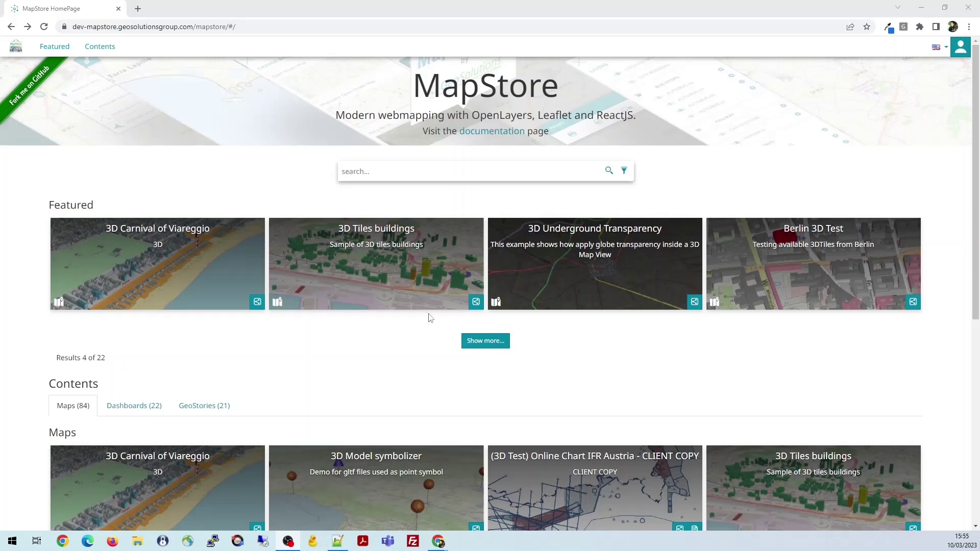
Open the MapStore2 GitHub repository in a new tab from the 'Fork me on GitHub' ribbon
right_click(31, 90)
click(64, 92)
On the GitHub repository page, open the '+ 37 releases' list in a new tab
click(171, 9)
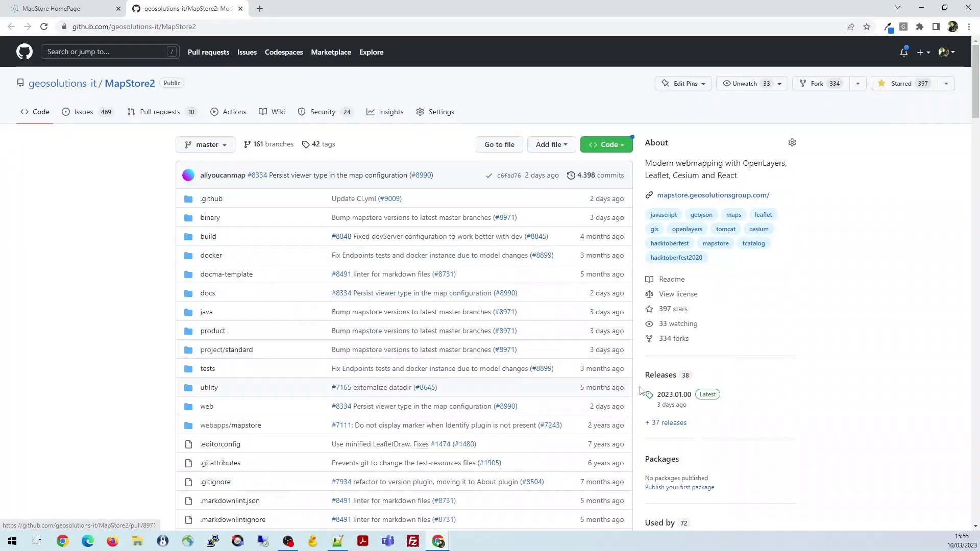
scroll(647, 395, down, 1)
right_click(664, 376)
click(689, 381)
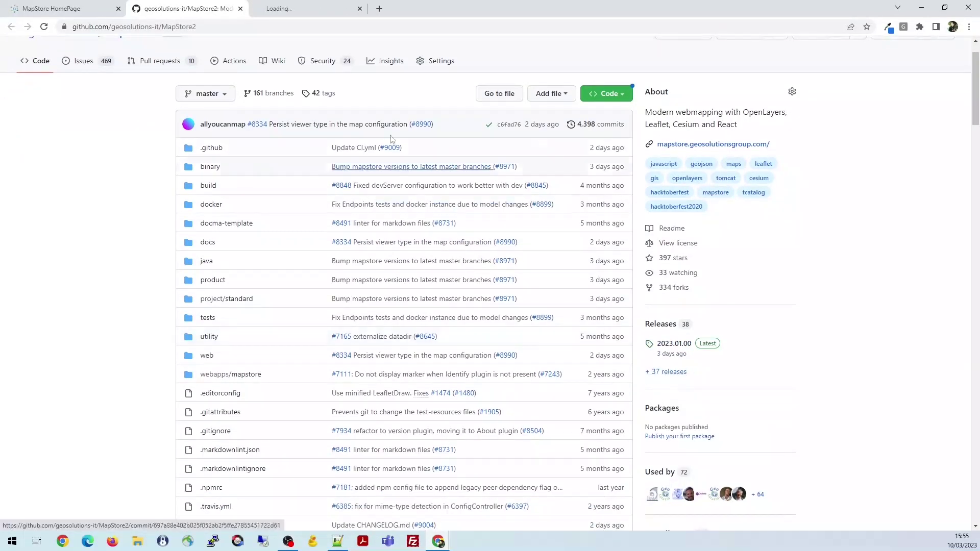
Read through the 2023.01.00 release notes, then return to the repository code page
click(296, 10)
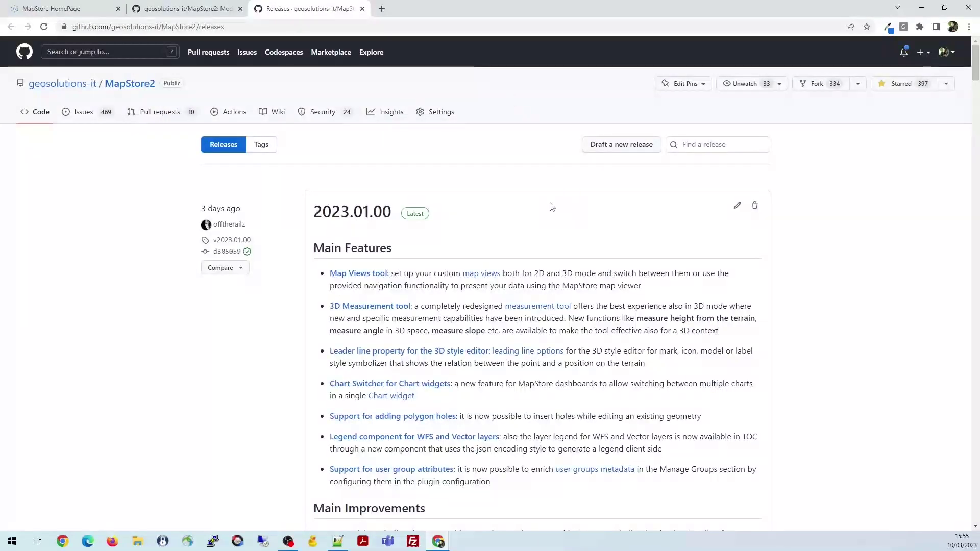
scroll(515, 215, down, 9)
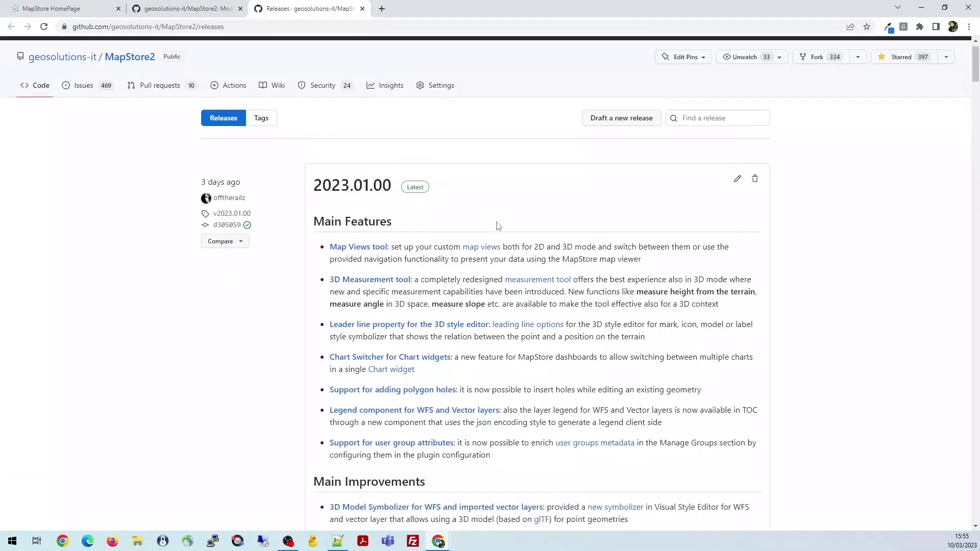
scroll(495, 226, down, 4)
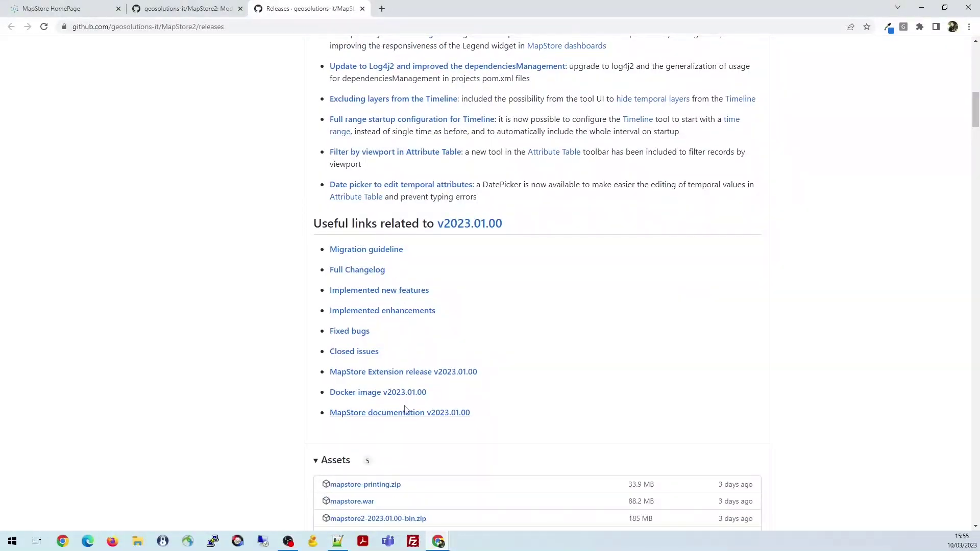
click(186, 5)
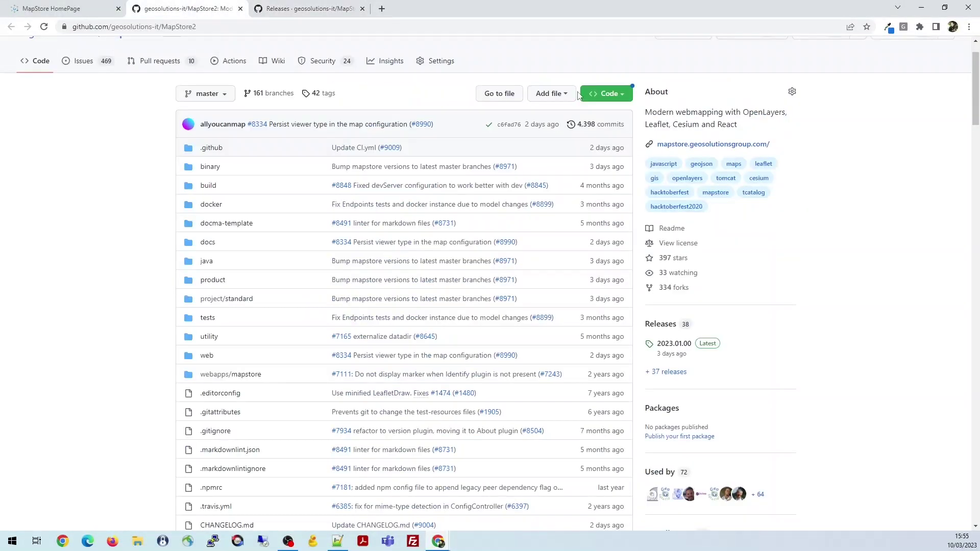
scroll(518, 262, down, 10)
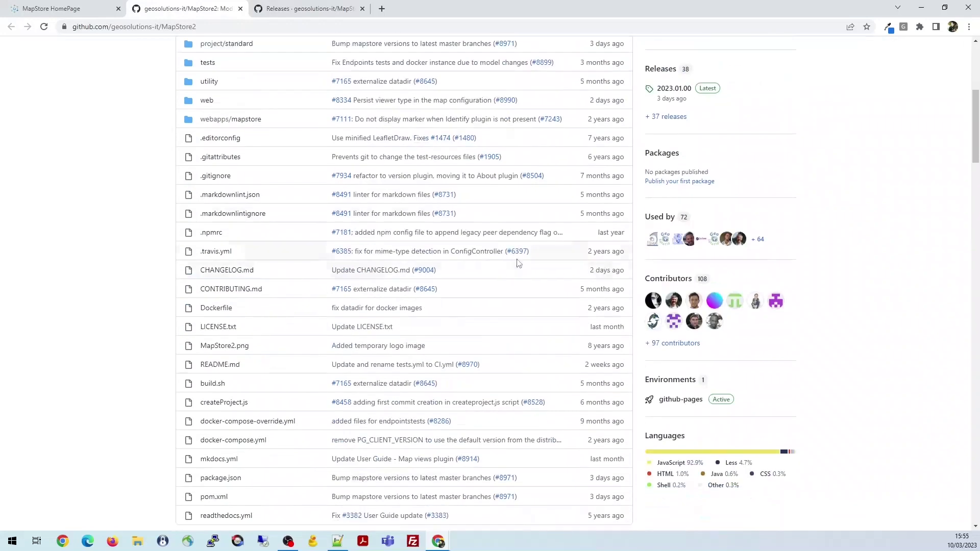
scroll(516, 263, down, 5)
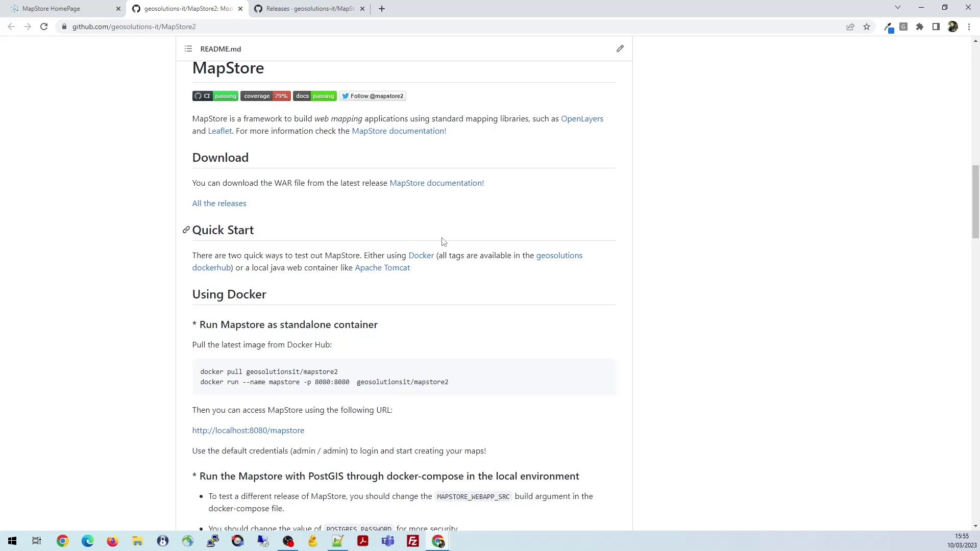
scroll(443, 241, down, 7)
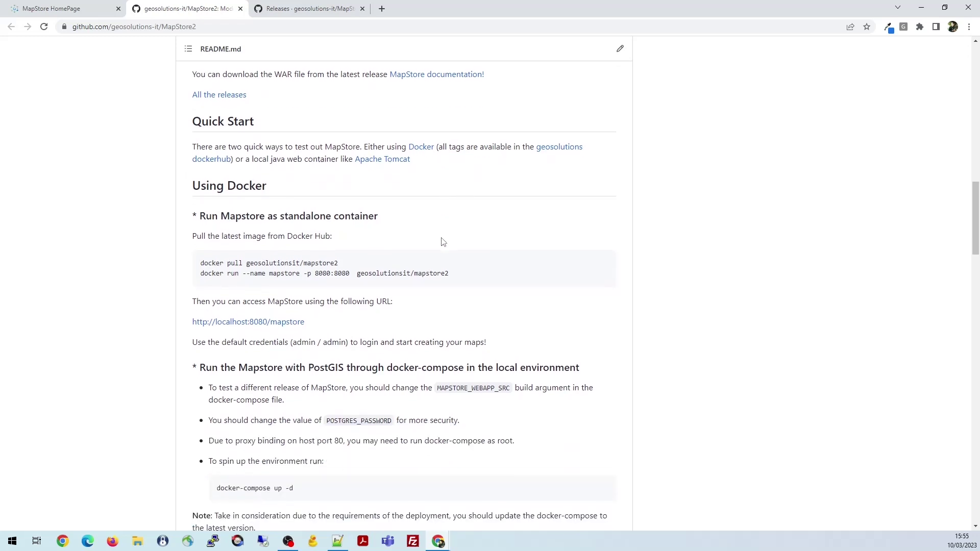
scroll(443, 242, down, 9)
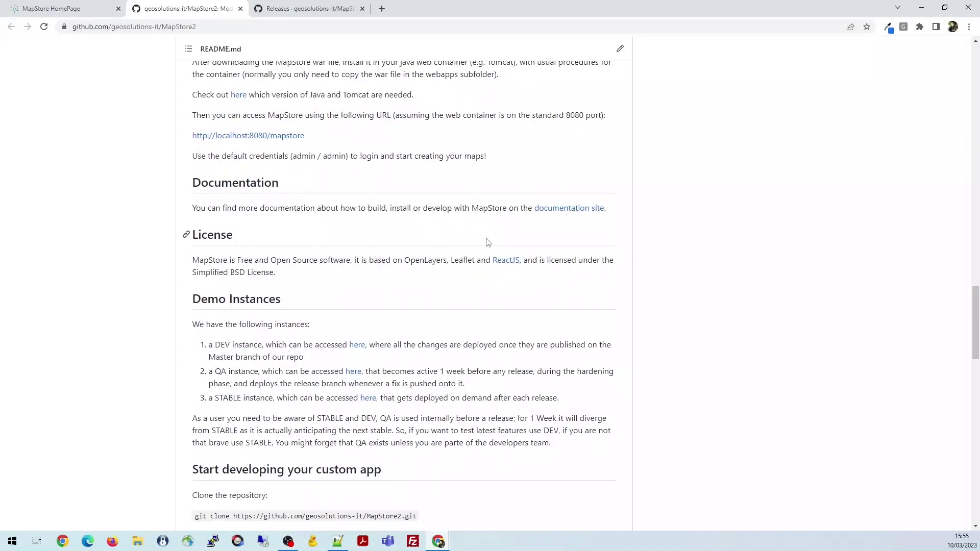
scroll(435, 245, down, 1)
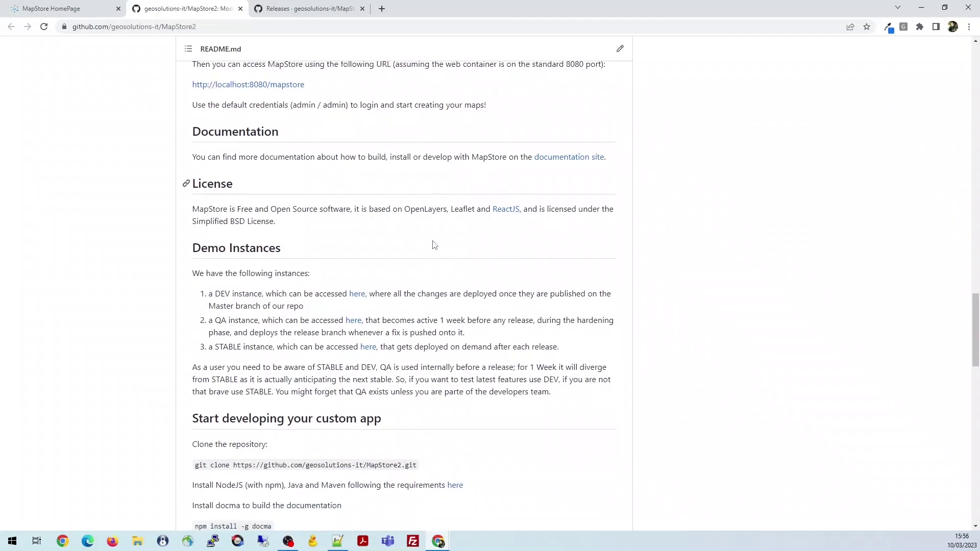
scroll(433, 243, down, 7)
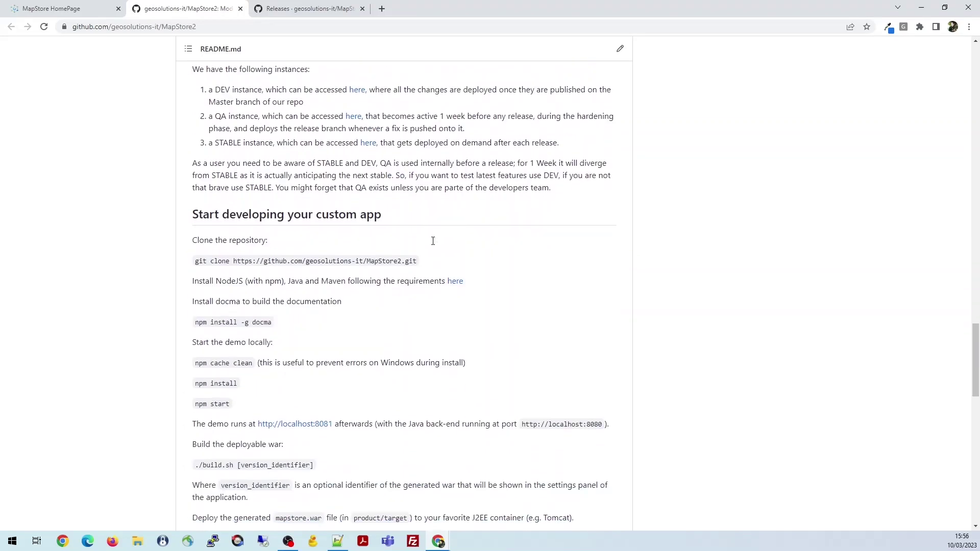
scroll(433, 241, down, 2)
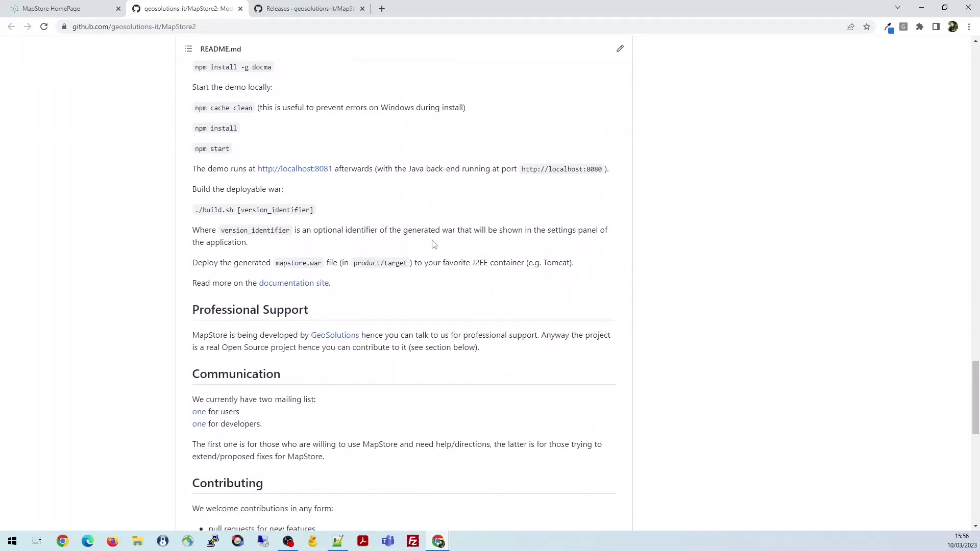
scroll(434, 244, down, 3)
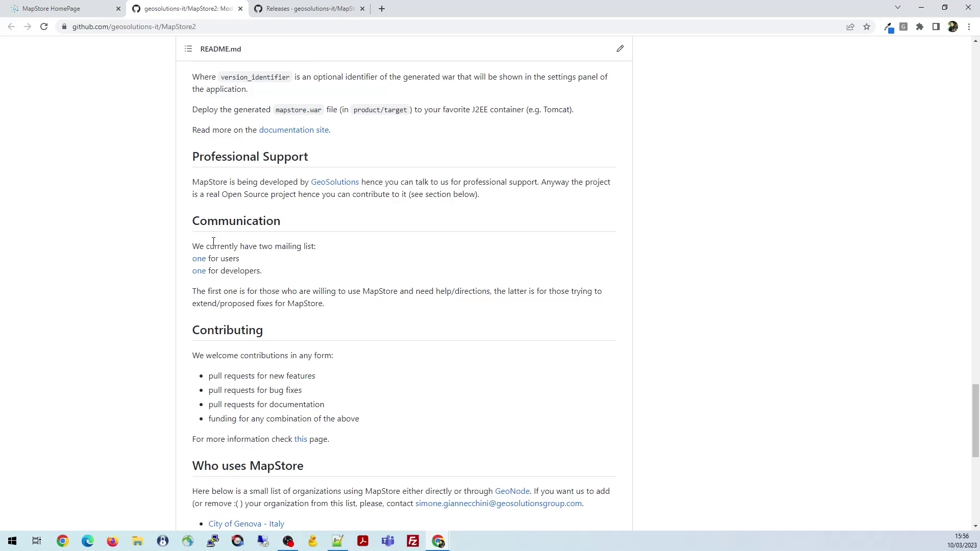
scroll(214, 241, down, 2)
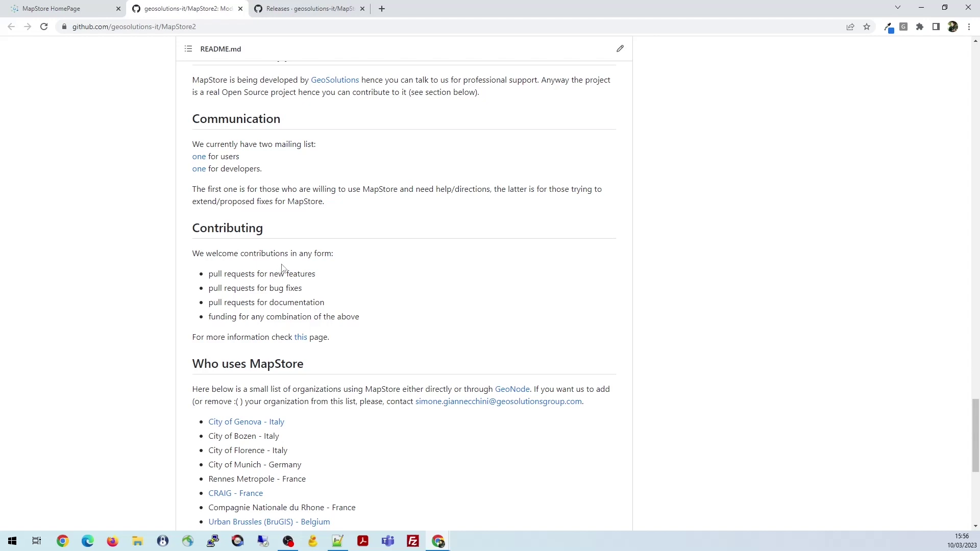
scroll(308, 263, up, 14)
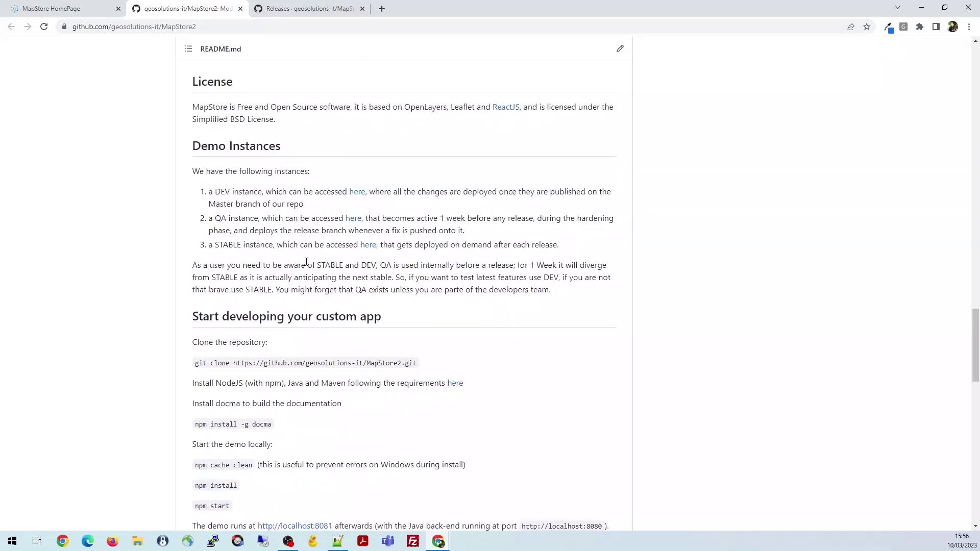
scroll(306, 262, up, 11)
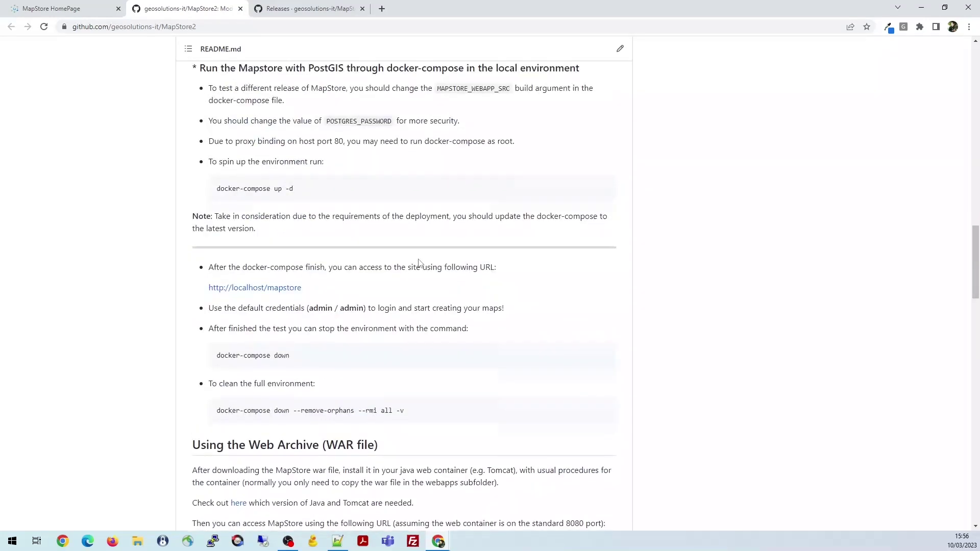
scroll(418, 263, up, 11)
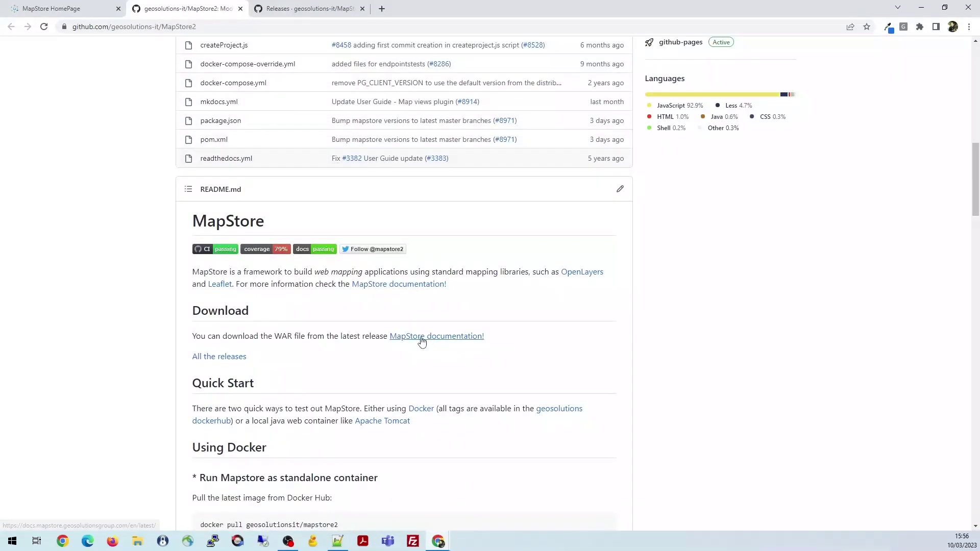
Open the MapStore documentation home in a new tab and list its available versions
right_click(420, 337)
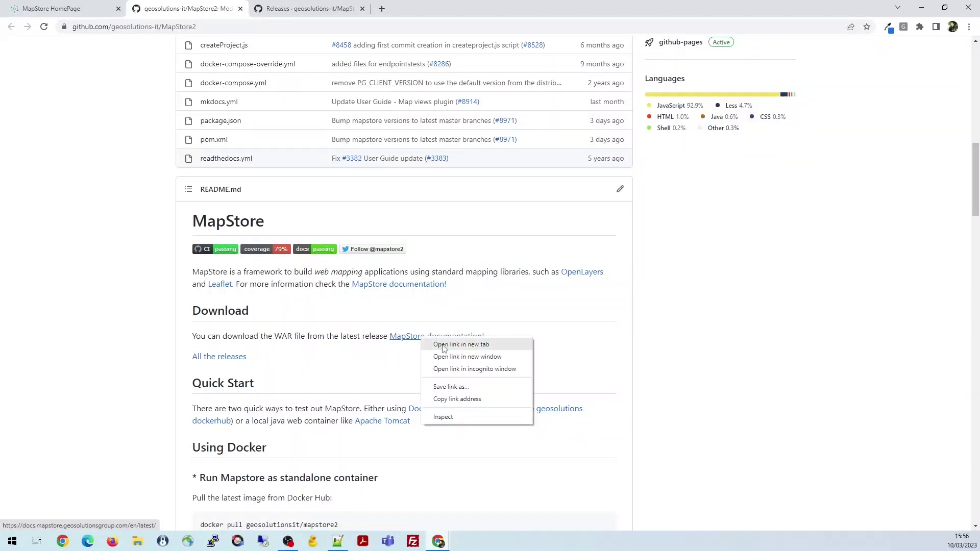
click(444, 345)
key(ctrl+4)
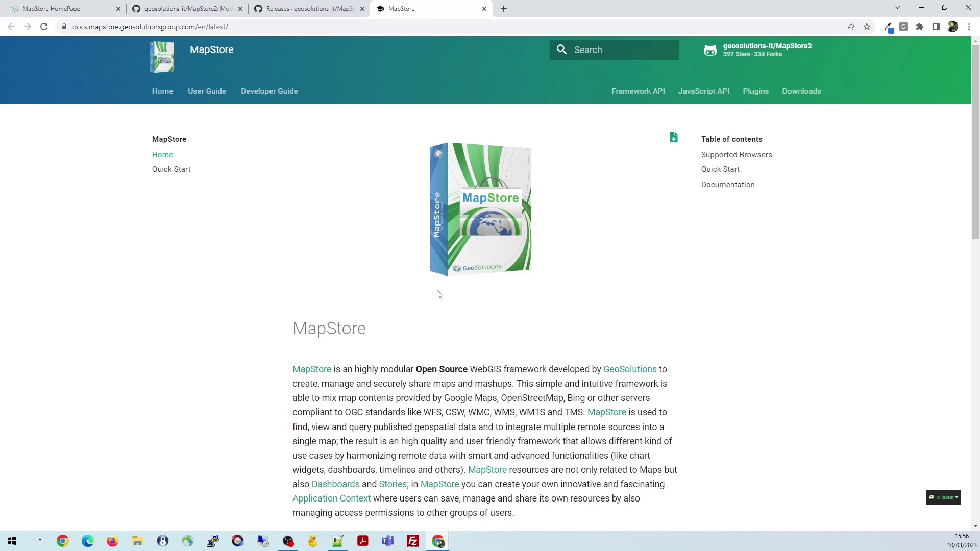
click(944, 498)
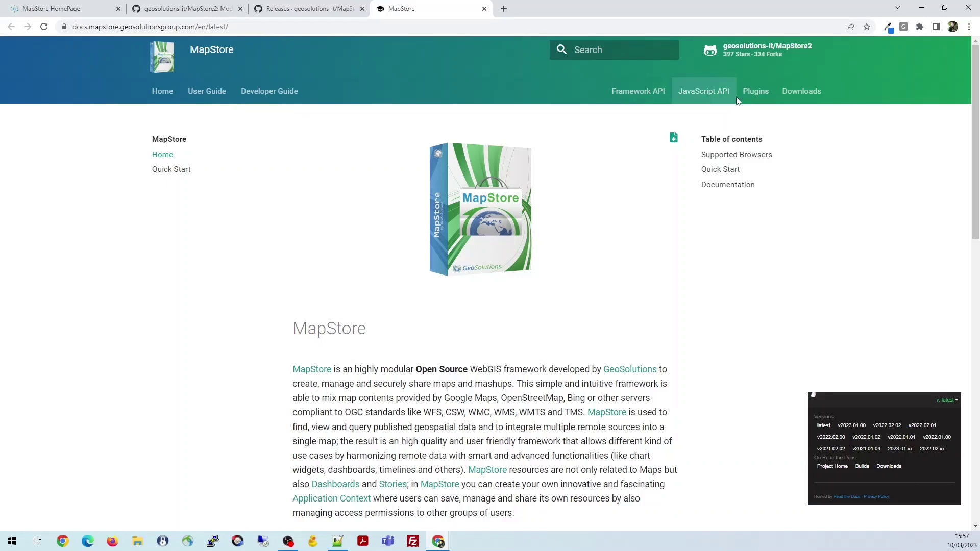
right_click(755, 91)
Open the Plugins API reference in a new tab and browse the Annotations plugin's properties
click(786, 96)
click(549, 9)
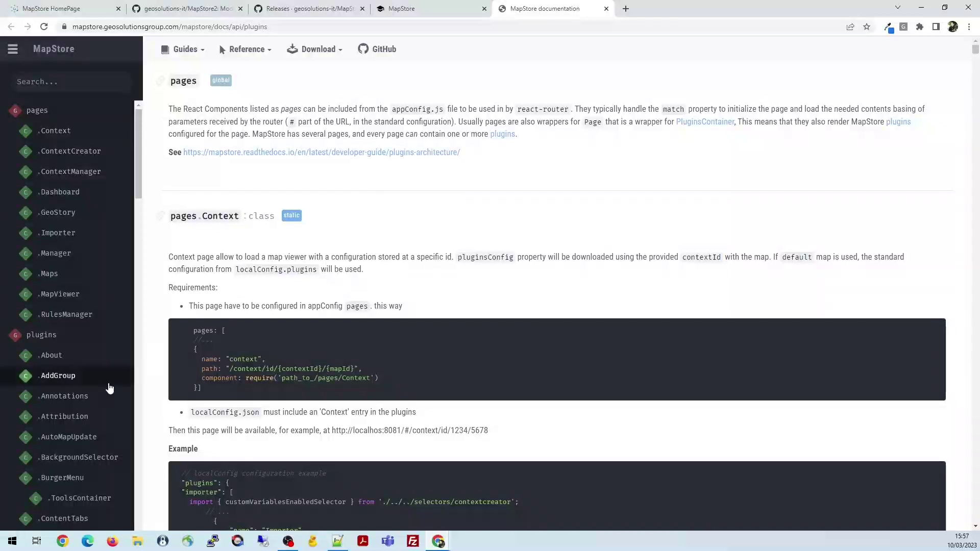
click(65, 398)
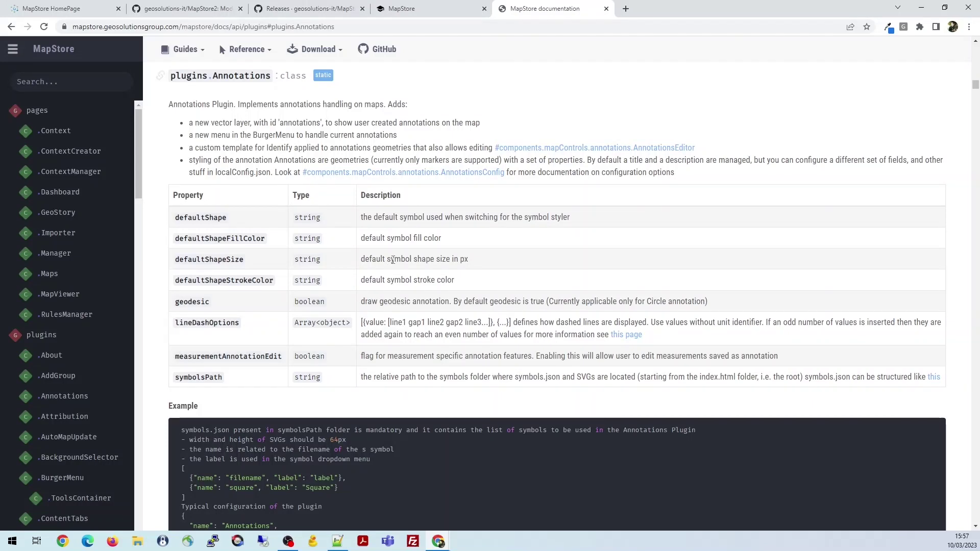
scroll(396, 259, down, 2)
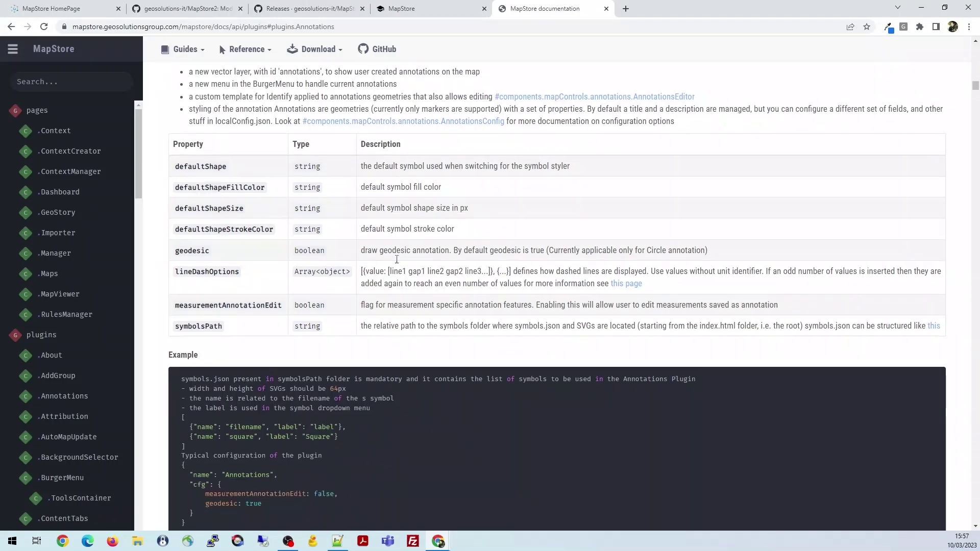
scroll(388, 261, down, 3)
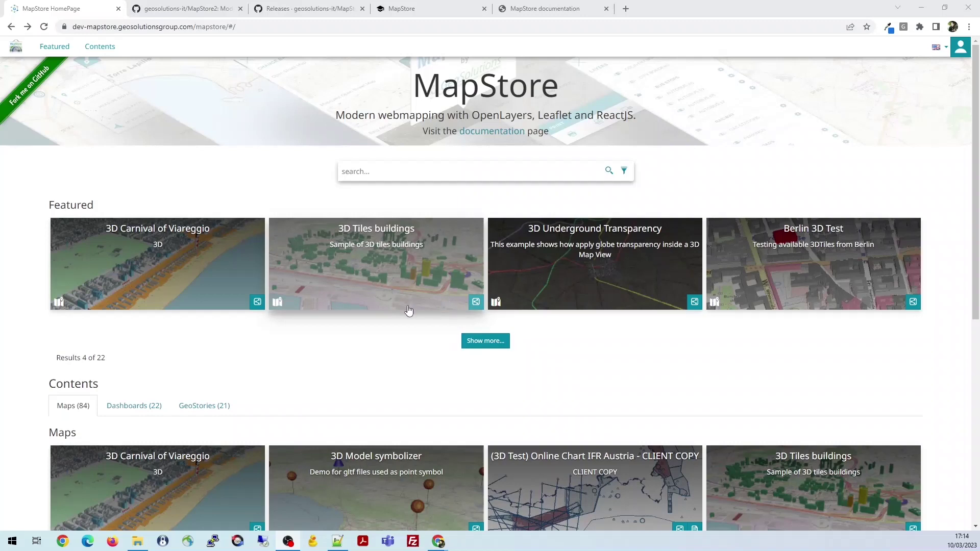
scroll(401, 314, down, 1)
scroll(335, 294, up, 1)
scroll(407, 307, down, 1)
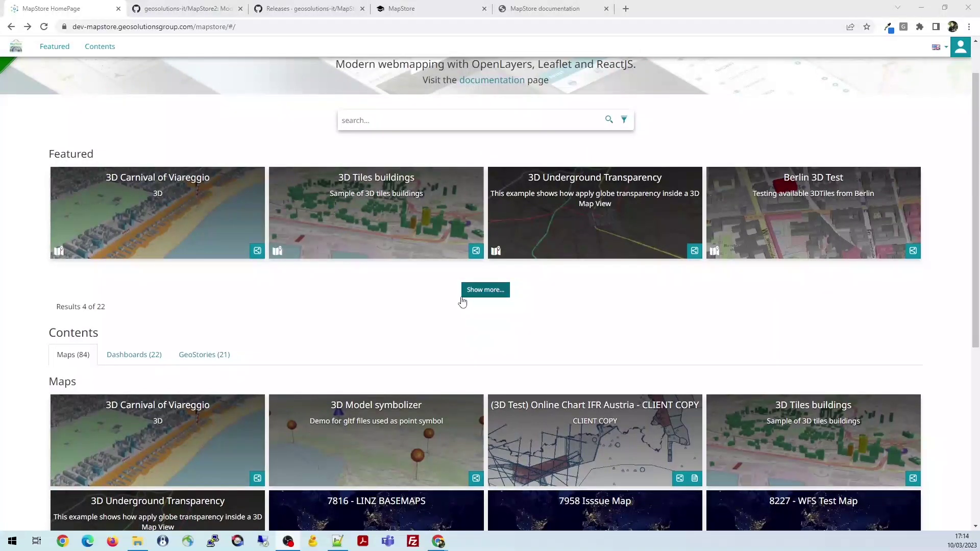
scroll(458, 301, up, 1)
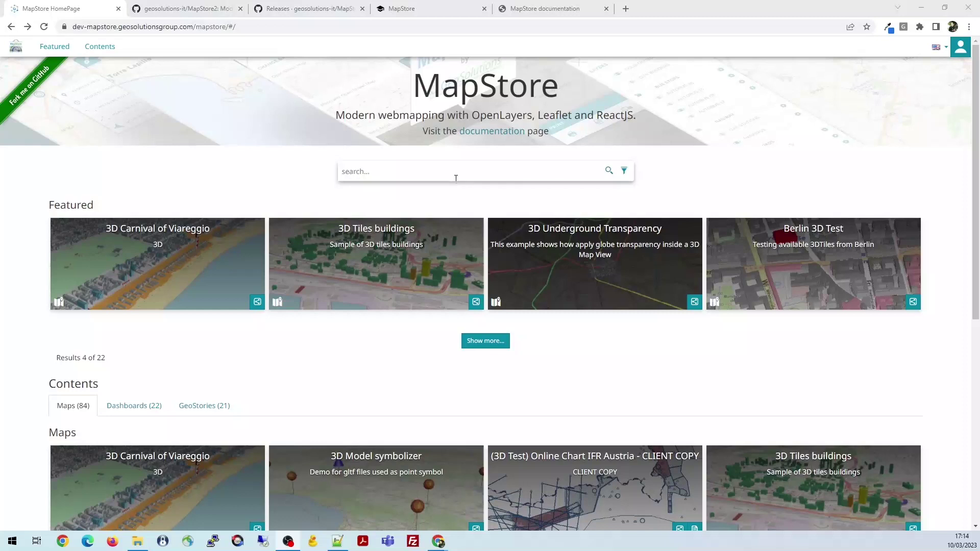
Search for 'demo', browse the advanced Context filter choices, then clear the search
click(455, 173)
text(demo)
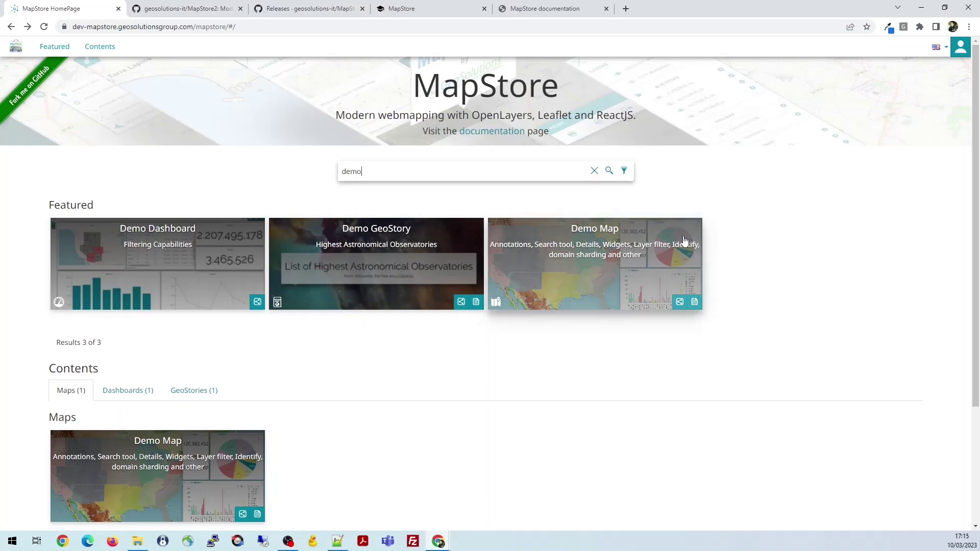
click(624, 172)
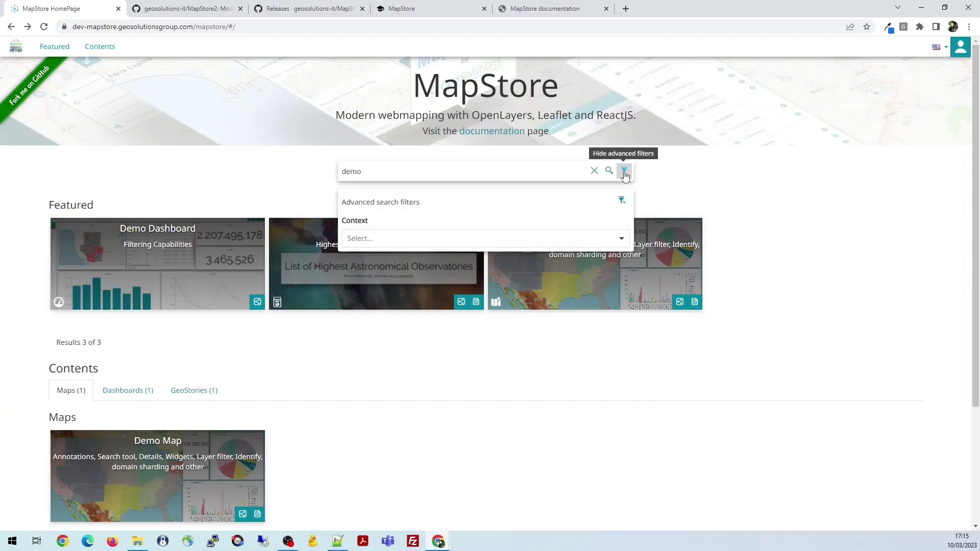
click(606, 238)
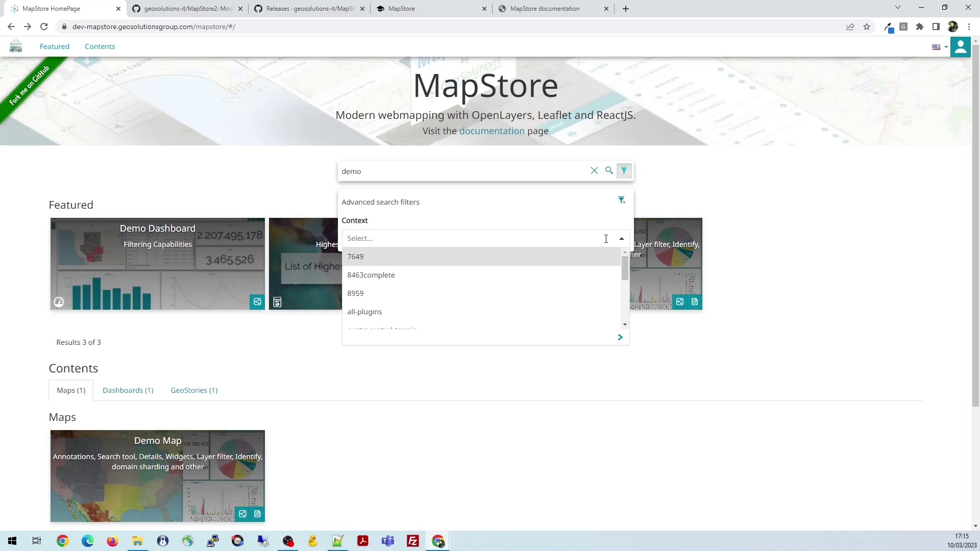
click(658, 388)
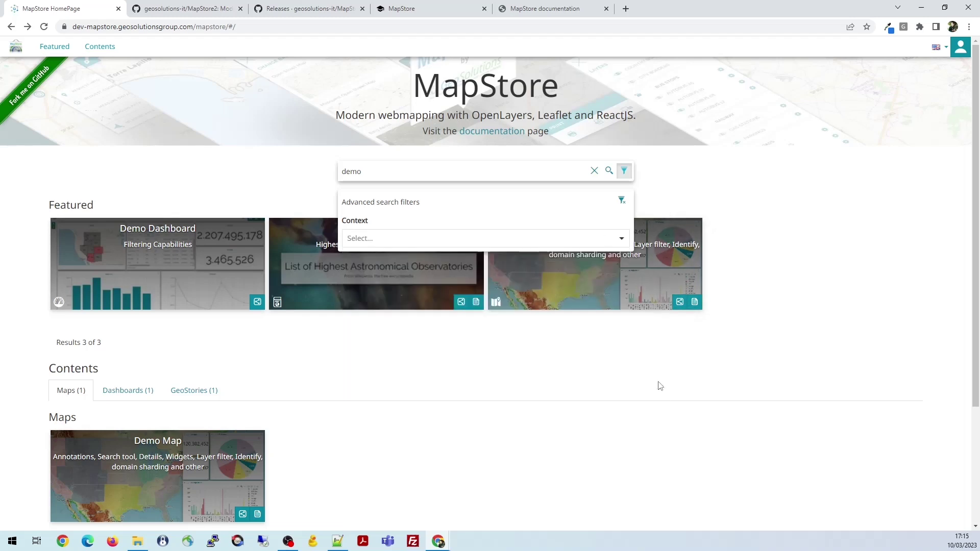
click(594, 171)
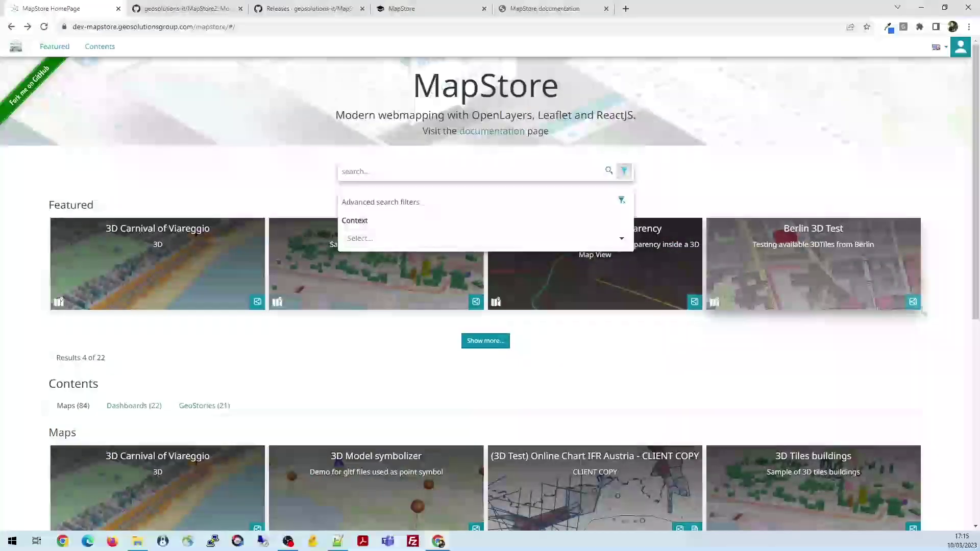
Close the advanced filters and load two more batches of featured items
click(624, 170)
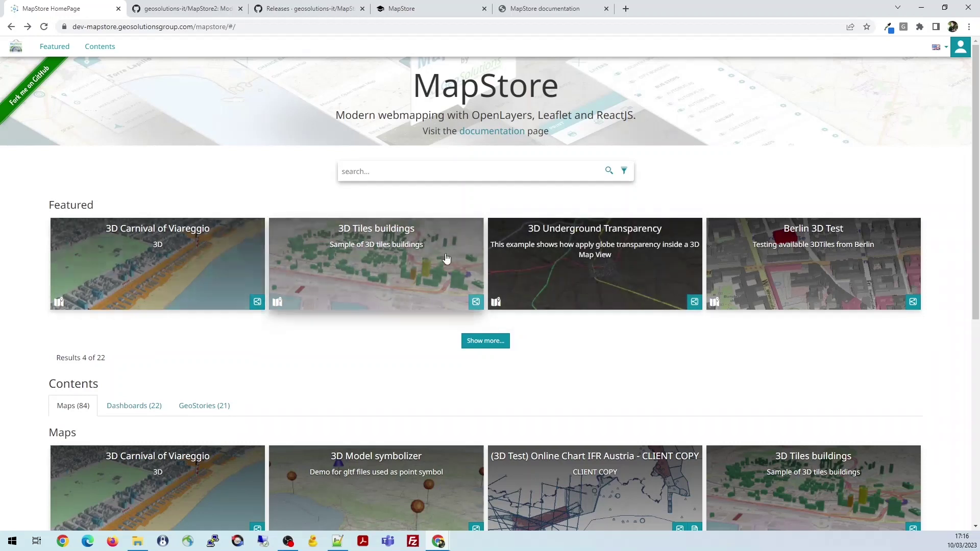
click(482, 341)
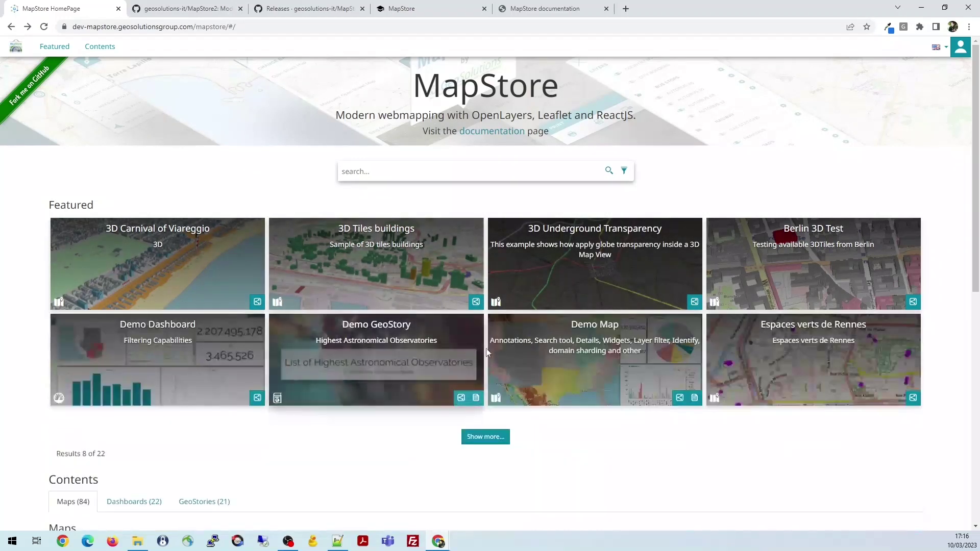
click(484, 441)
scroll(520, 418, down, 4)
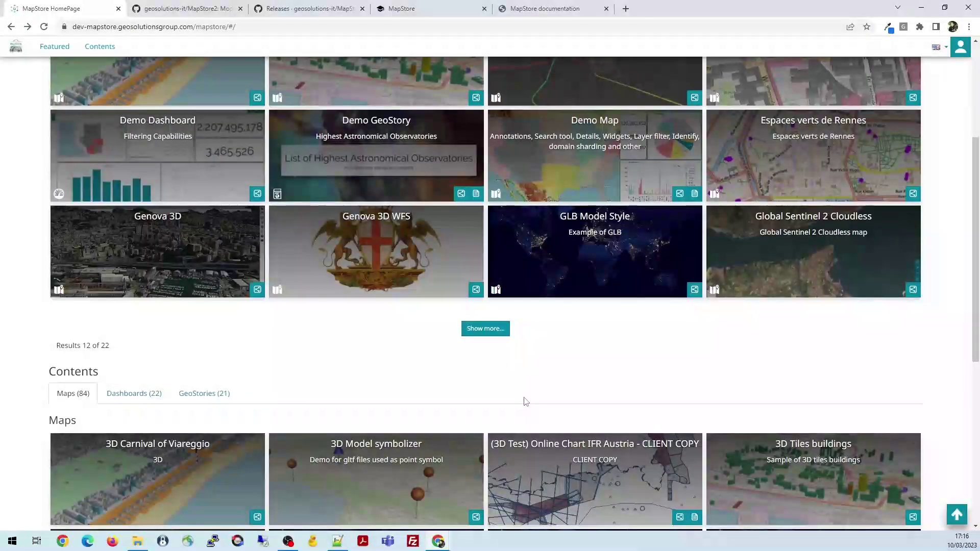
scroll(289, 407, down, 1)
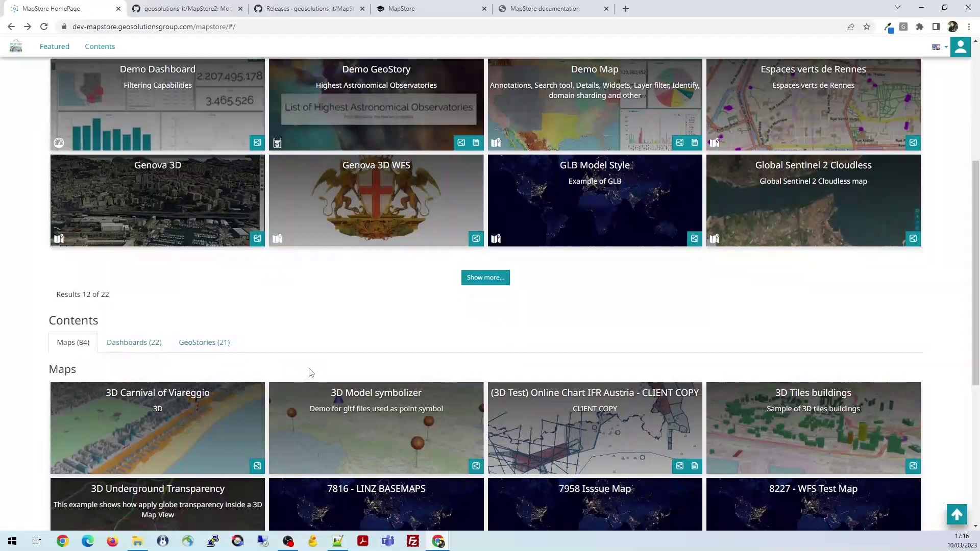
scroll(245, 380, down, 1)
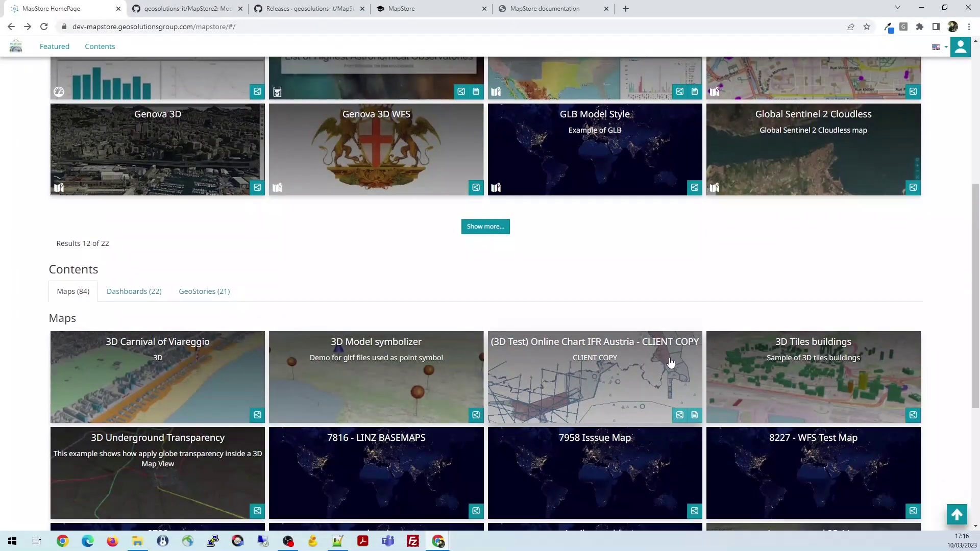
scroll(670, 362, down, 2)
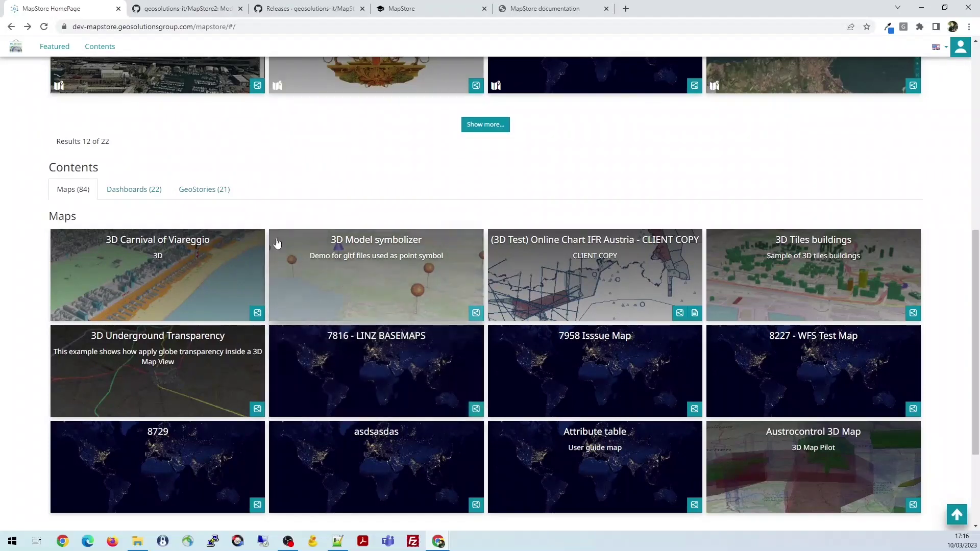
Switch the Contents listing to Dashboards, then to GeoStories
click(134, 189)
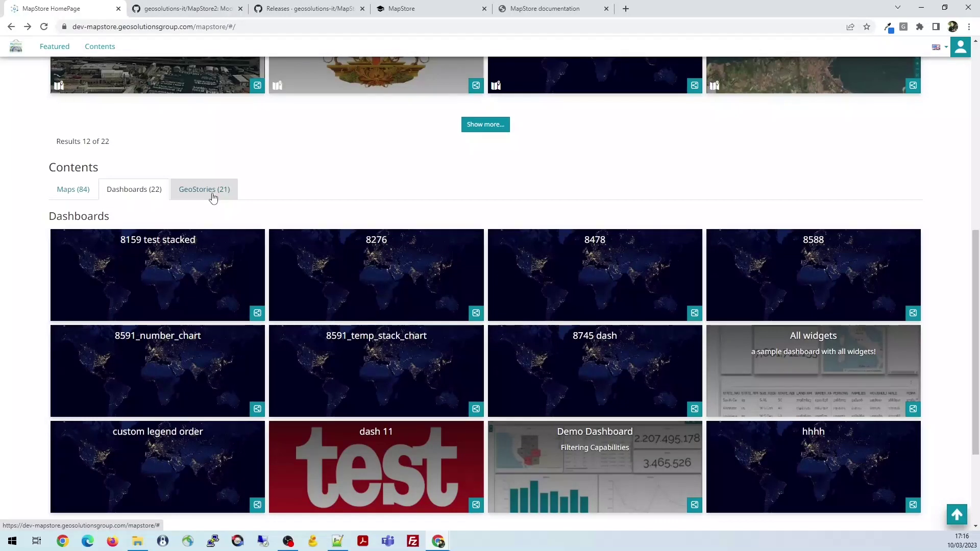
click(213, 197)
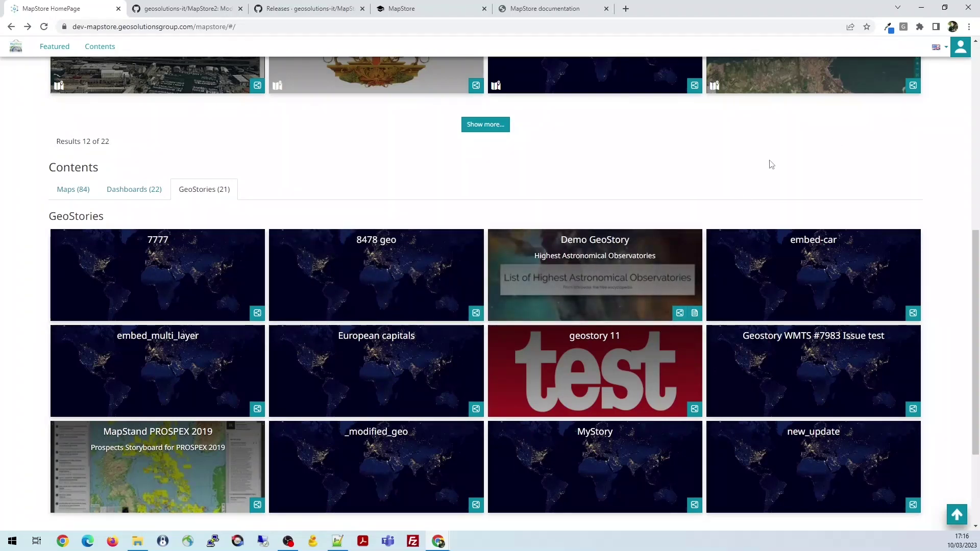
scroll(771, 164, up, 5)
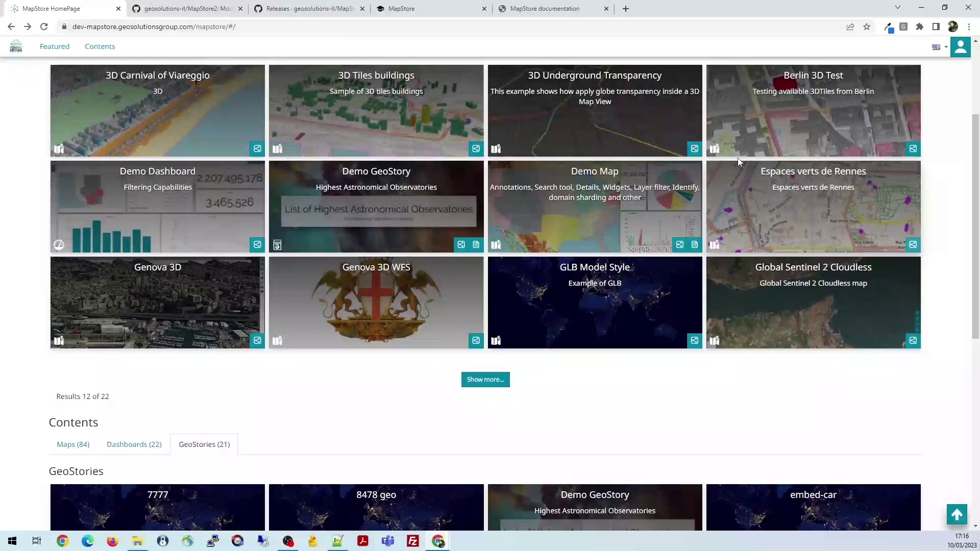
scroll(785, 193, up, 3)
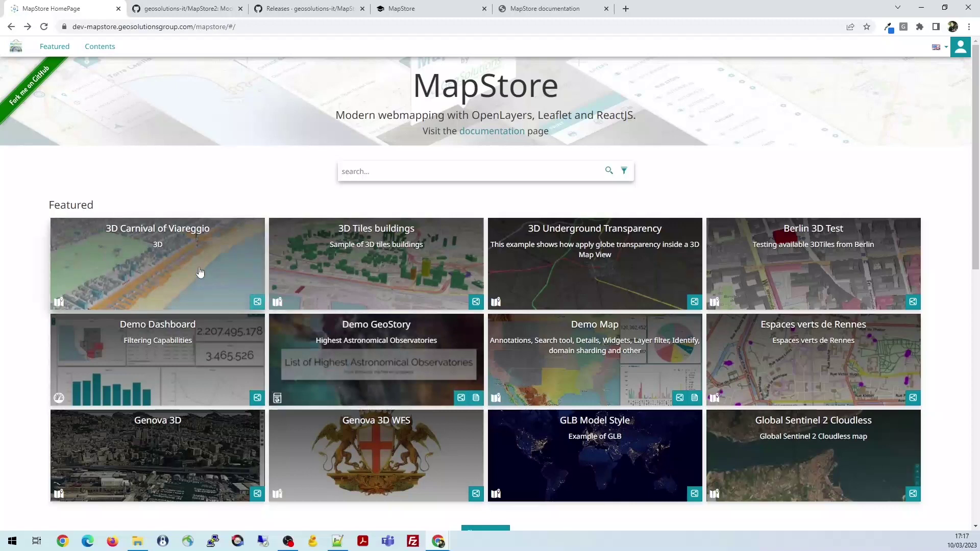
click(258, 302)
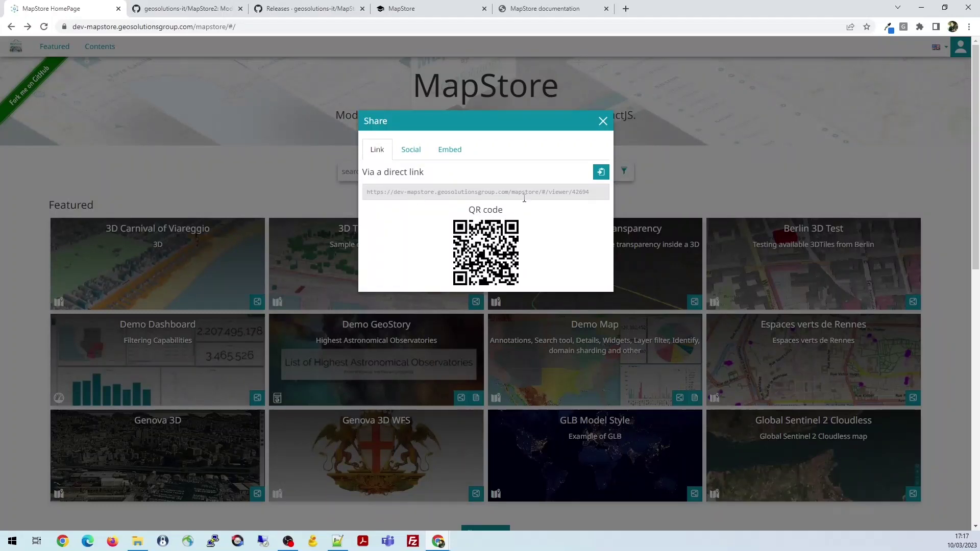
click(411, 149)
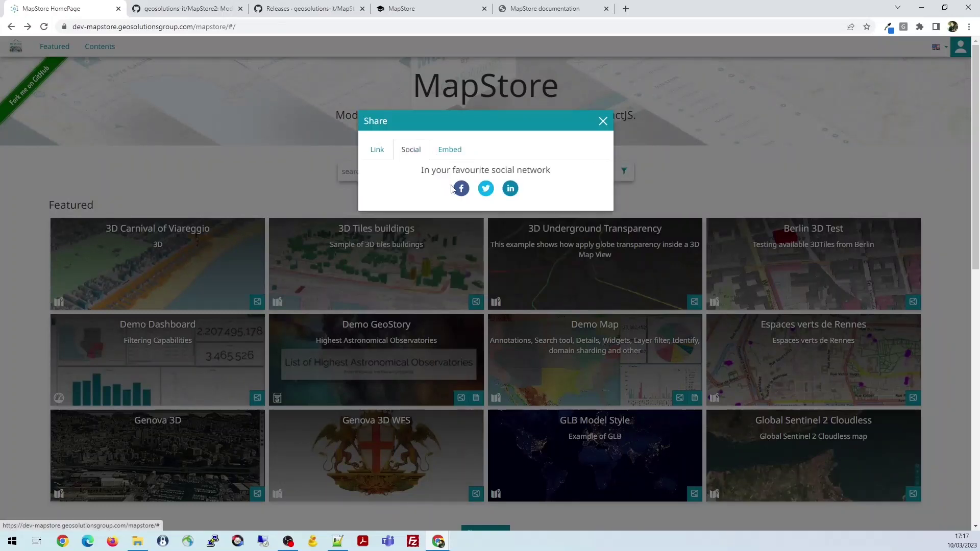
click(450, 150)
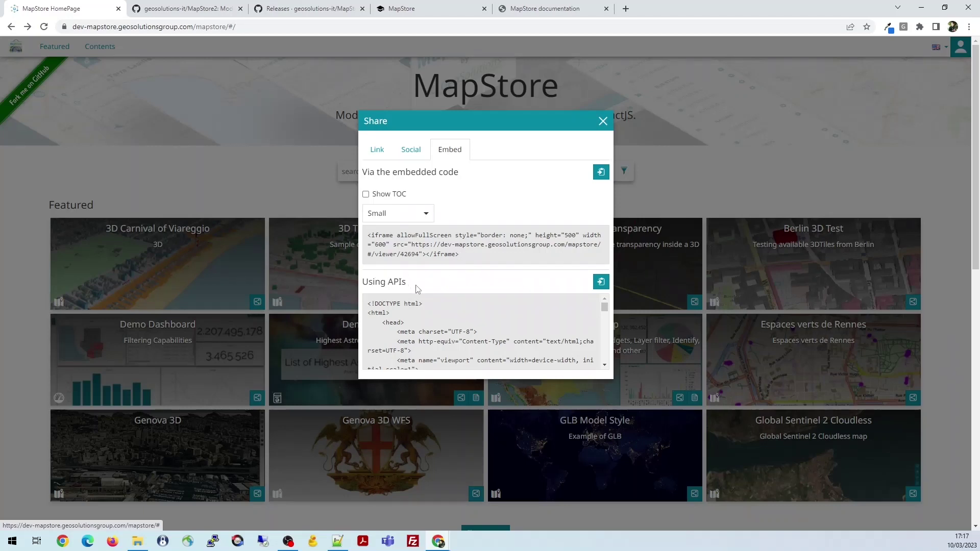
scroll(458, 317, down, 3)
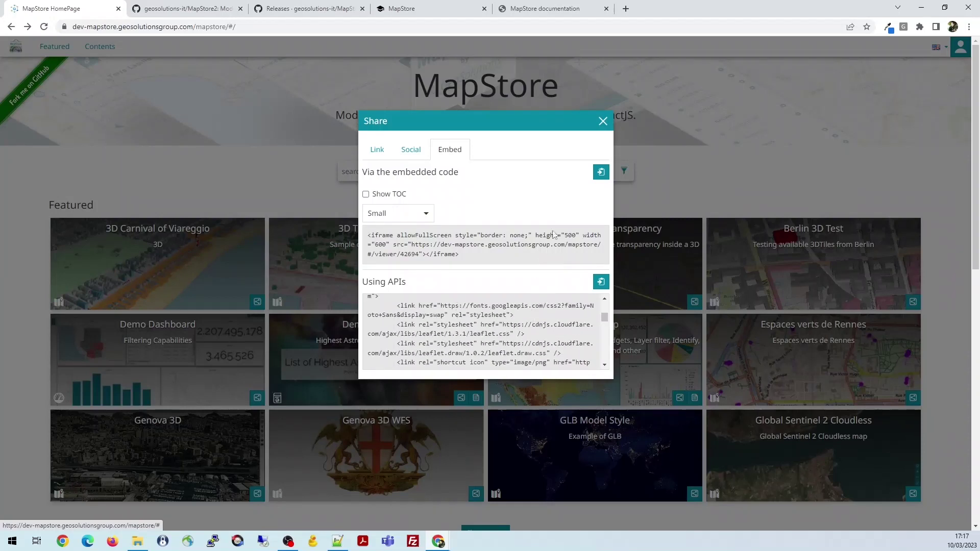
click(603, 121)
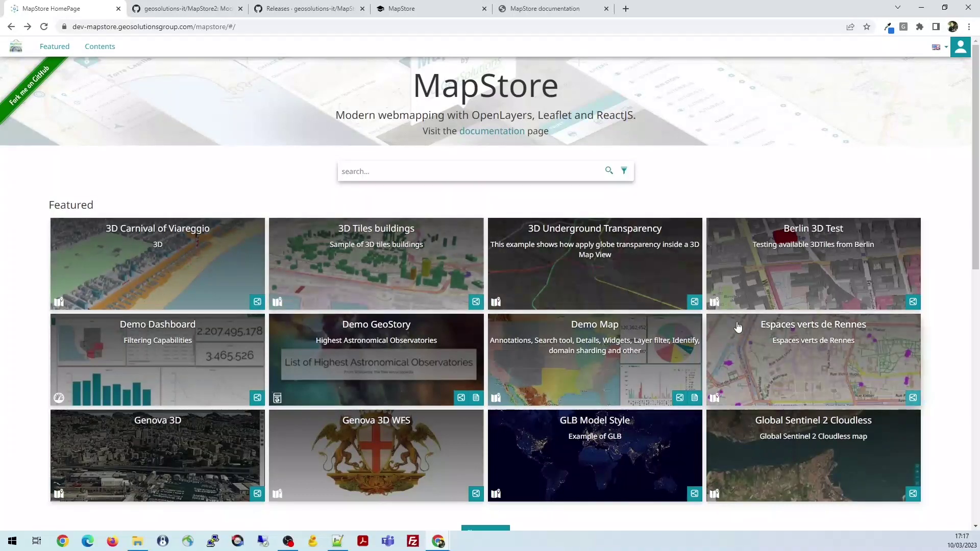
scroll(427, 324, down, 3)
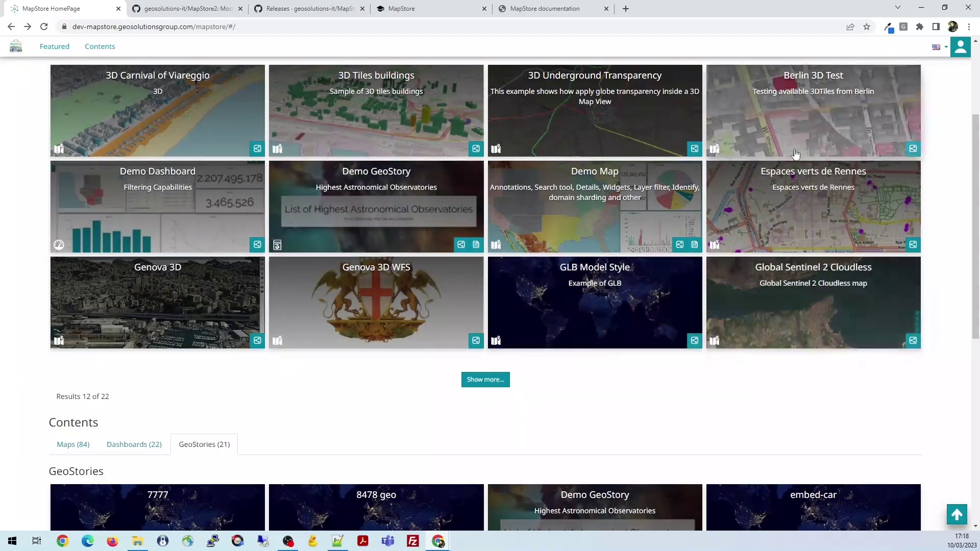
scroll(779, 71, up, 3)
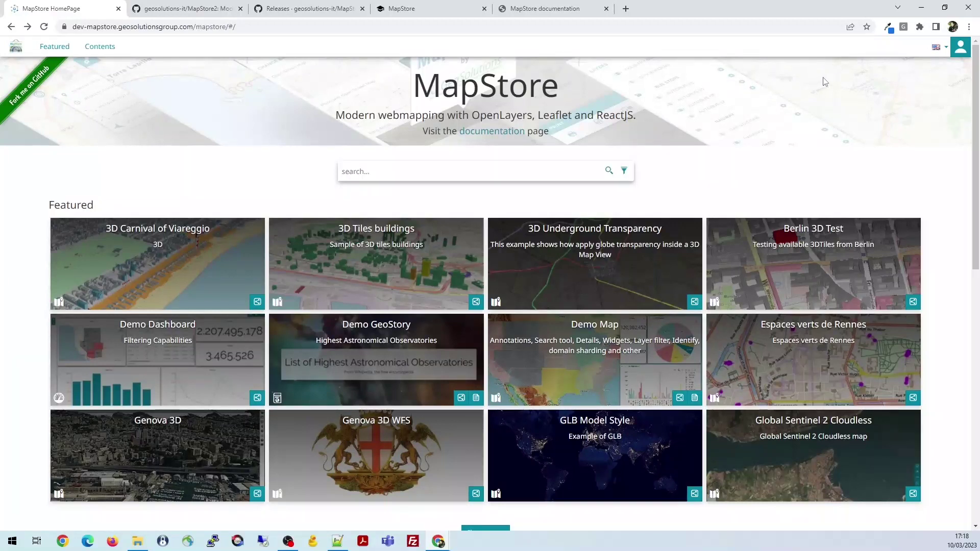
click(939, 47)
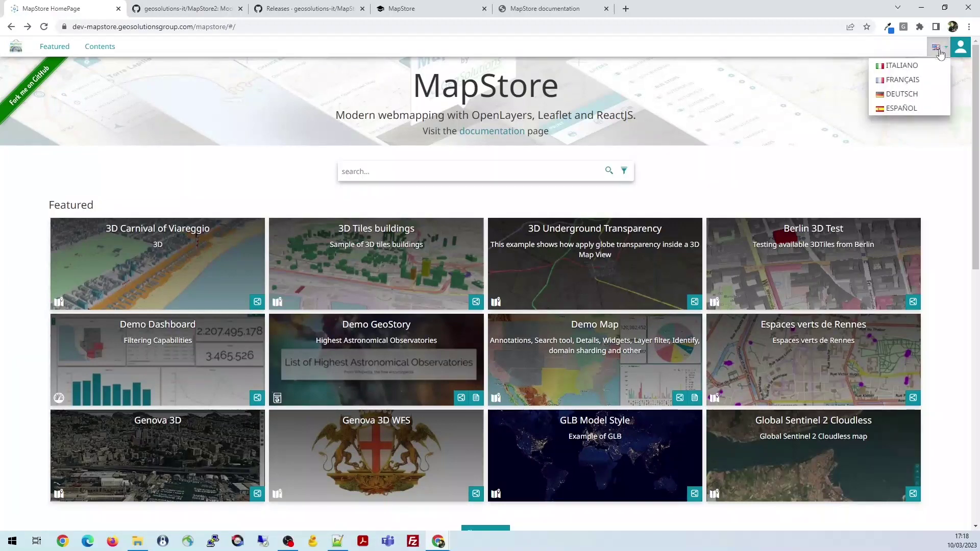
click(902, 66)
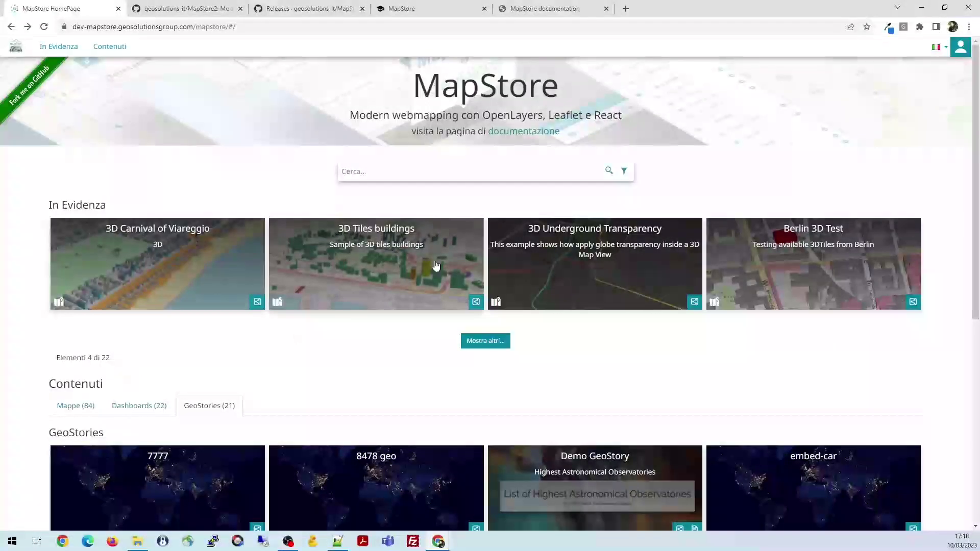
click(940, 47)
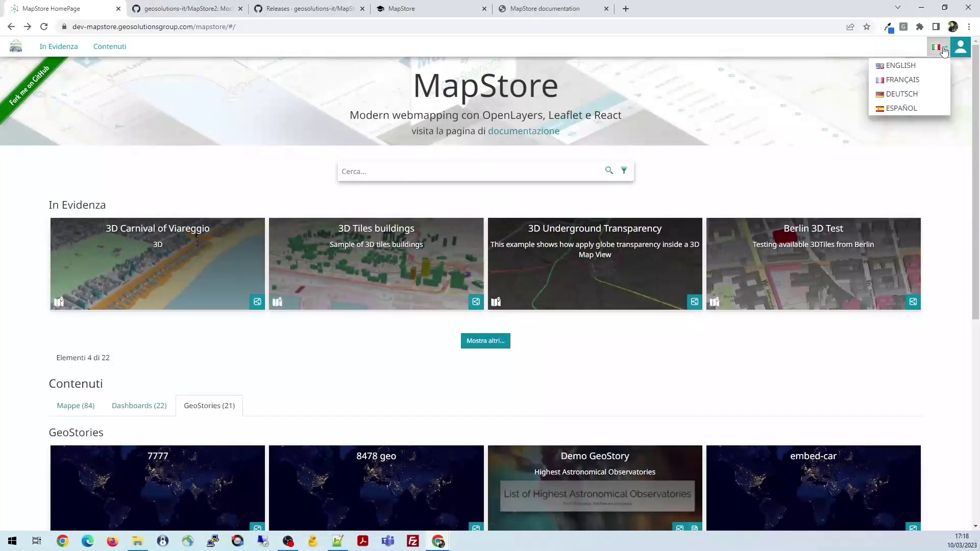
click(922, 69)
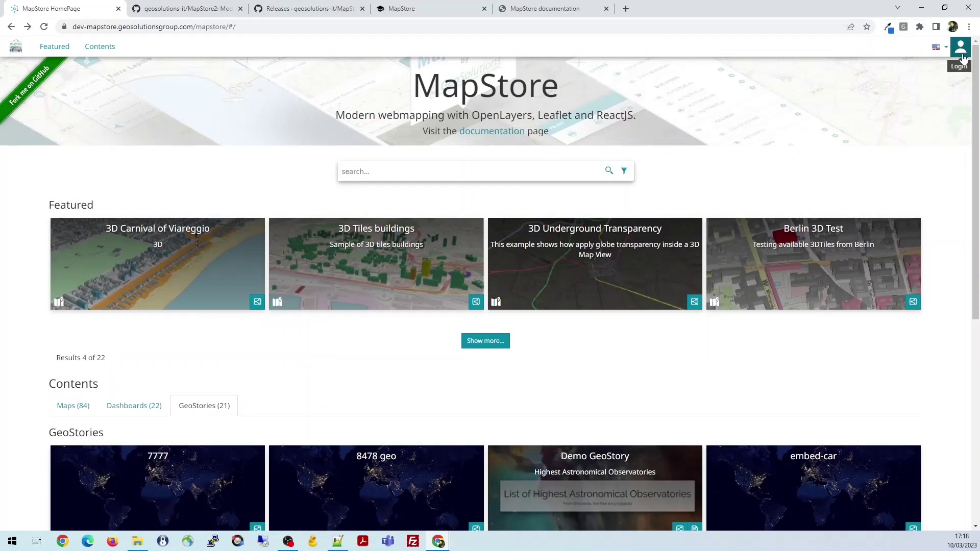
Log in as administrator using the autofilled username and password
click(960, 50)
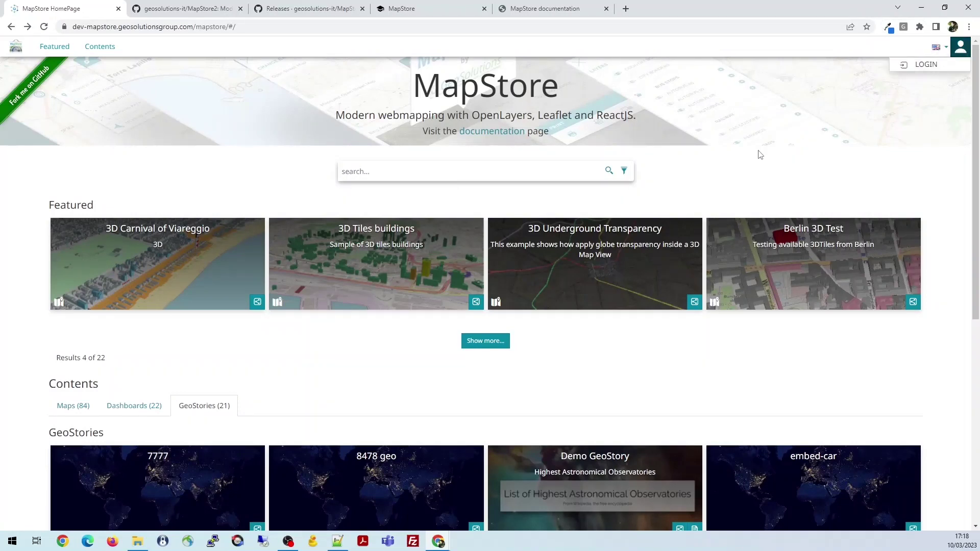
click(926, 64)
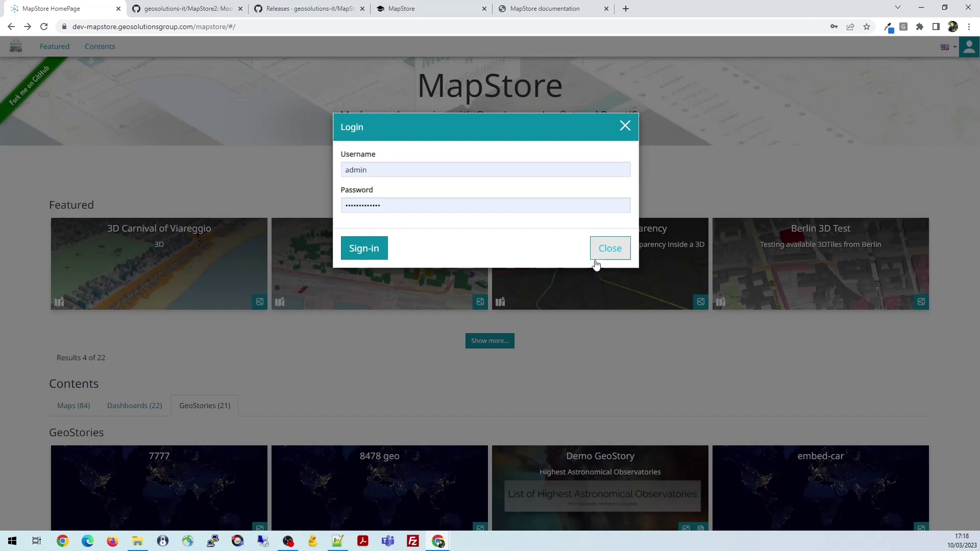
click(377, 248)
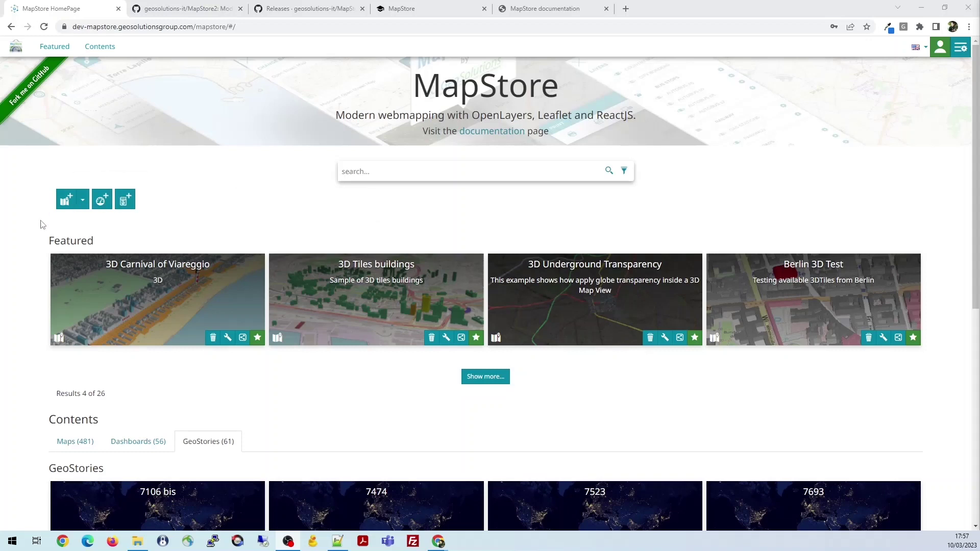
click(81, 205)
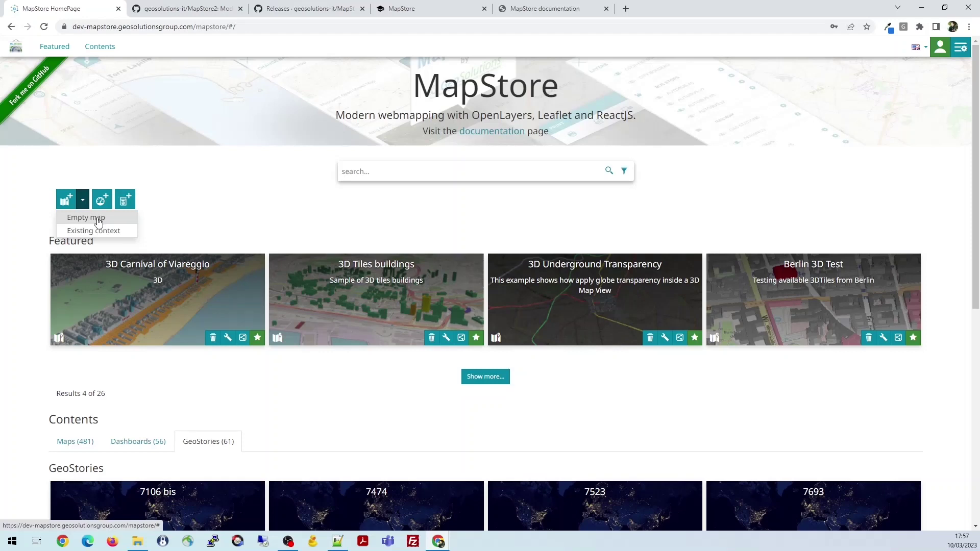
click(99, 232)
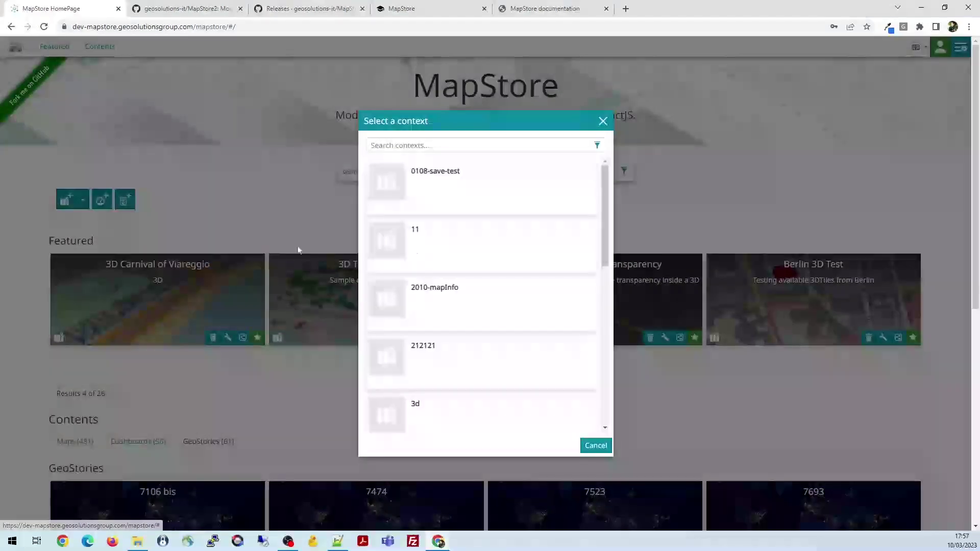
scroll(482, 271, down, 10)
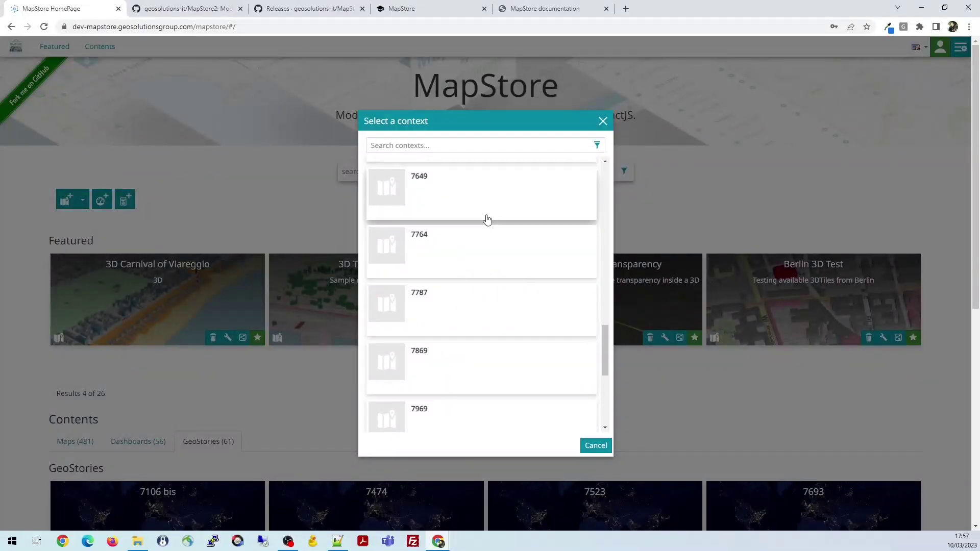
scroll(482, 282, up, 10)
scroll(476, 281, up, 5)
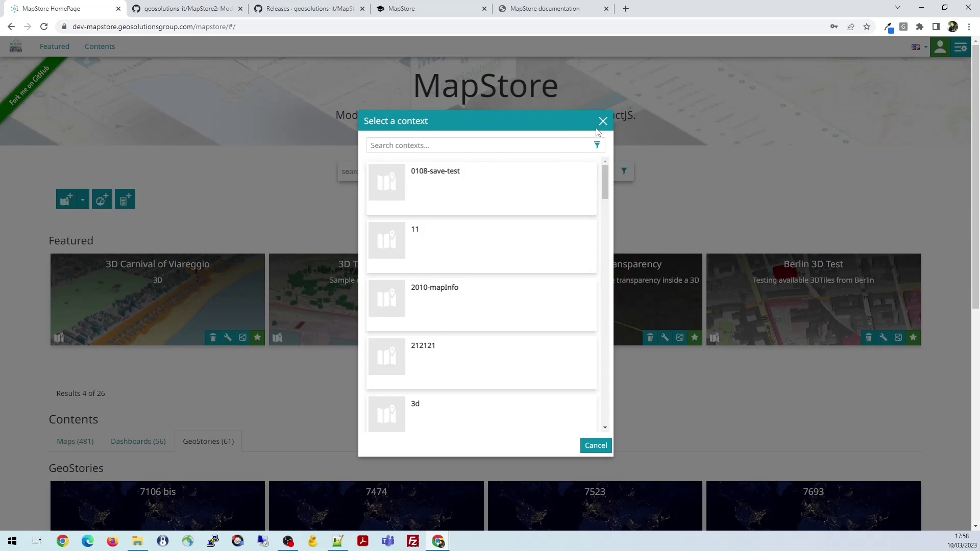
click(602, 121)
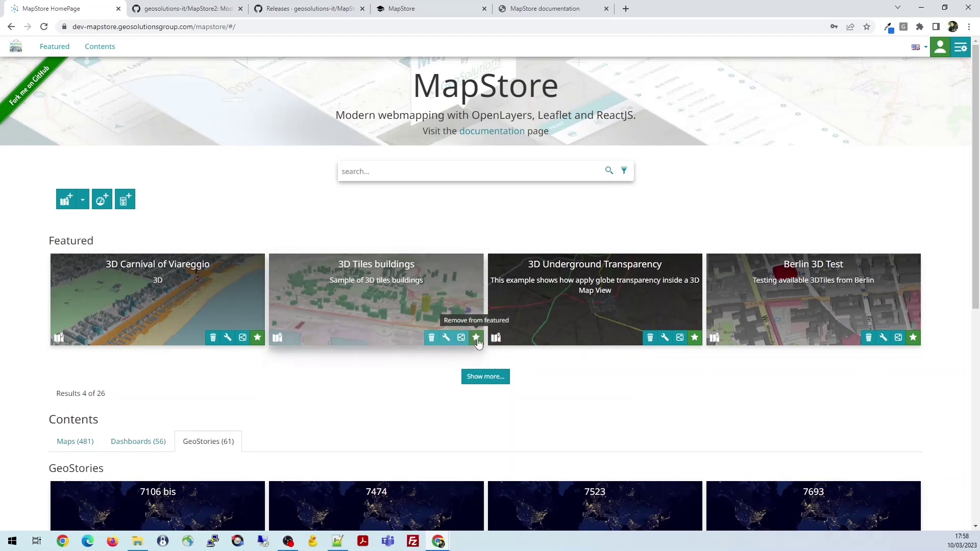
In the 3D Tiles buildings properties, keep everyone at 'can view' and close the dialog
click(447, 337)
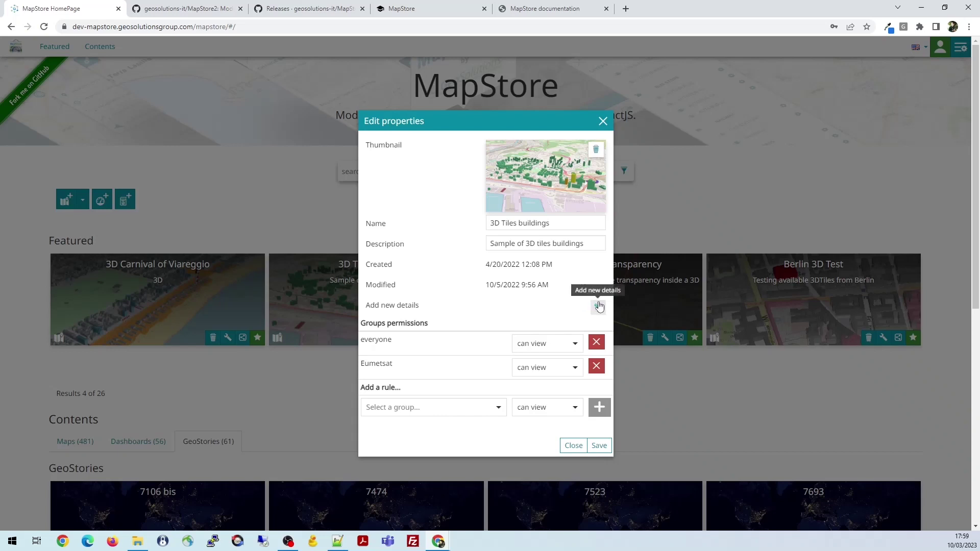
scroll(436, 337, down, 1)
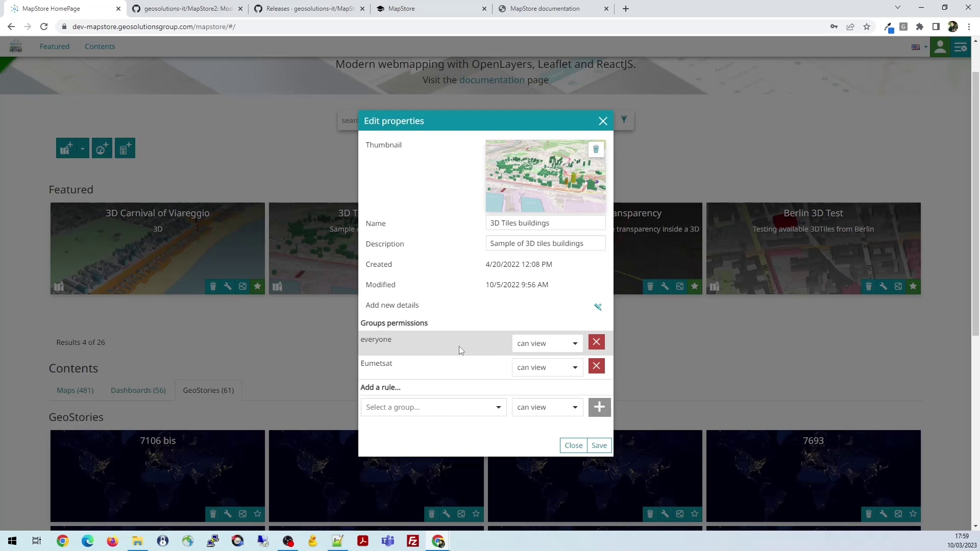
click(548, 345)
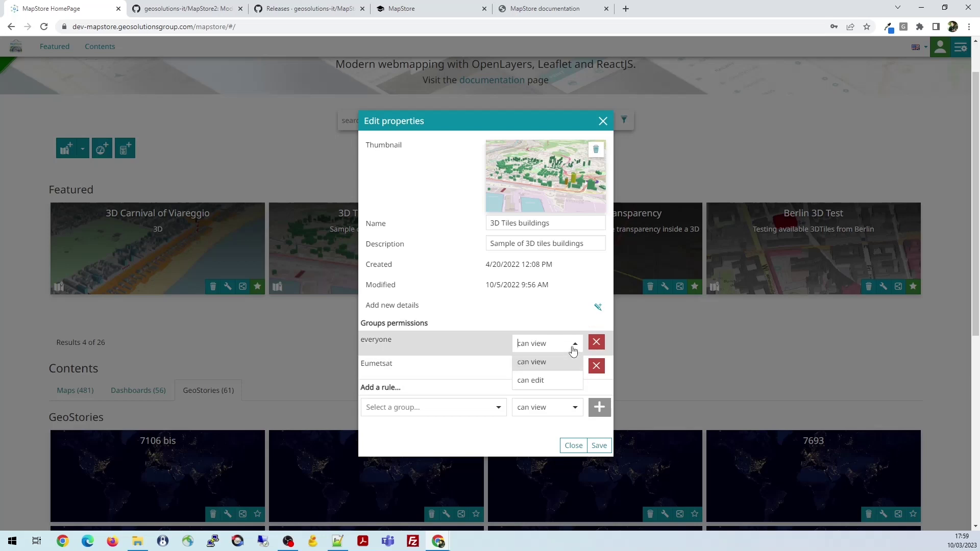
click(531, 362)
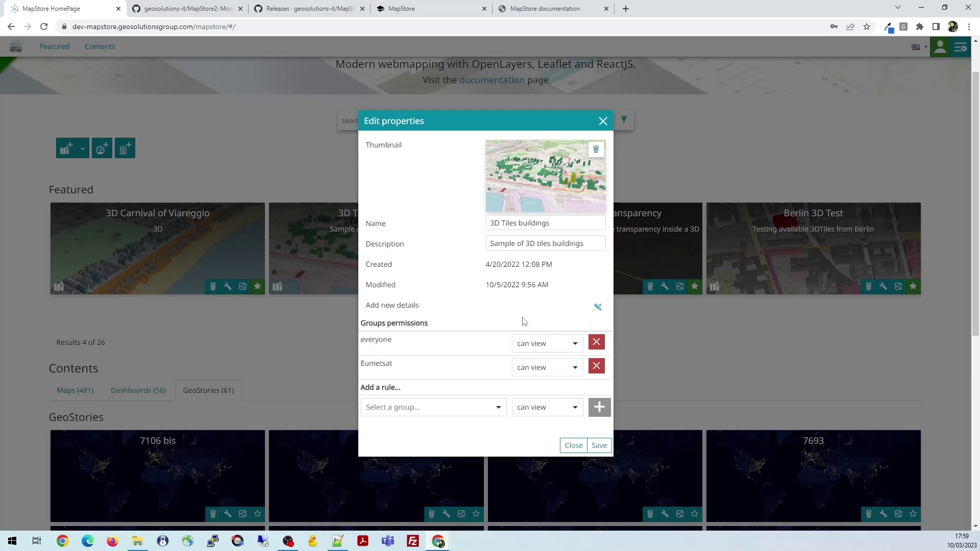
click(602, 121)
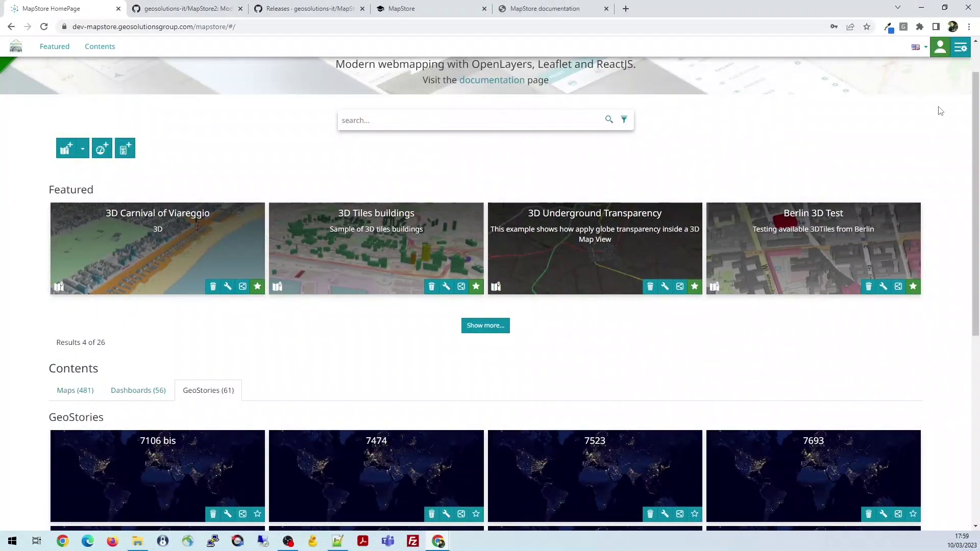
Review the signed-in account's User Details, close them, and open the Manager menu
click(960, 49)
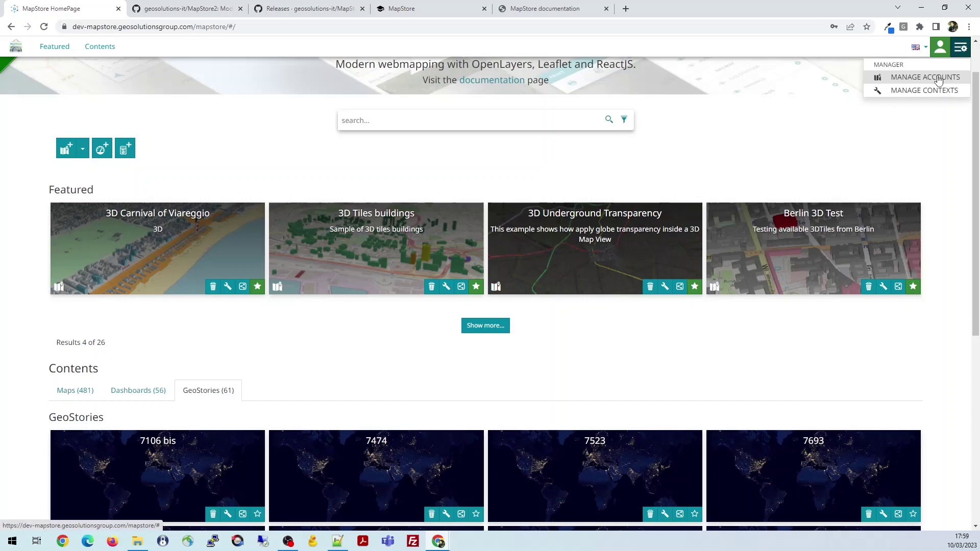
click(940, 47)
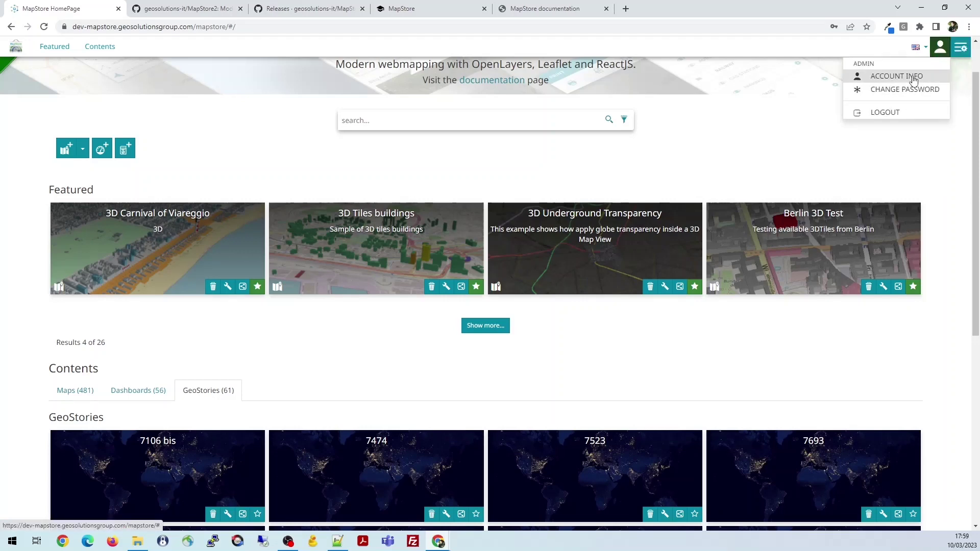
click(913, 80)
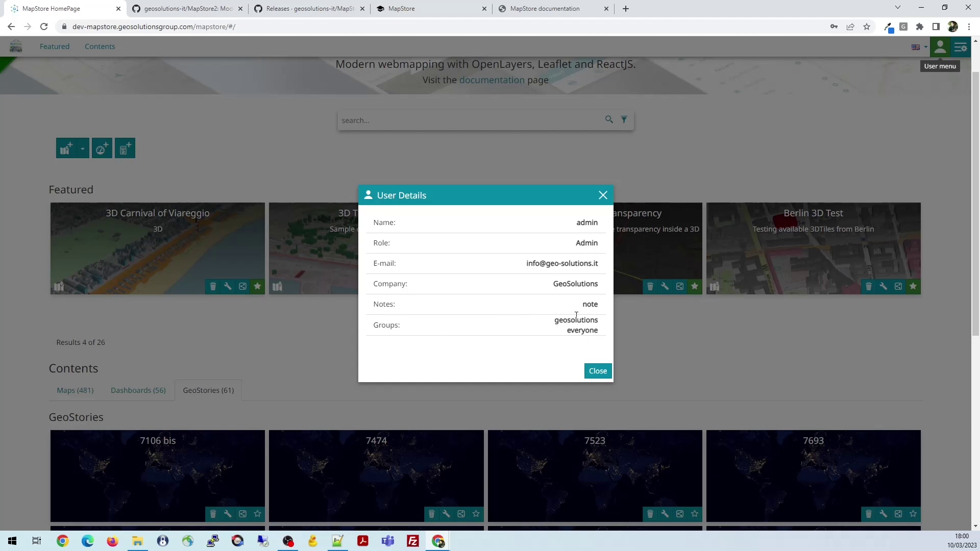
click(604, 196)
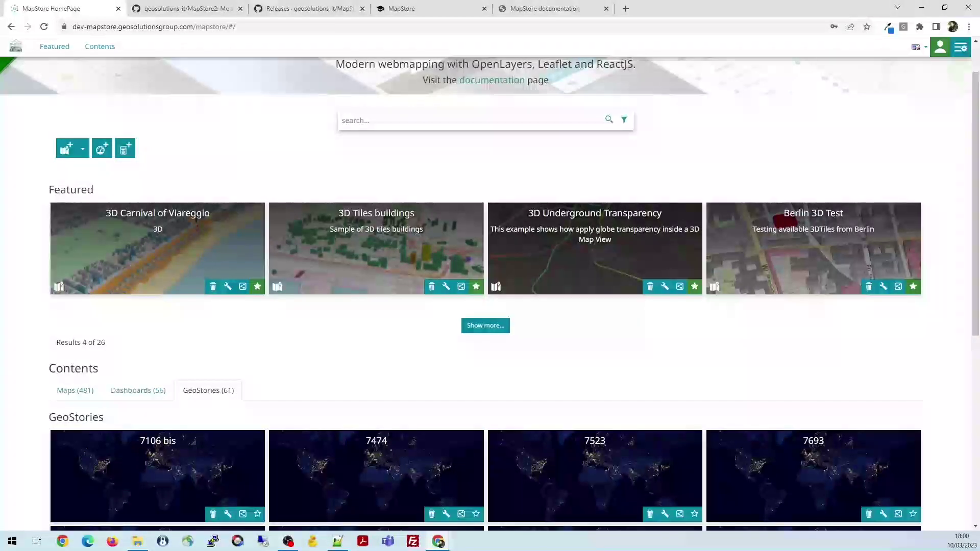
click(961, 47)
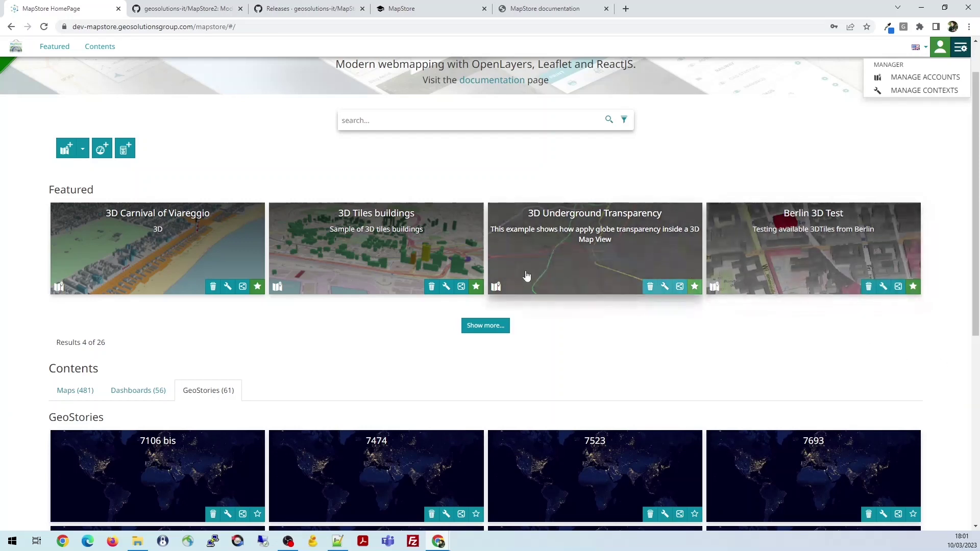
click(446, 287)
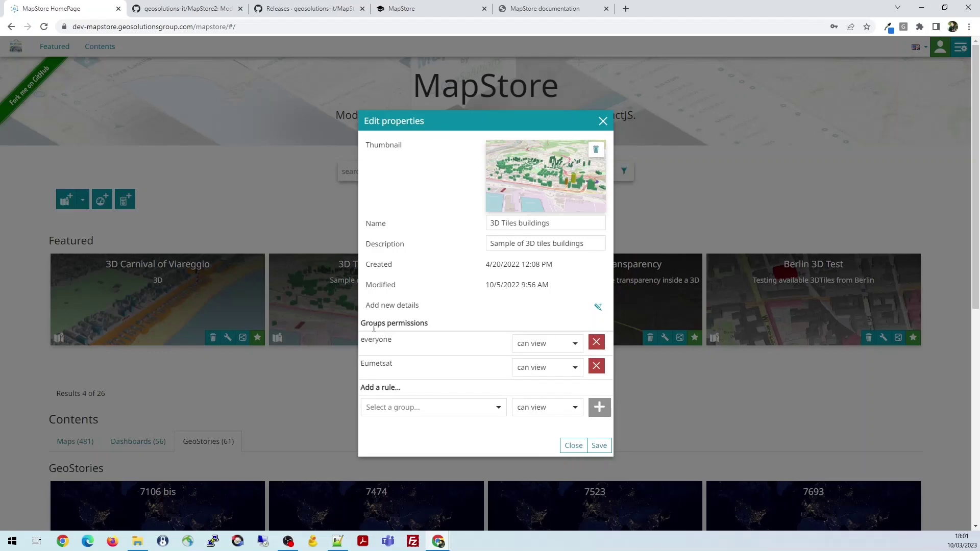
click(603, 121)
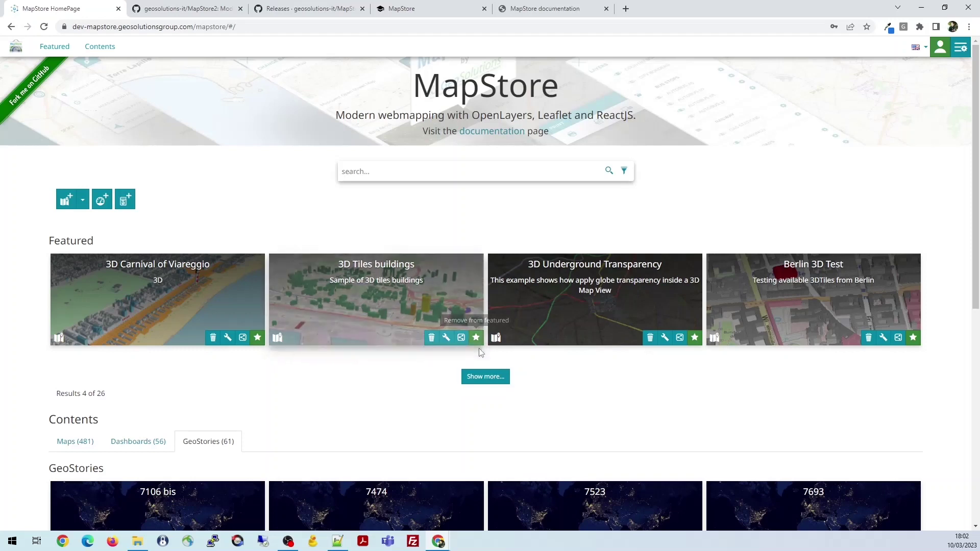
Go to Manage Accounts from the Manager menu and clear the user search
click(961, 47)
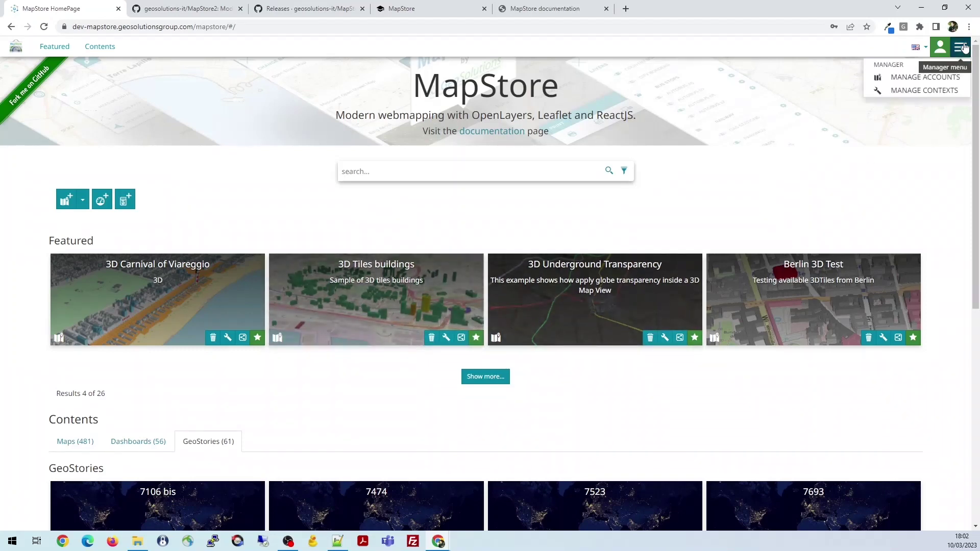
click(929, 78)
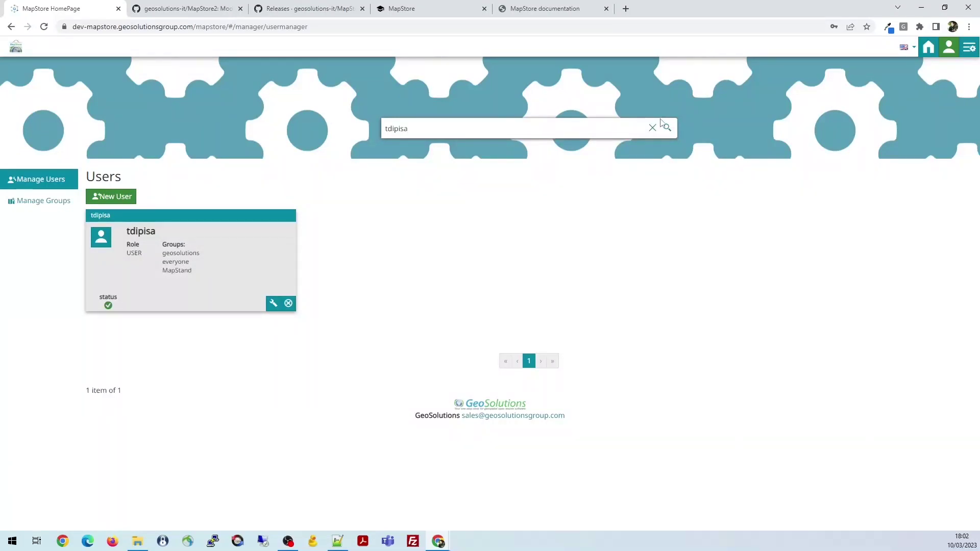
click(653, 127)
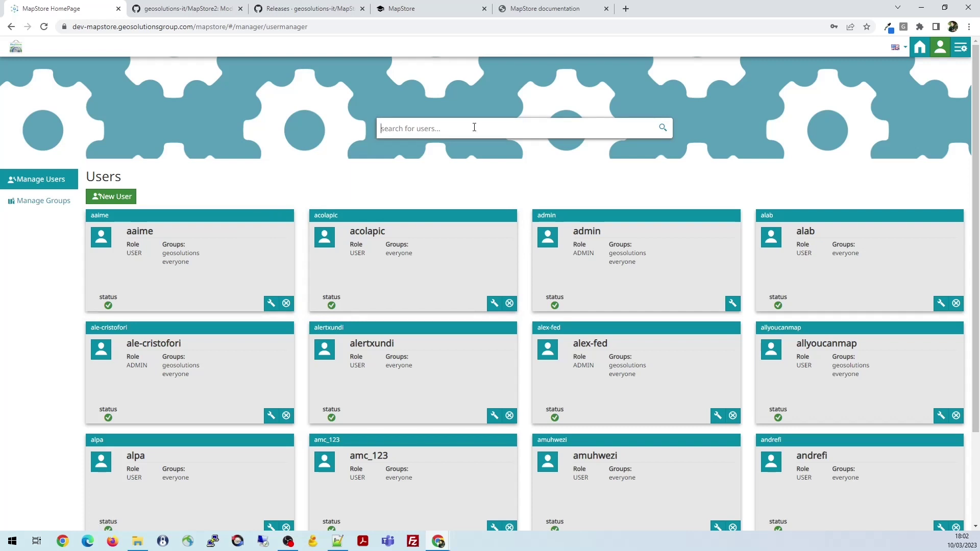
Search the users list for the target account's username
text(tdpi)
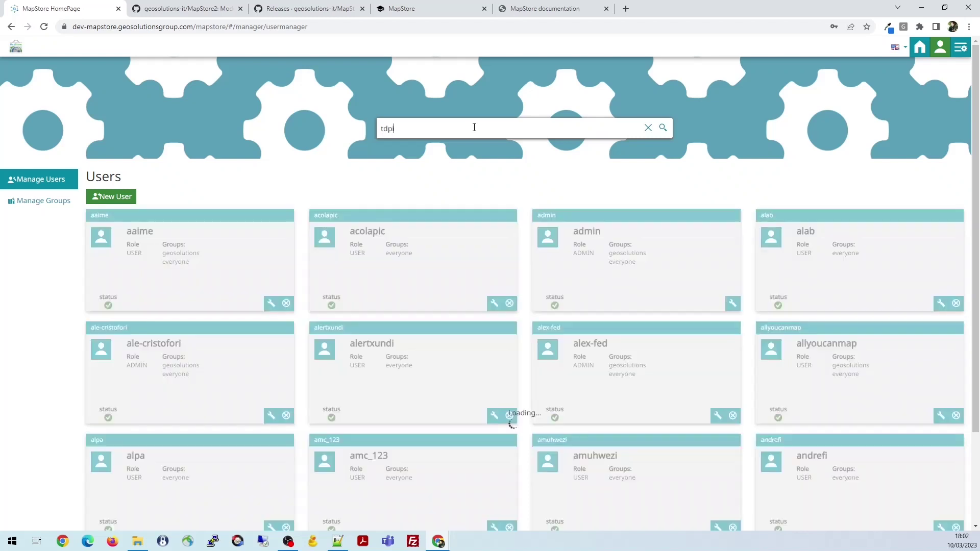
key(BackSpace)
key(BackSpace)
key(BackSpace)
key(BackSpace)
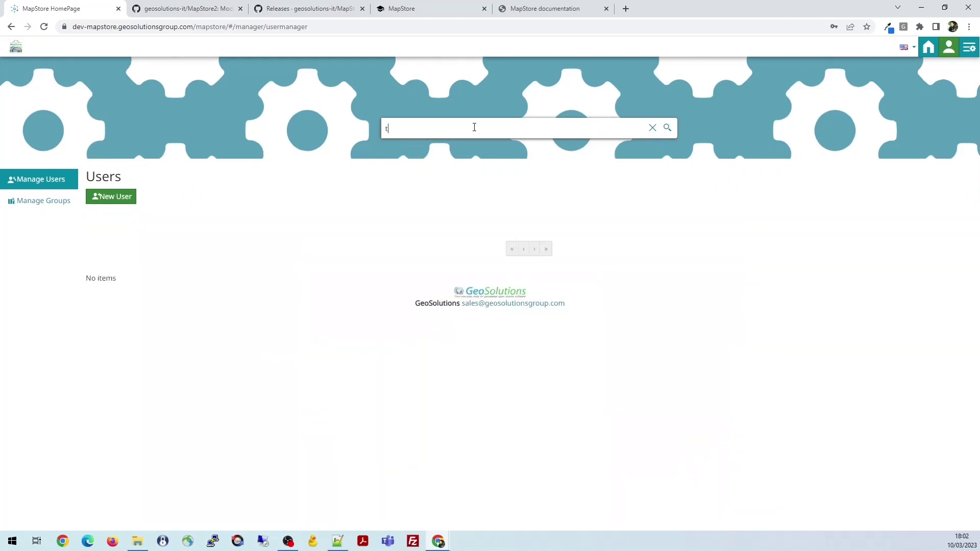
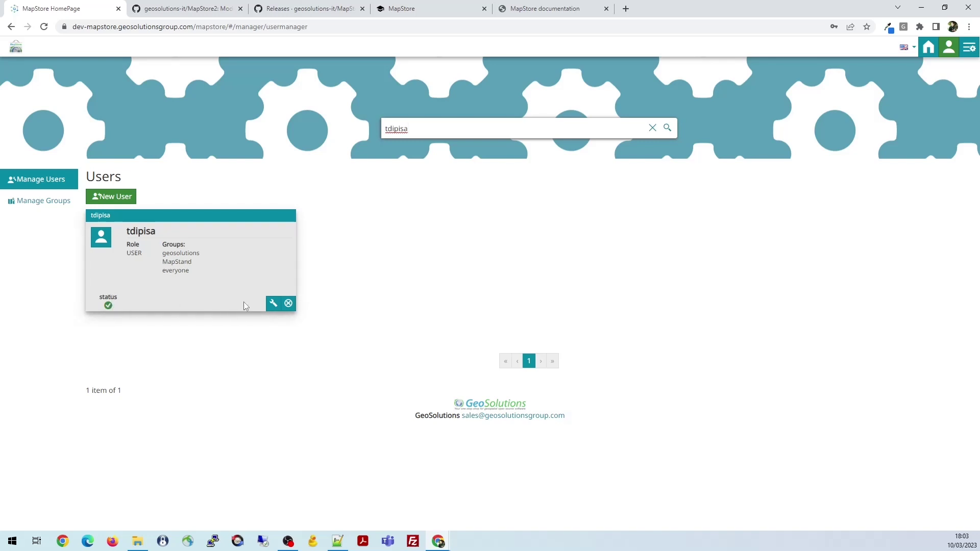
Open the user's account settings, keep the role as USER, and review its details and groups tab
click(273, 303)
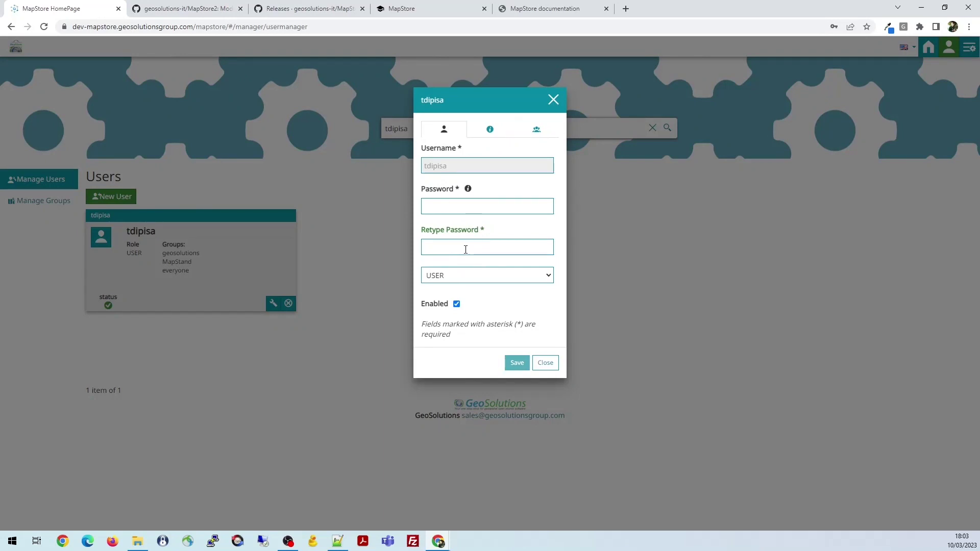
click(459, 278)
click(468, 263)
click(490, 130)
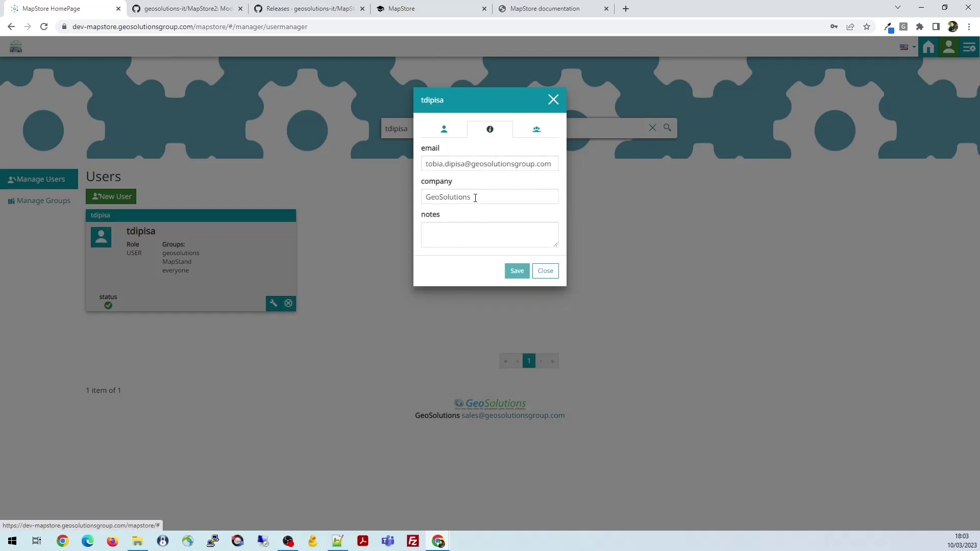
click(536, 129)
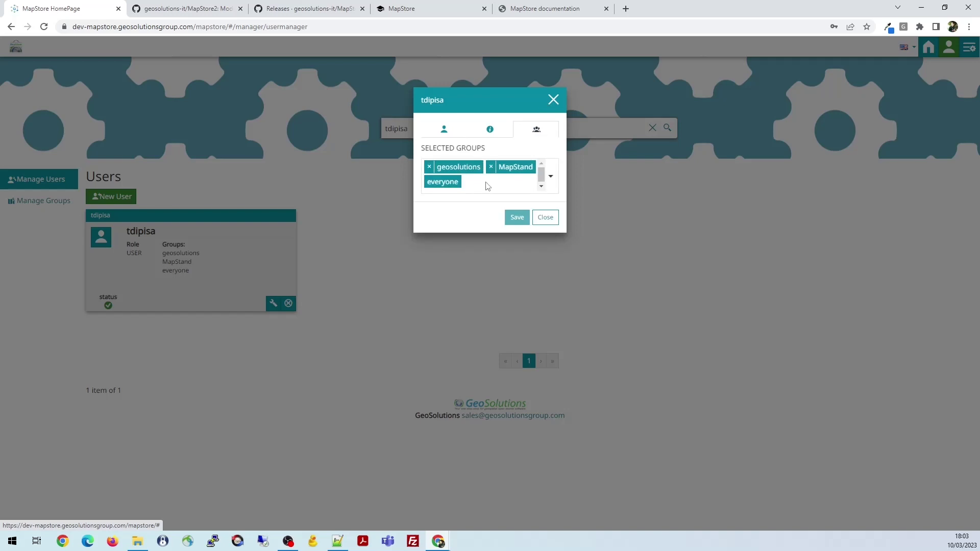
click(553, 101)
In Manage Groups, review the collaborators group's name, members and notes tabs, then close it
click(51, 200)
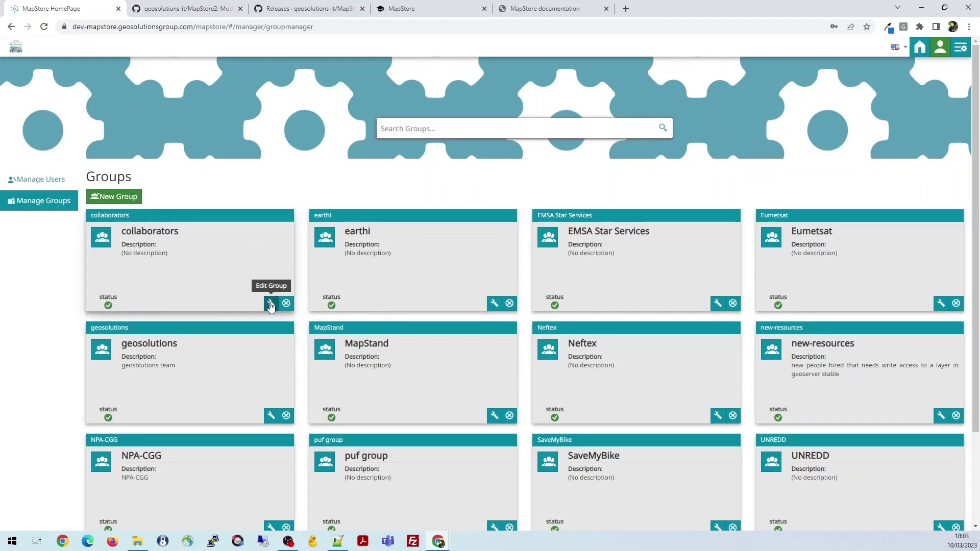
click(271, 305)
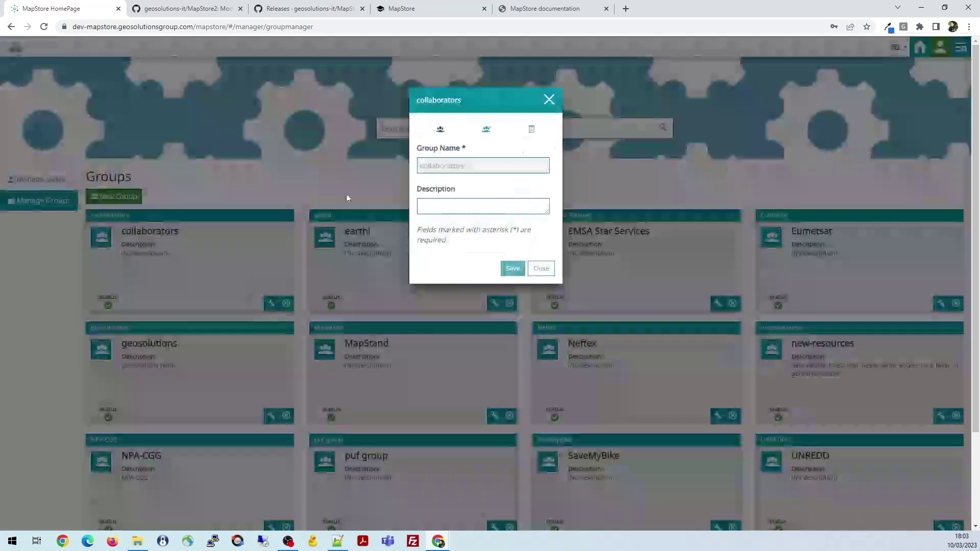
click(486, 131)
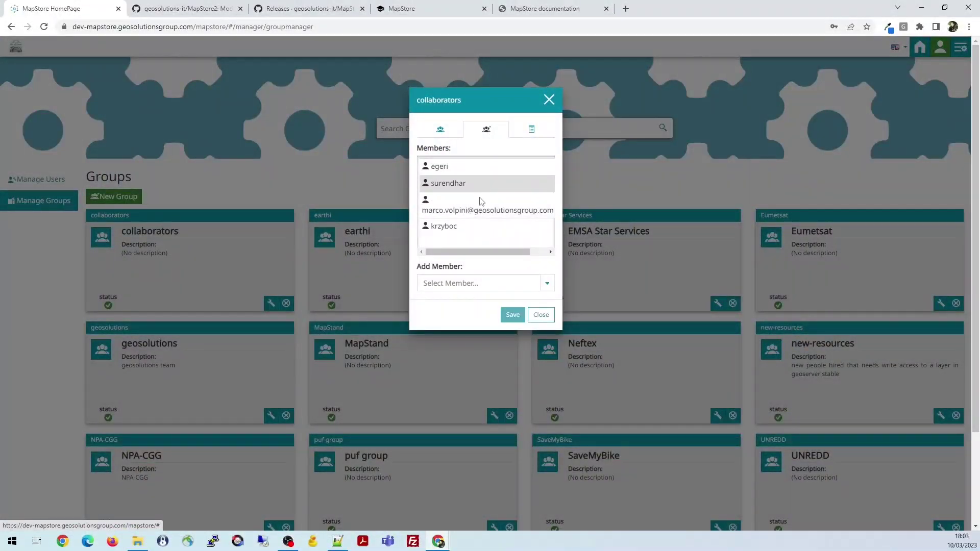
click(531, 130)
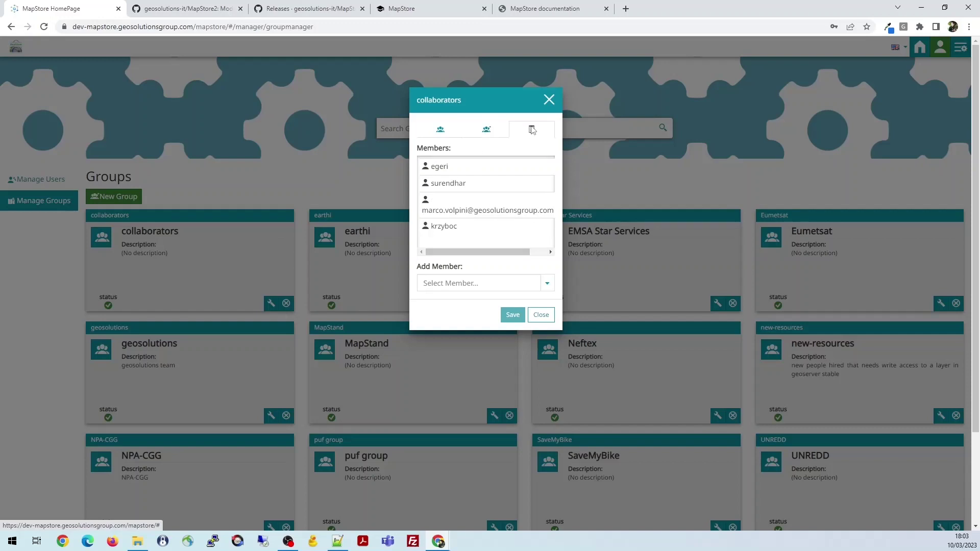
click(439, 130)
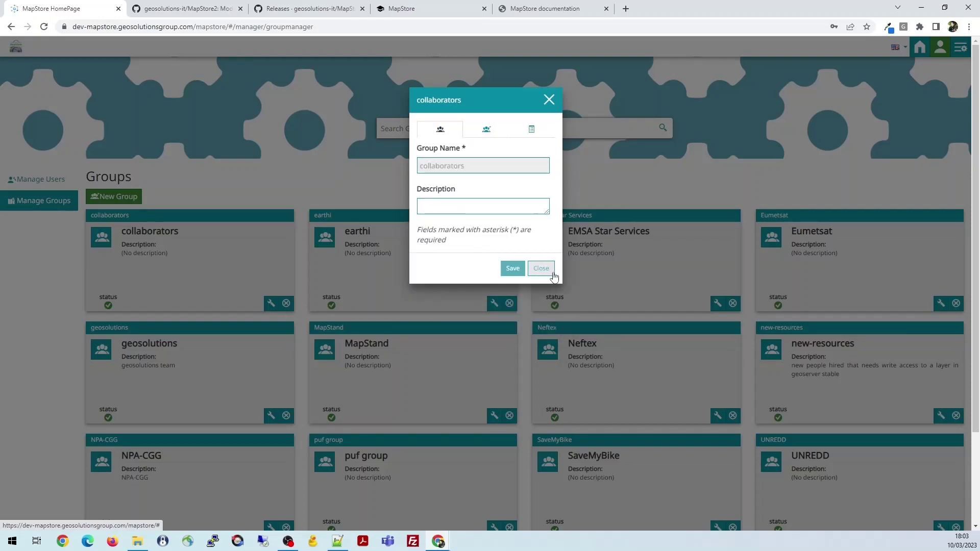
click(549, 100)
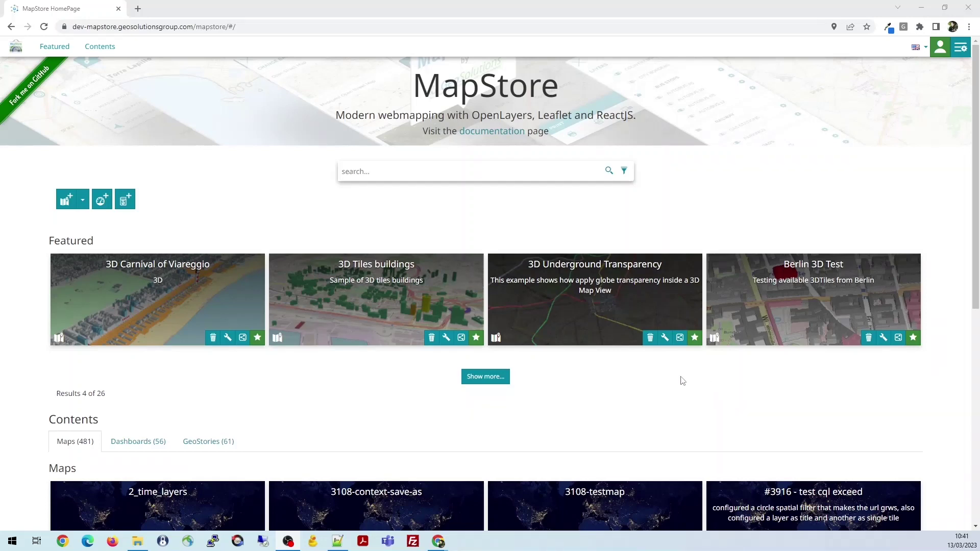
Show more featured maps and open the Demo Map card
click(476, 378)
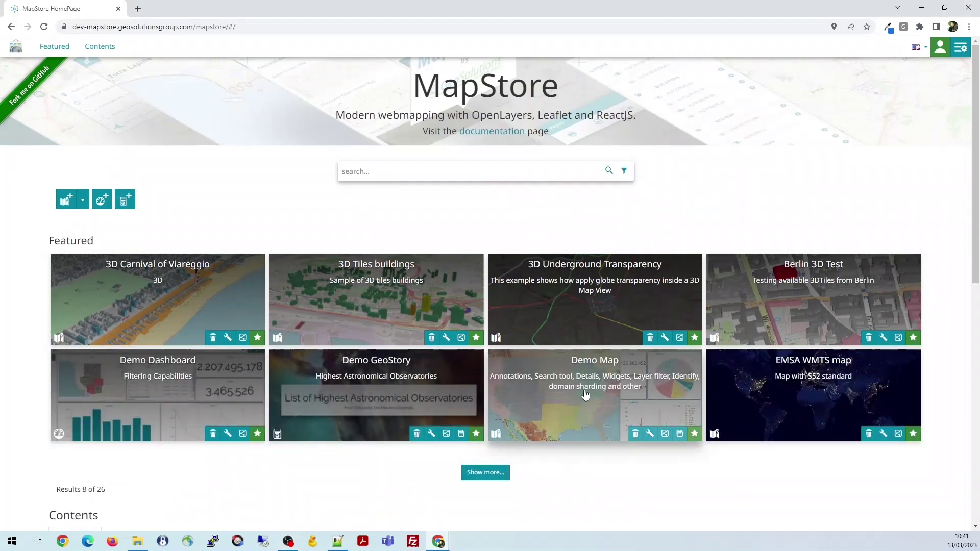
click(599, 389)
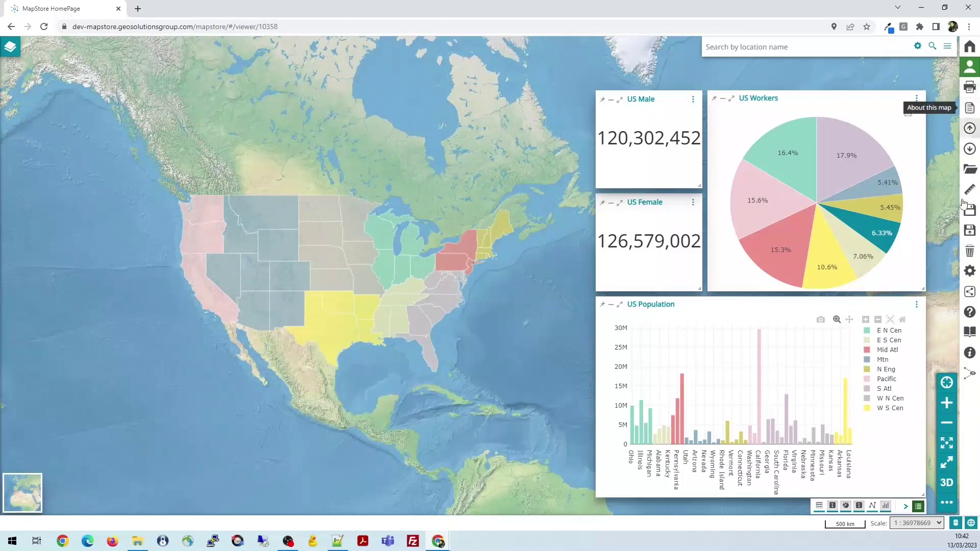
Open the Demo Map's layers (TOC) panel from the top-left Layers button
click(10, 47)
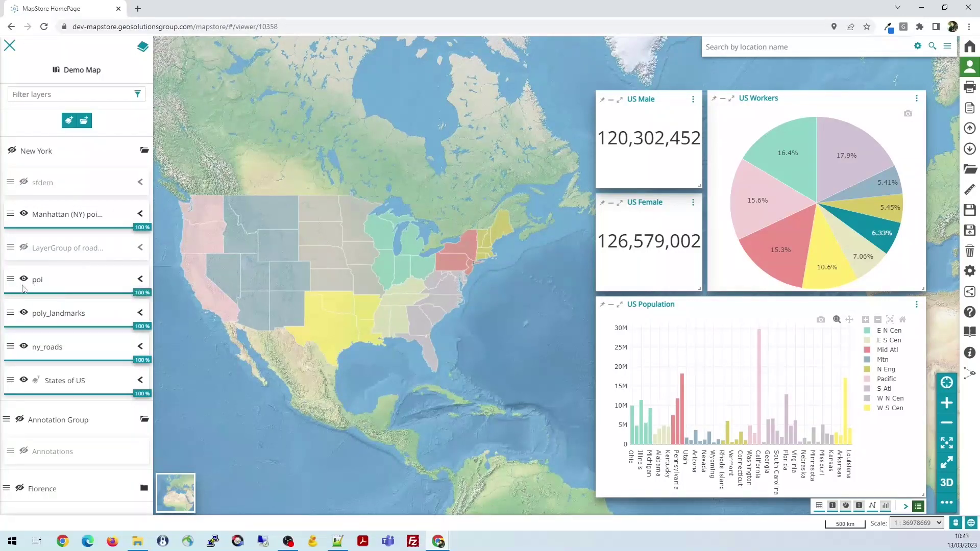
Toggle the States of US layer off and on, and move it above ny_roads
click(24, 381)
click(24, 381)
mouse_move(9, 381)
mouse_down()
mouse_move(11, 347)
mouse_move(11, 382)
mouse_up()
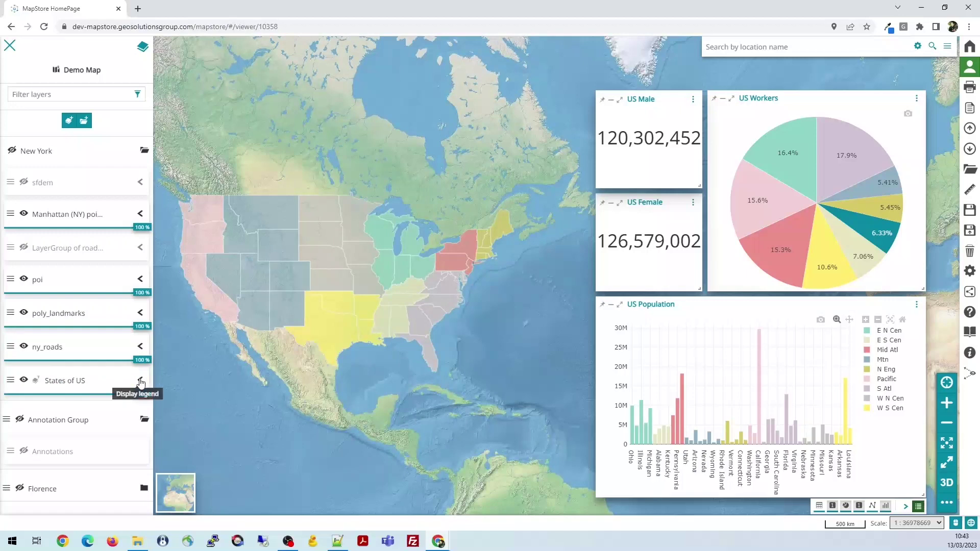
Expand and then collapse the States of US legend, and adjust the layer's opacity
click(117, 391)
scroll(117, 401, down, 3)
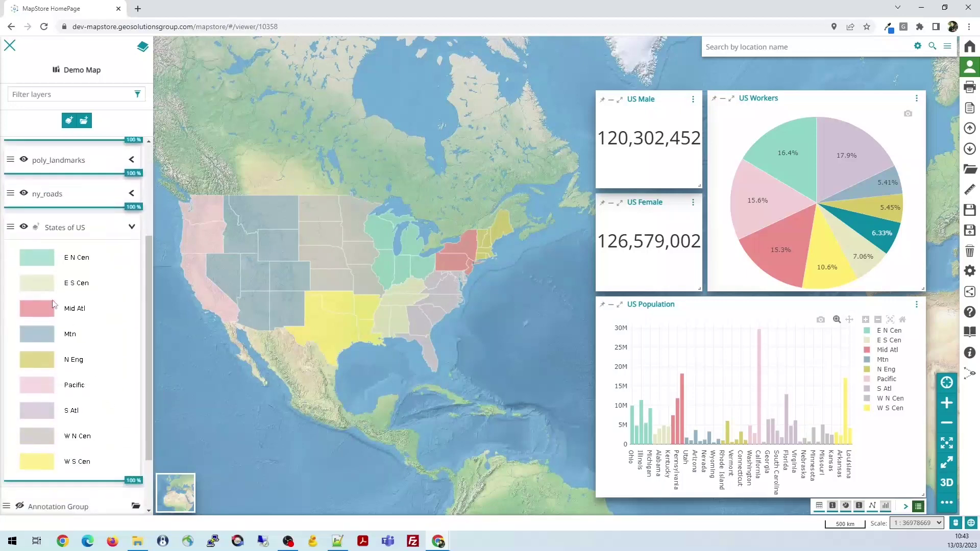
scroll(110, 260, up, 2)
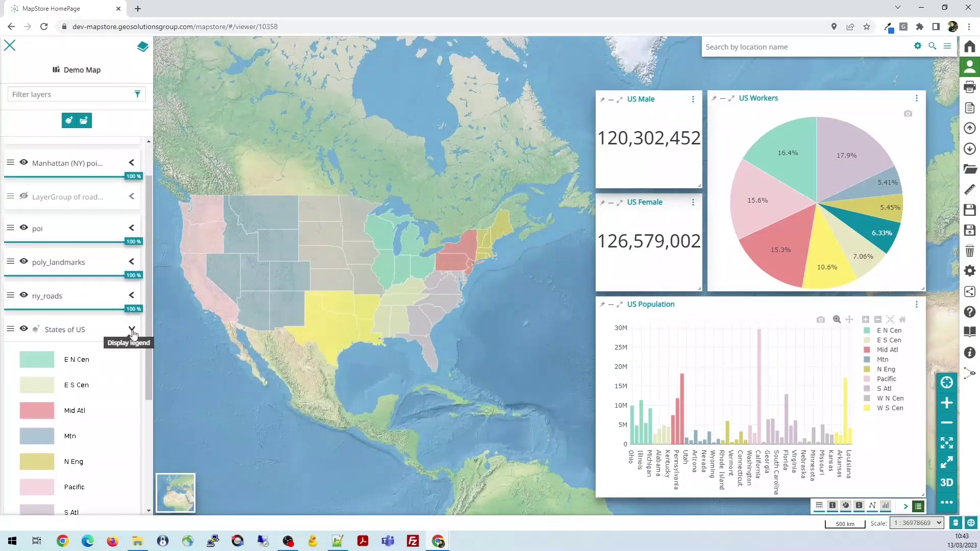
click(132, 331)
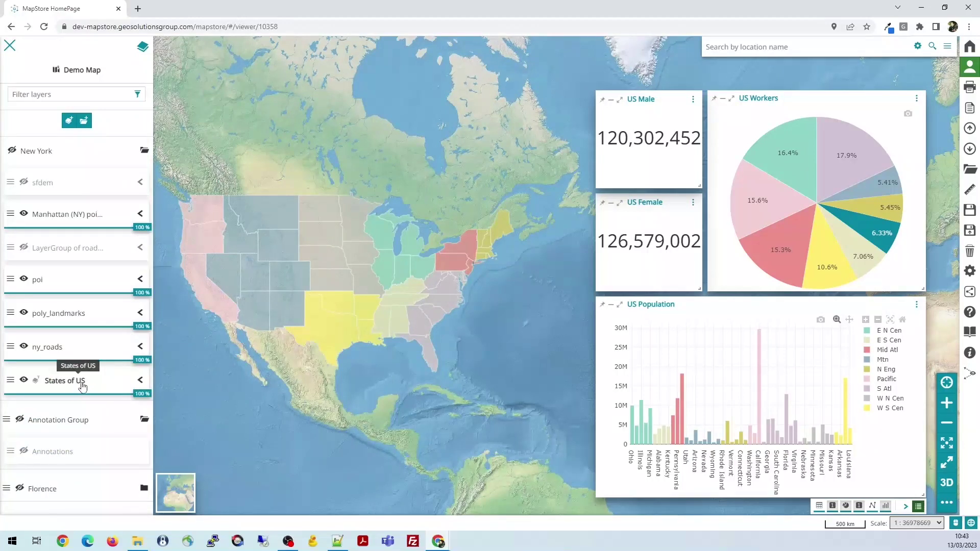
mouse_move(145, 399)
mouse_down()
mouse_move(54, 401)
mouse_move(152, 393)
mouse_up()
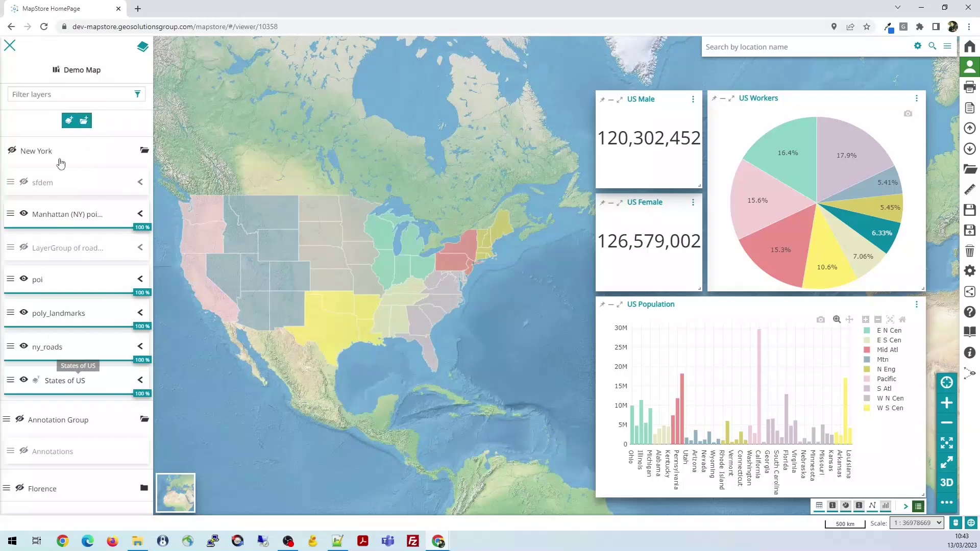
click(60, 96)
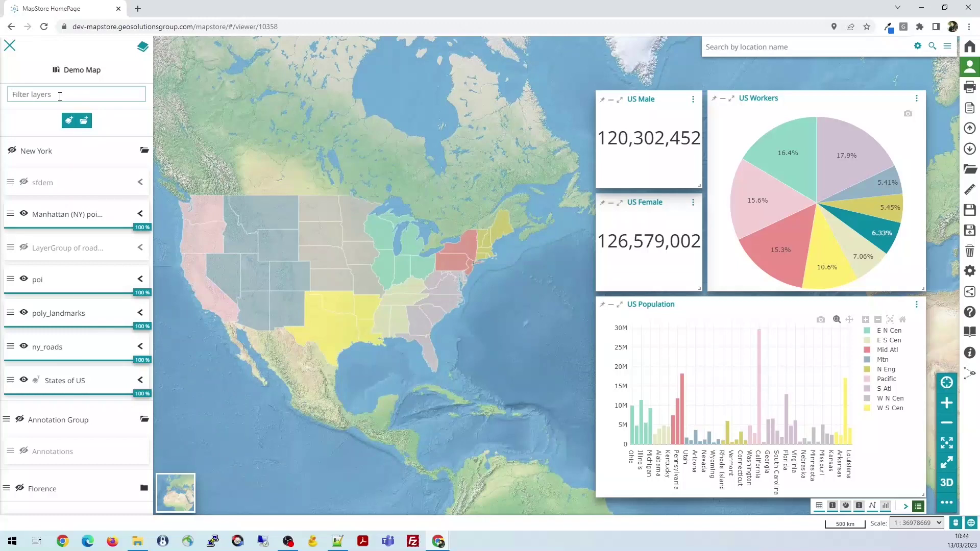
Filter the layer list by 'state' and select the States of US layer
text(state)
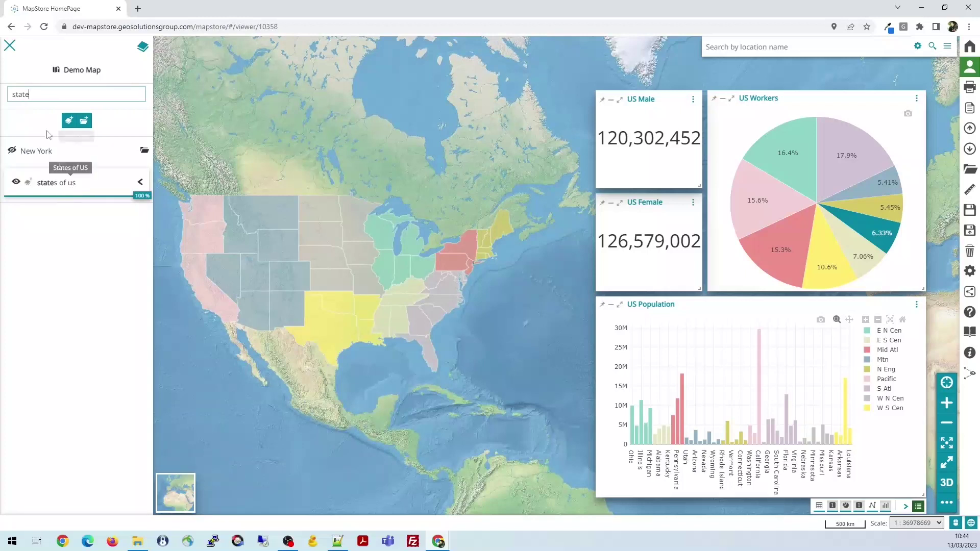
click(66, 184)
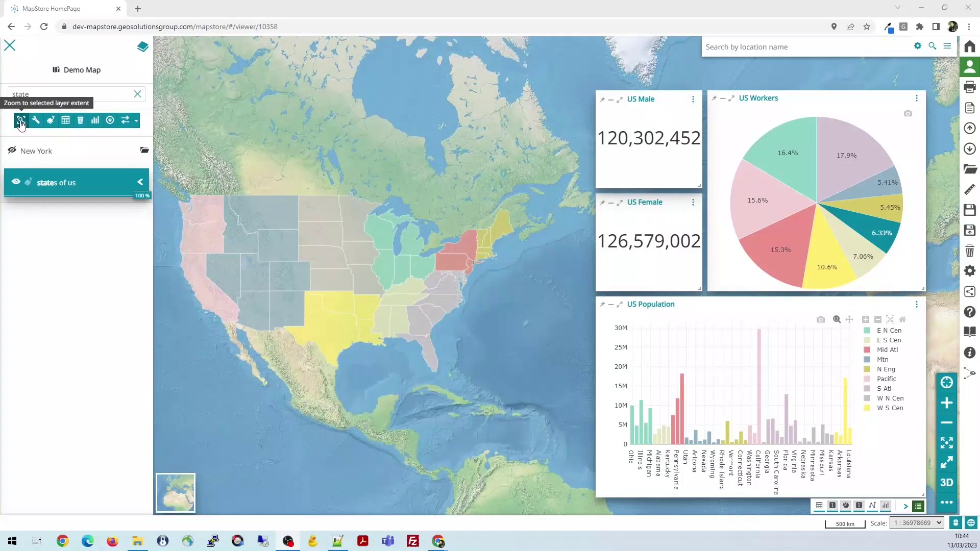
Zoom to the States of US layer extent and open its settings (gs:us_states)
click(21, 121)
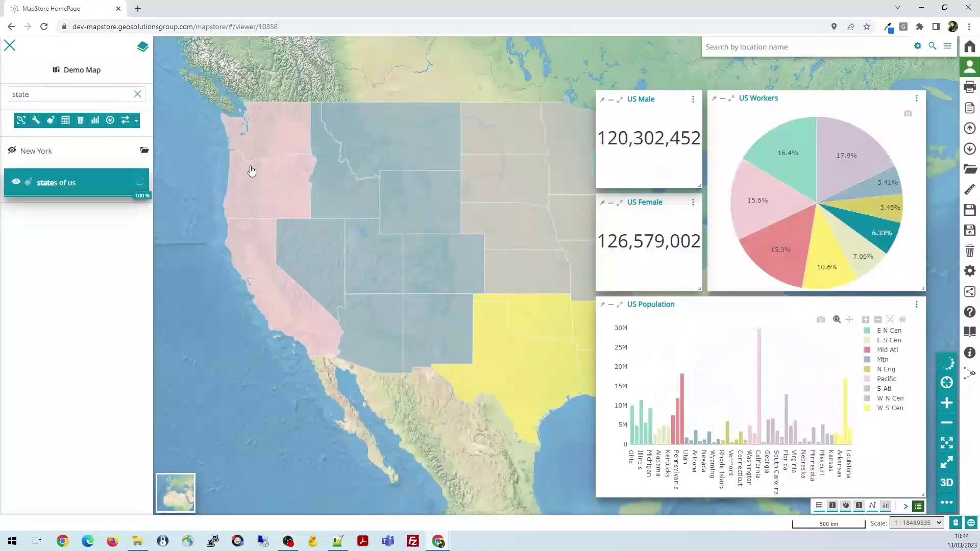
click(36, 121)
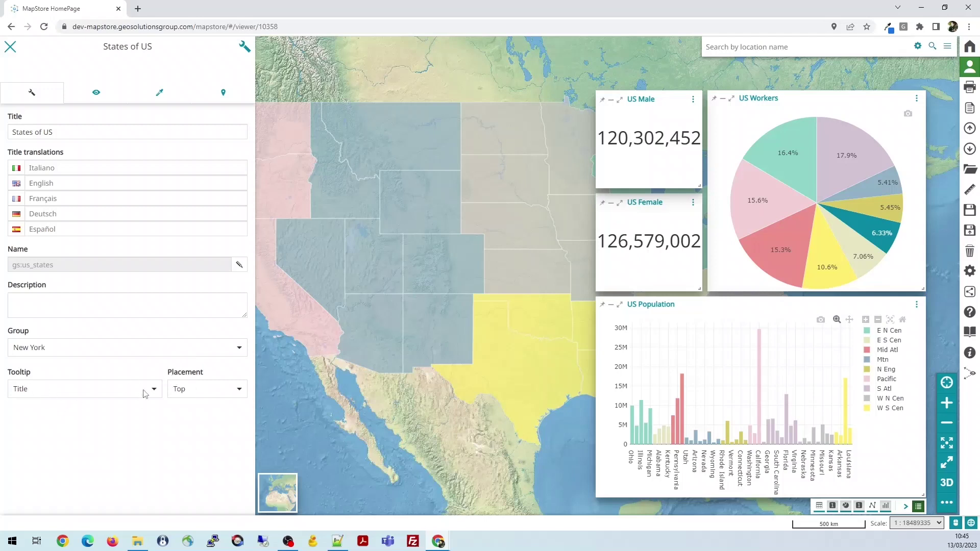
Switch the States of US layer settings to the Display tab
click(96, 96)
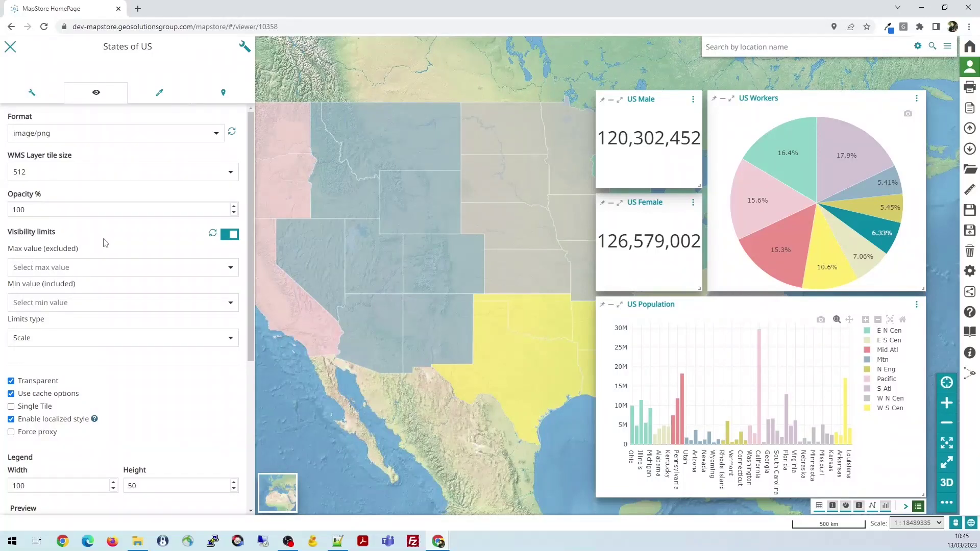
scroll(145, 289, down, 2)
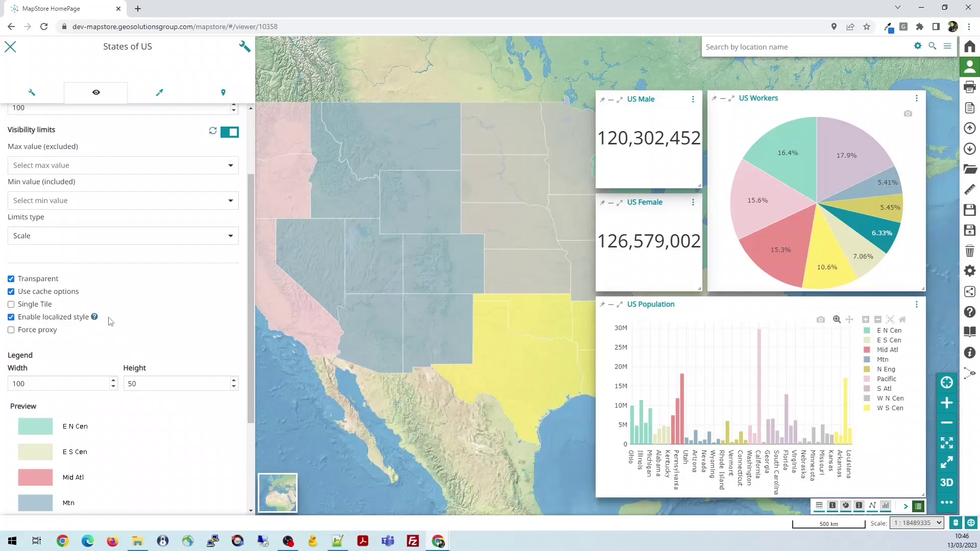
scroll(141, 295, up, 2)
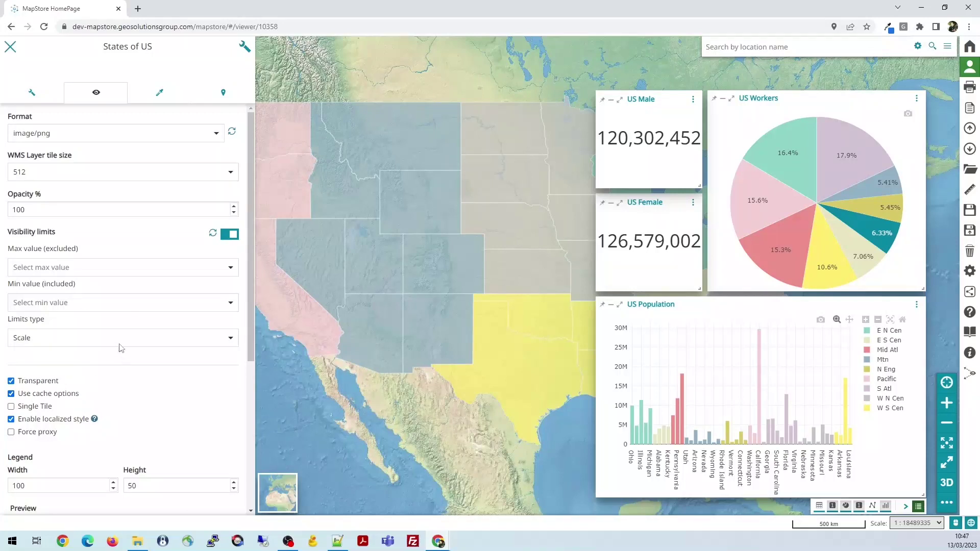
scroll(121, 256, down, 1)
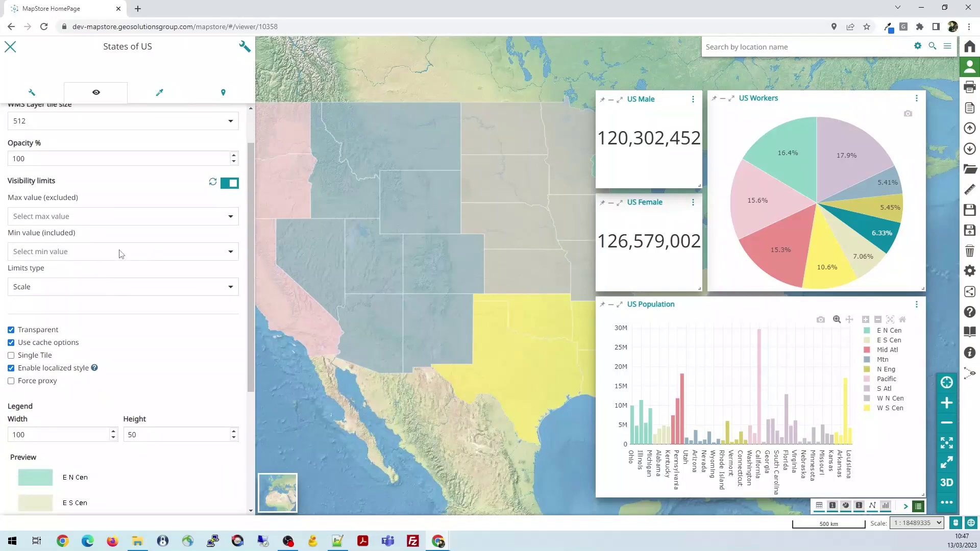
scroll(122, 254, up, 1)
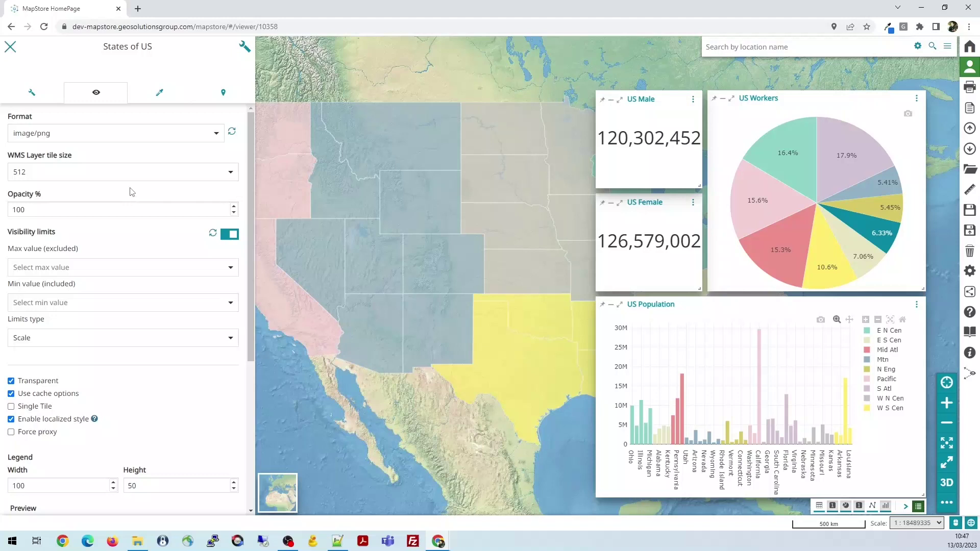
scroll(128, 291, down, 3)
scroll(133, 278, up, 3)
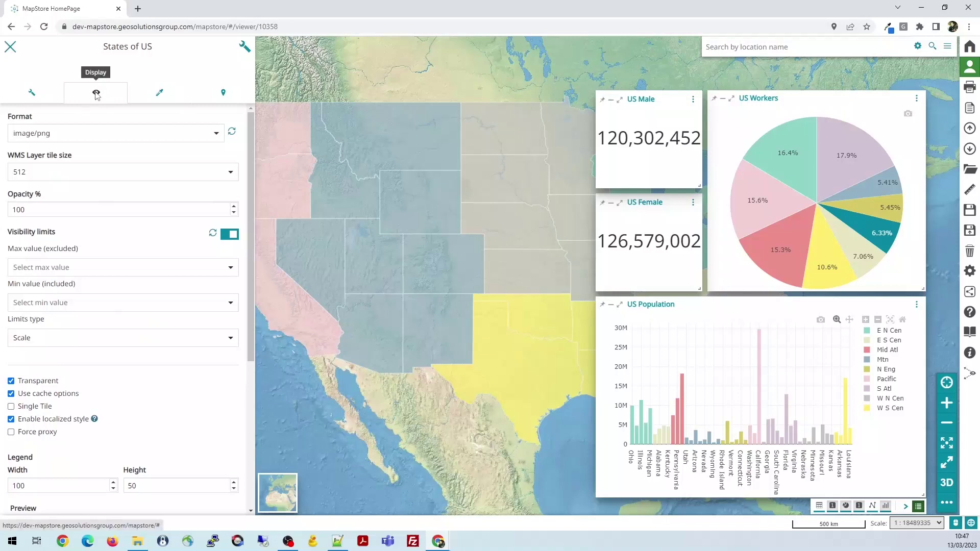
scroll(158, 334, down, 3)
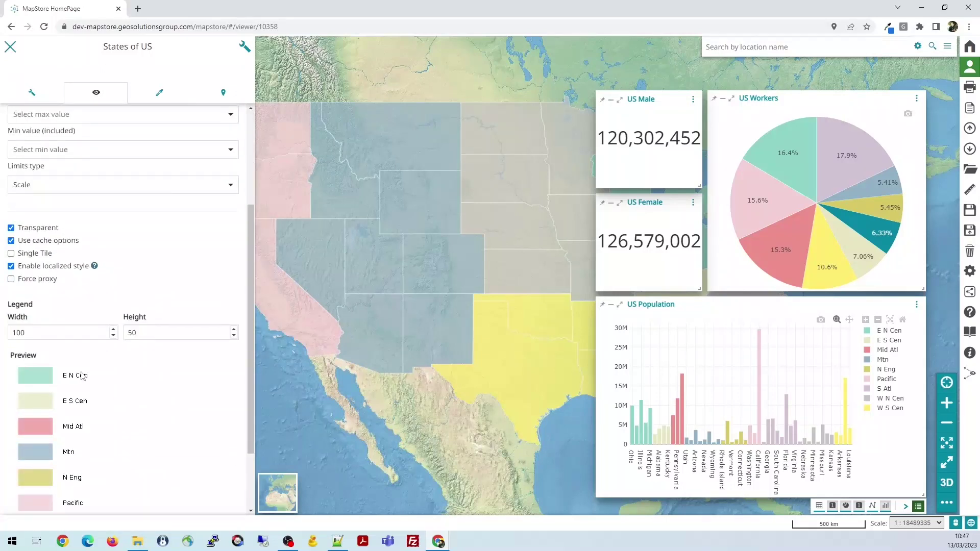
scroll(80, 348, down, 2)
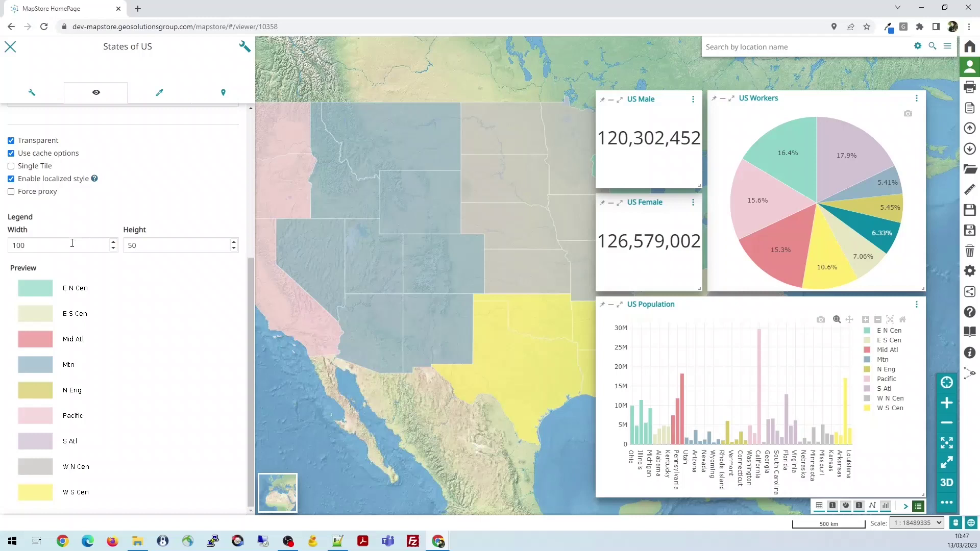
scroll(168, 249, up, 3)
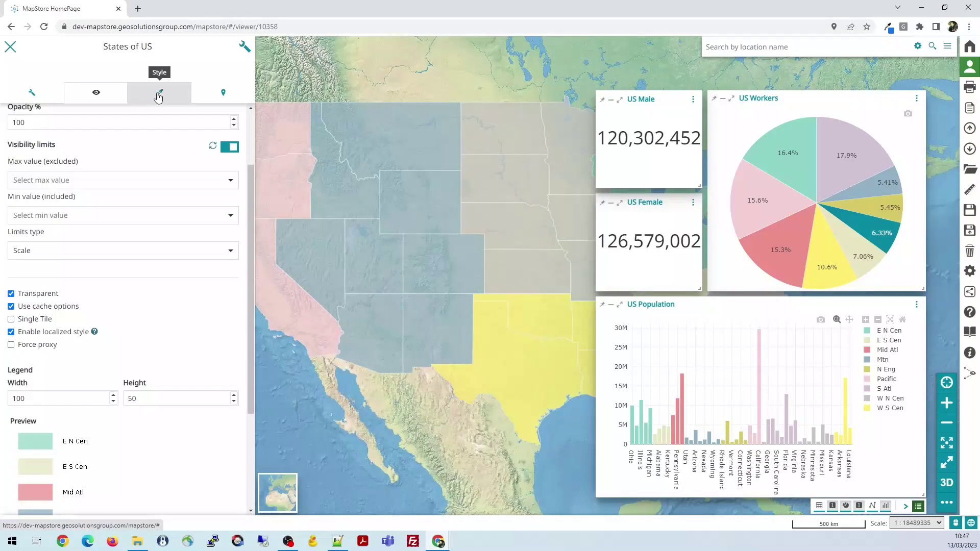
Preview the US populations and Sub Regions Style styles on States of US, then reapply pophade
click(158, 98)
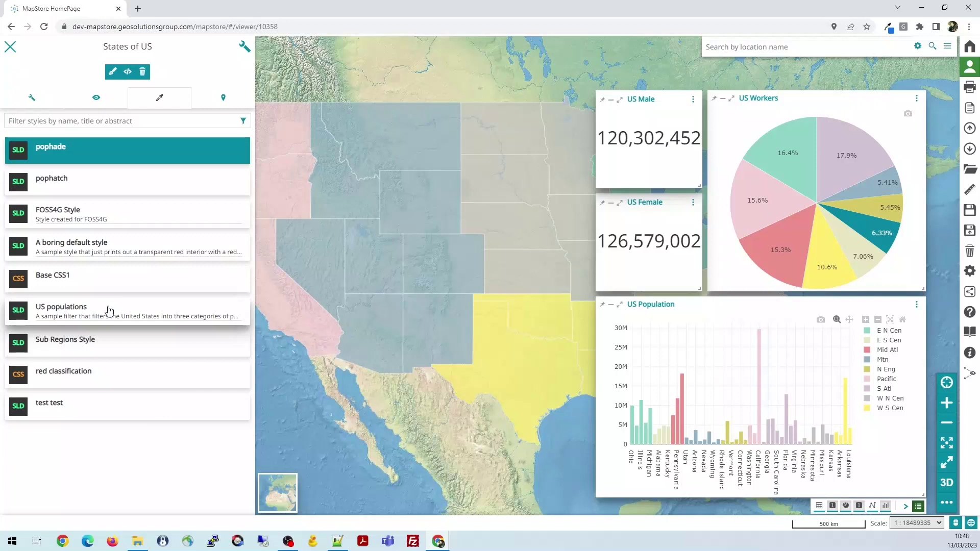
click(112, 312)
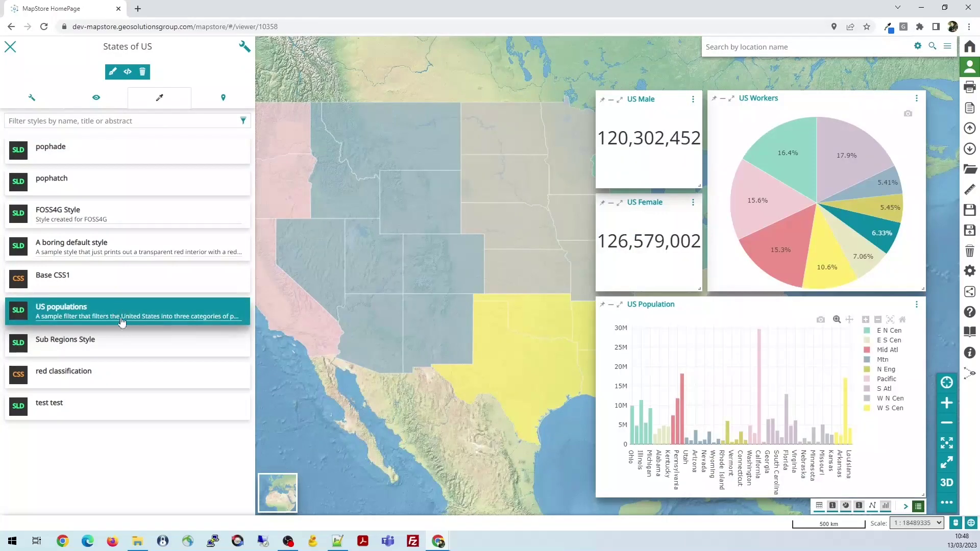
click(111, 344)
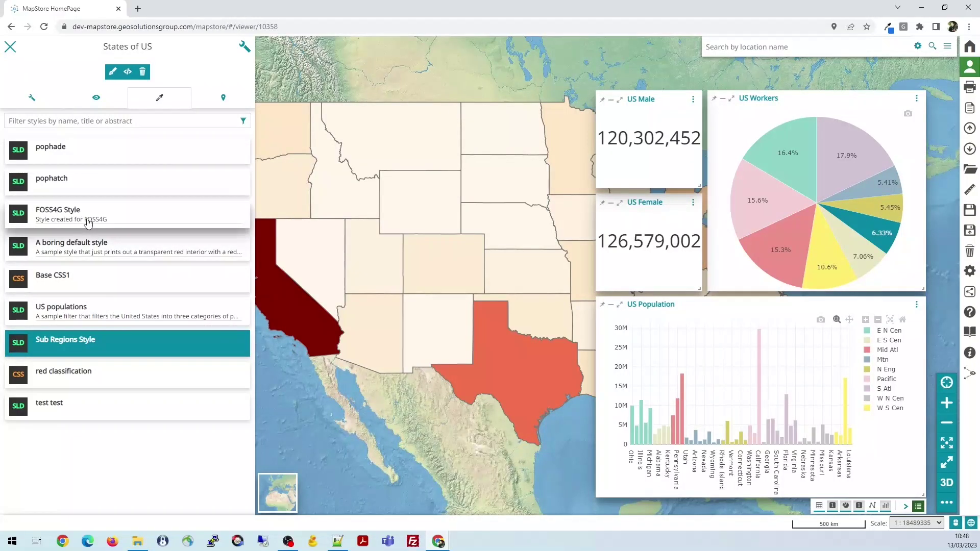
click(97, 151)
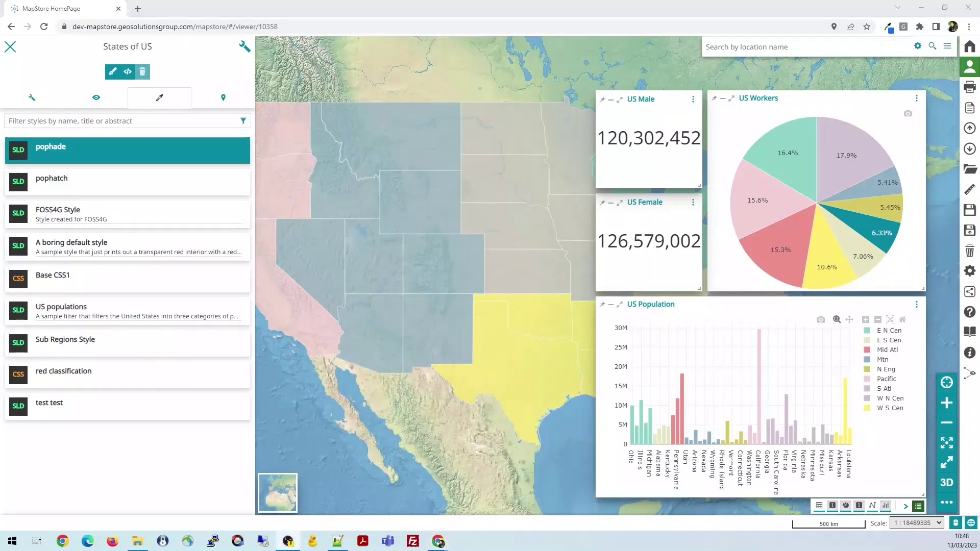
Show the Feature Info tab and scroll its properties example of Wyoming's attributes
click(222, 102)
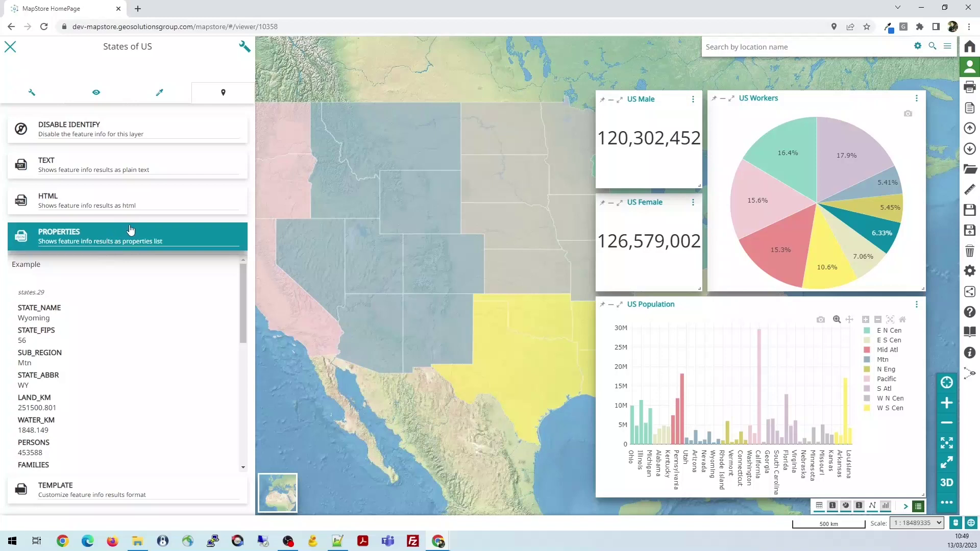
scroll(51, 280, down, 2)
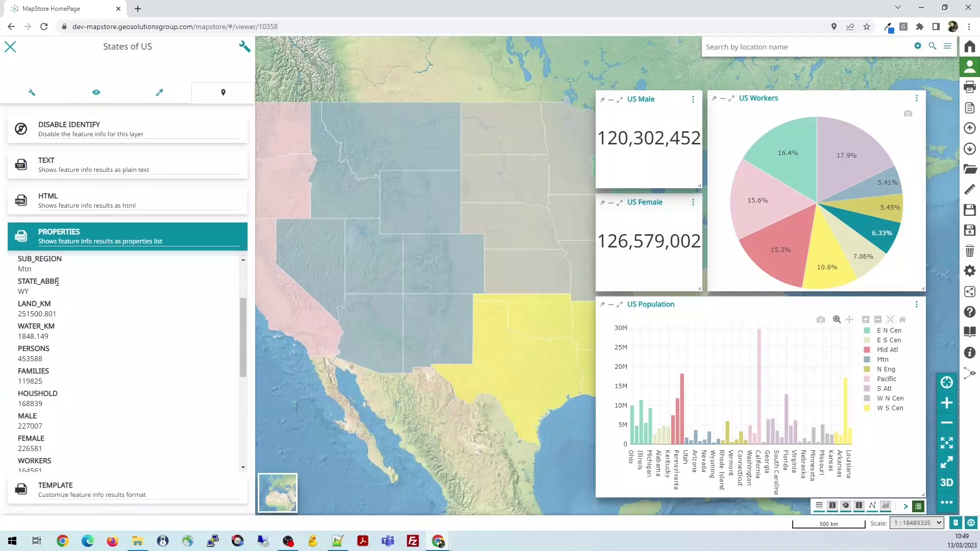
scroll(31, 306, up, 2)
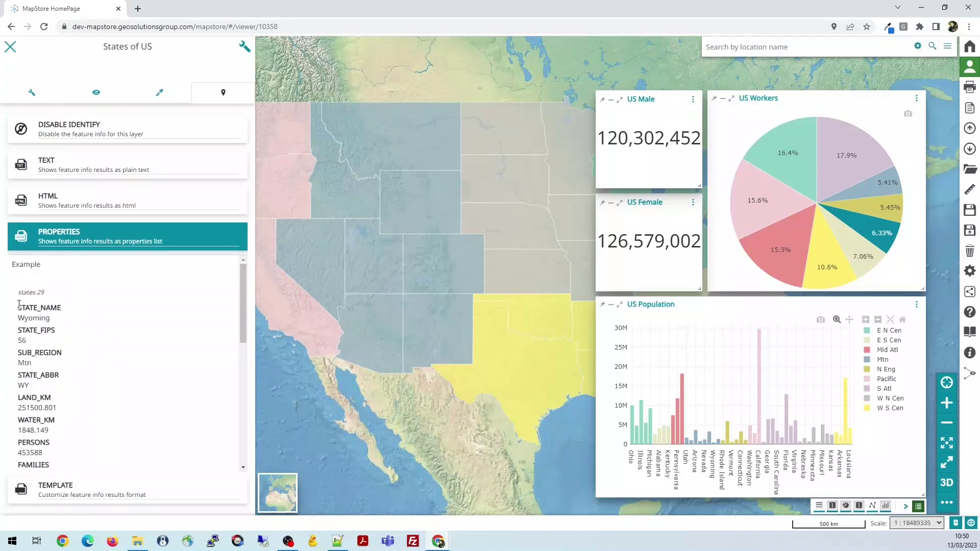
scroll(25, 304, down, 1)
scroll(28, 301, up, 1)
scroll(30, 301, down, 2)
scroll(51, 352, down, 5)
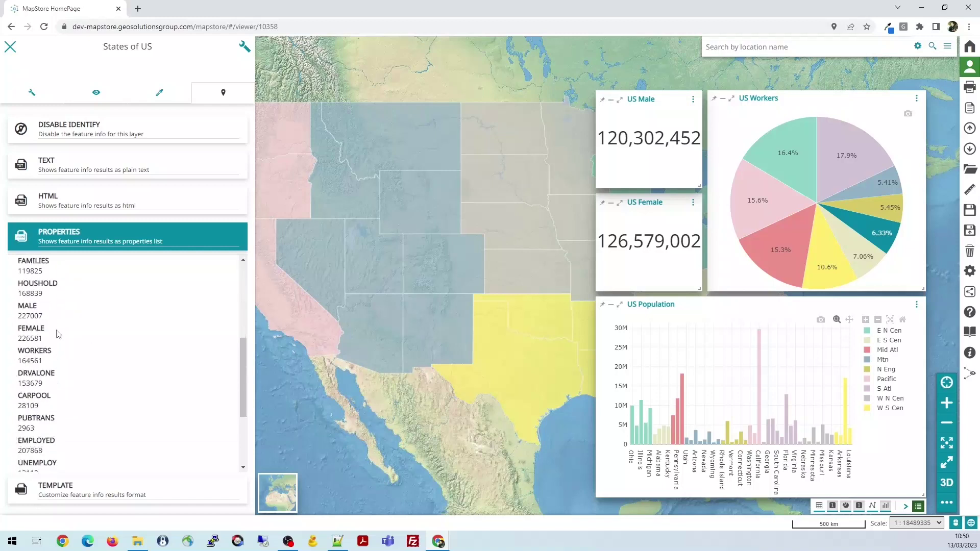
Preview the States of US feature info as HTML, then text, then HTML, and finally pick TEMPLATE
click(68, 204)
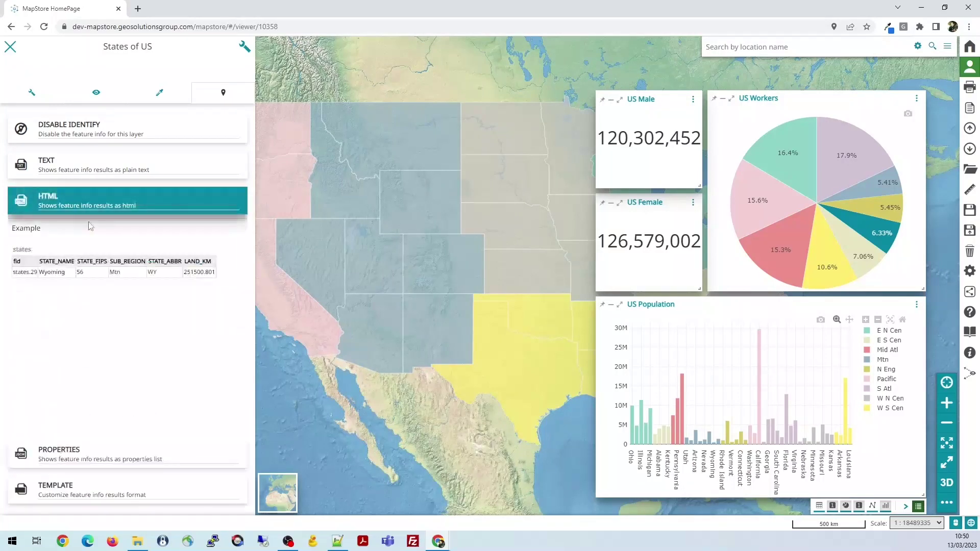
click(88, 167)
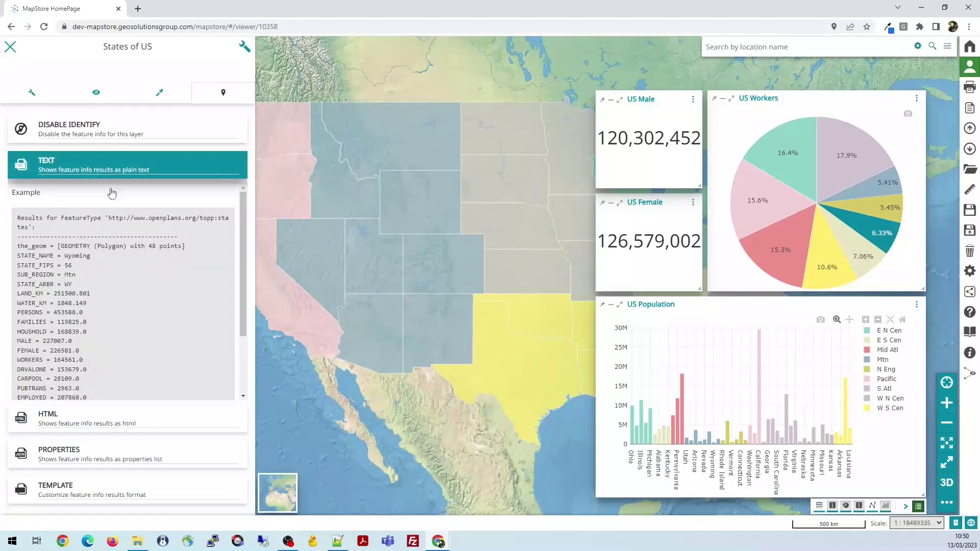
click(89, 423)
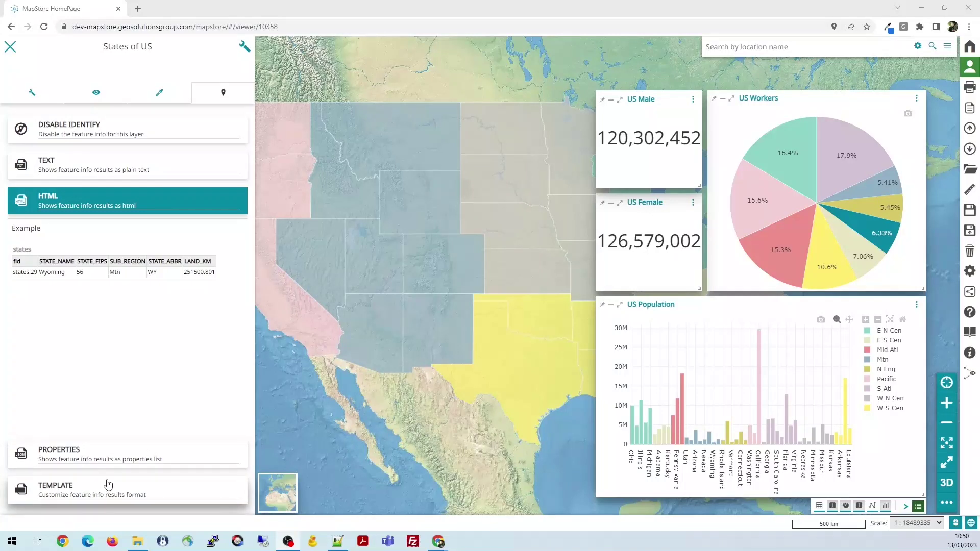
click(102, 494)
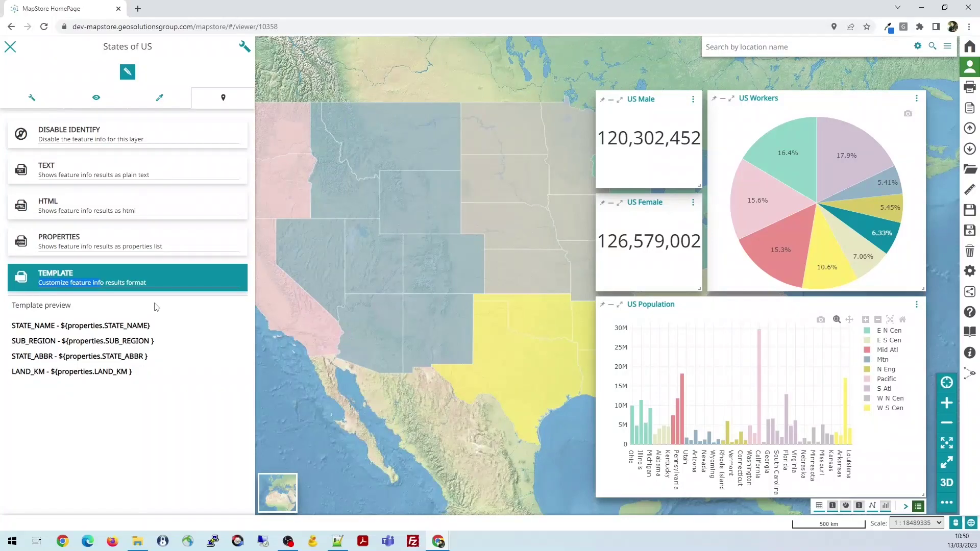
Open the custom template editor, select the STATE_NAME placeholder, then close the editor
click(128, 72)
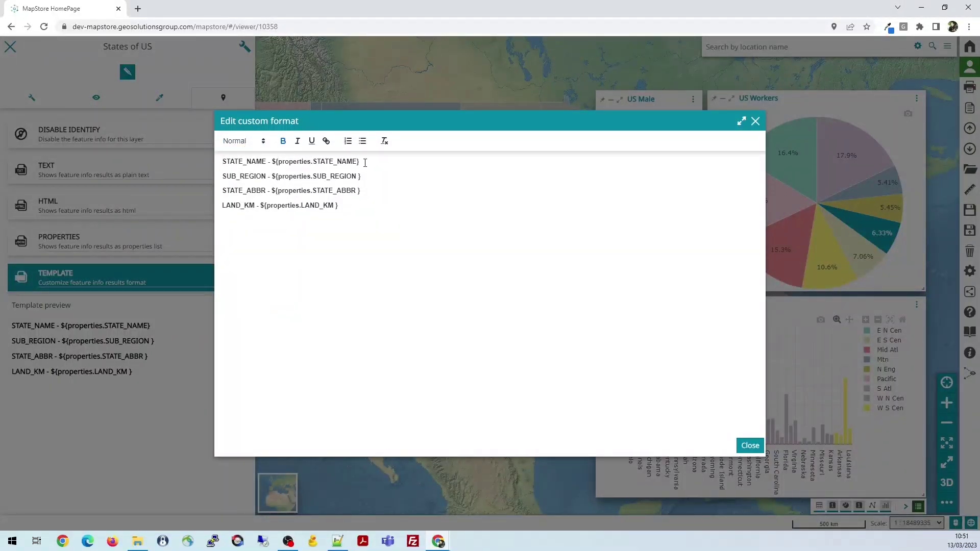
drag(364, 161, 276, 161)
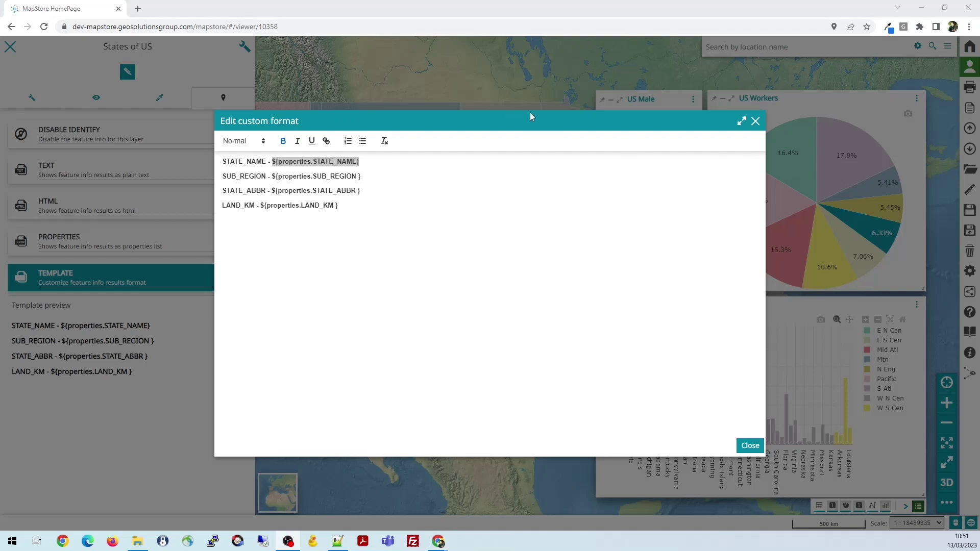
click(755, 121)
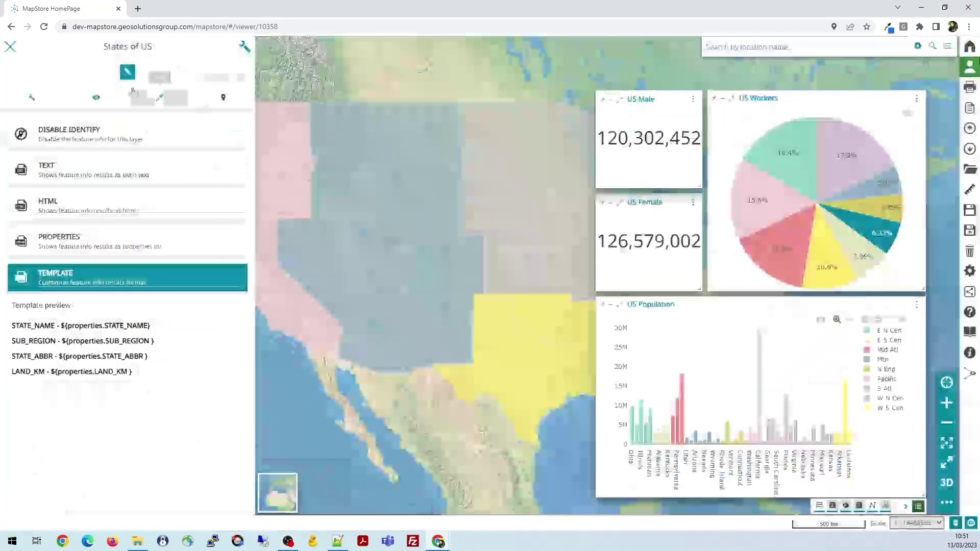
Close the layer settings and clear the layer search so every Demo Map layer is listed
click(10, 48)
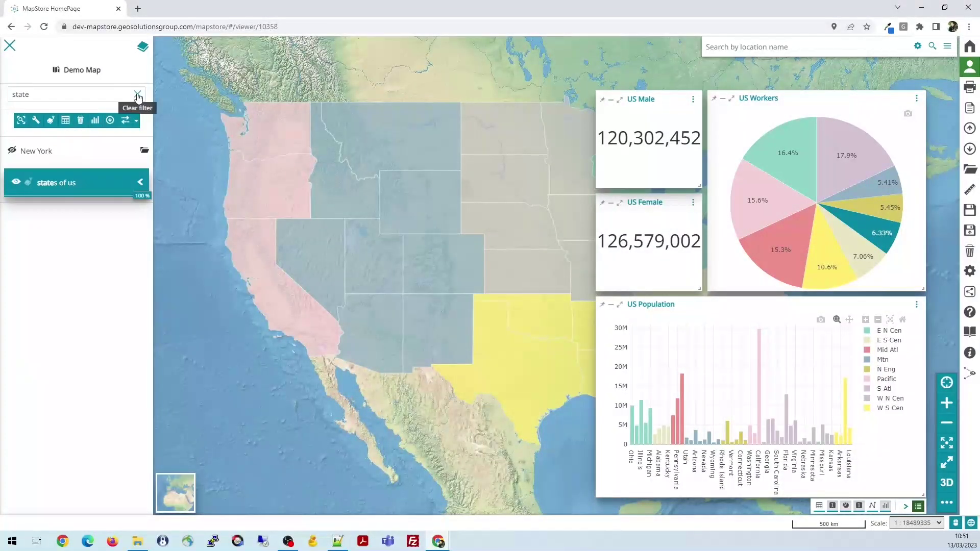
click(138, 95)
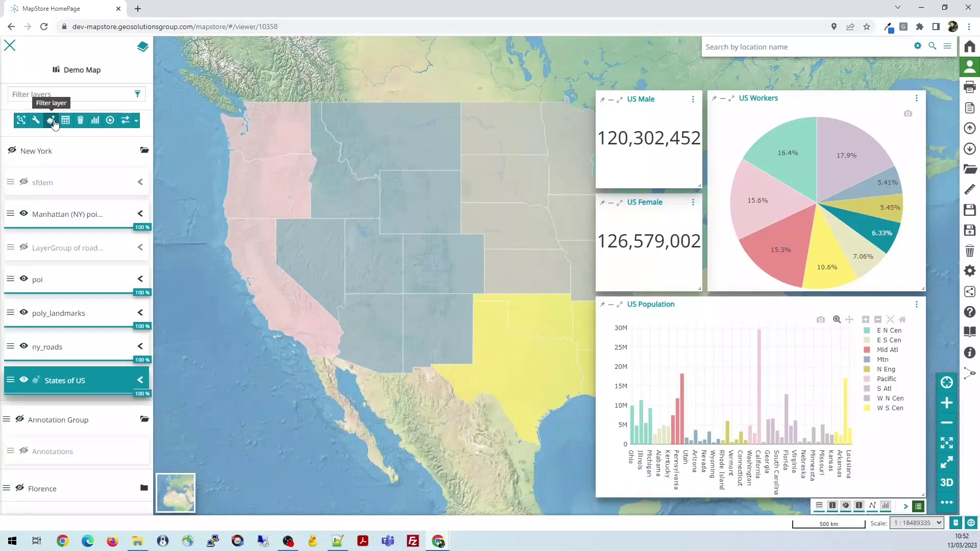
click(36, 383)
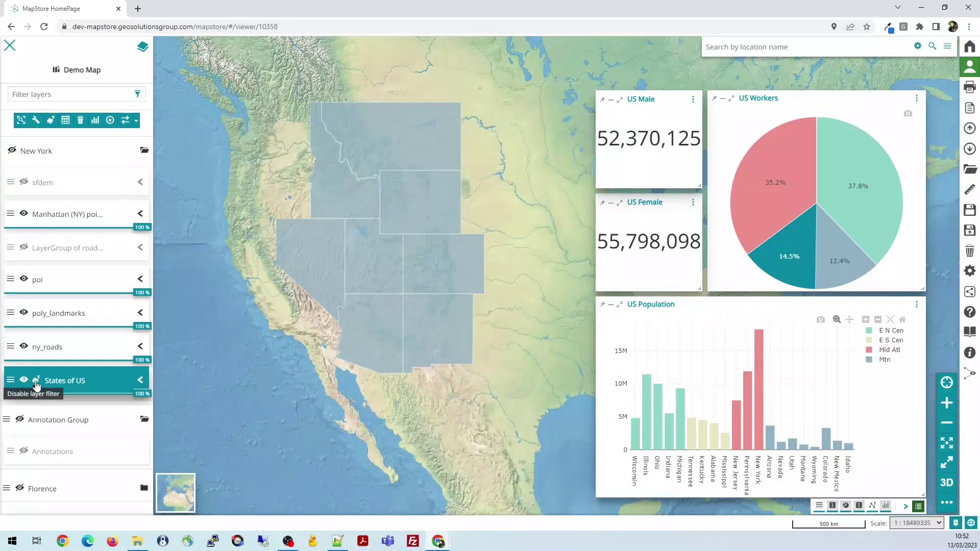
Toggle the States of US layer filter off and on twice, leaving it enabled
click(37, 382)
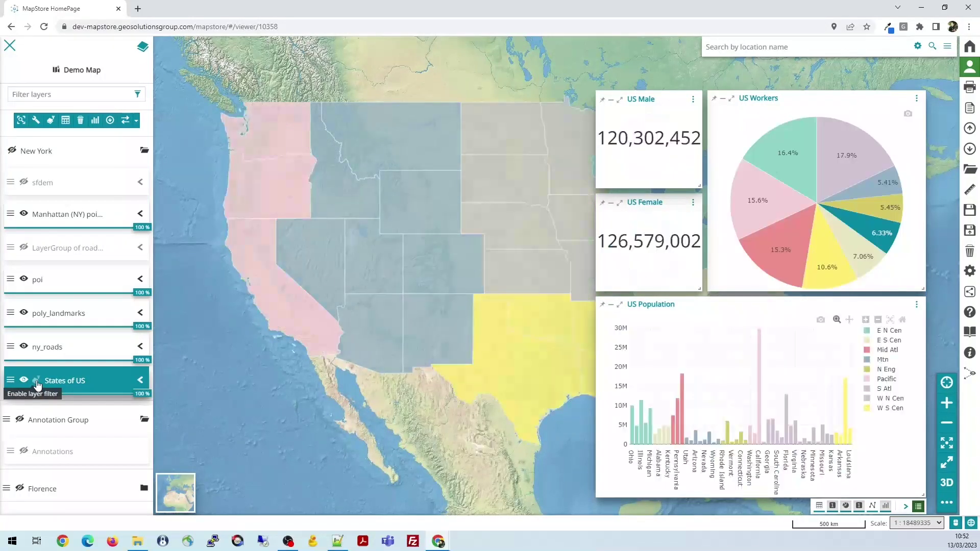
click(37, 383)
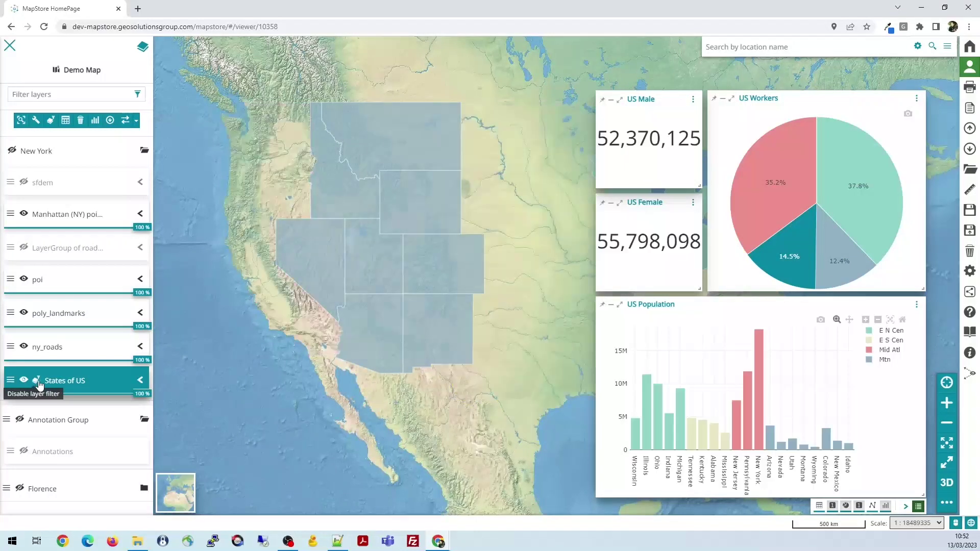
drag(455, 301, 394, 298)
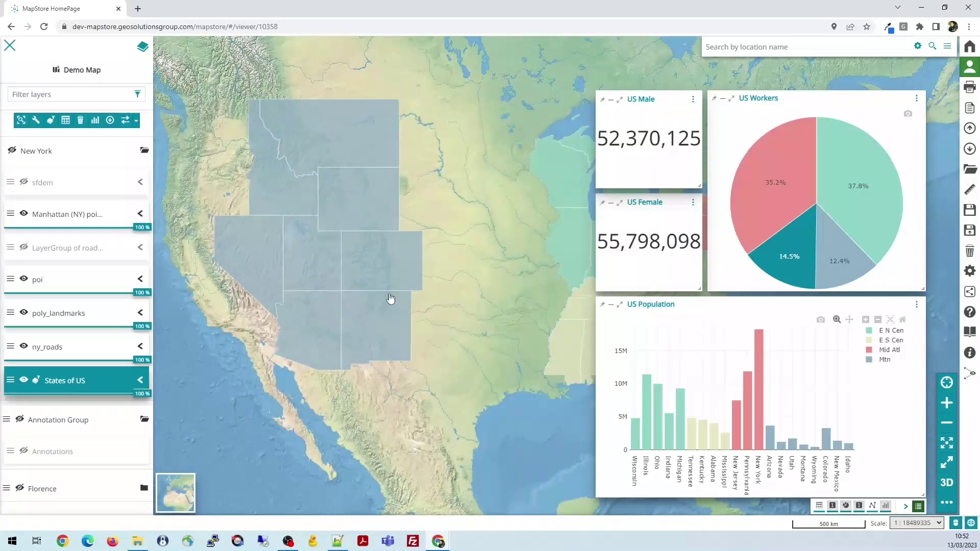
click(37, 382)
click(37, 383)
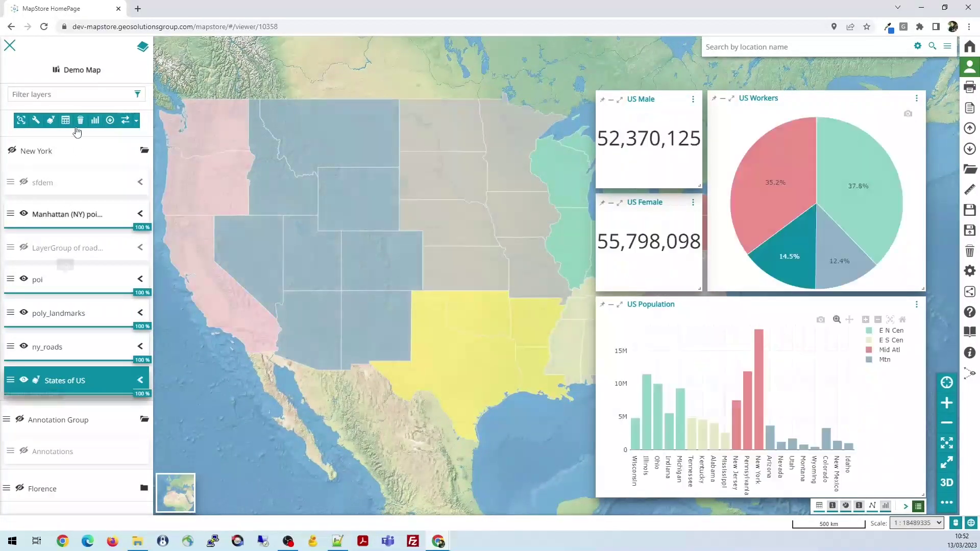
click(51, 121)
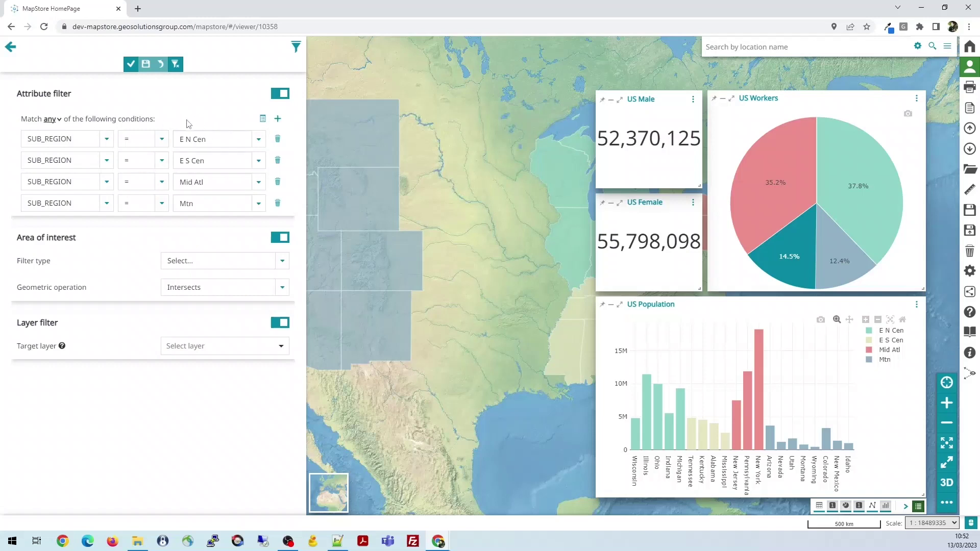
click(108, 141)
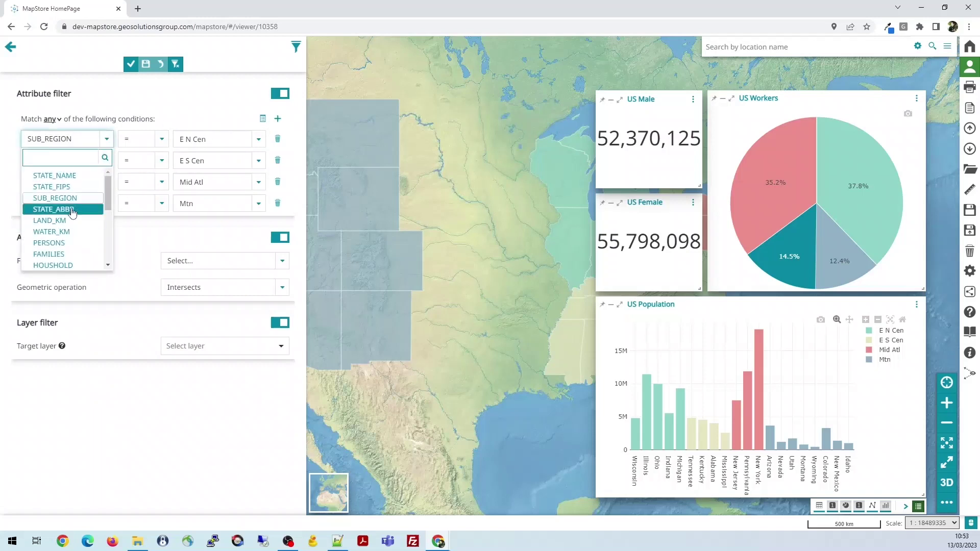
scroll(69, 248, down, 2)
scroll(69, 248, up, 3)
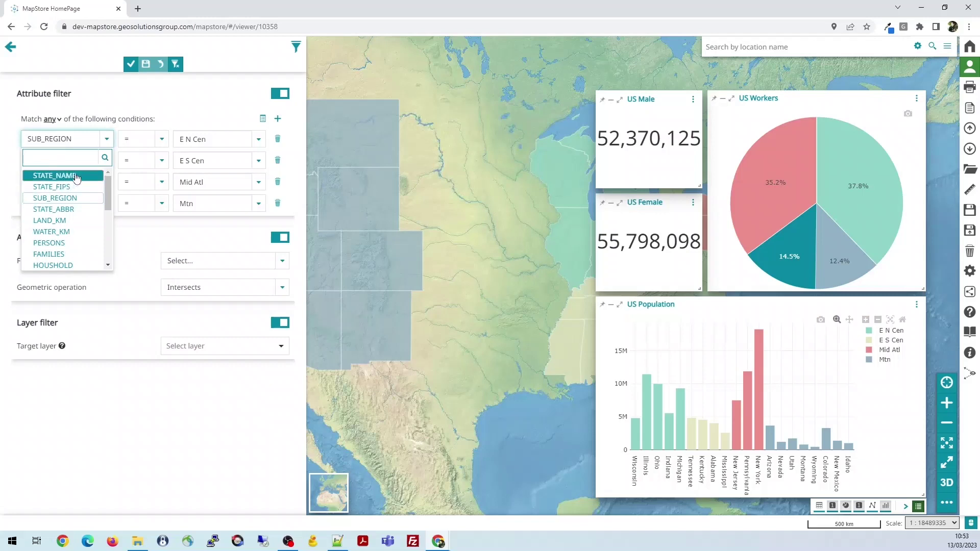
click(141, 108)
click(161, 139)
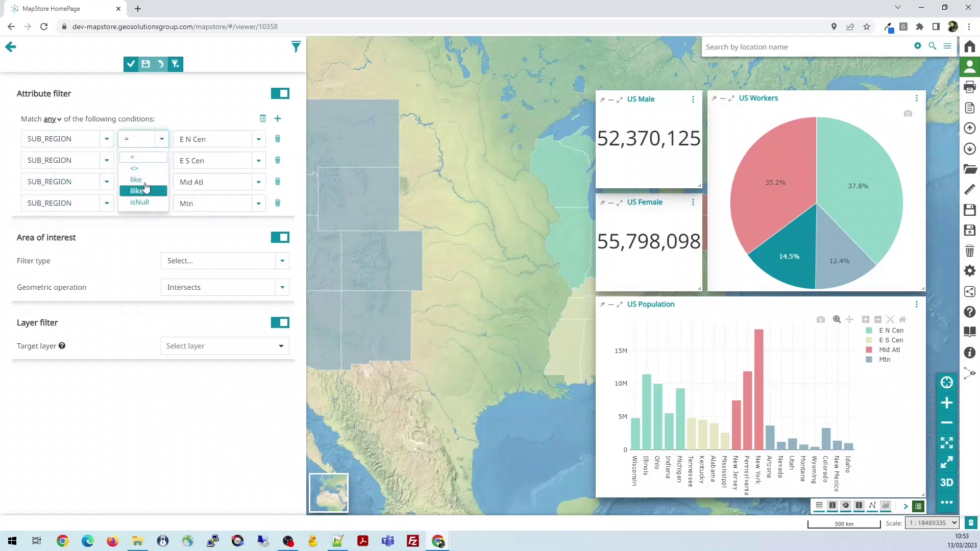
click(194, 109)
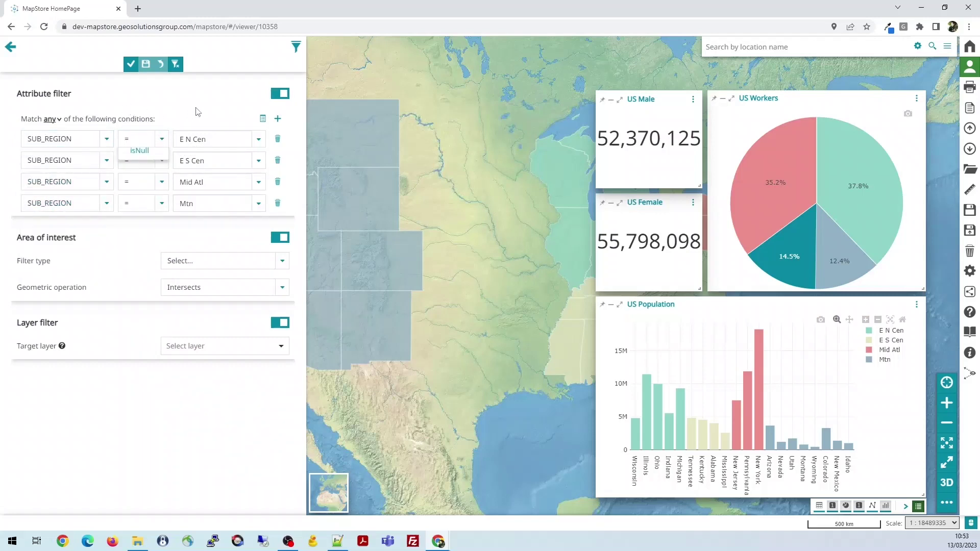
click(259, 140)
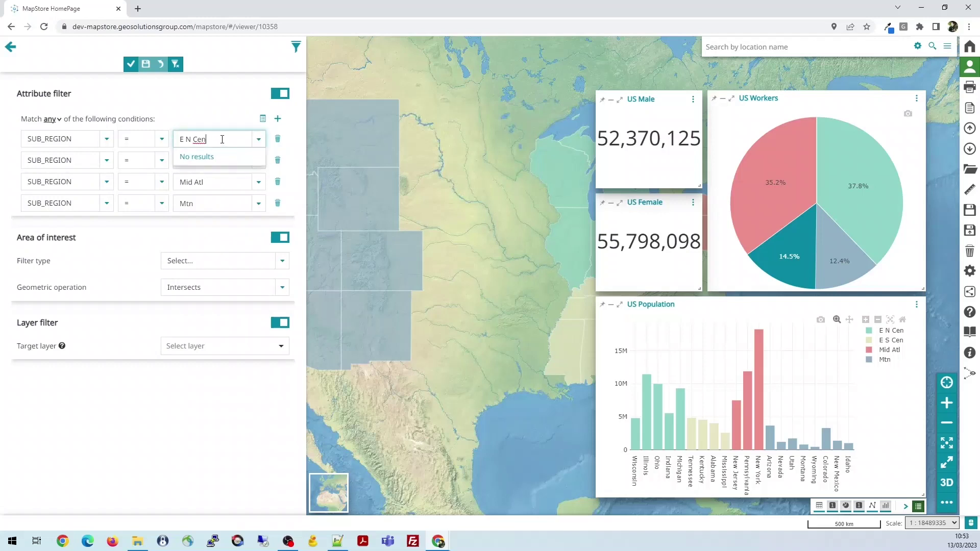
click(246, 101)
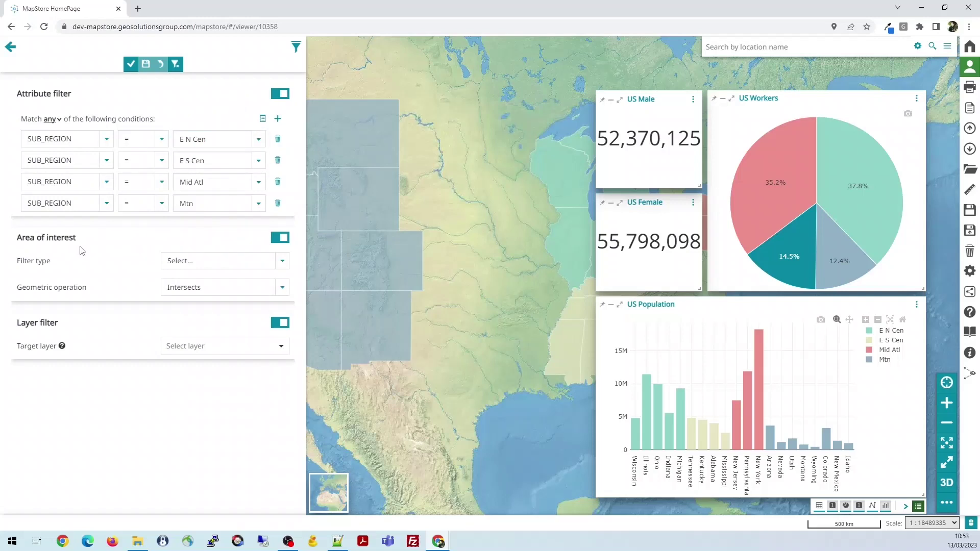
click(281, 263)
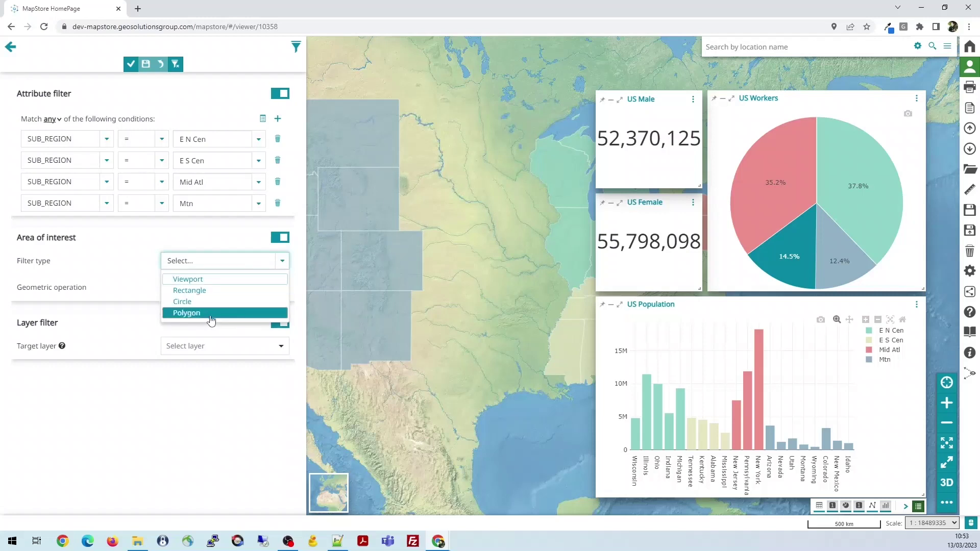
click(109, 269)
click(282, 289)
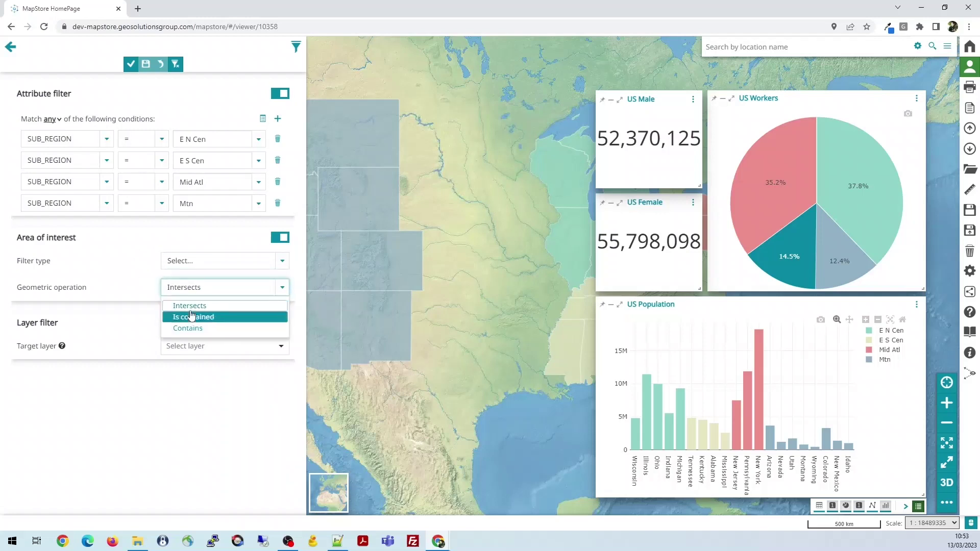
click(101, 242)
click(283, 348)
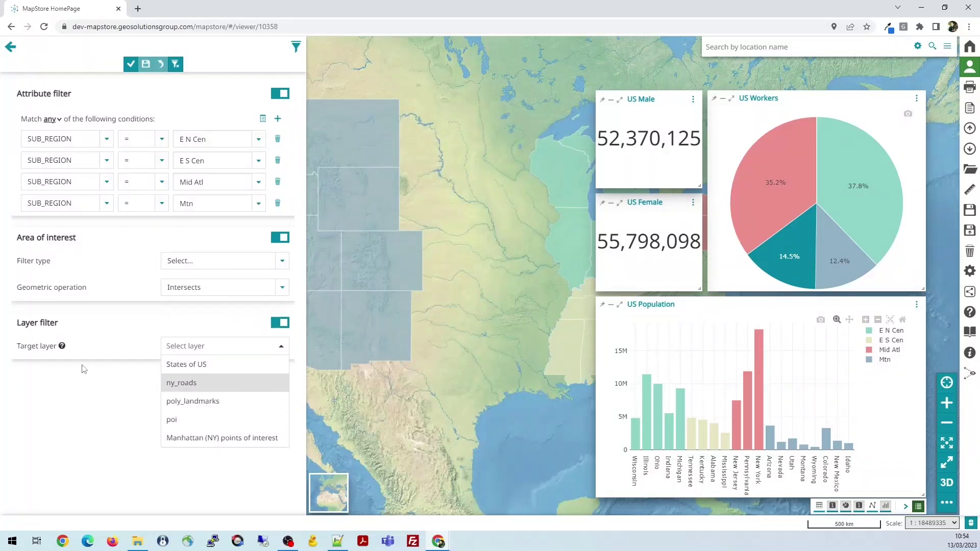
click(134, 70)
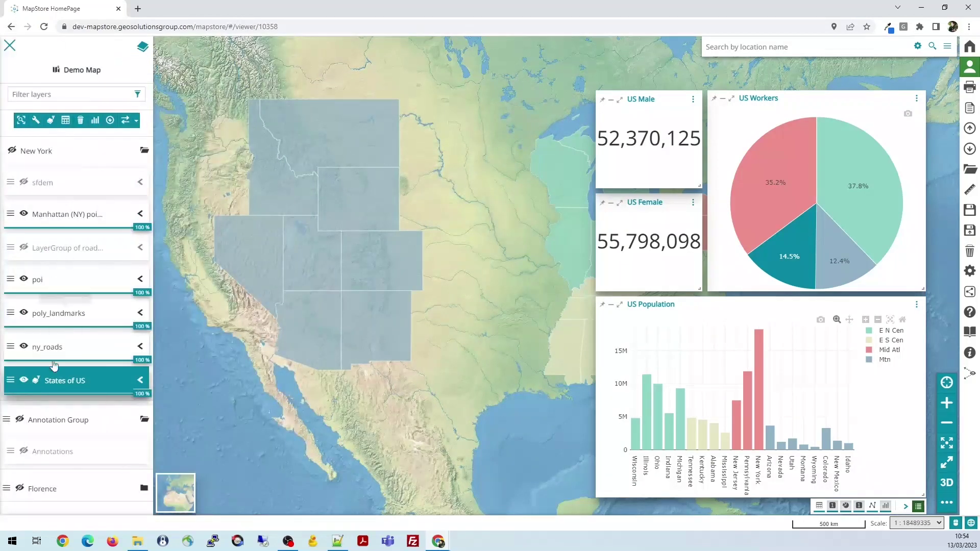
Disable the States of US layer filter so US Male reads 120,302,452
click(36, 381)
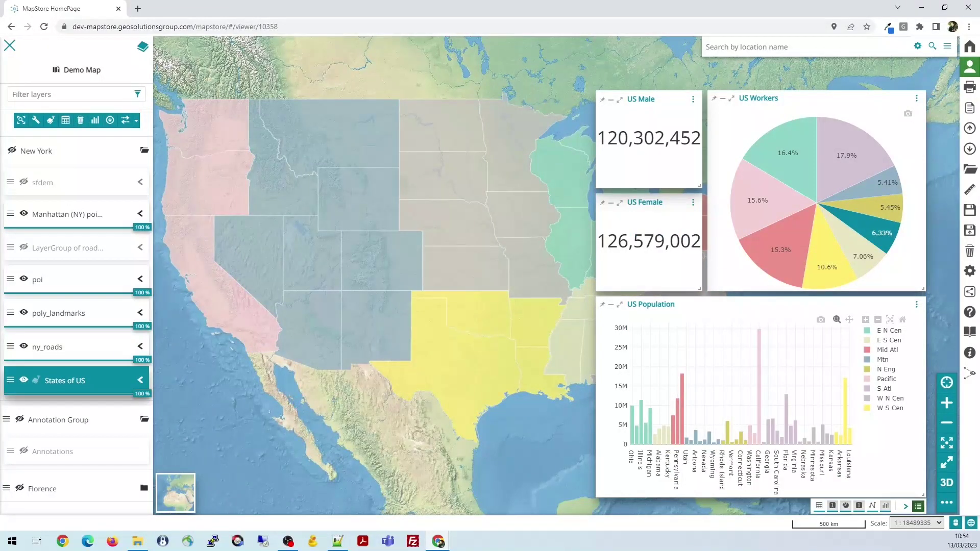
Open the States of US attribute table, make it taller, and pan the map to the southern states
click(65, 121)
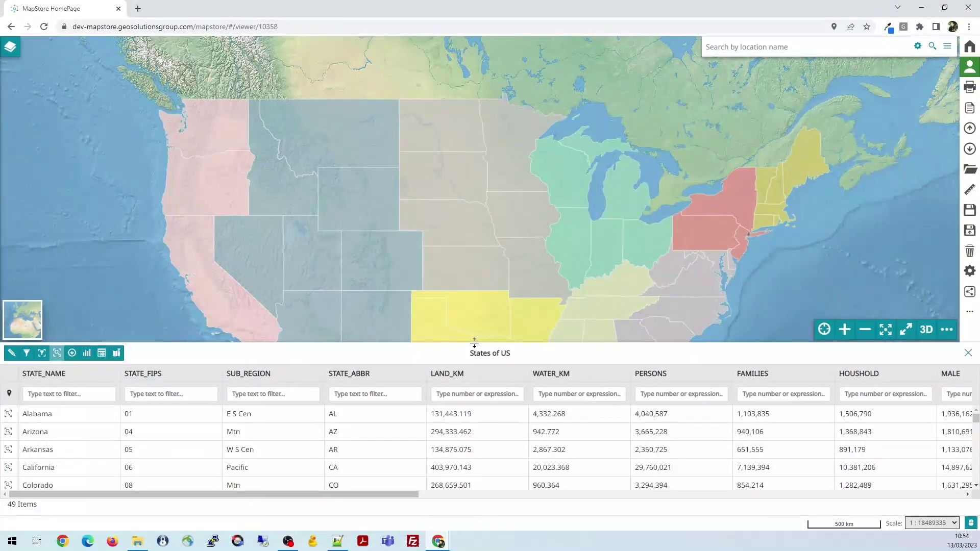
drag(474, 342, 474, 311)
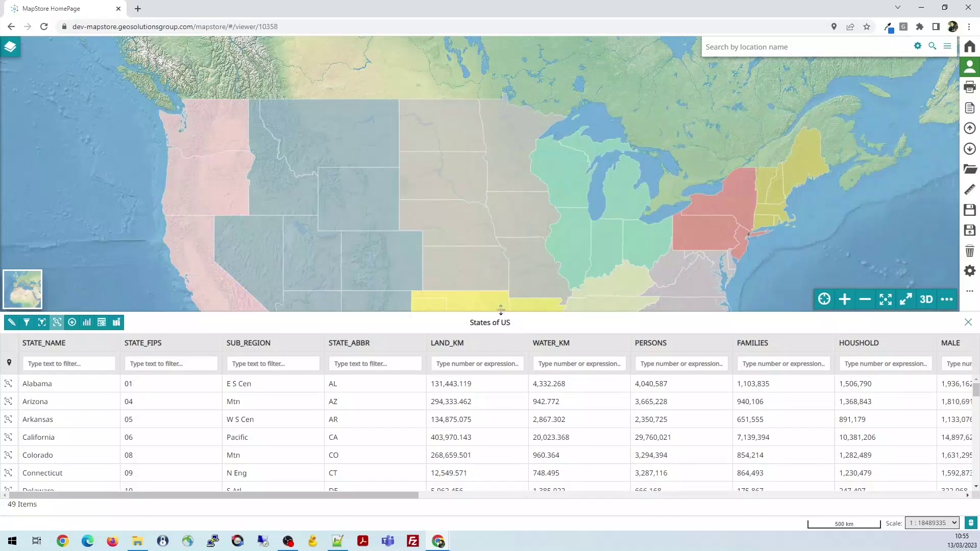
drag(499, 285, 495, 218)
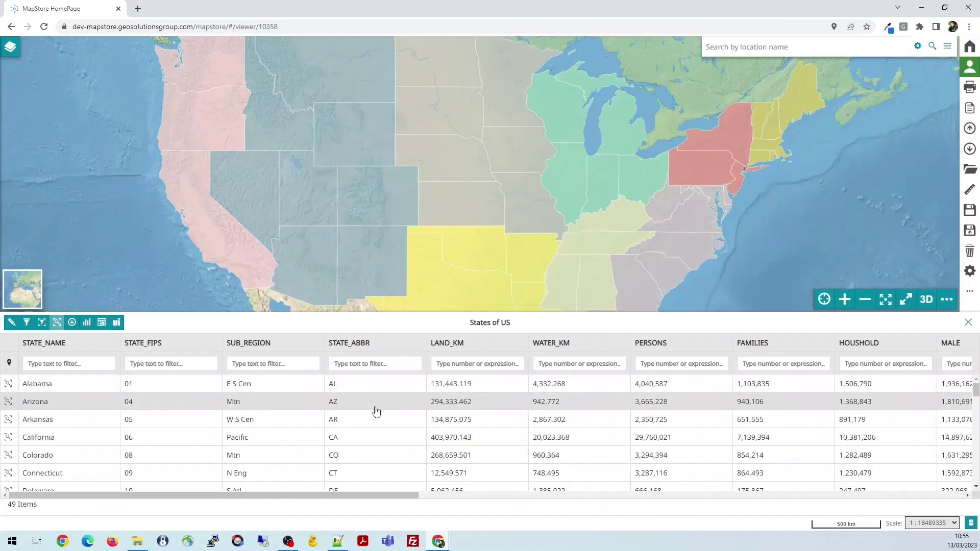
drag(529, 252, 532, 212)
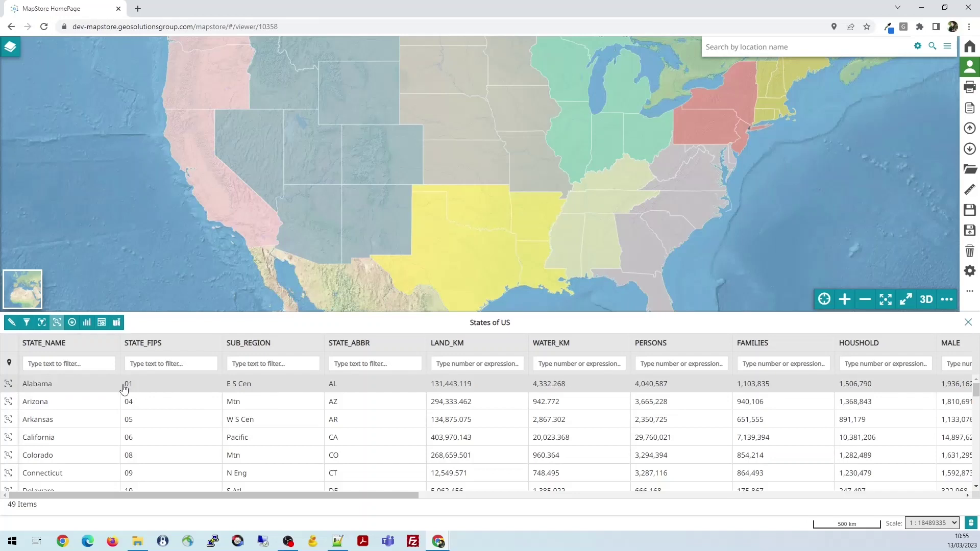
Zoom the map to Arizona, then Arkansas, then California from their table rows
click(8, 402)
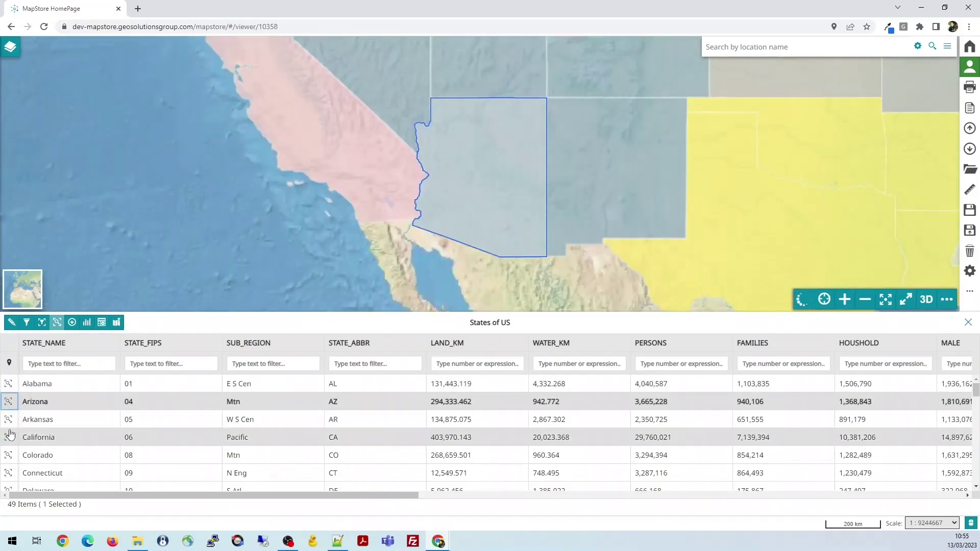
click(9, 419)
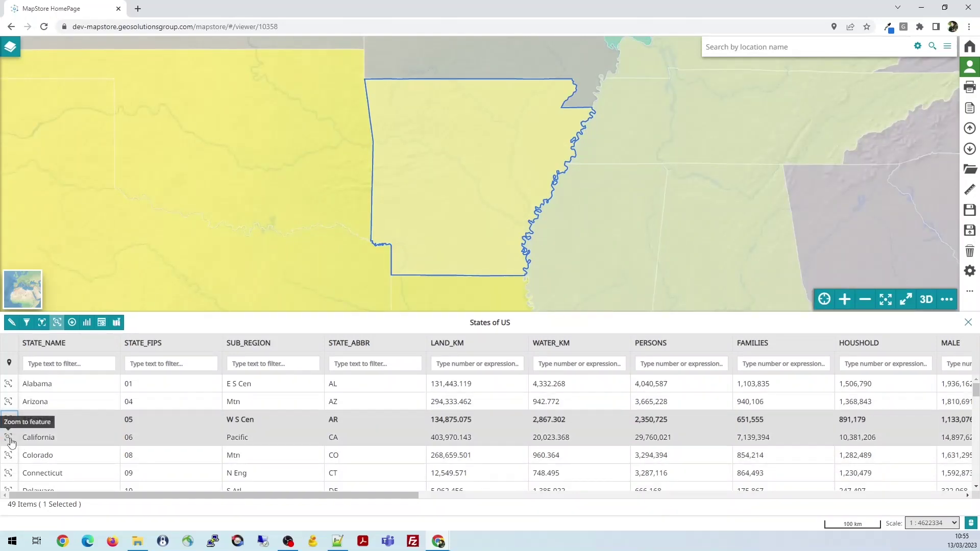
click(9, 438)
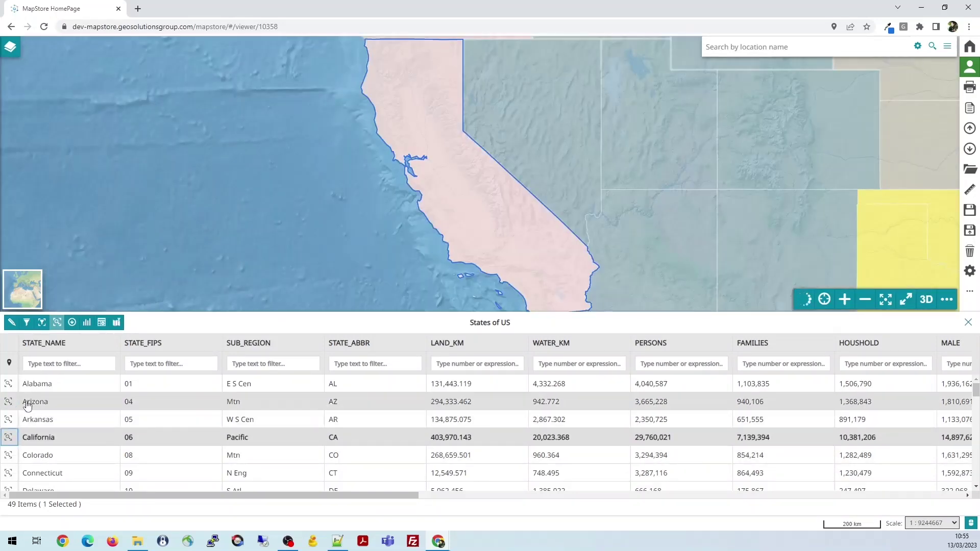
click(76, 364)
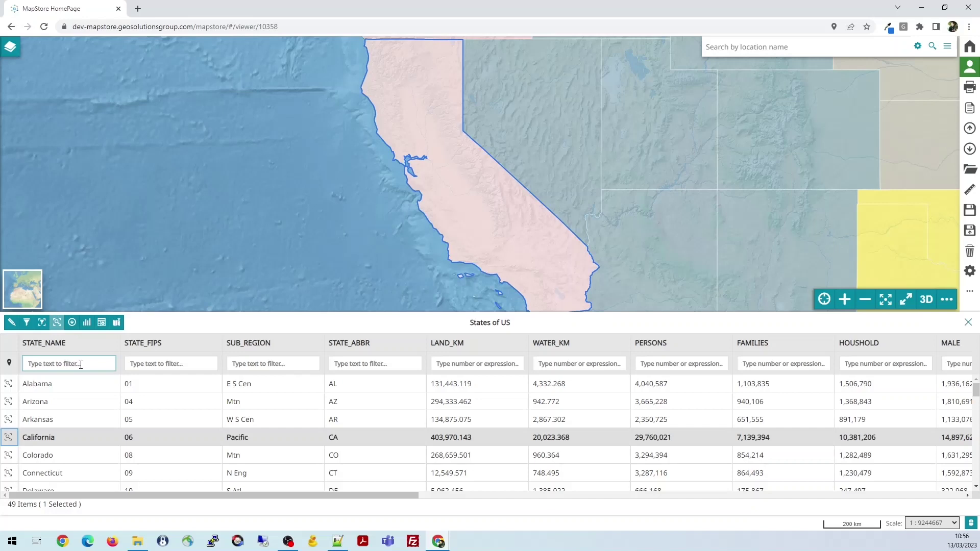
Filter the table by STATE_NAME 'Cali' and SUB_REGION 'Mt', then clear both filters
text(Cali)
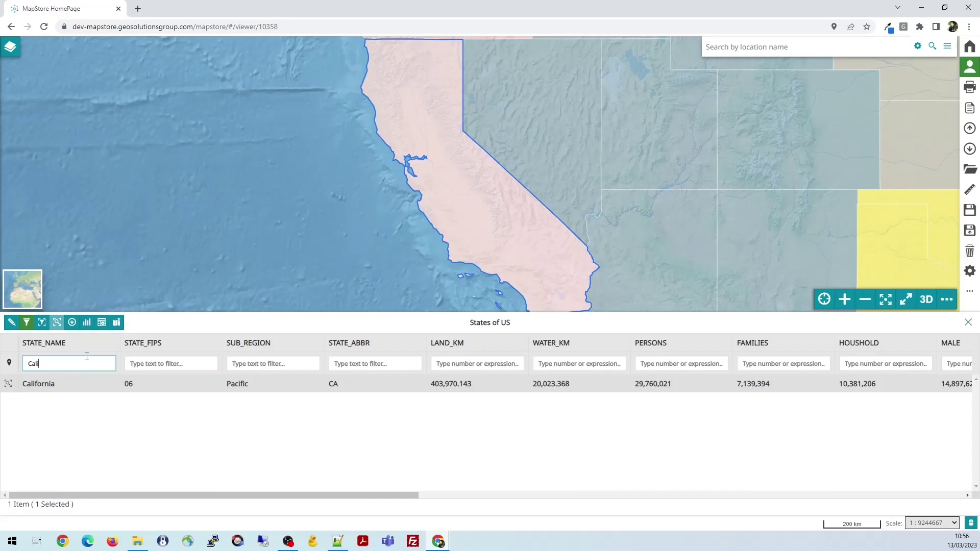
key(BackSpace)
key(BackSpace)
key(BackSpace)
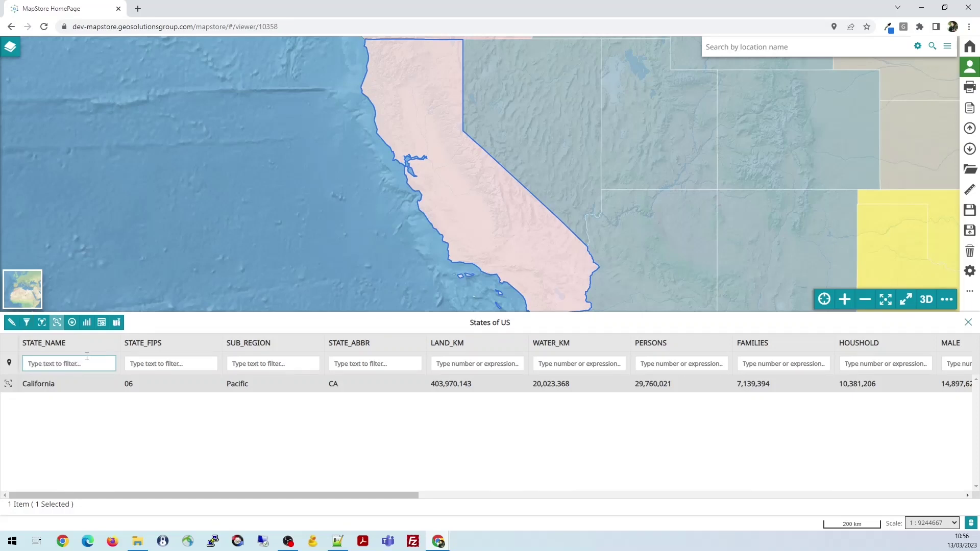
click(266, 363)
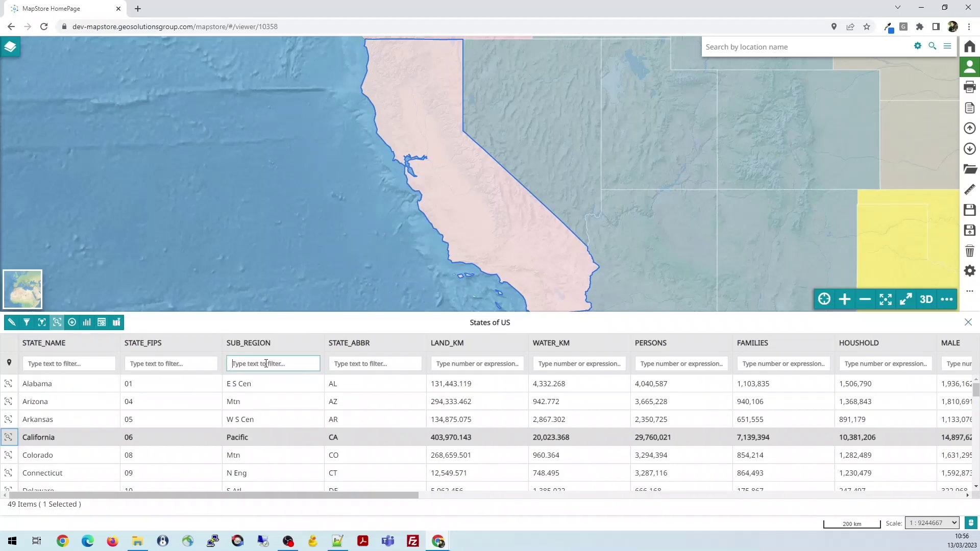
text(Mtn)
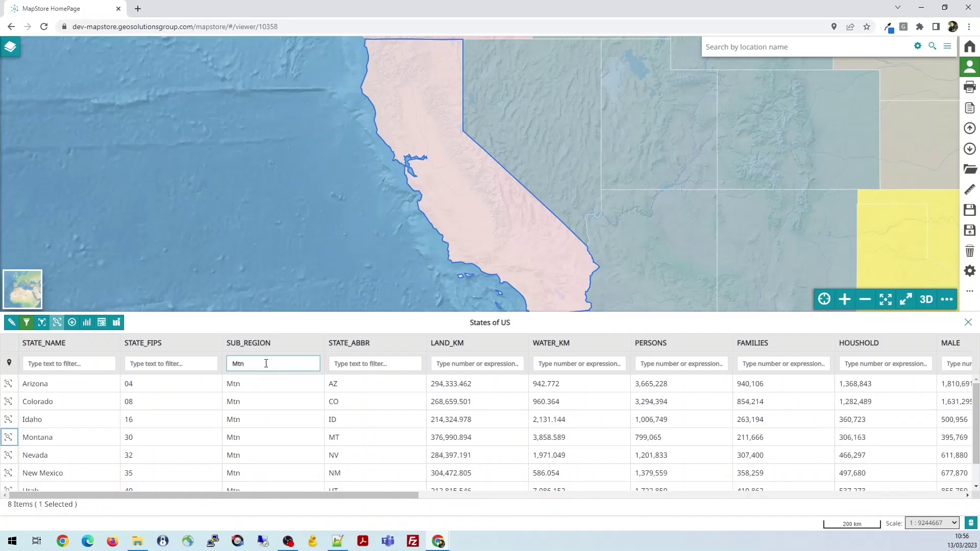
scroll(257, 398, down, 1)
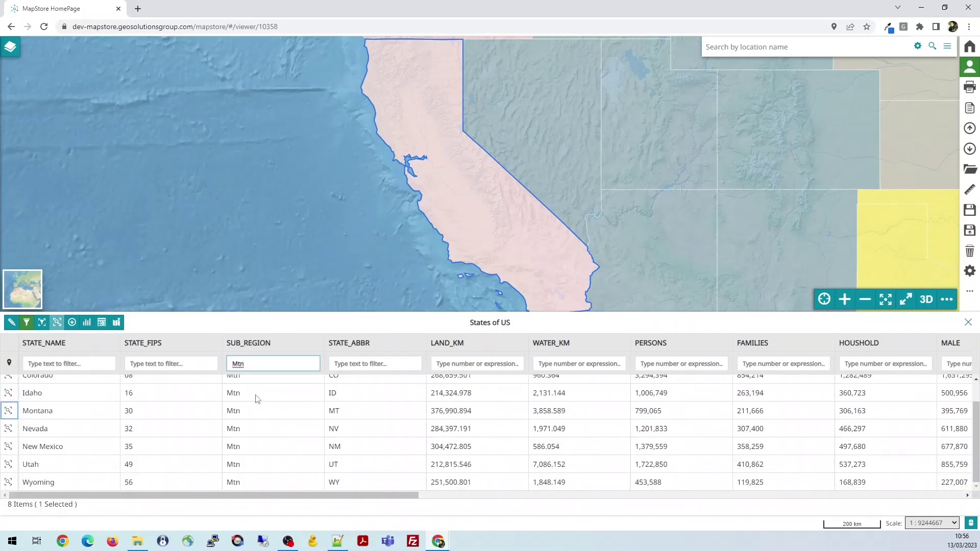
scroll(260, 431, up, 1)
scroll(269, 432, down, 1)
key(BackSpace)
key(BackSpace)
key(BackSpace)
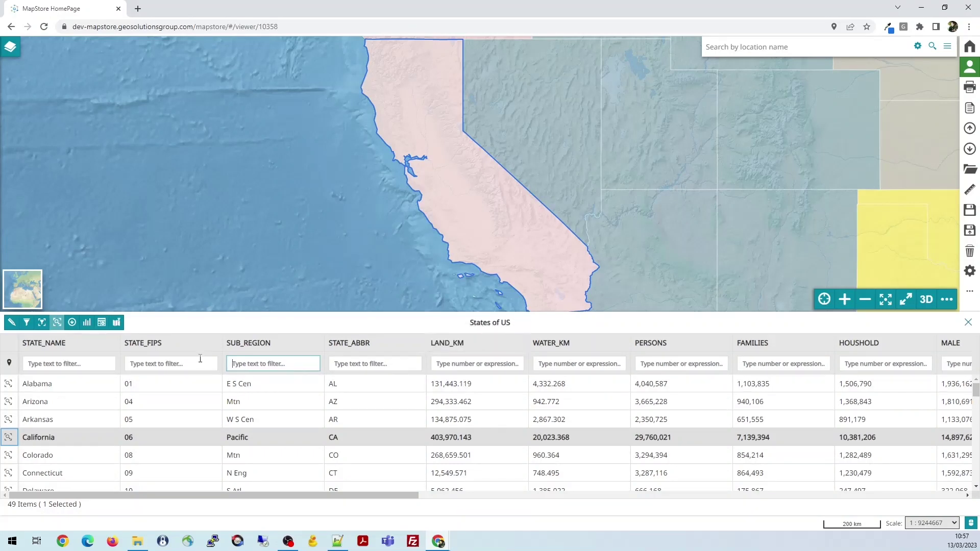
Enable map-click filtering, pick Colorado on the map, then clear the Colorado filter
click(165, 364)
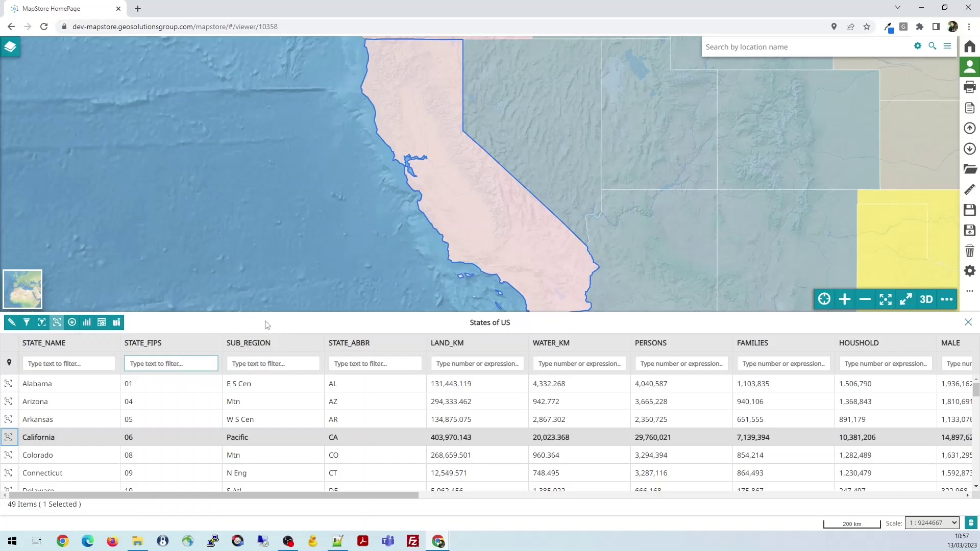
drag(667, 208, 509, 160)
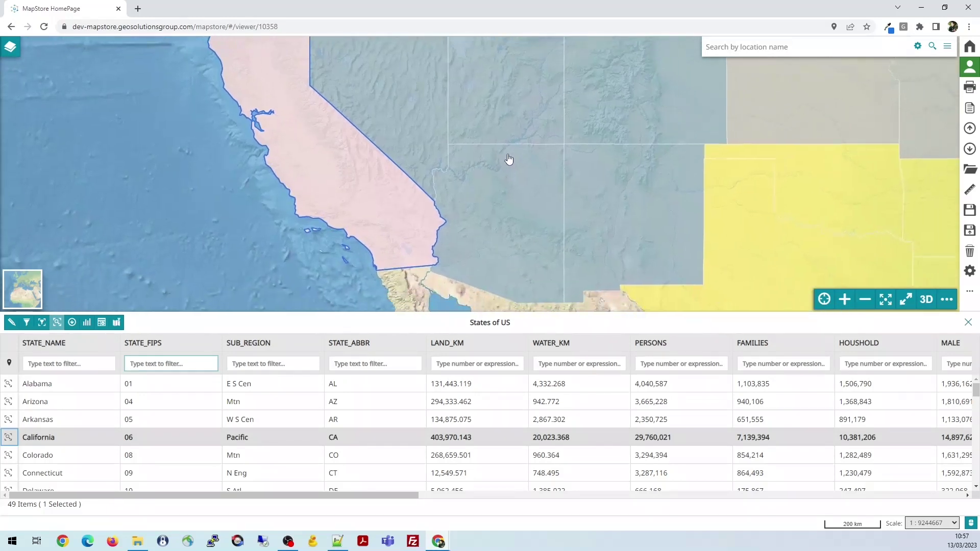
scroll(510, 160, down, 1)
drag(577, 158, 540, 187)
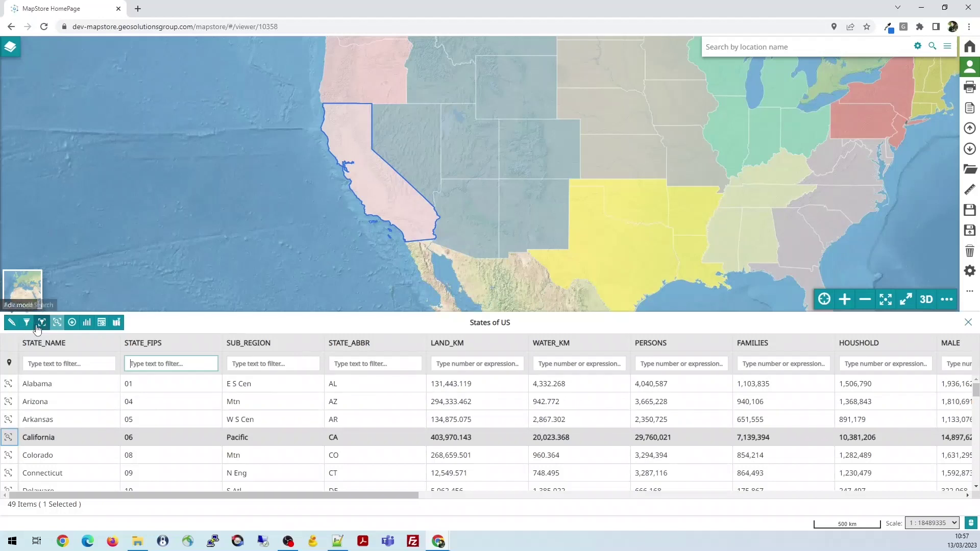
click(10, 364)
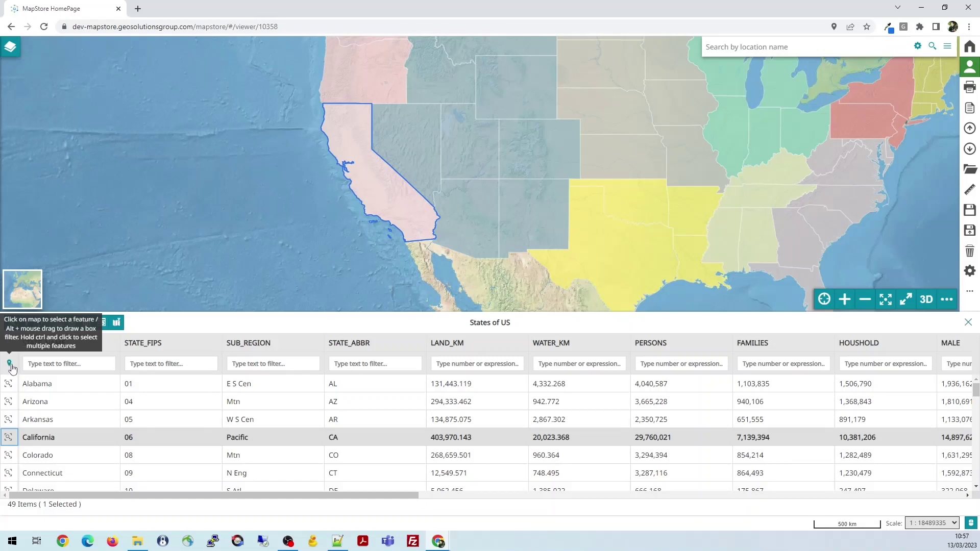
click(535, 159)
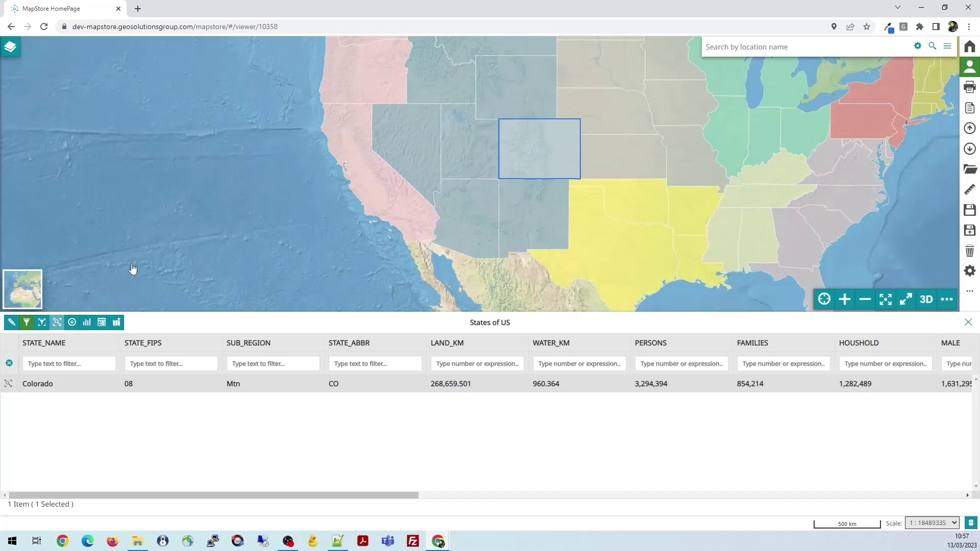
click(10, 365)
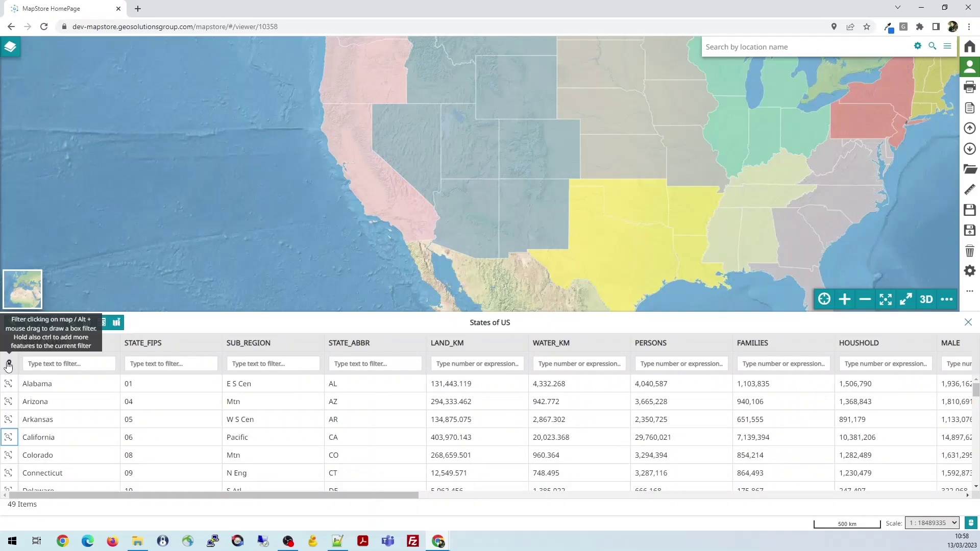
Box-select 14 central states on the map, clear the selection, then zoom in around Texas
click(11, 365)
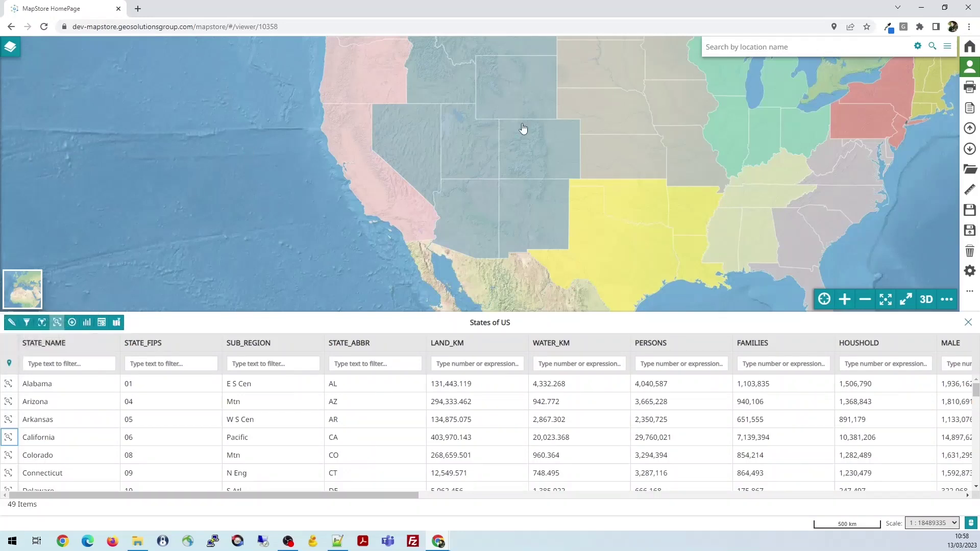
drag(457, 96, 674, 219)
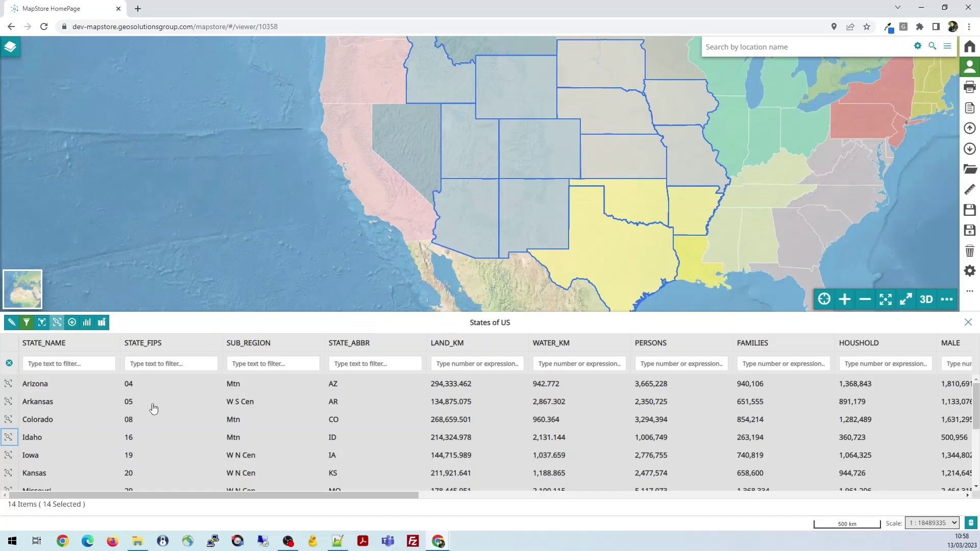
scroll(163, 449, down, 3)
scroll(265, 457, up, 3)
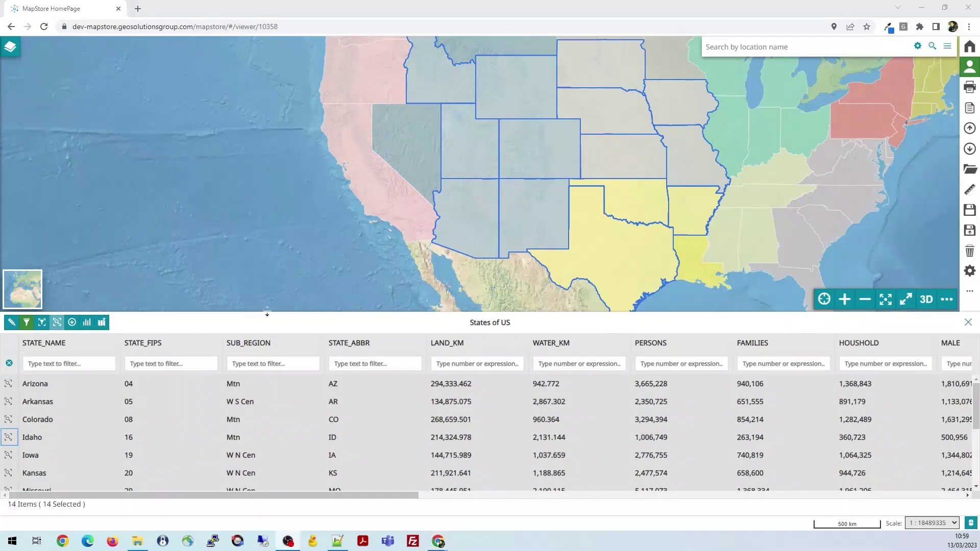
click(9, 364)
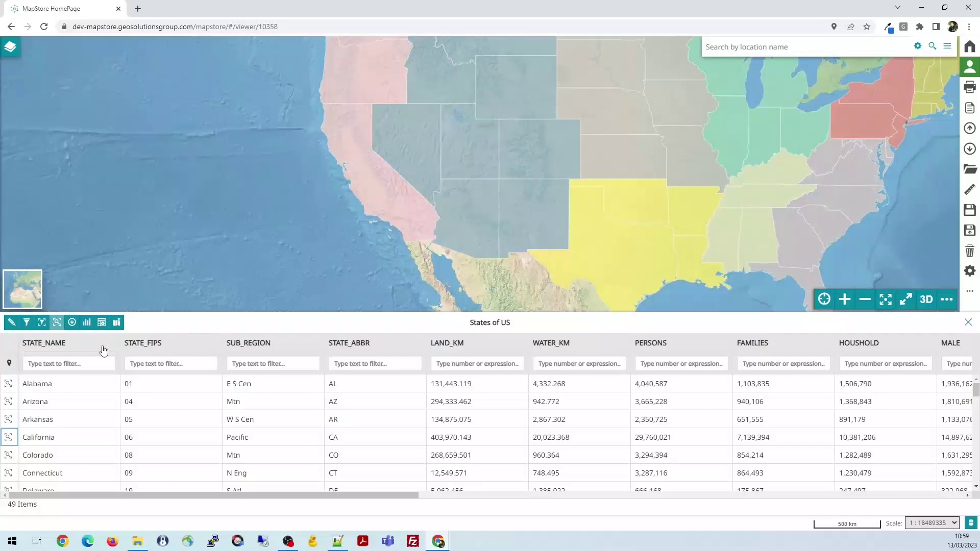
scroll(571, 185, up, 1)
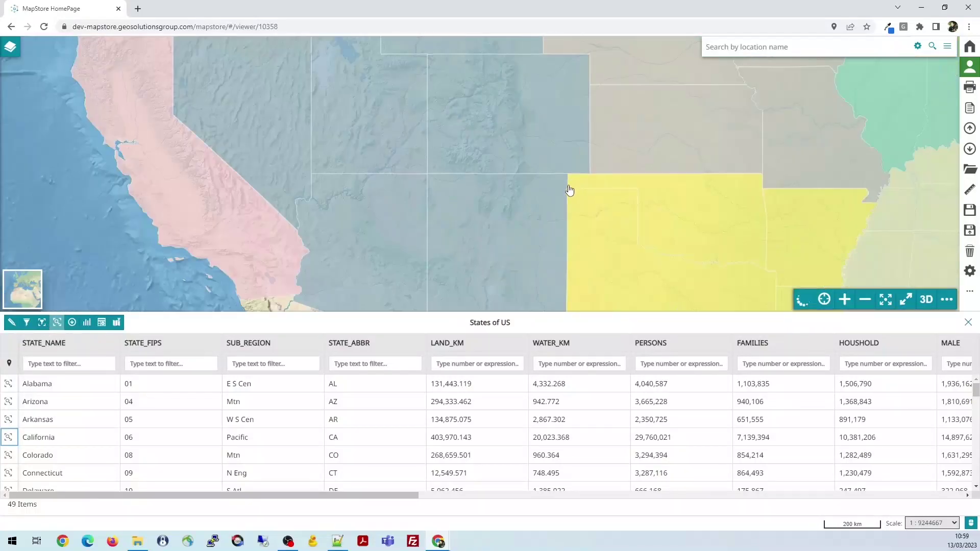
drag(426, 190, 420, 120)
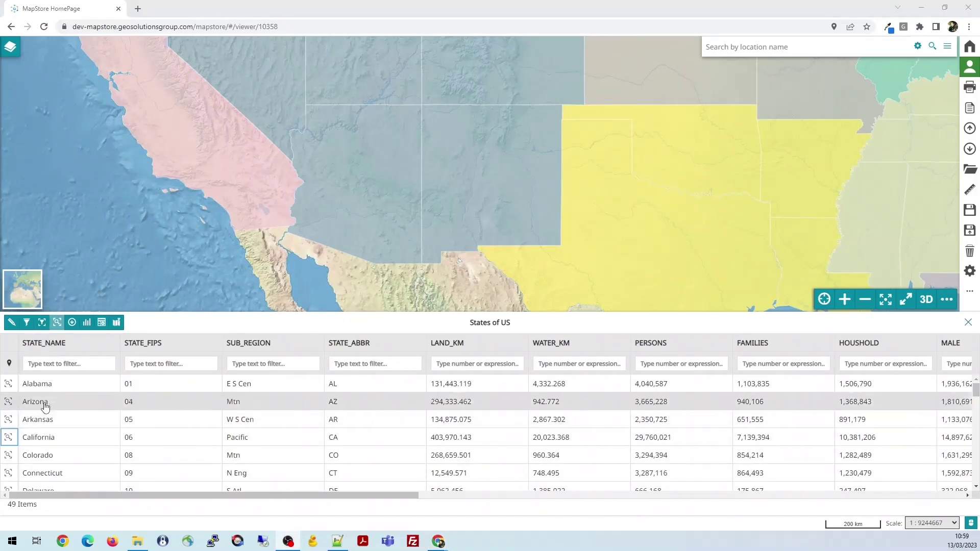
Limit the table to the map viewport, pan until 30 states are listed, then enable zoom-to-page
click(42, 327)
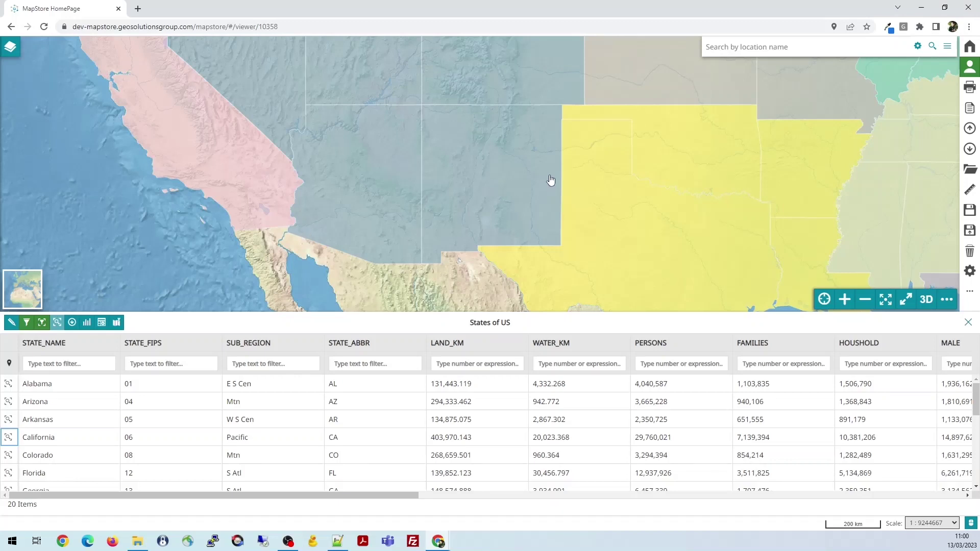
drag(513, 176, 466, 164)
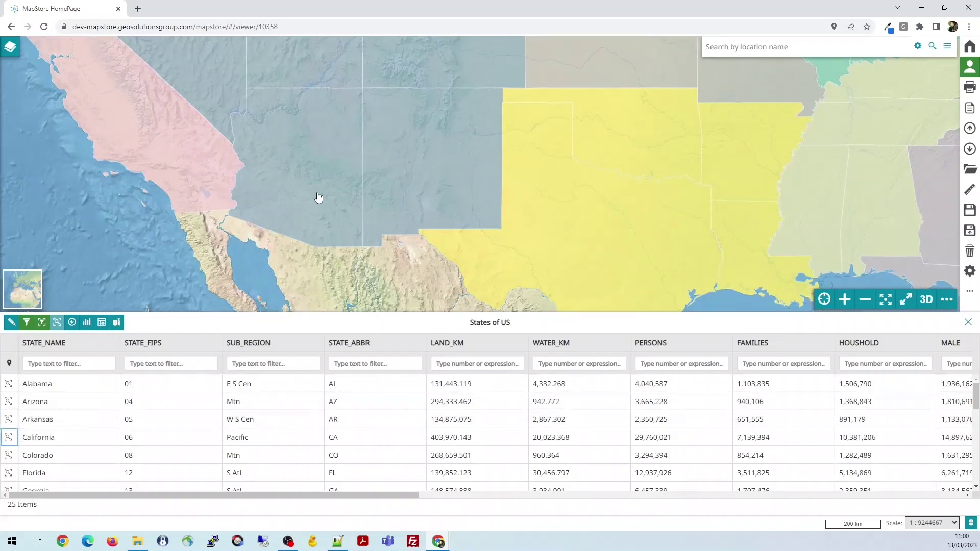
drag(429, 168, 476, 240)
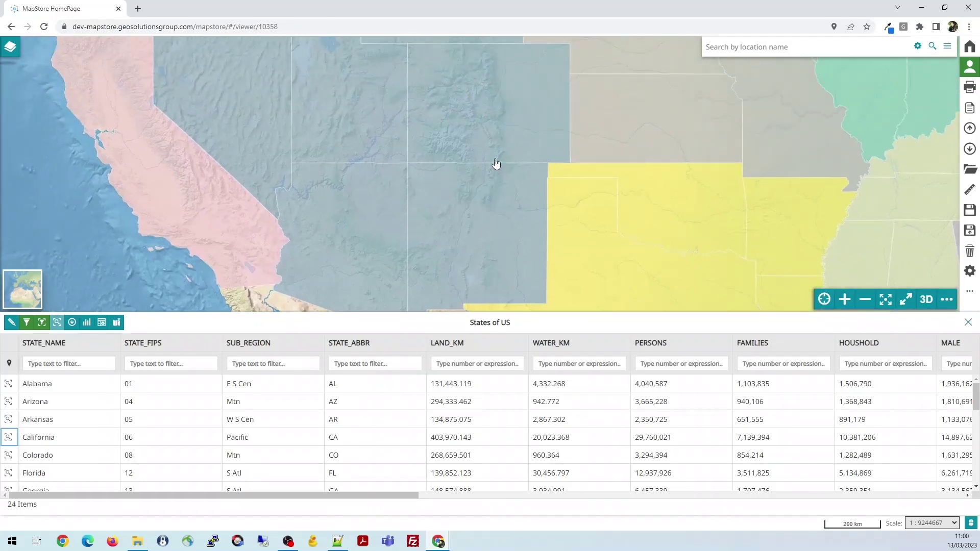
drag(275, 81, 449, 189)
drag(501, 152, 431, 259)
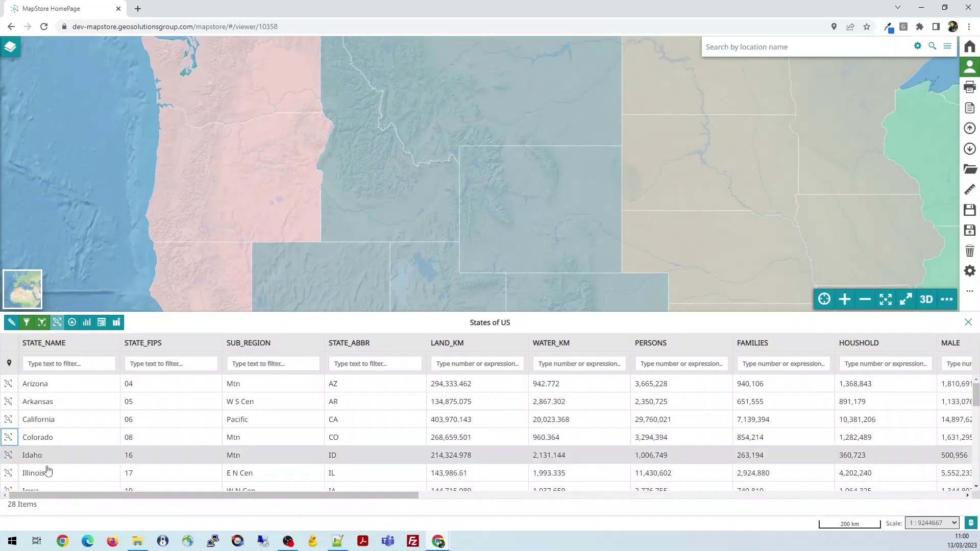
drag(577, 177, 379, 219)
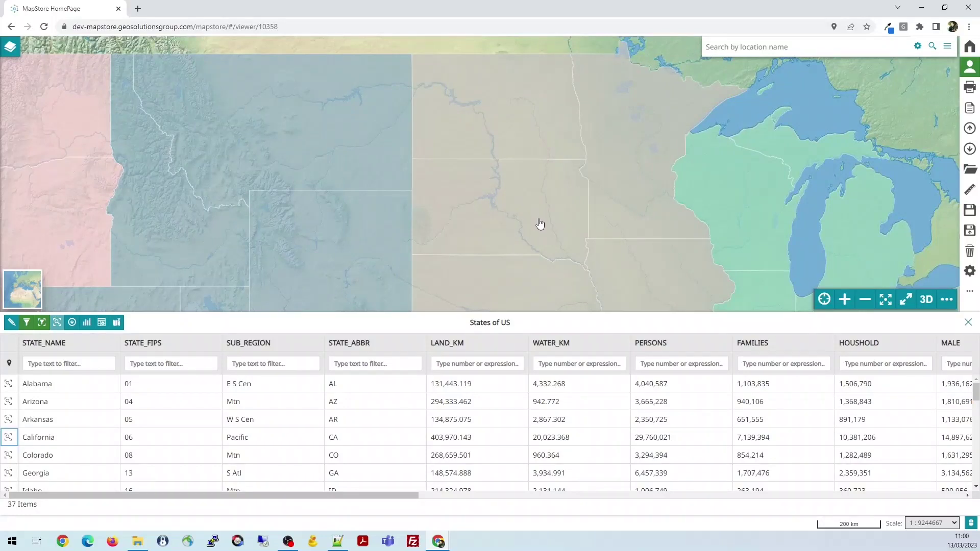
drag(548, 229, 463, 131)
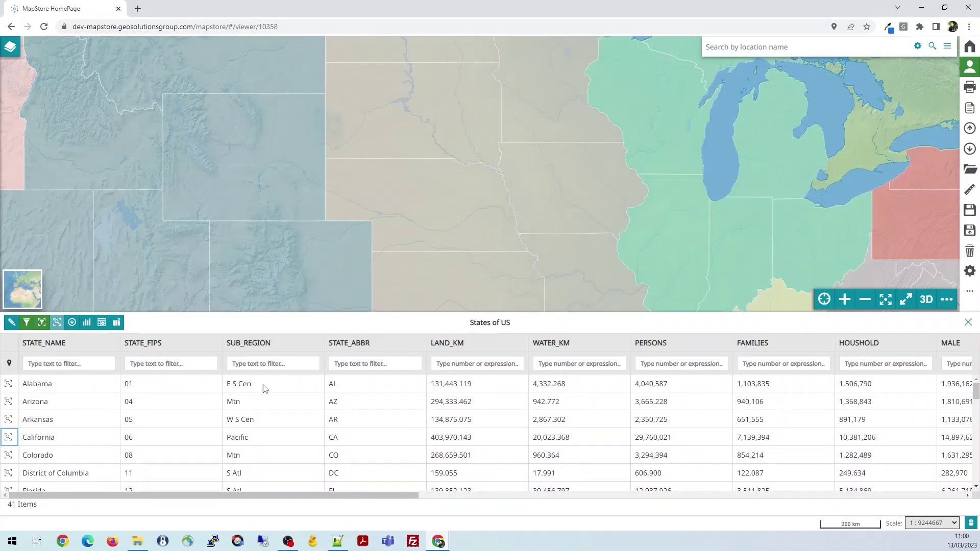
drag(449, 223, 523, 149)
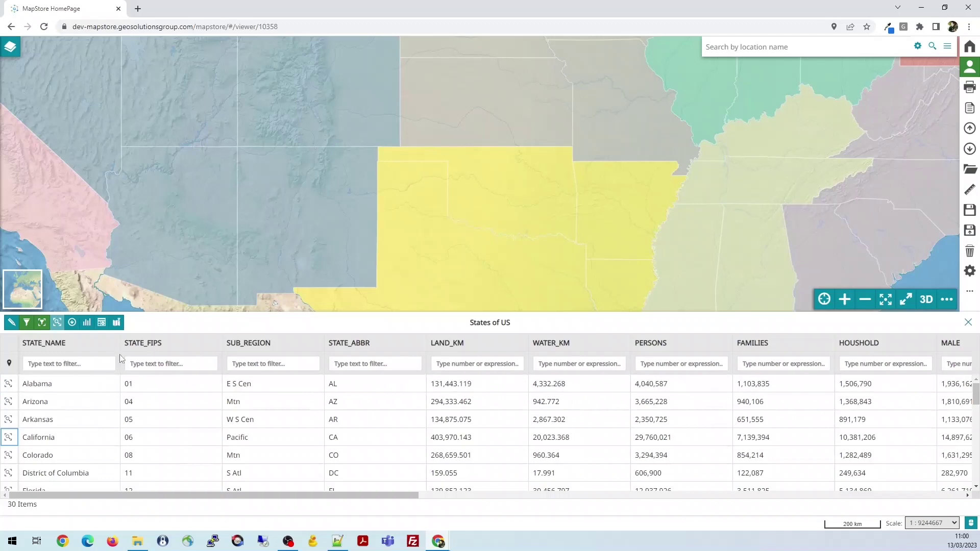
click(57, 322)
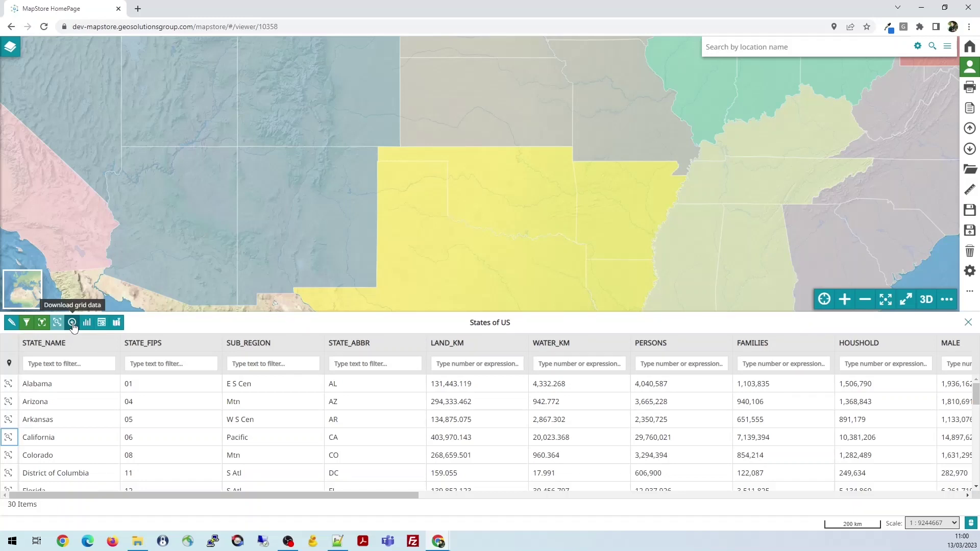
Open Export Data for the States of US table and switch the service to WFS
click(72, 323)
click(73, 325)
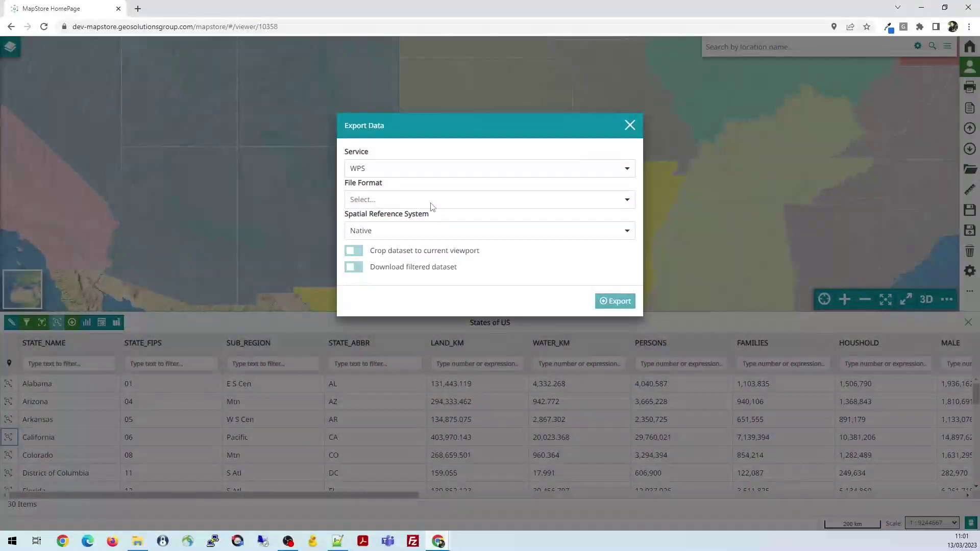
click(628, 171)
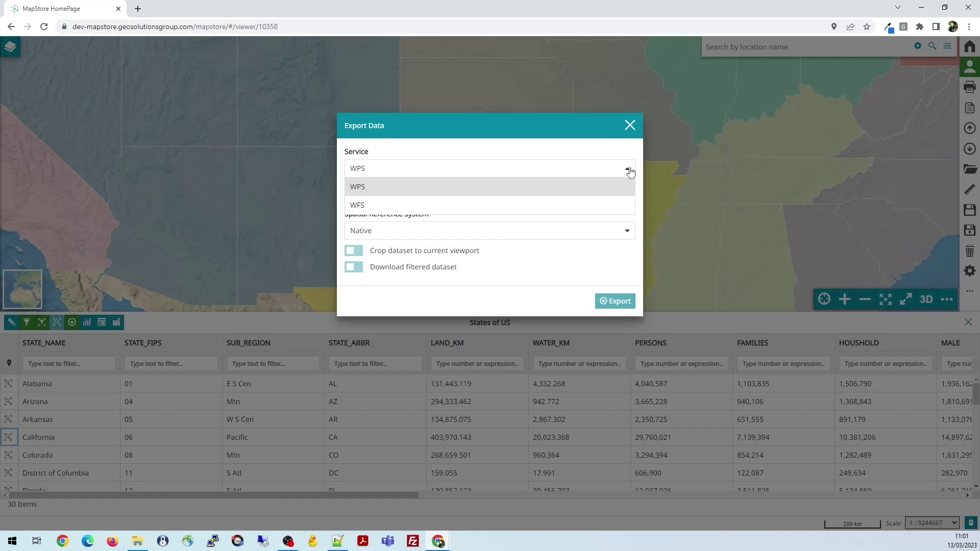
click(382, 209)
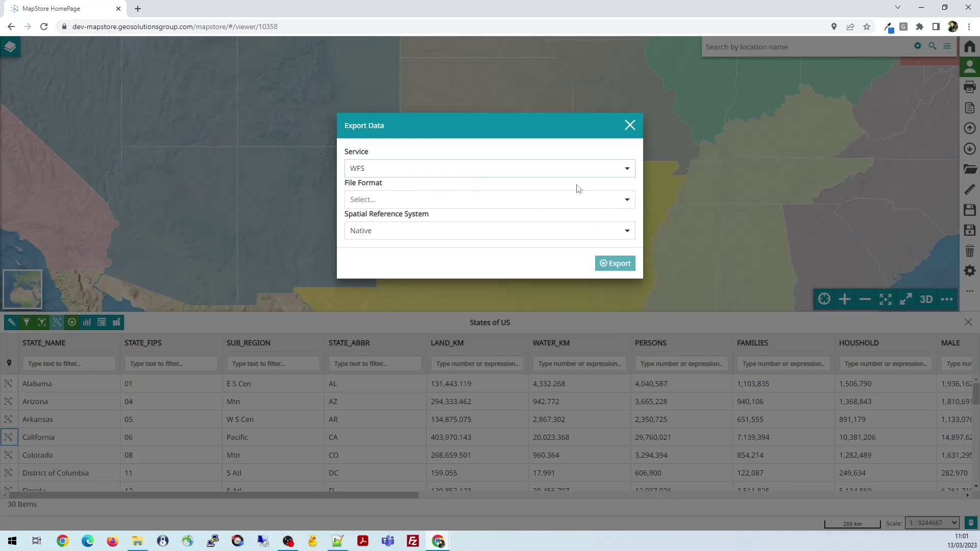
Browse the format and reference-system lists, then set the service back to WPS
click(627, 200)
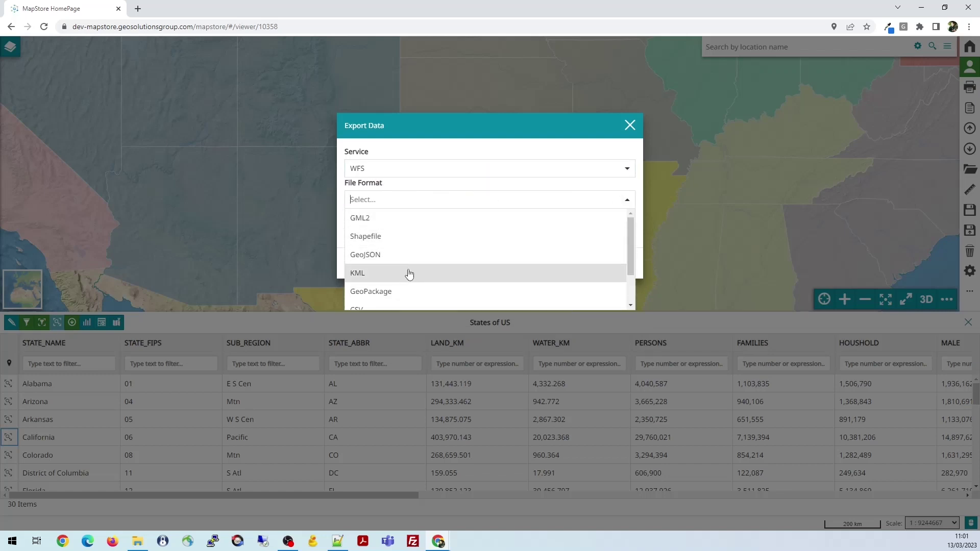
click(447, 147)
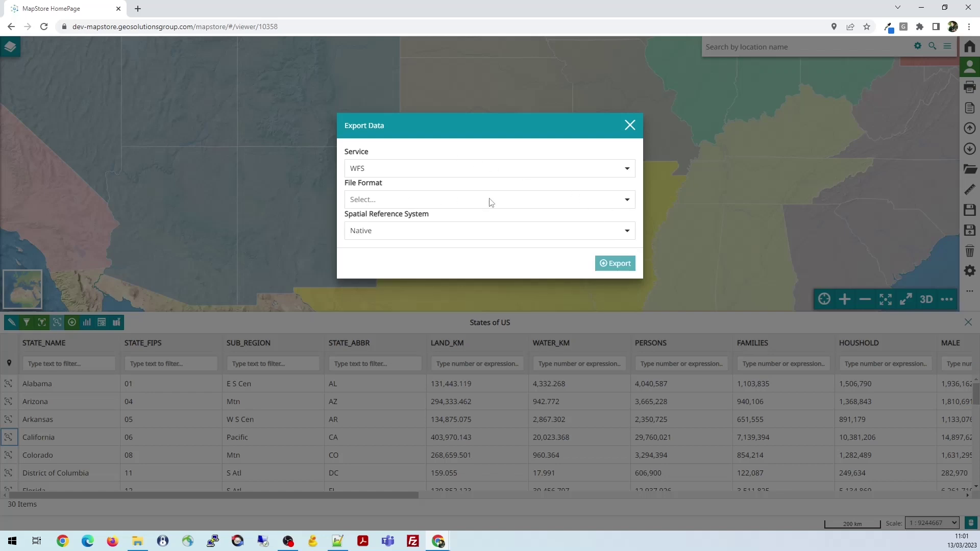
click(629, 233)
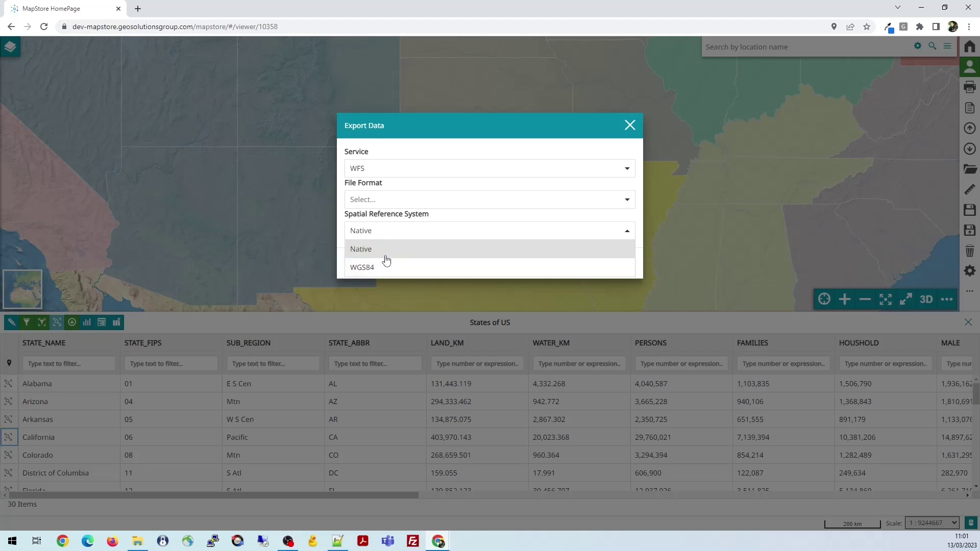
click(426, 152)
click(624, 172)
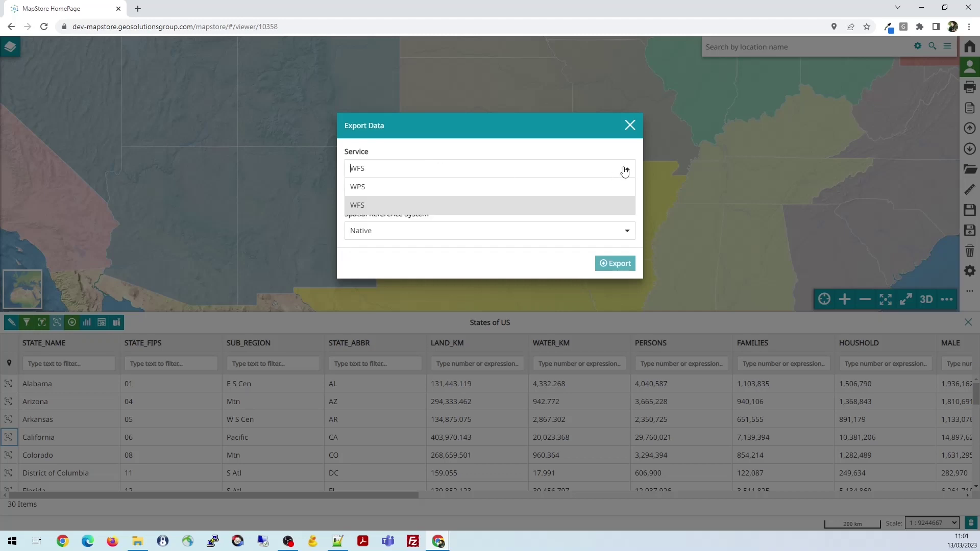
click(366, 187)
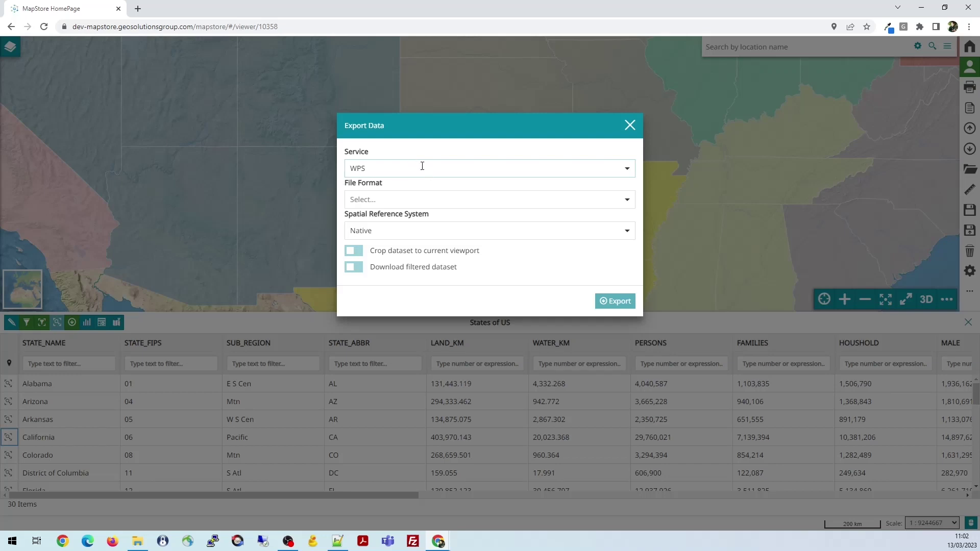
Keep WPS as the export service, then try the viewport-crop and filtered-data options, leaving both off
click(626, 168)
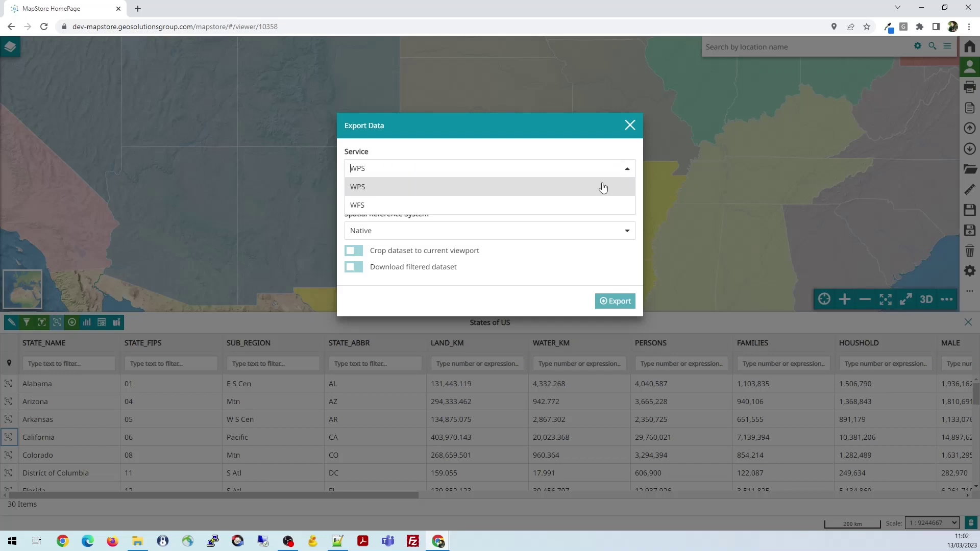
click(590, 153)
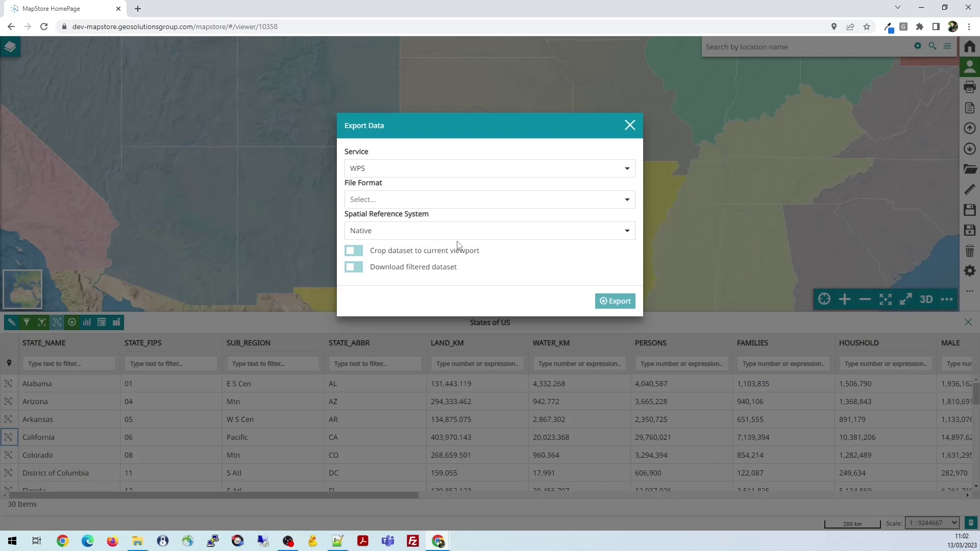
click(627, 199)
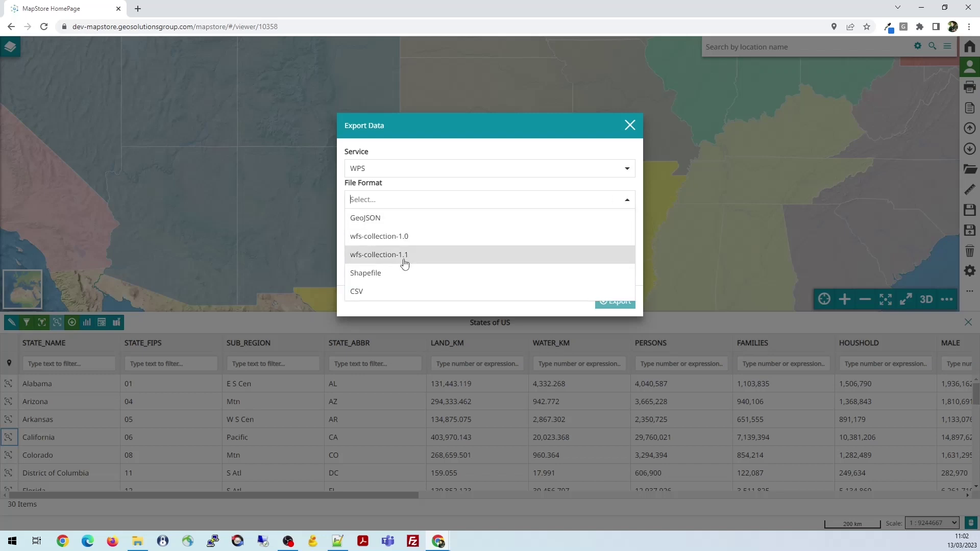
click(430, 154)
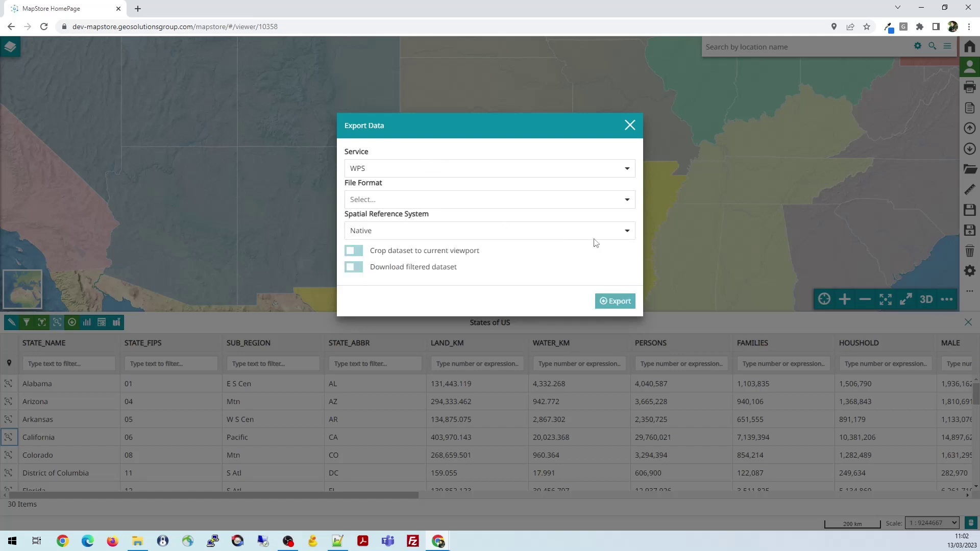
click(628, 232)
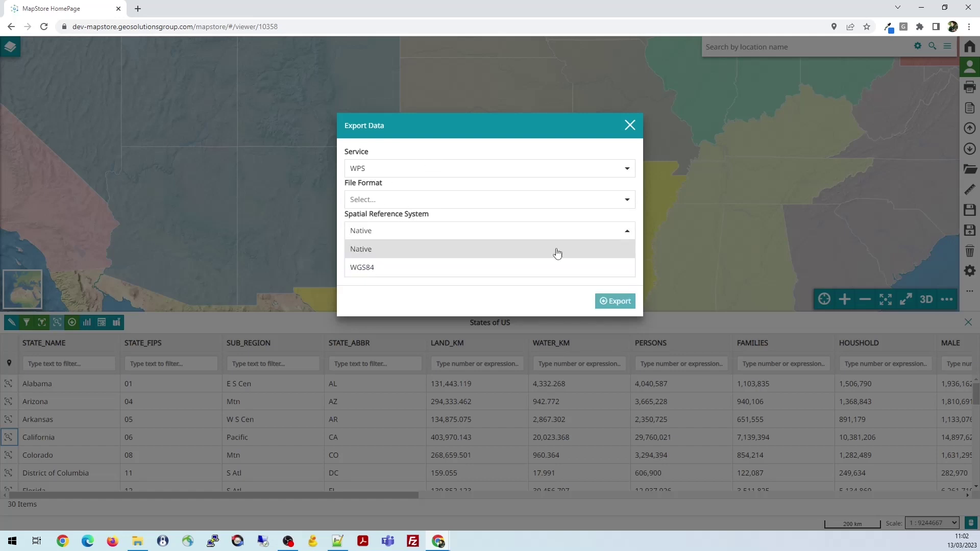
click(433, 151)
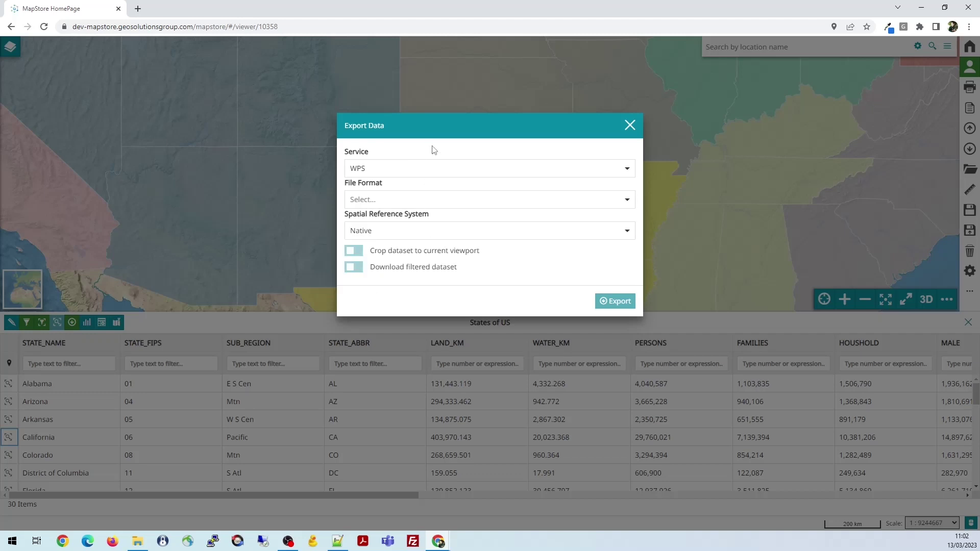
click(356, 251)
click(358, 255)
click(355, 269)
click(357, 269)
Export the data as a Shapefile in WGS84, downloading only the filtered dataset
click(623, 199)
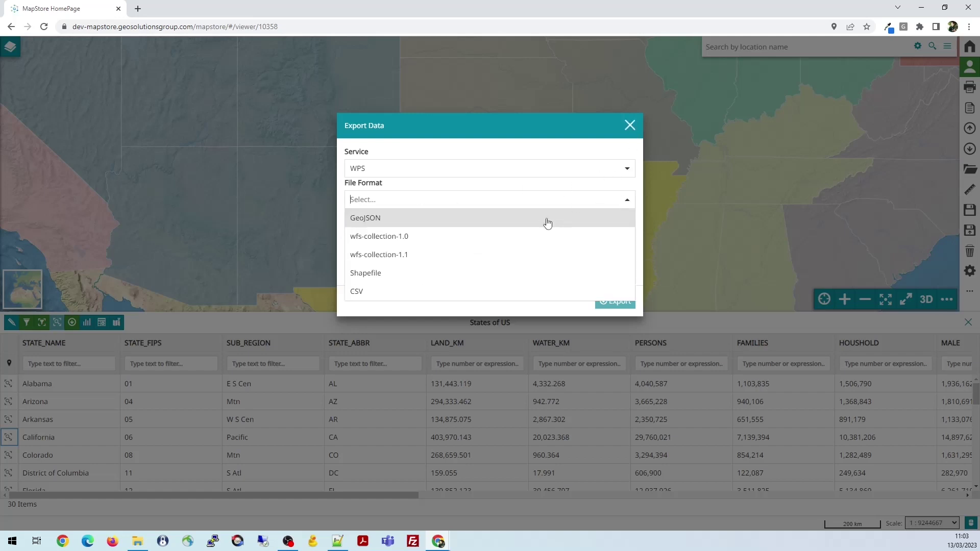
click(394, 274)
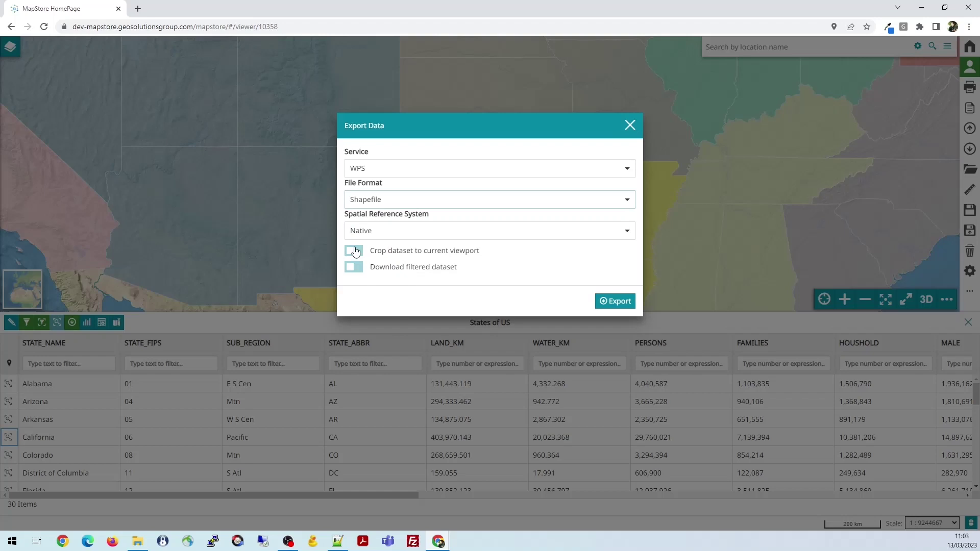
click(402, 231)
click(377, 266)
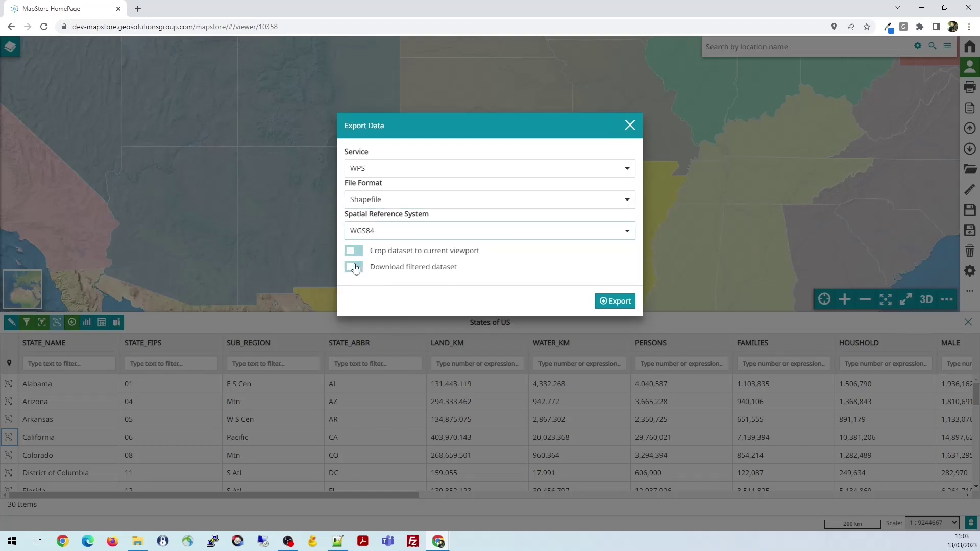
click(356, 273)
click(355, 272)
click(616, 300)
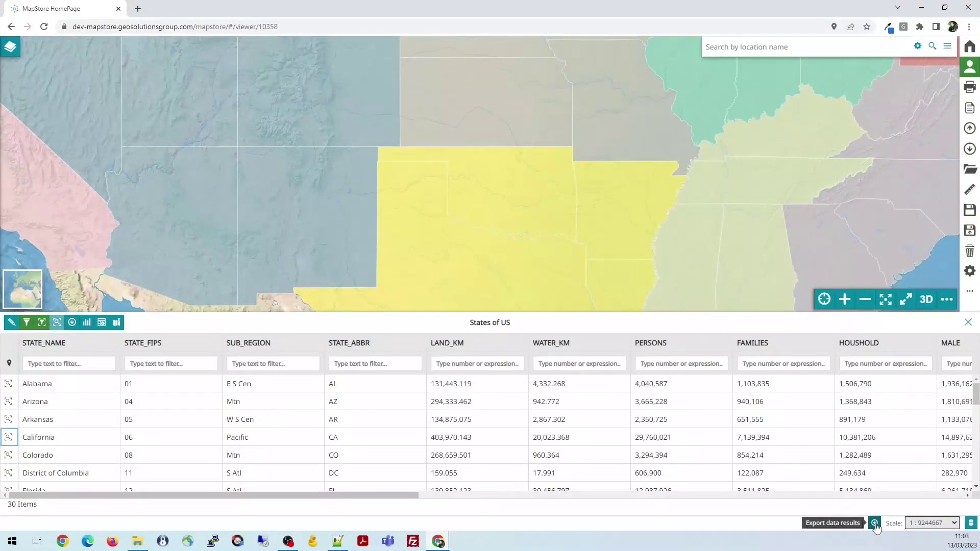
Check that the States of US entry appears in the export results list, then close it
click(874, 524)
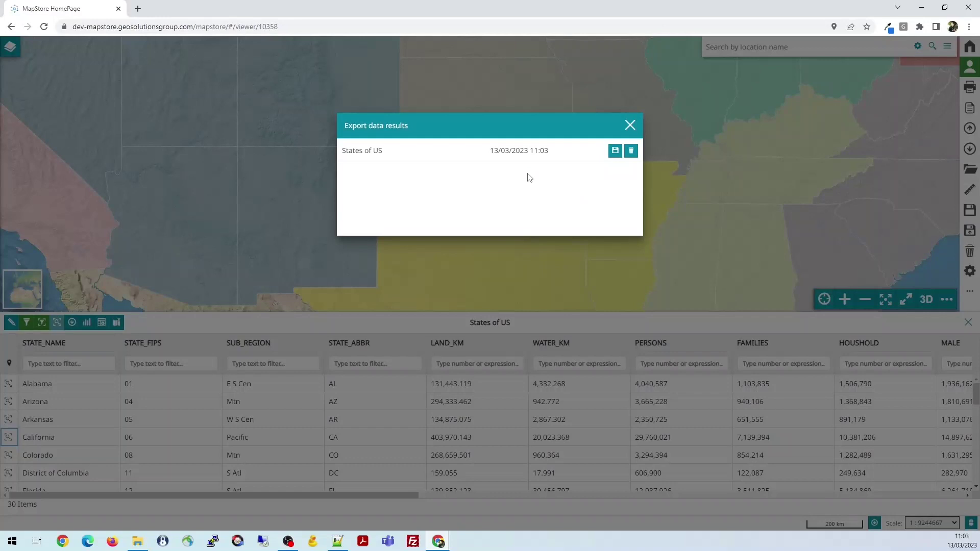
click(630, 125)
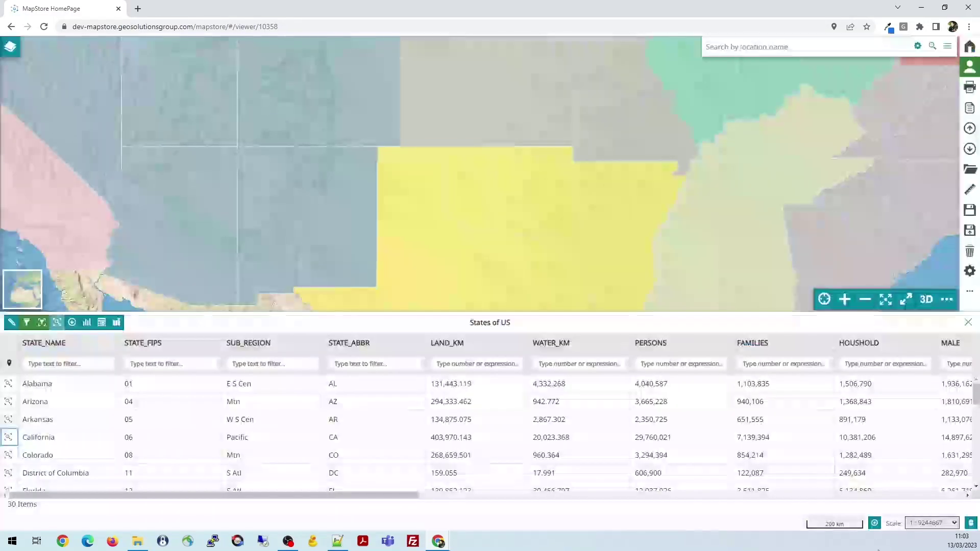
click(875, 524)
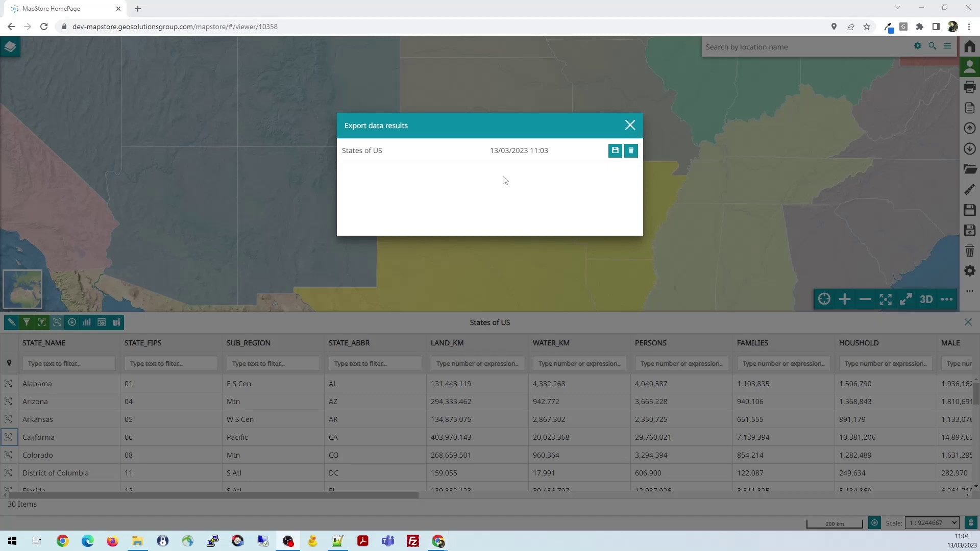
click(630, 127)
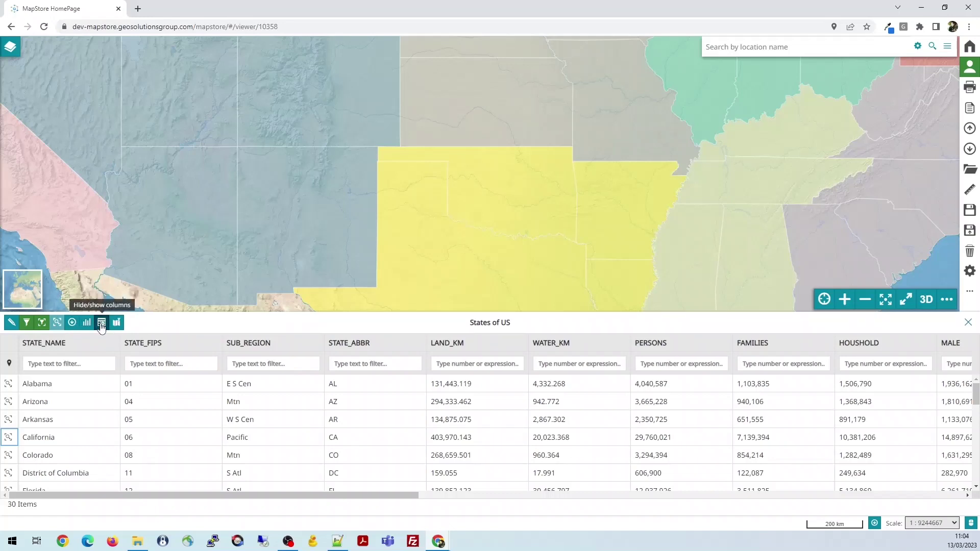
Hide STATE_ABBR and LAND_KM while keeping STATE_FIPS and SUB_REGION, then pan the map south to Texas
click(102, 323)
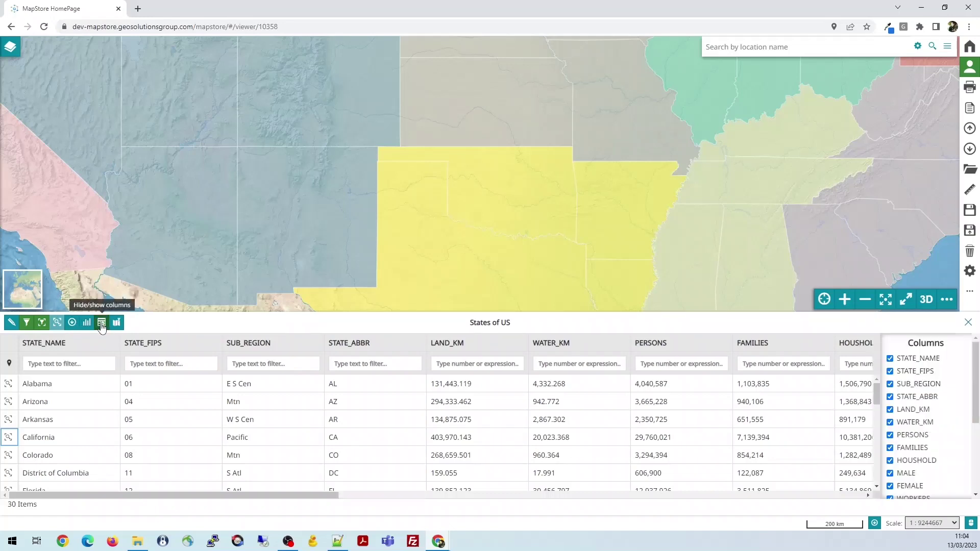
click(890, 371)
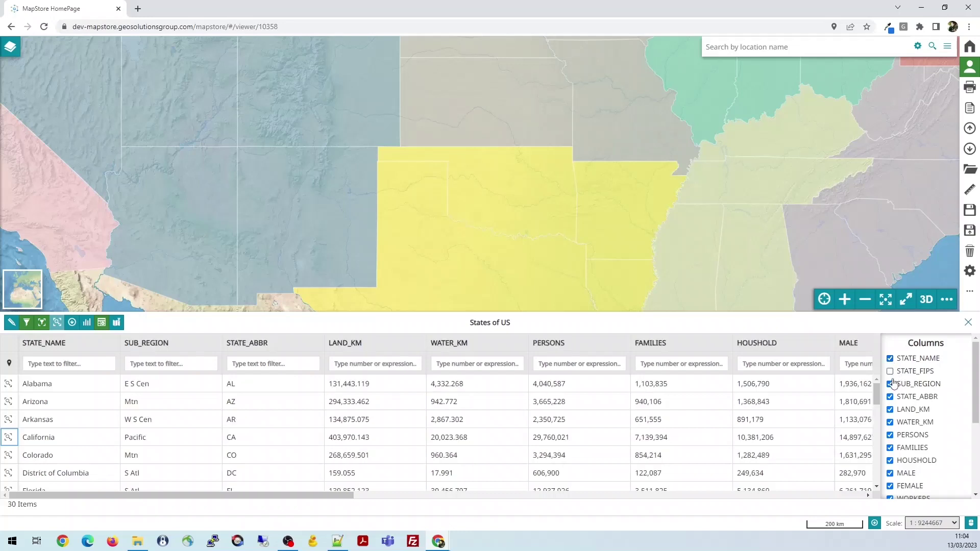
click(890, 384)
click(890, 397)
click(890, 409)
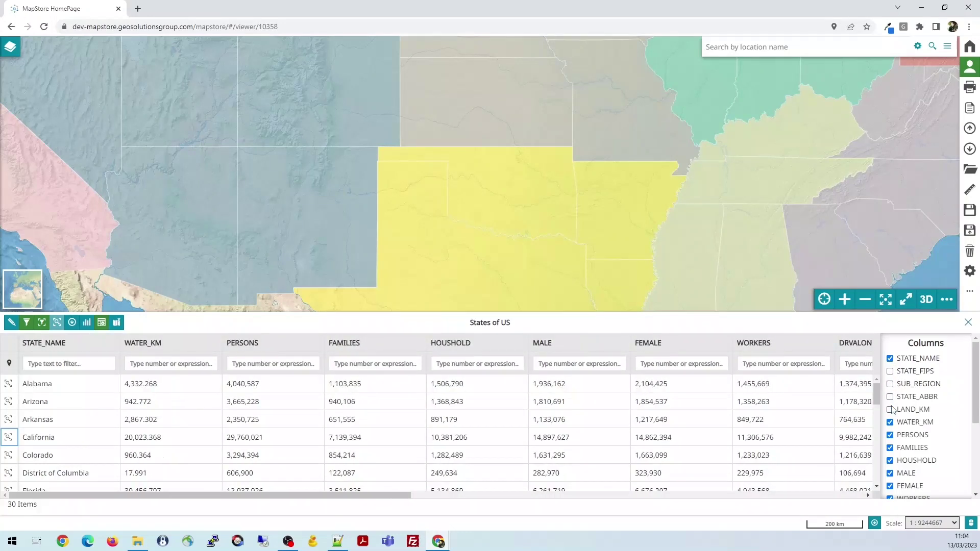
click(890, 372)
click(890, 384)
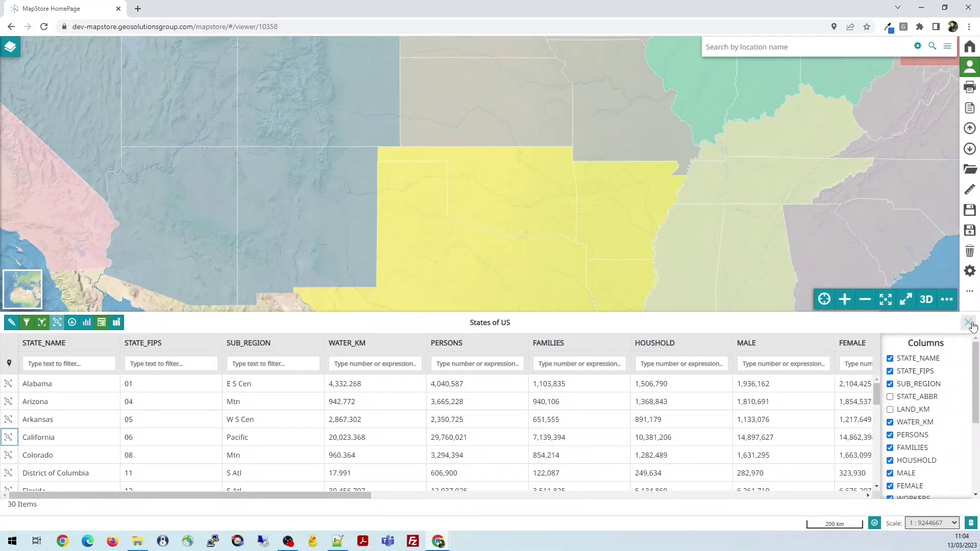
click(100, 324)
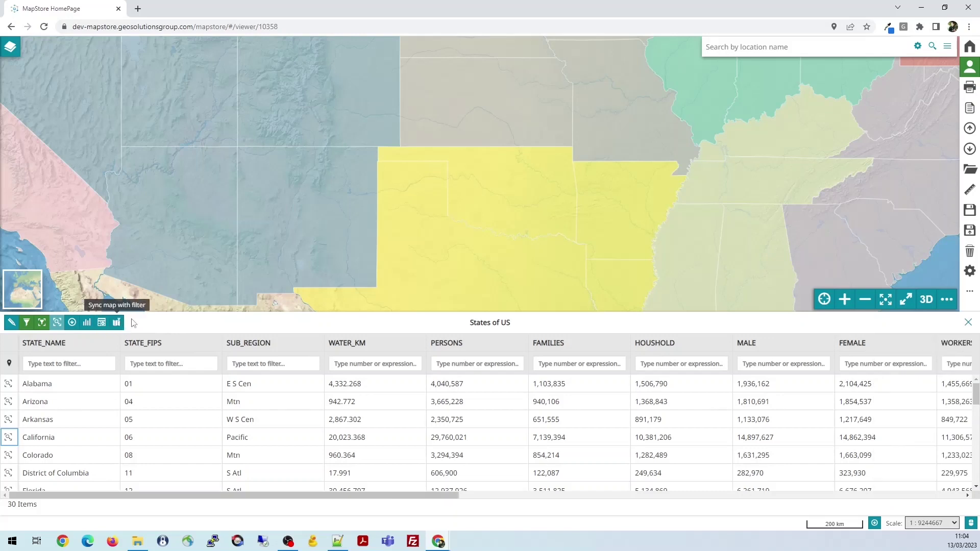
drag(505, 252, 518, 173)
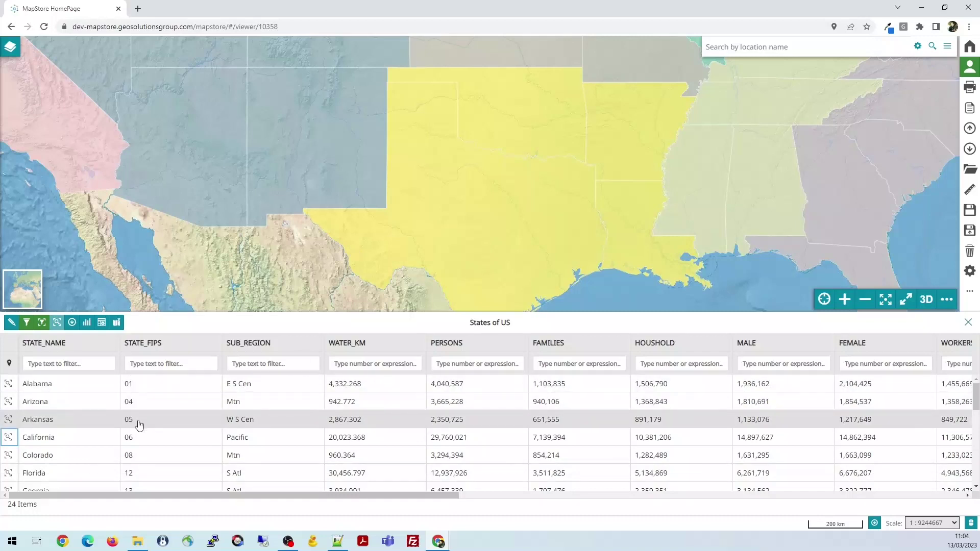
Enable Sync map with filter and zoom the map out
click(117, 325)
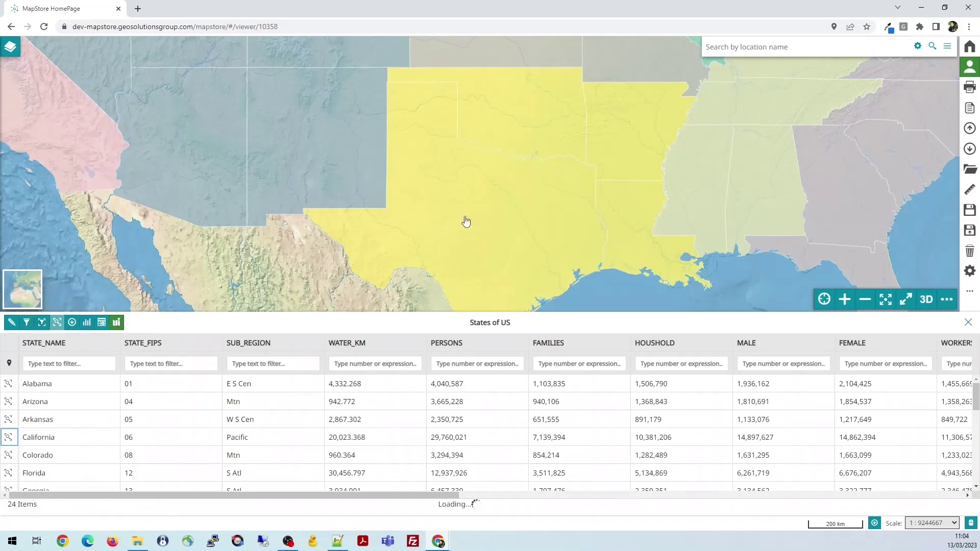
scroll(467, 222, down, 2)
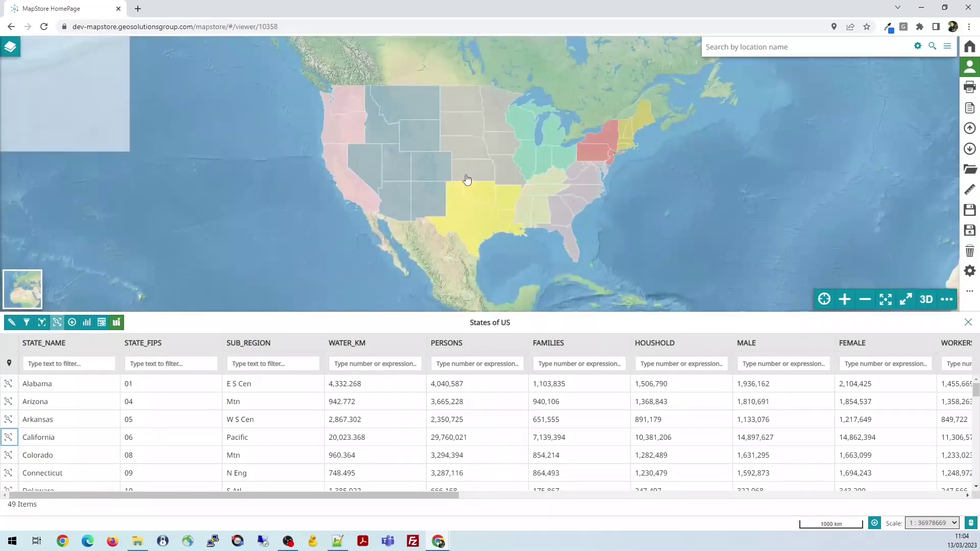
scroll(438, 197, up, 1)
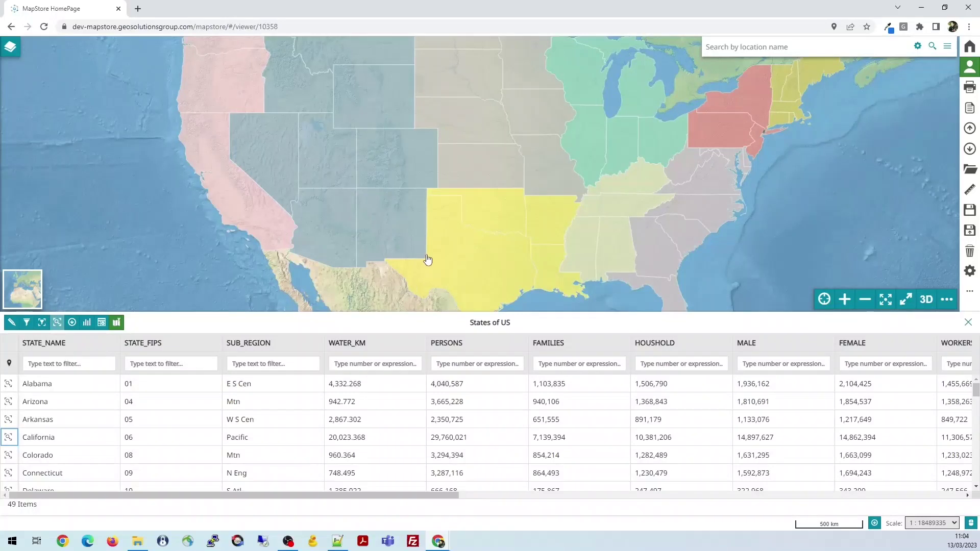
scroll(428, 259, down, 1)
Filter the SUB_REGION column to 'Mtn', recentre the map, and close the attribute table
click(61, 363)
text(a)
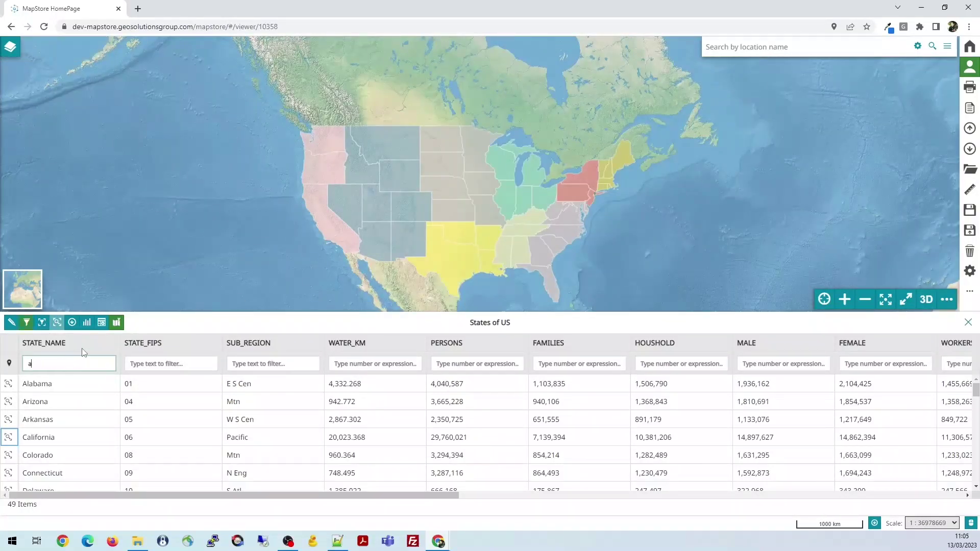
key(BackSpace)
click(276, 364)
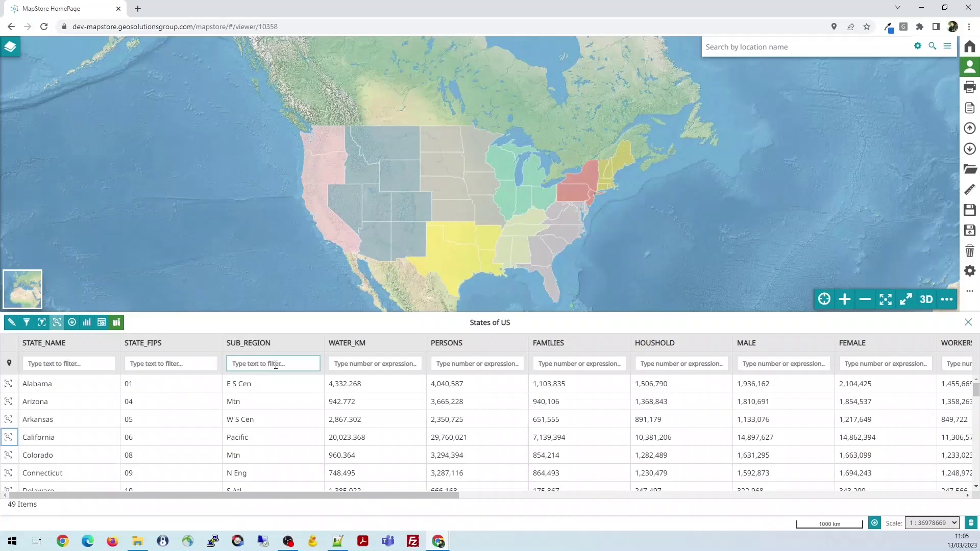
text(Mtn)
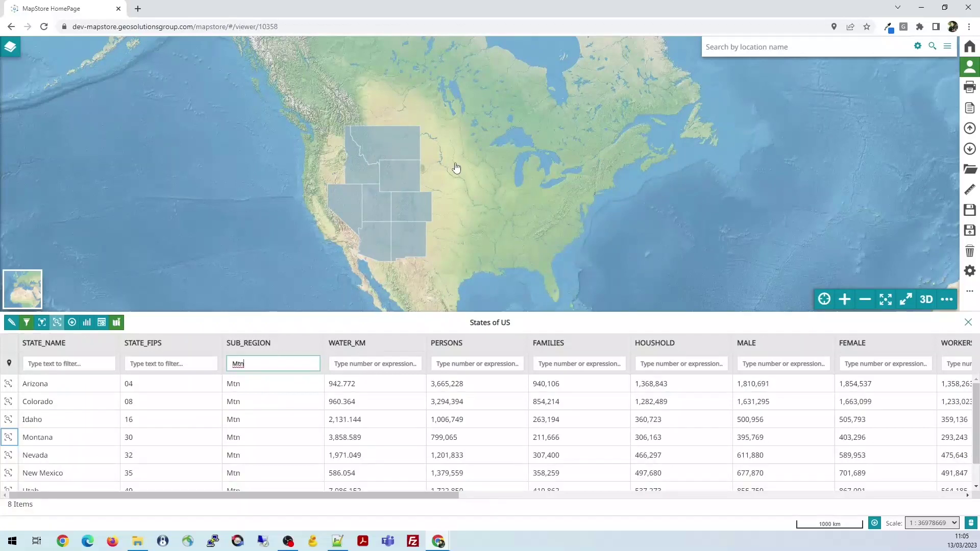
drag(459, 170, 448, 164)
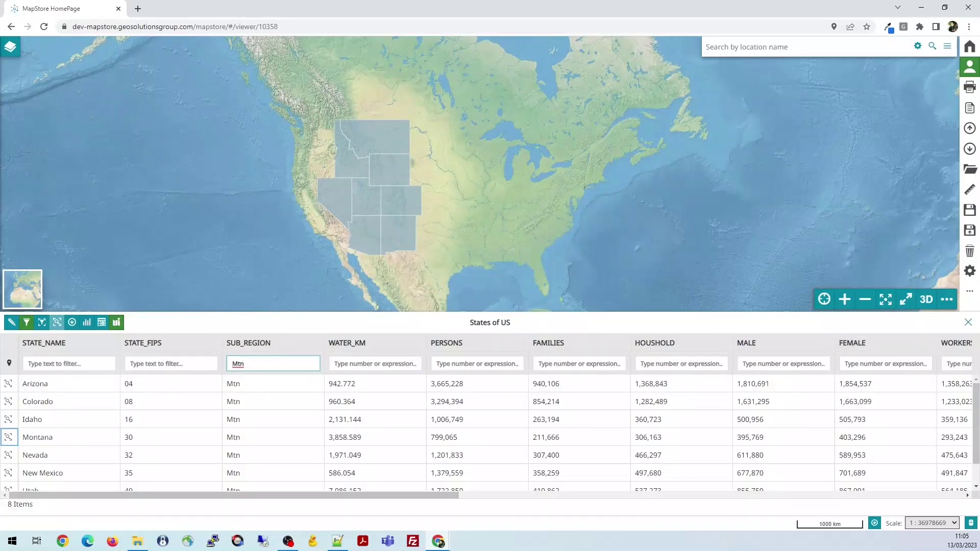
click(969, 323)
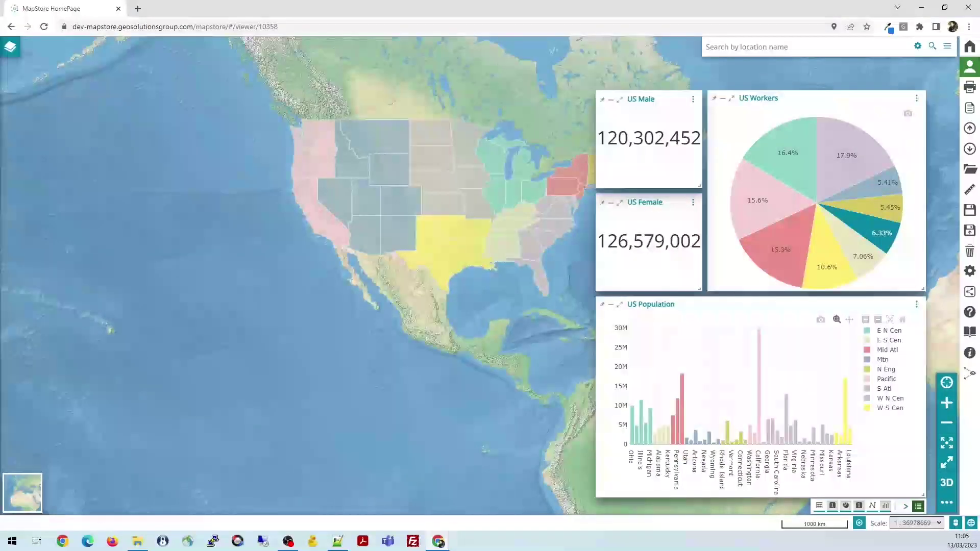
Open the Layers panel and start a new widget from the layer toolbar
click(10, 48)
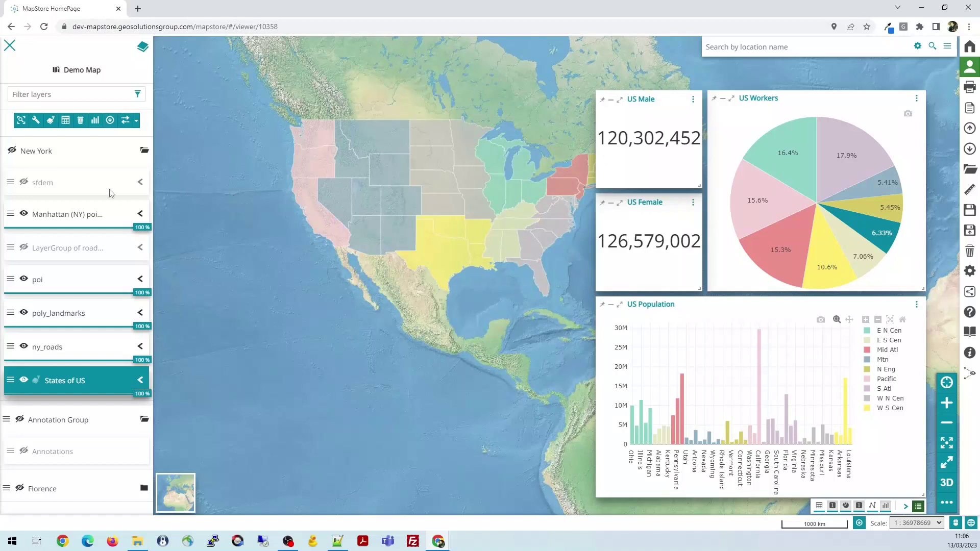
click(95, 121)
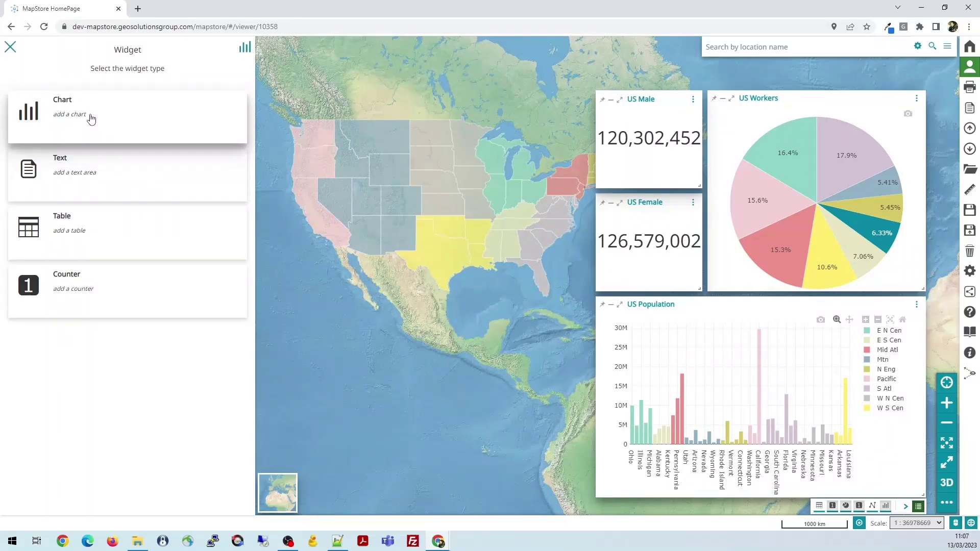
Create a bar chart widget, browsing the X, Y and operation lists
click(90, 119)
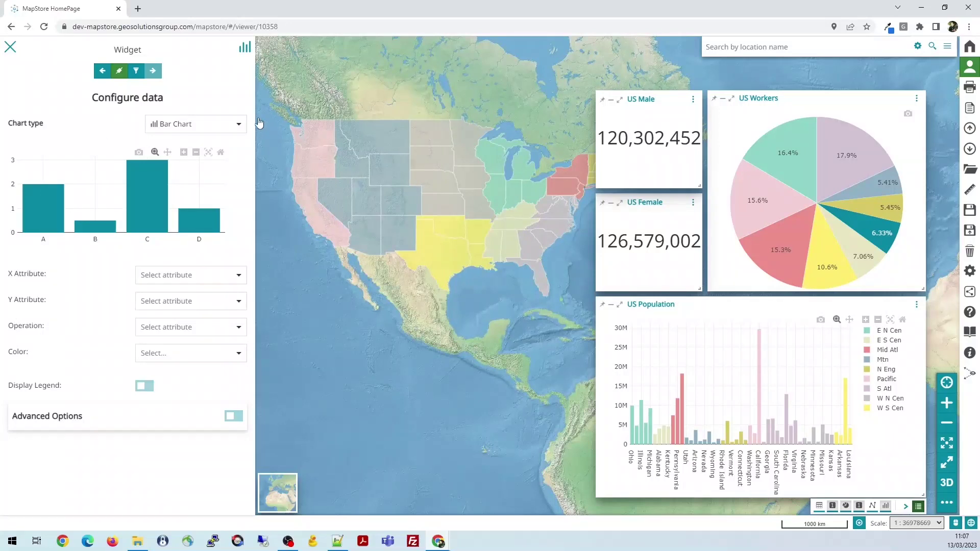
click(232, 119)
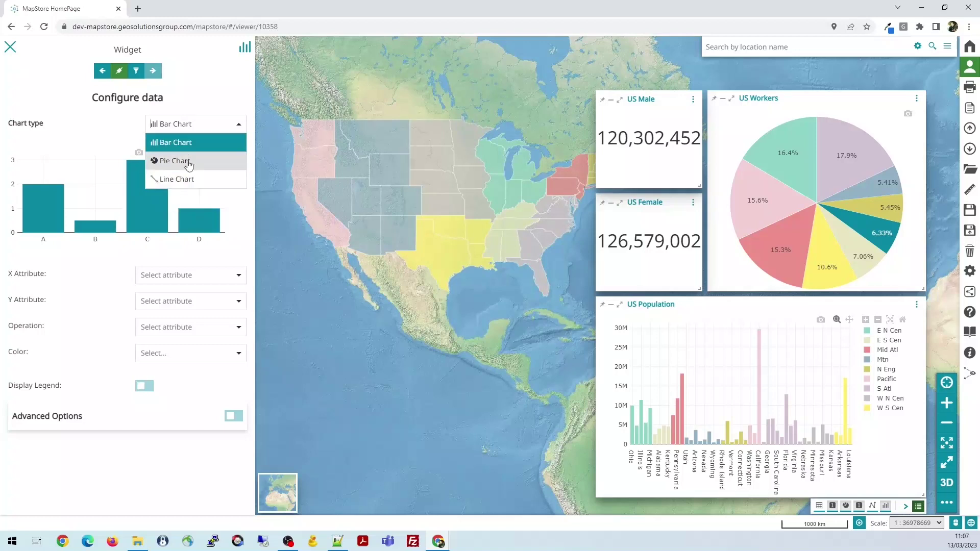
click(110, 294)
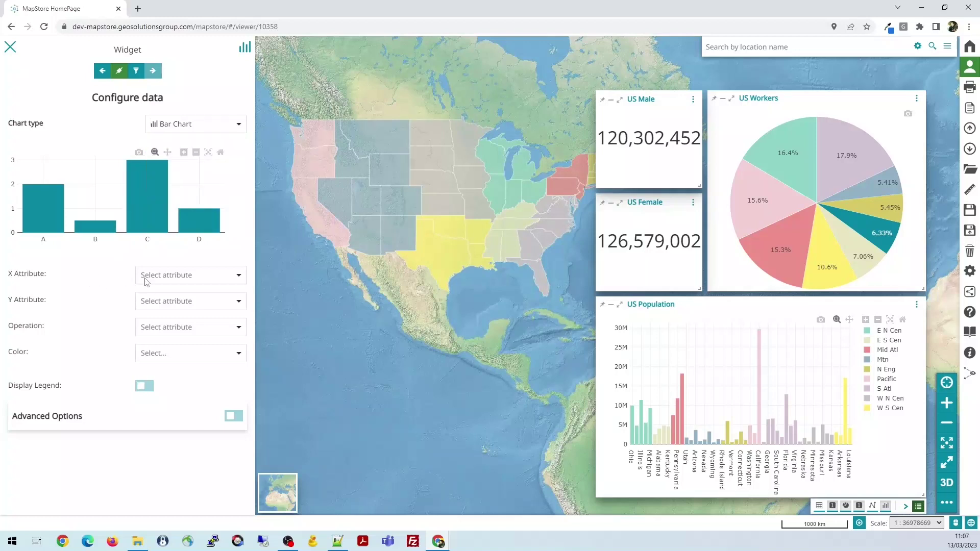
click(239, 275)
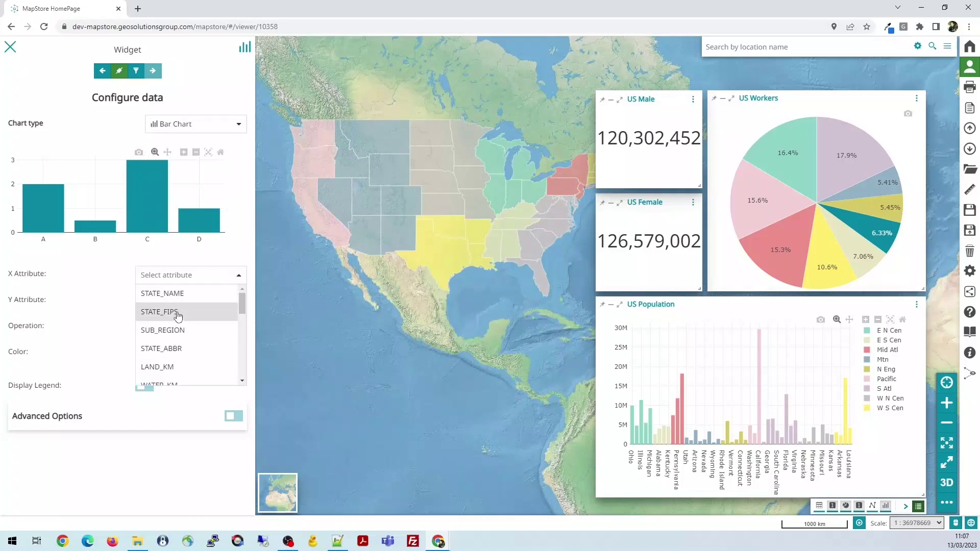
click(103, 298)
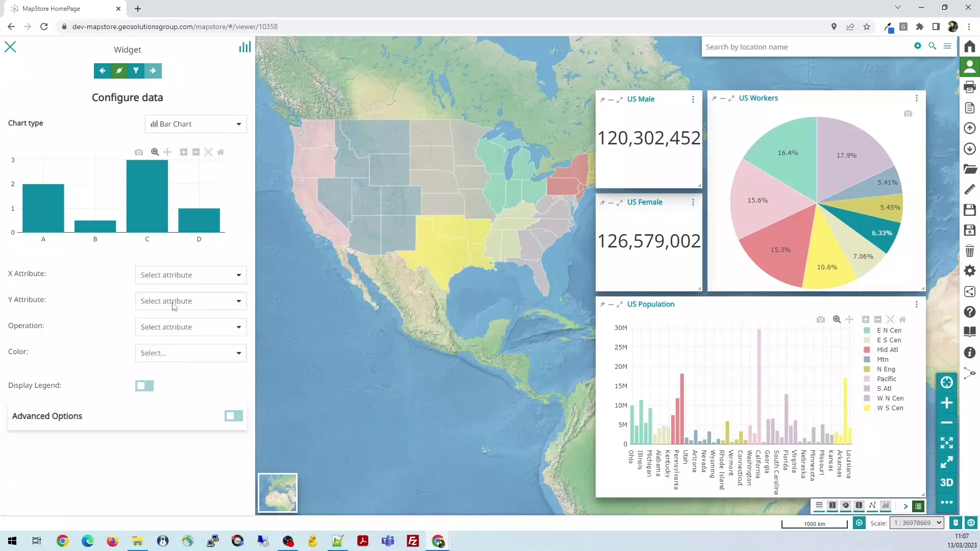
click(239, 305)
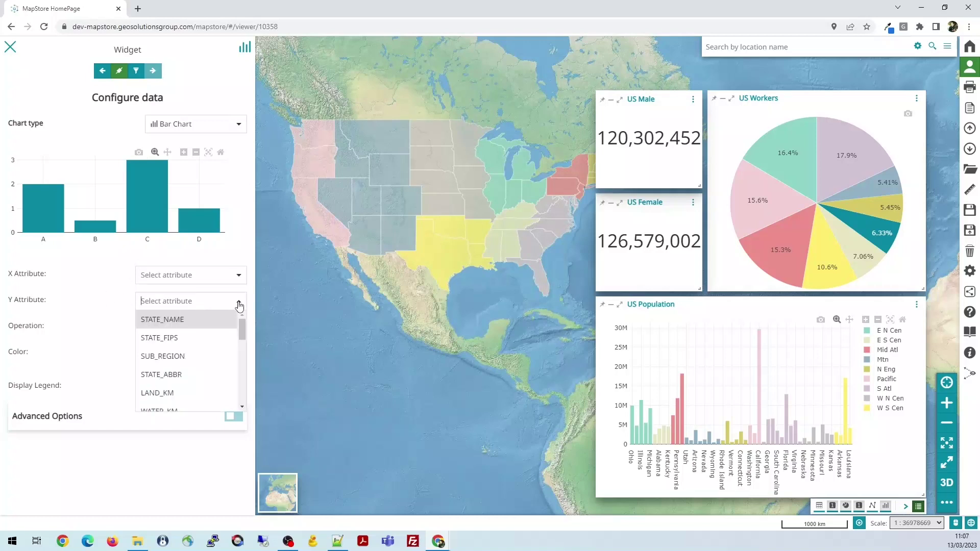
click(96, 324)
click(207, 323)
click(116, 327)
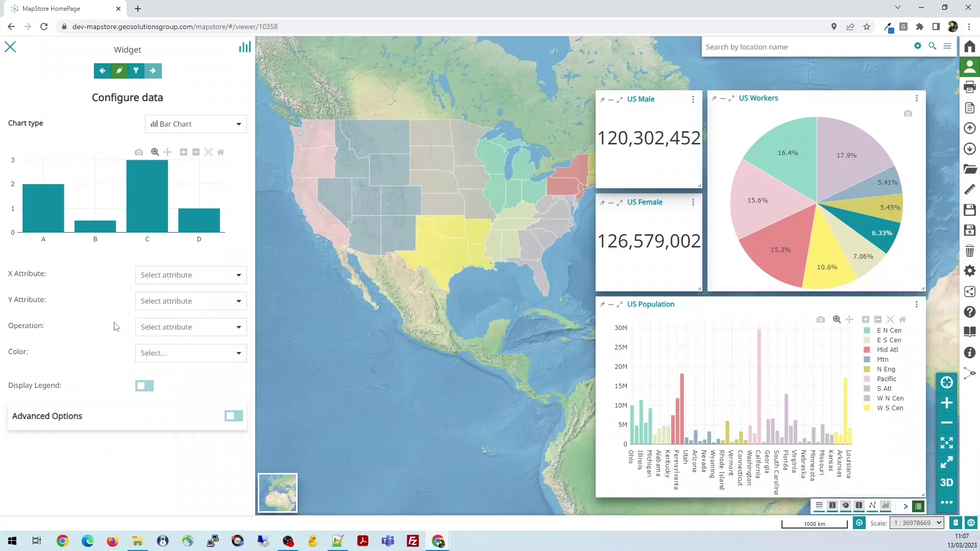
click(199, 332)
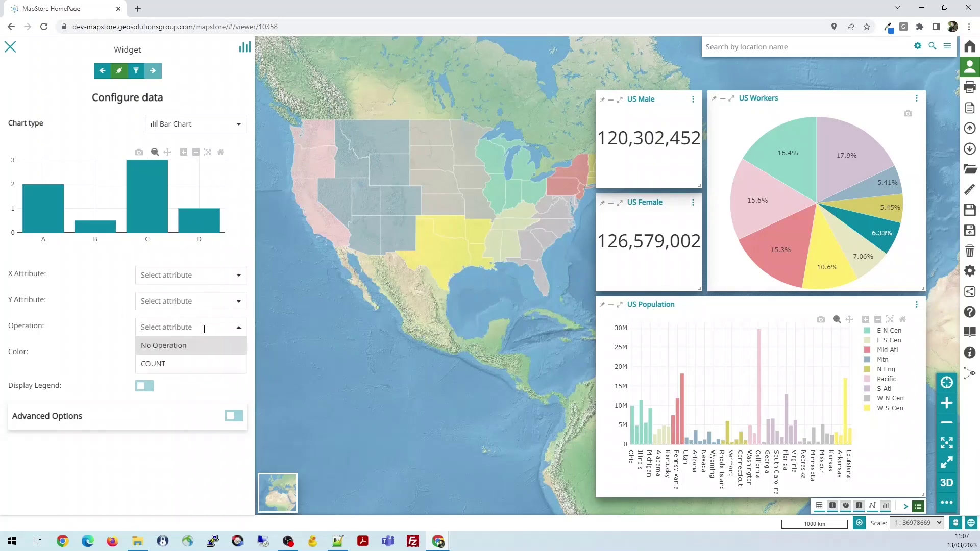
Plot STATE_NAME on the X axis and LAND_KM on the Y axis, with no operation
click(237, 278)
click(189, 297)
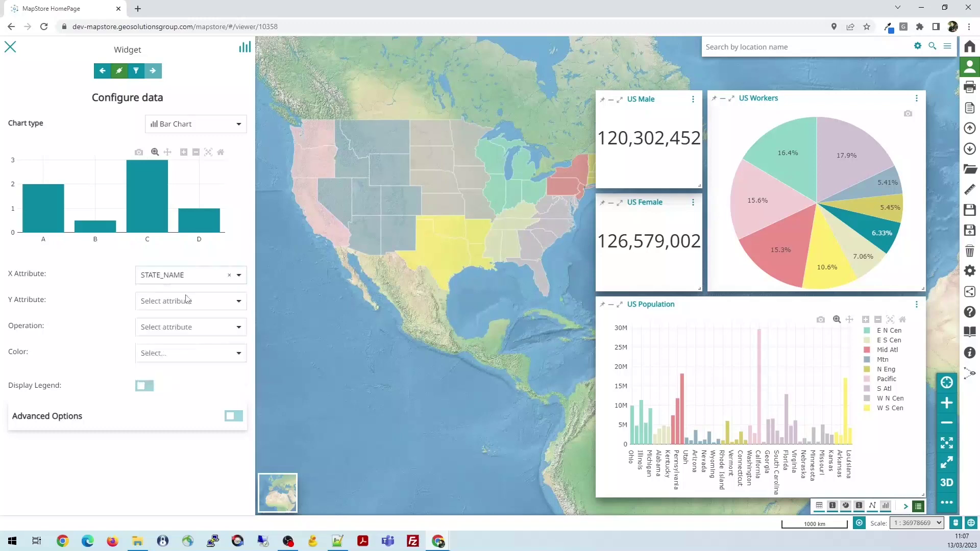
click(240, 302)
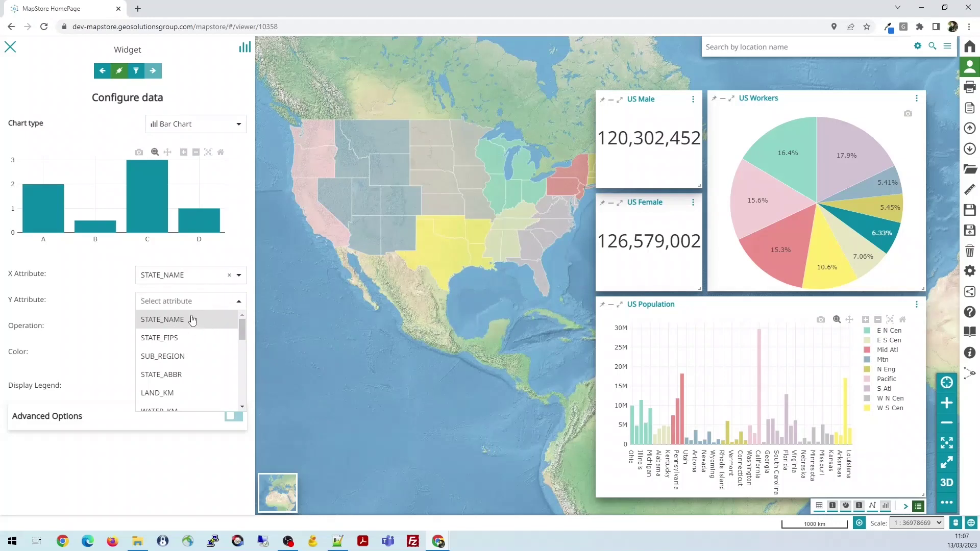
click(175, 394)
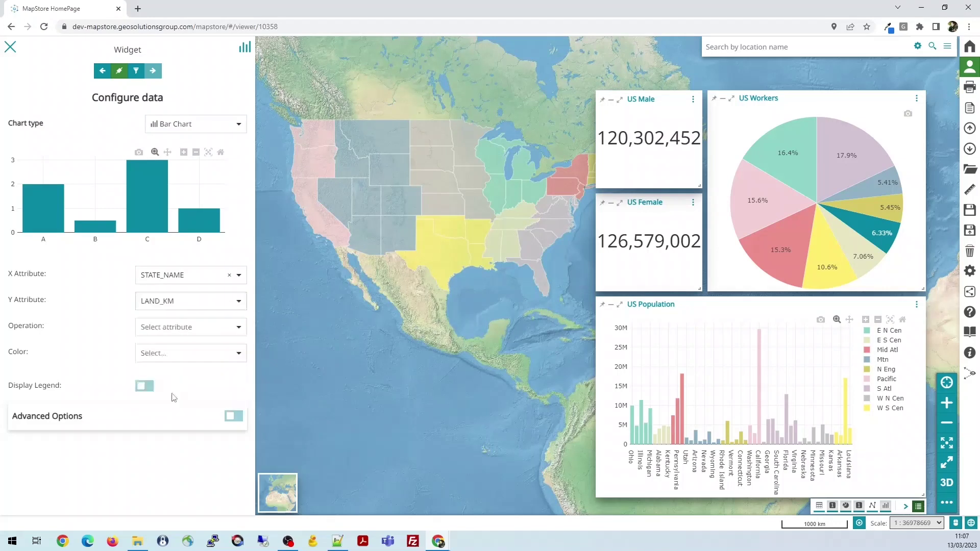
click(237, 327)
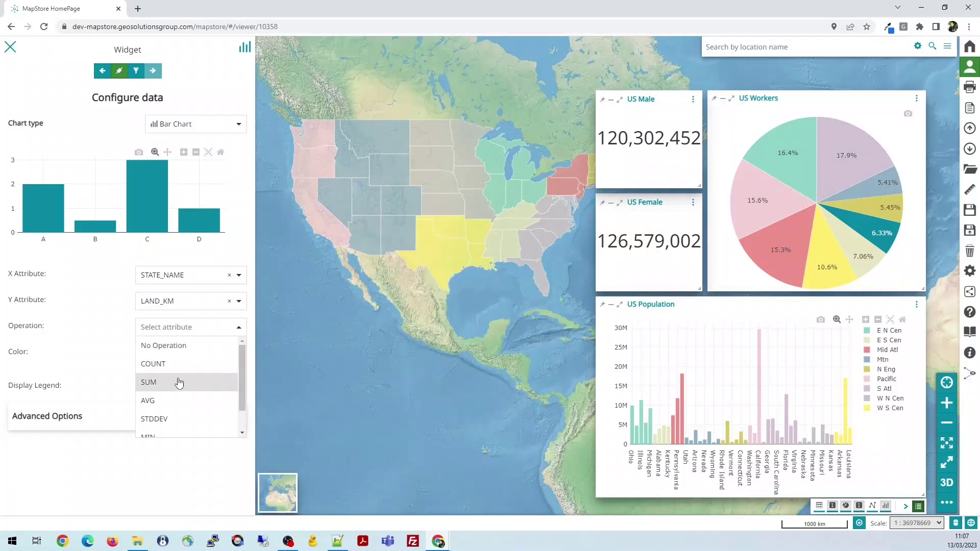
scroll(179, 375, down, 1)
scroll(185, 367, up, 1)
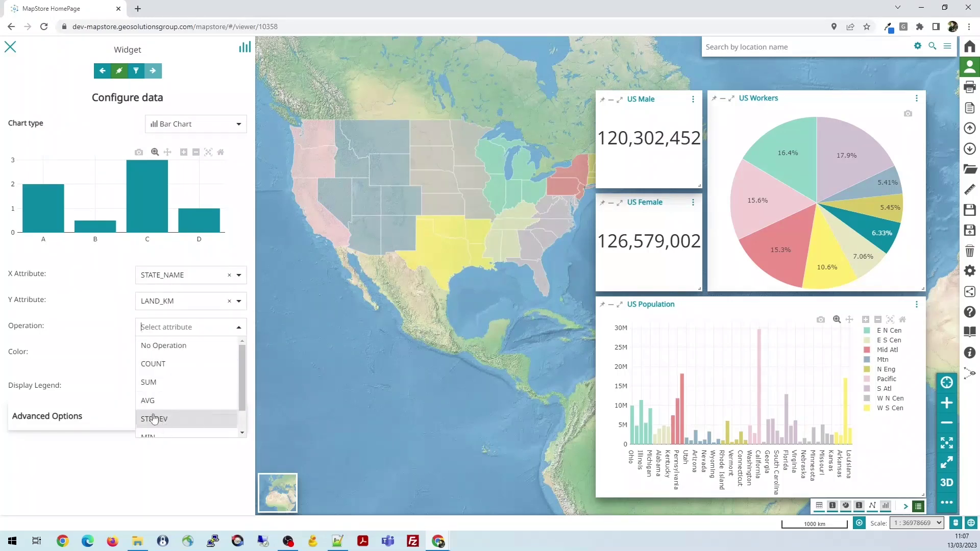
scroll(173, 403, down, 1)
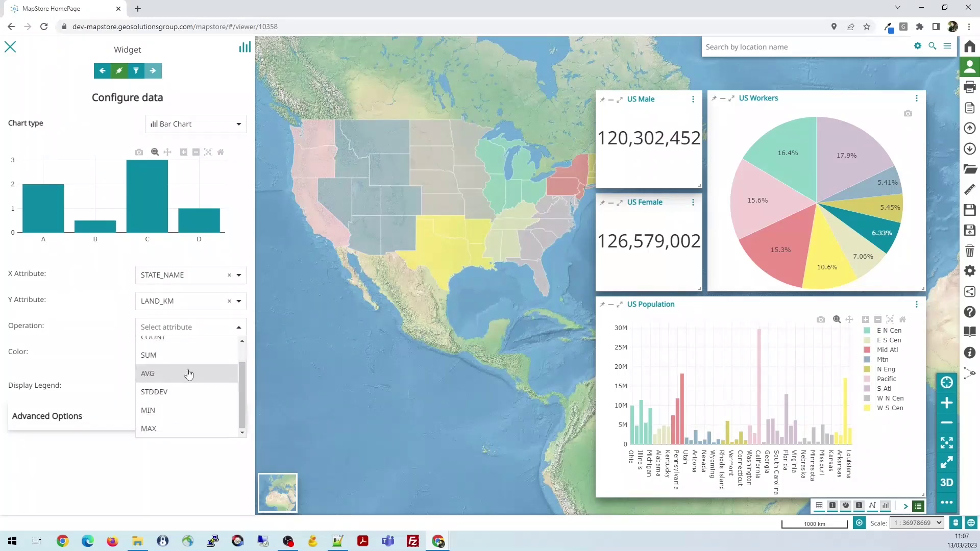
click(113, 260)
Set the bar colour to Custom after first trying green
click(215, 351)
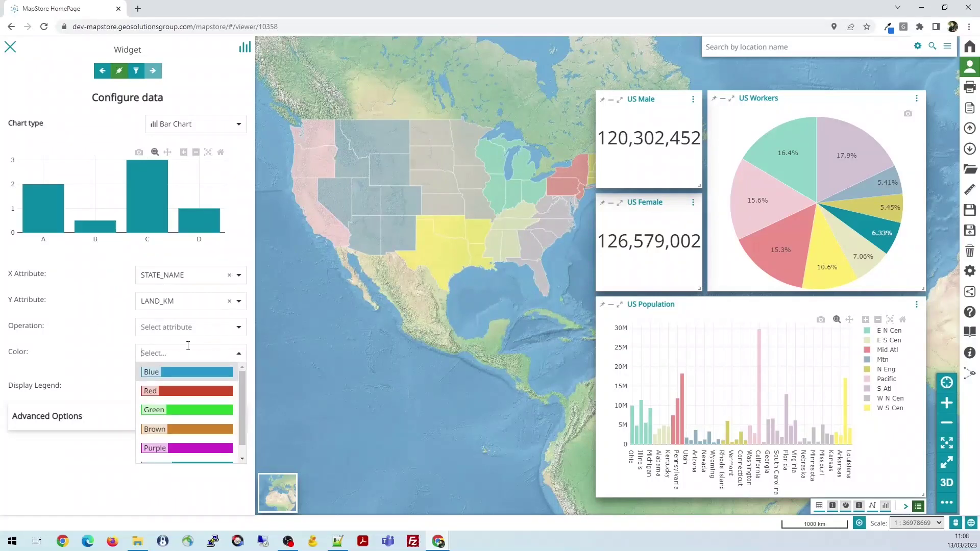
scroll(193, 414, down, 1)
scroll(187, 406, up, 1)
scroll(188, 387, down, 1)
click(187, 400)
click(235, 354)
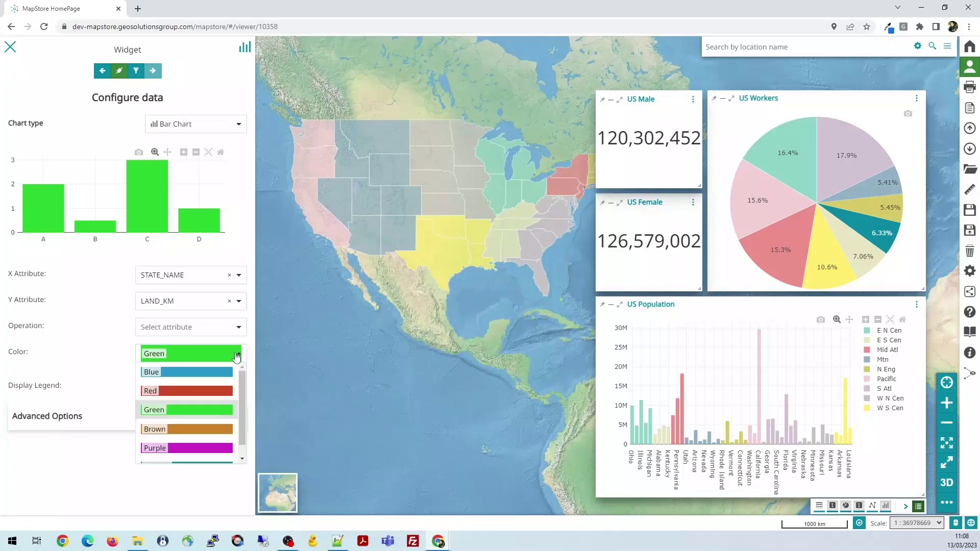
scroll(214, 408, down, 1)
click(156, 456)
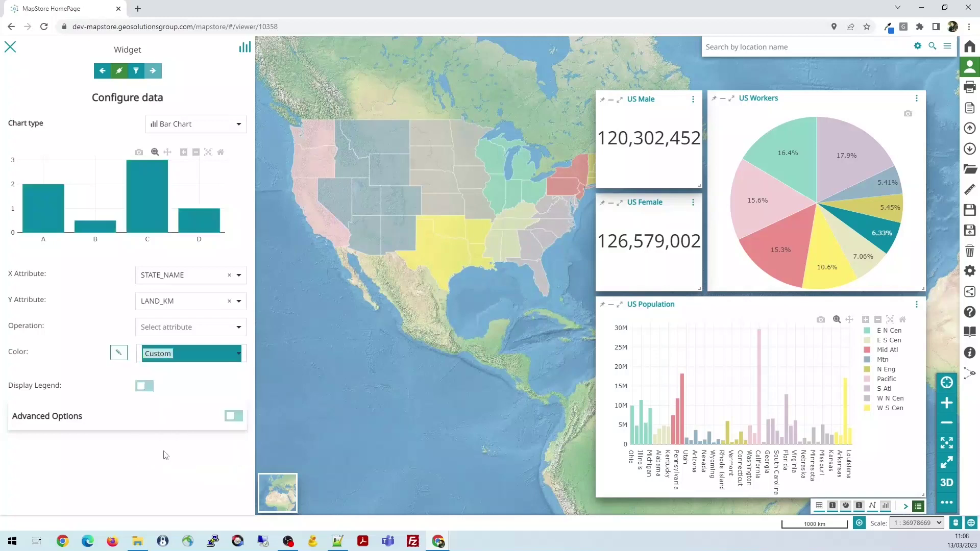
click(119, 352)
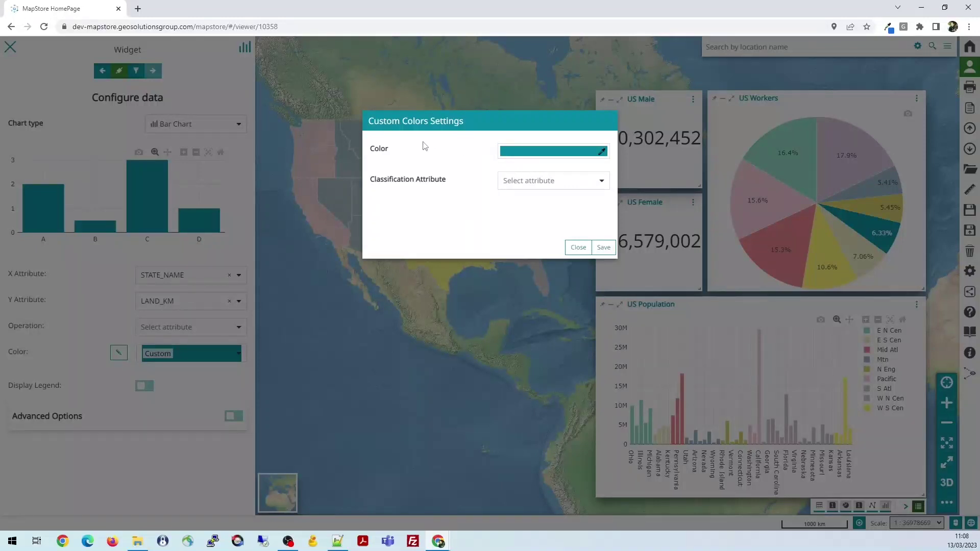
click(600, 183)
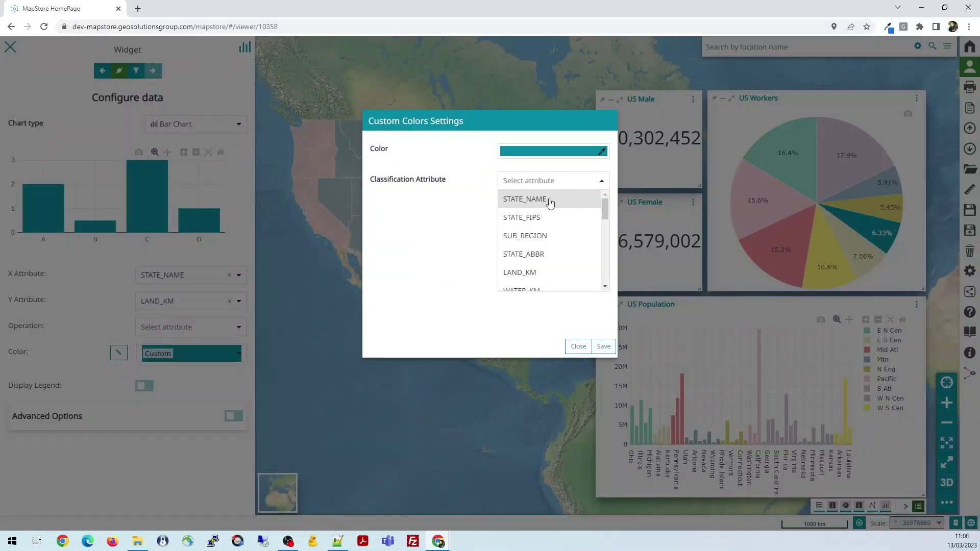
click(525, 199)
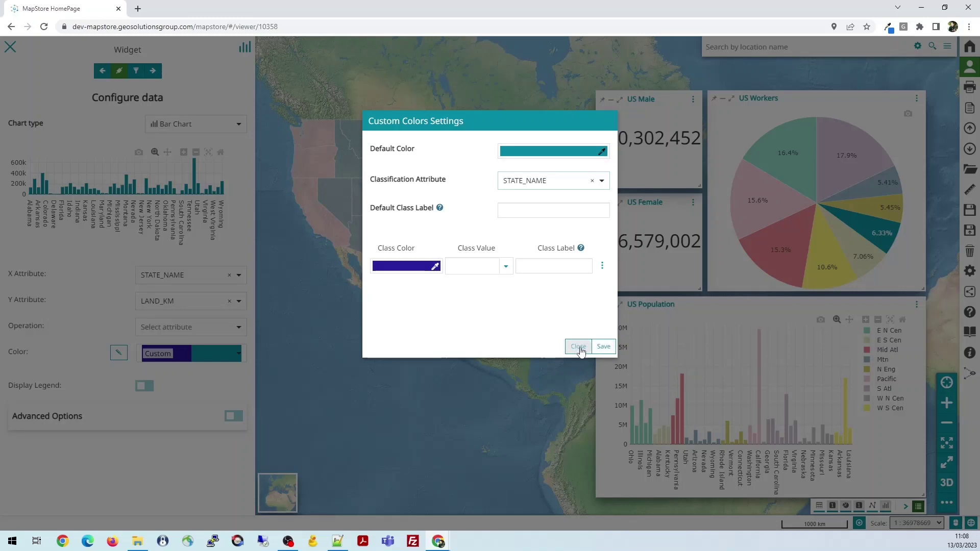
click(584, 347)
click(601, 184)
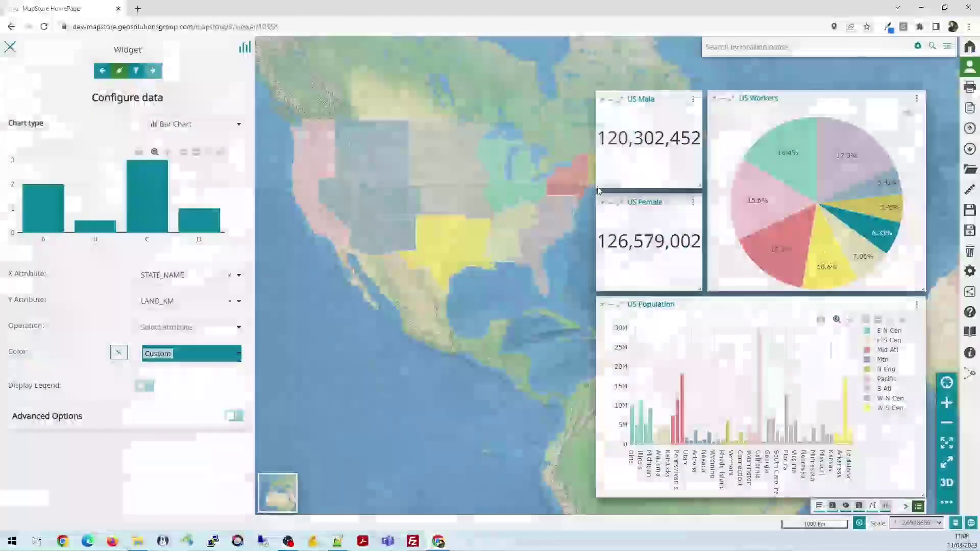
Switch on Advanced Options, review the axis settings, and open the widget's filter panel
mouse_move(195, 189)
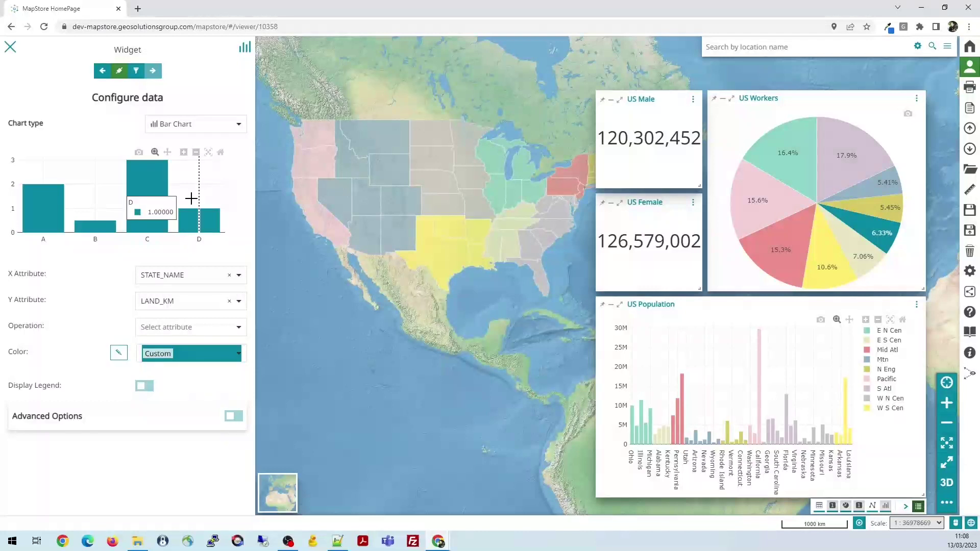
click(232, 416)
scroll(143, 363, down, 2)
scroll(144, 364, down, 3)
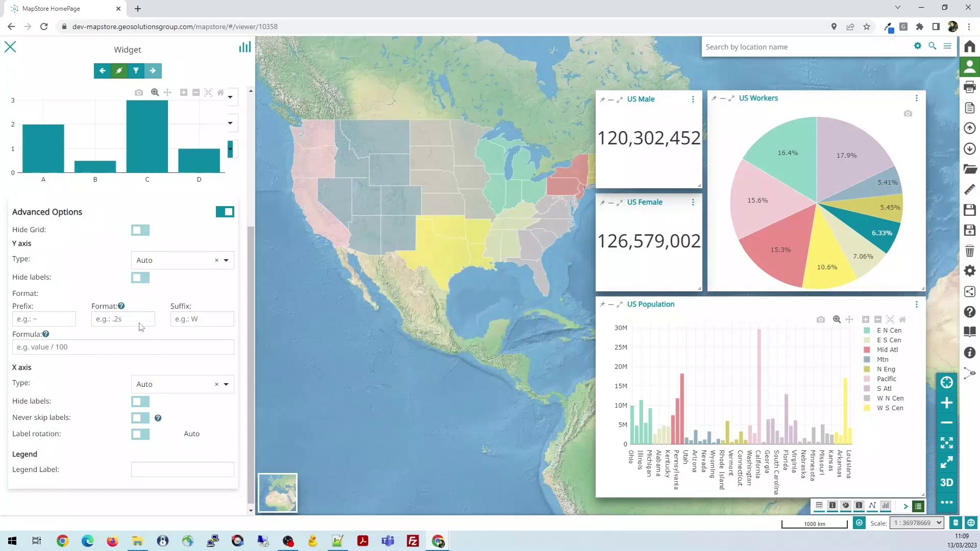
scroll(142, 327, up, 4)
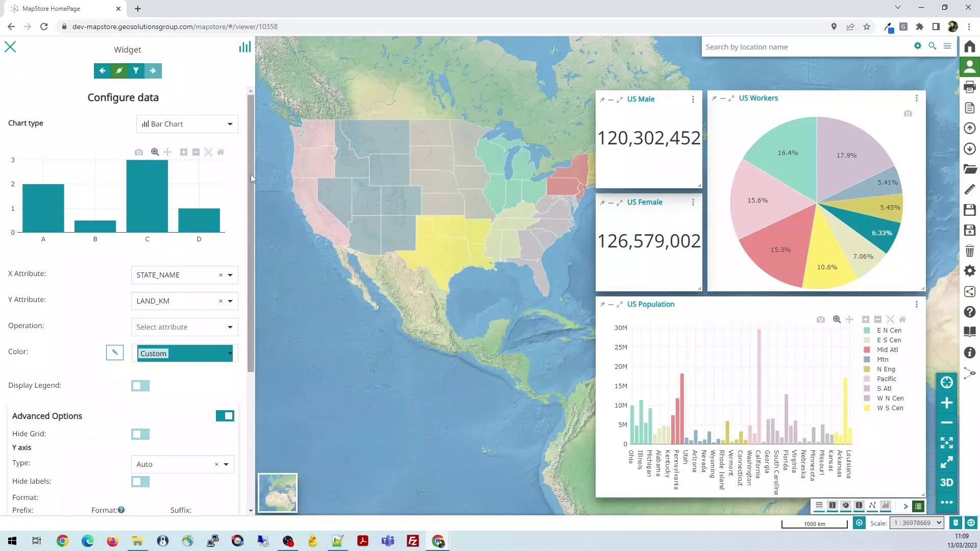
mouse_move(250, 174)
mouse_down()
mouse_move(250, 308)
mouse_move(253, 161)
mouse_up()
click(138, 72)
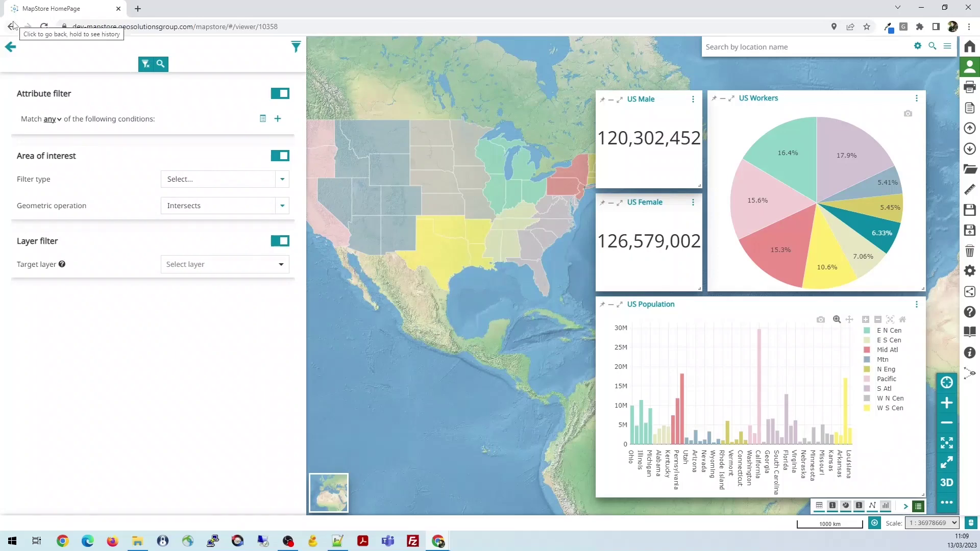
Back out from the filters to the widget type choice, then close the widget editor
click(10, 46)
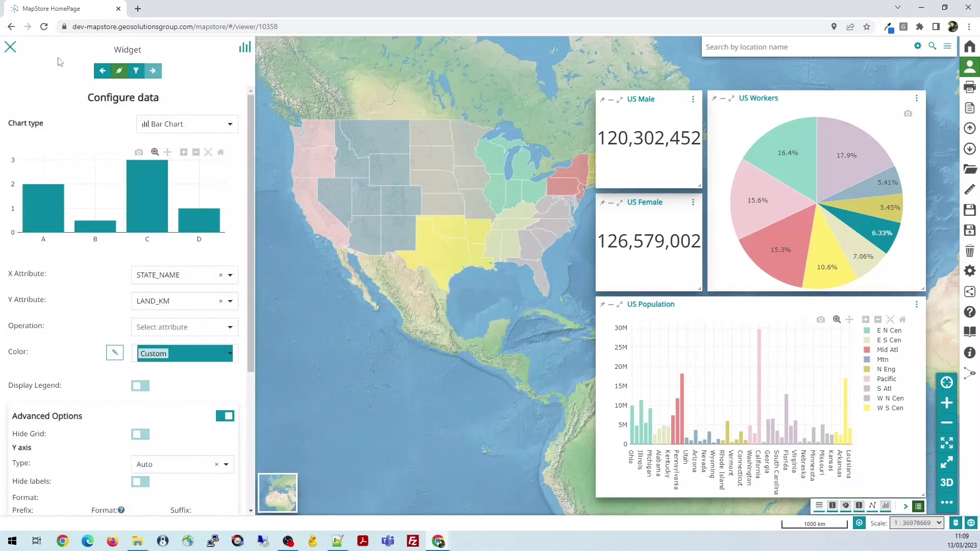
click(102, 70)
click(9, 48)
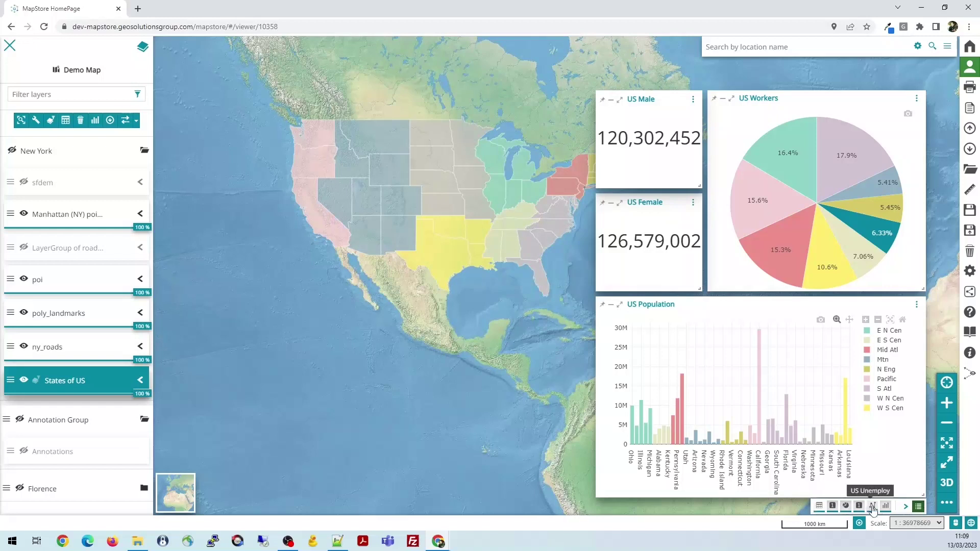
Restore the US States table and US Unemploy chart widgets onto the map
click(819, 506)
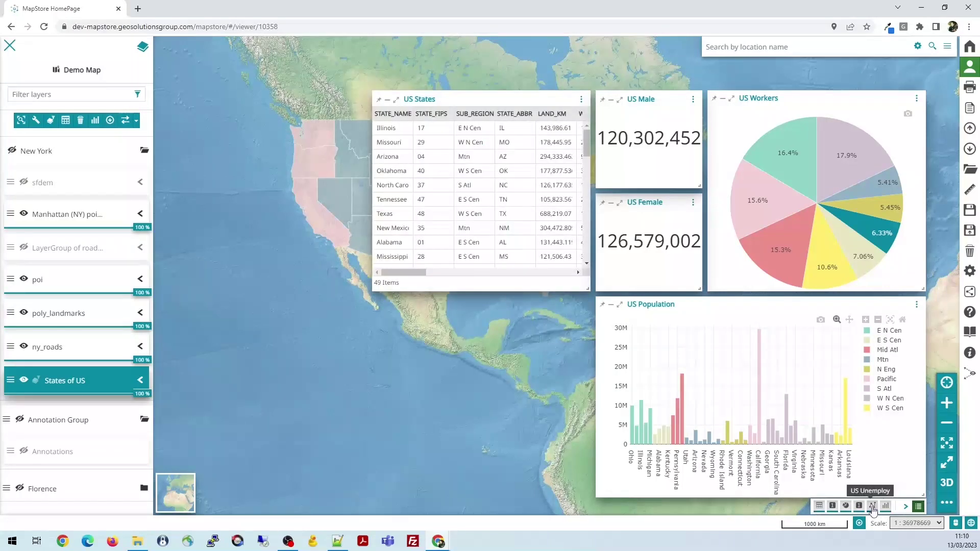
click(873, 506)
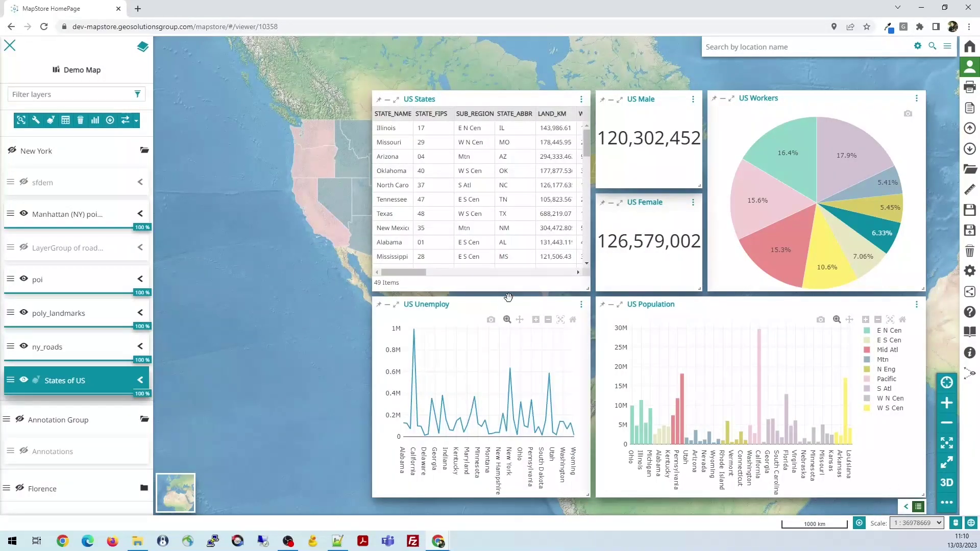
click(387, 304)
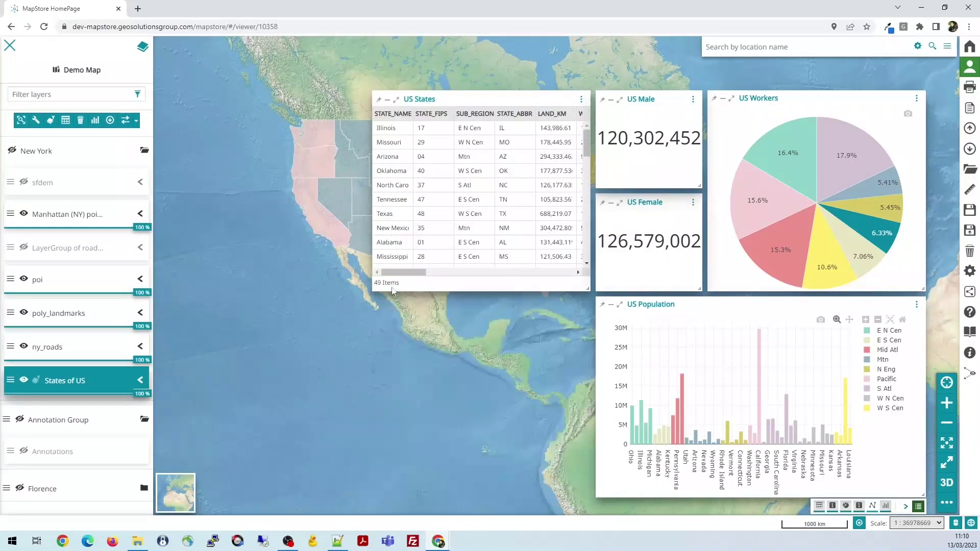
click(387, 99)
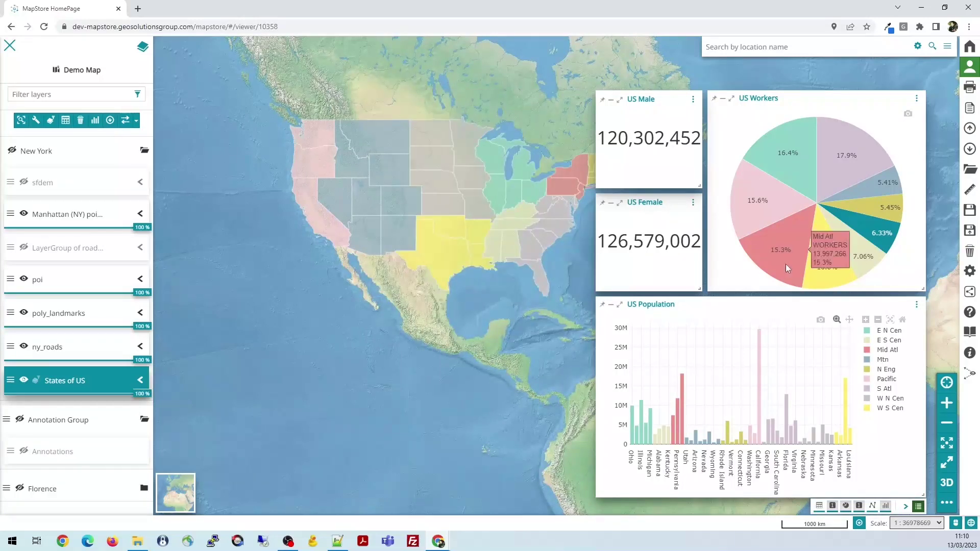
click(819, 506)
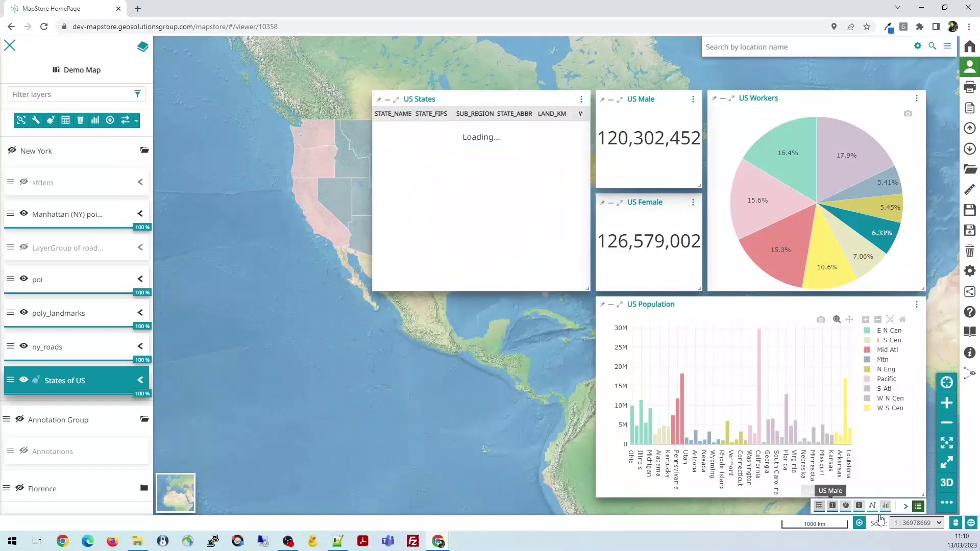
click(871, 506)
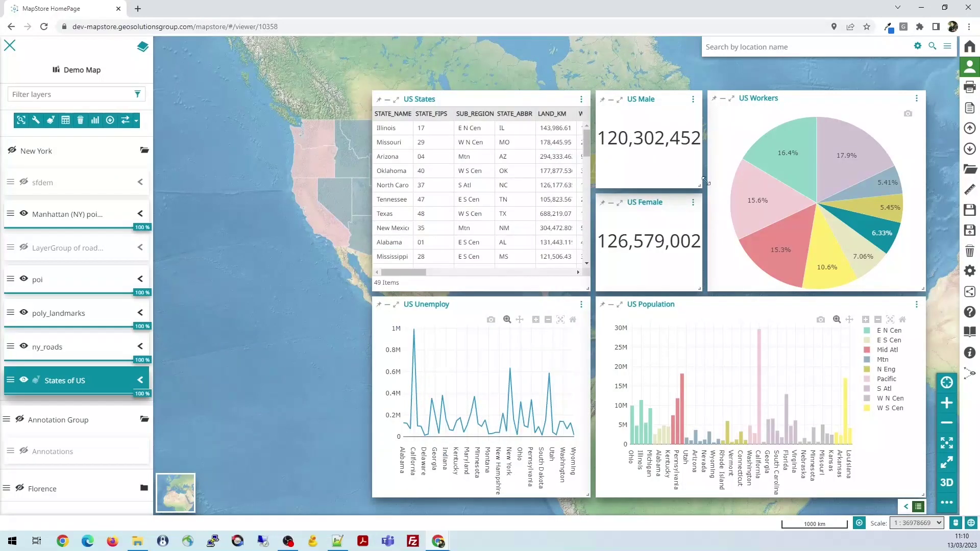
Pan and zoom the map onto Texas and the Gulf states so the widgets cover 10 states
drag(327, 217, 258, 237)
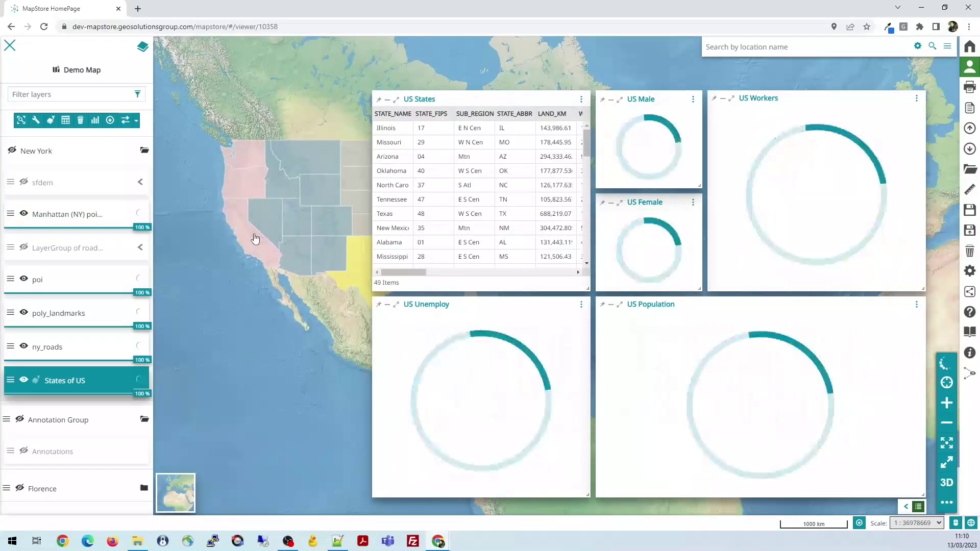
drag(330, 210, 263, 213)
scroll(296, 230, up, 1)
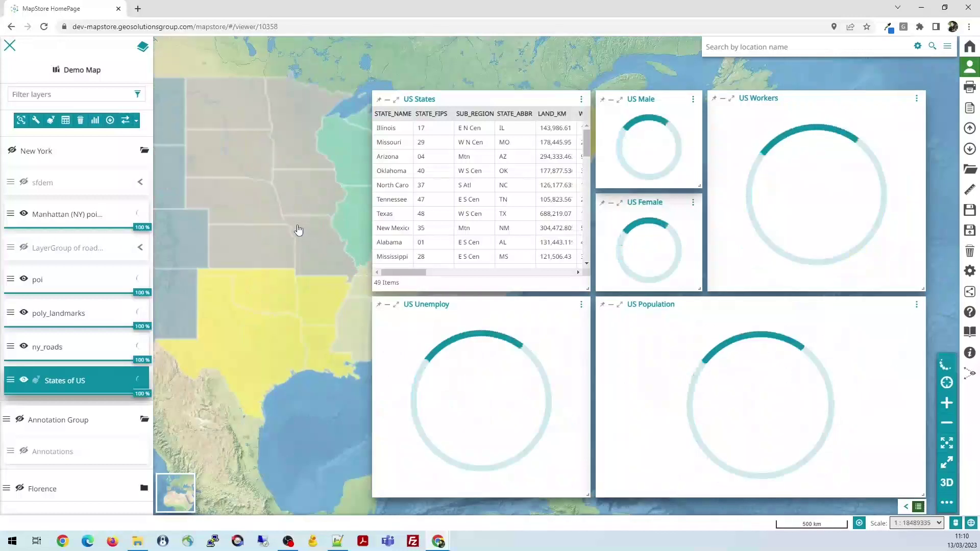
scroll(295, 230, up, 1)
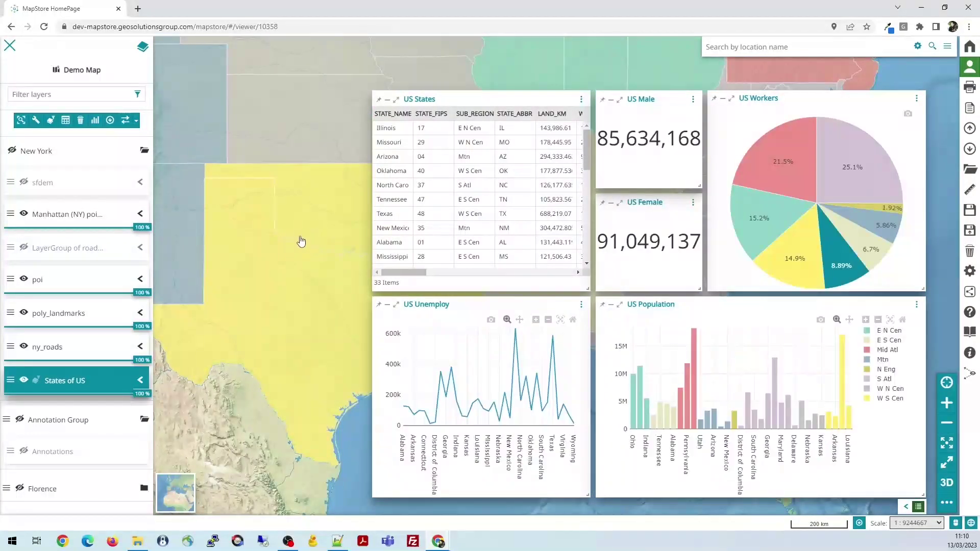
drag(293, 284, 317, 258)
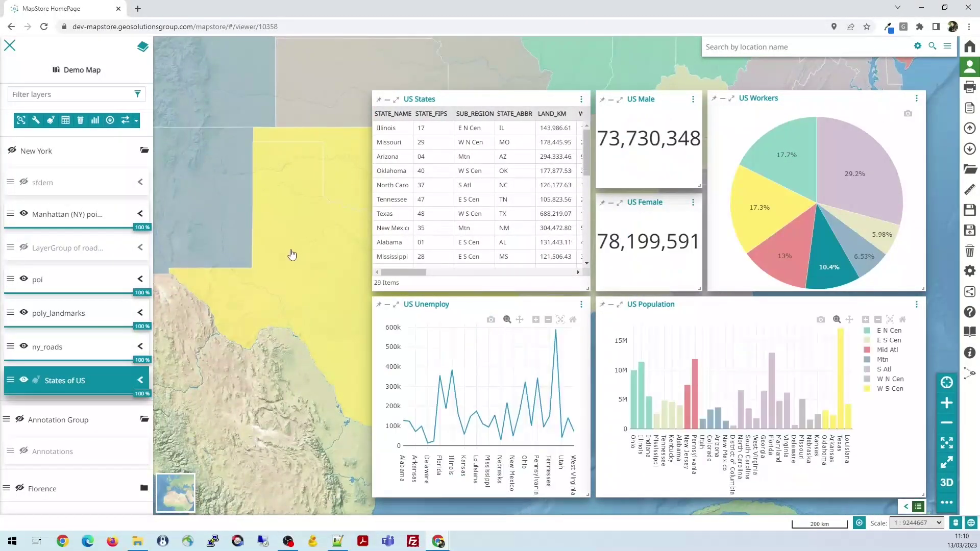
scroll(291, 254, up, 1)
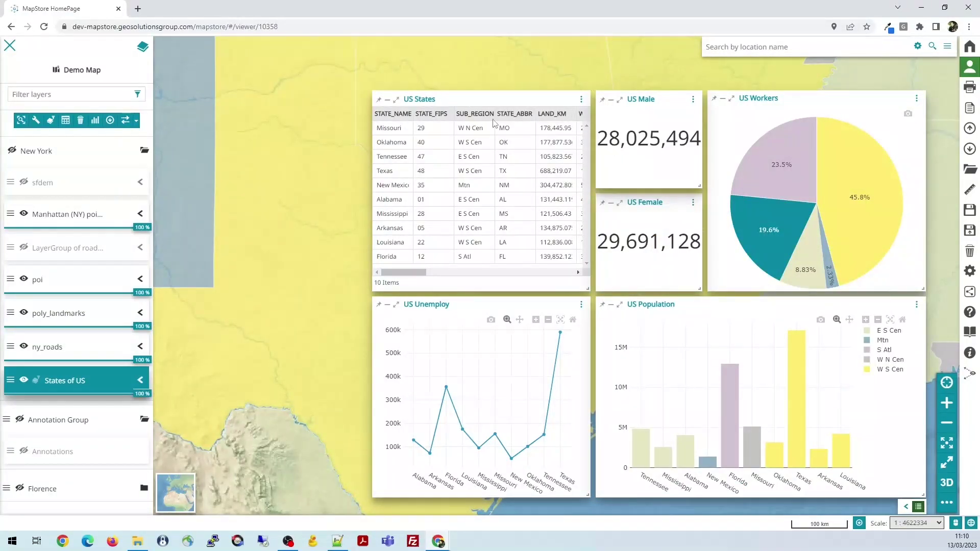
click(581, 99)
Open and close the US States table widget editor, then maximize the US Population chart
click(556, 114)
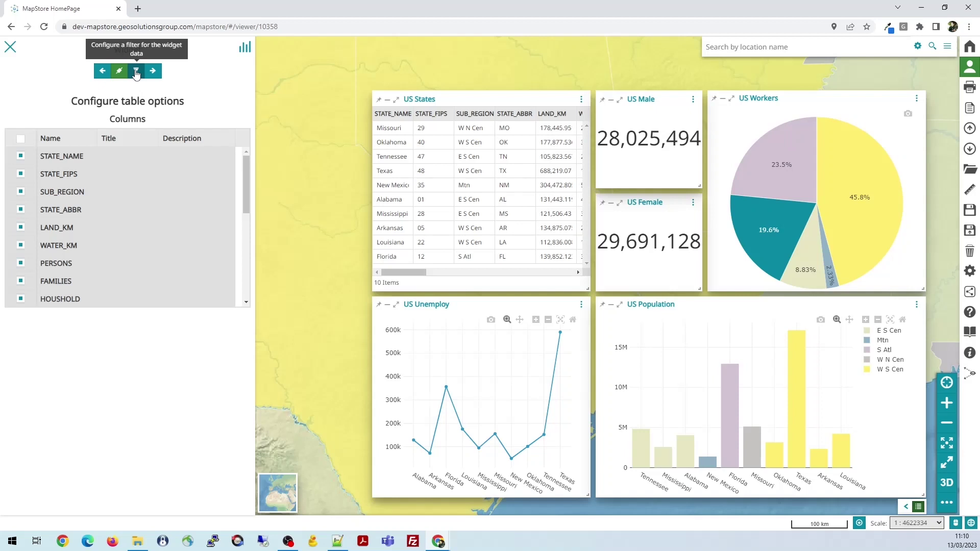
click(11, 47)
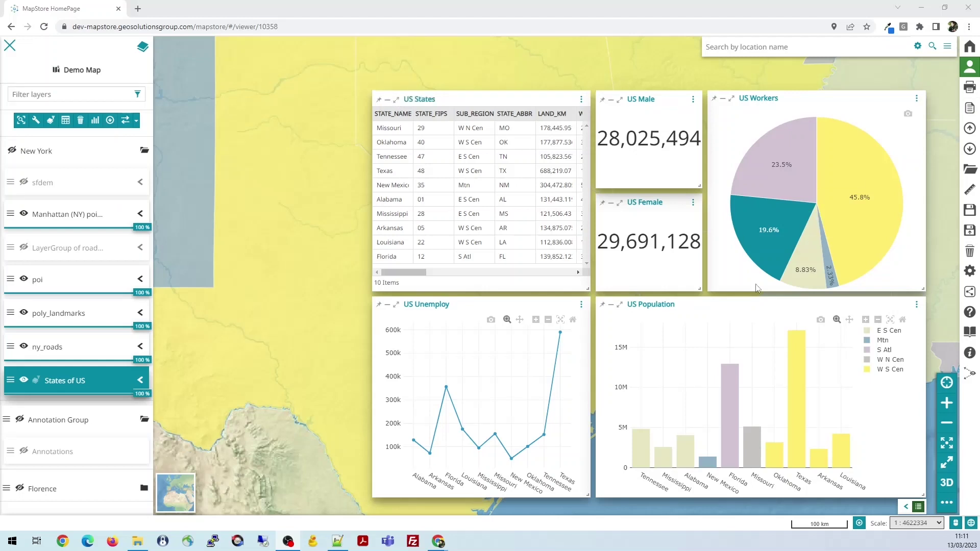
click(620, 306)
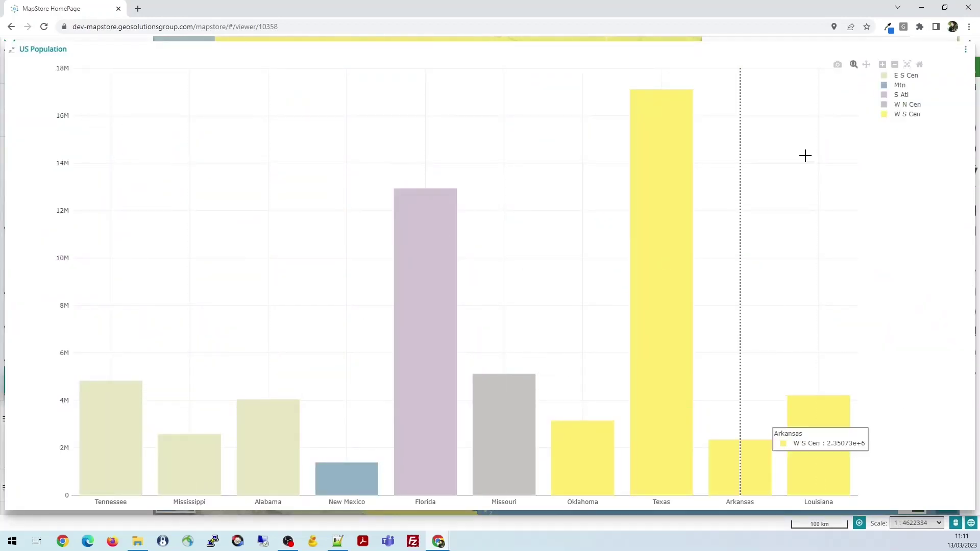
Minimize the US Population chart back to normal size and nudge the US States table
click(11, 53)
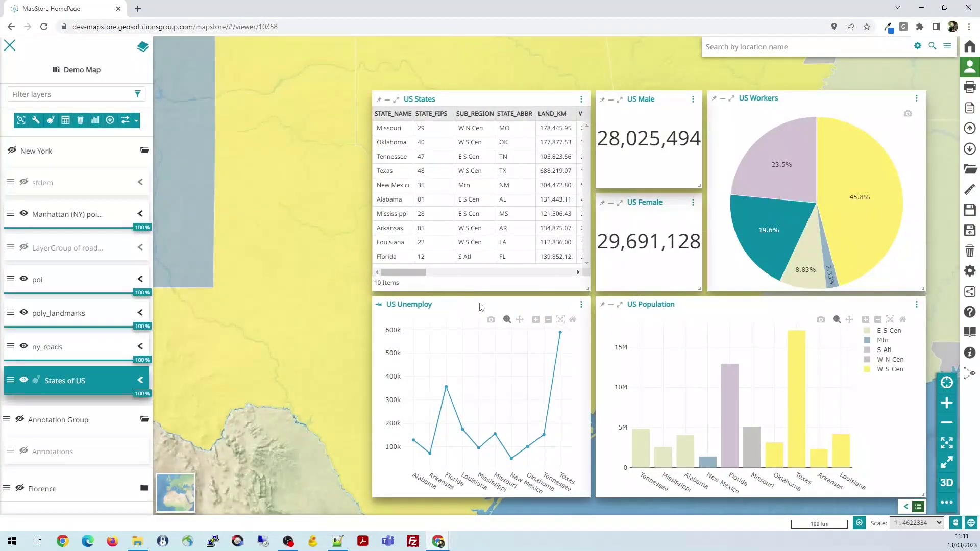
mouse_move(477, 95)
mouse_down()
mouse_move(346, 87)
mouse_move(475, 95)
mouse_up()
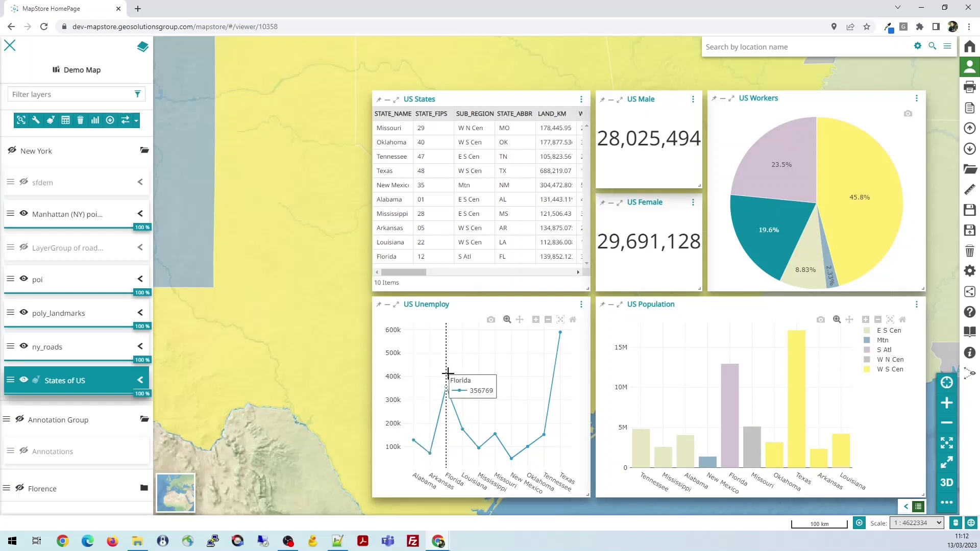
drag(440, 378, 537, 453)
drag(481, 408, 435, 412)
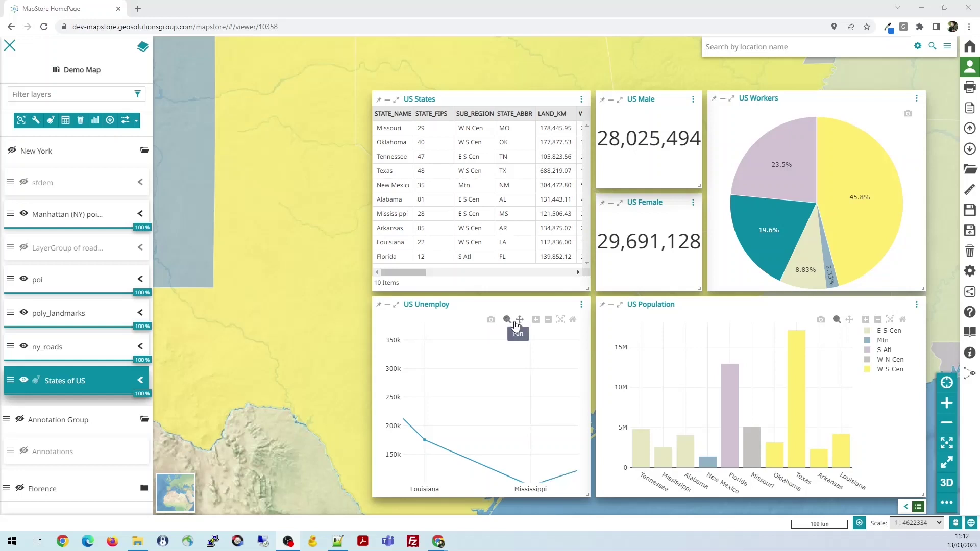
click(536, 320)
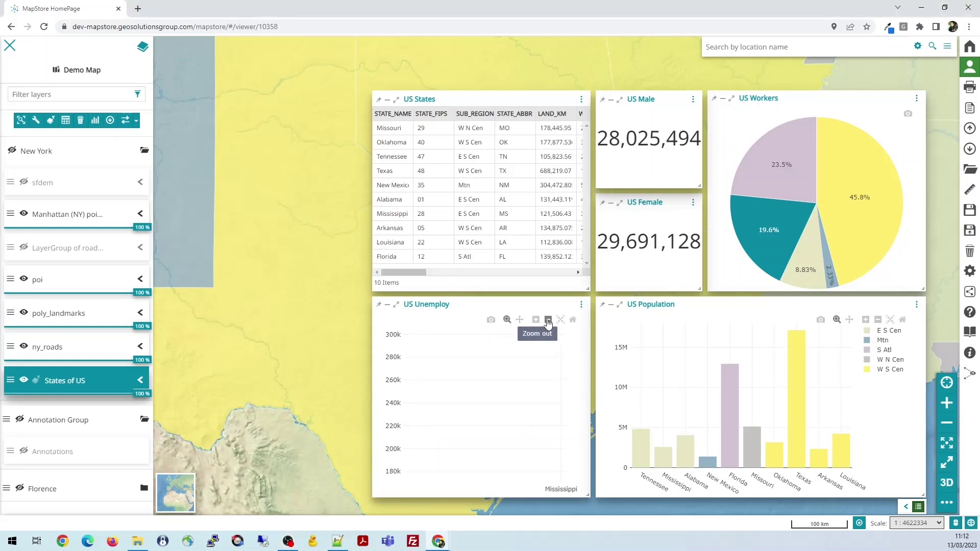
click(536, 321)
click(573, 322)
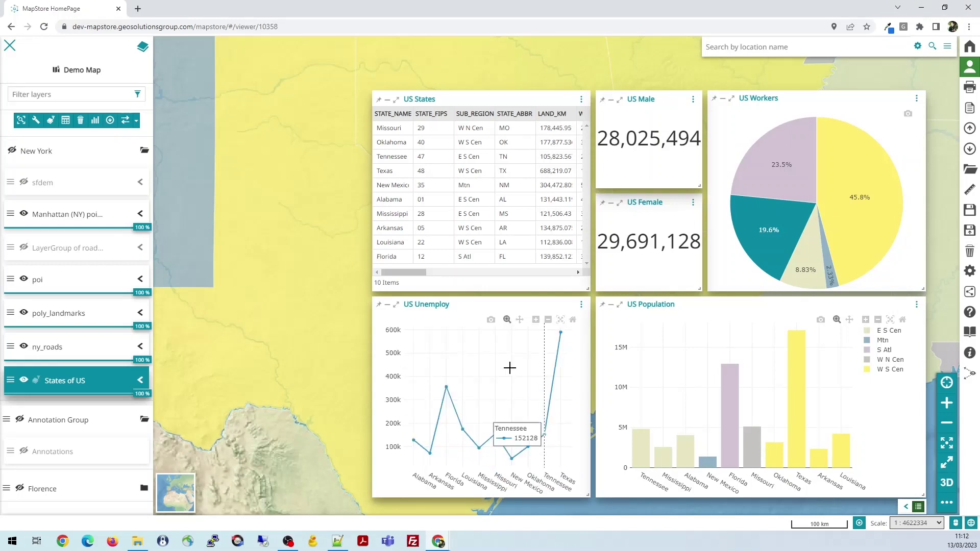
mouse_move(447, 389)
mouse_move(552, 415)
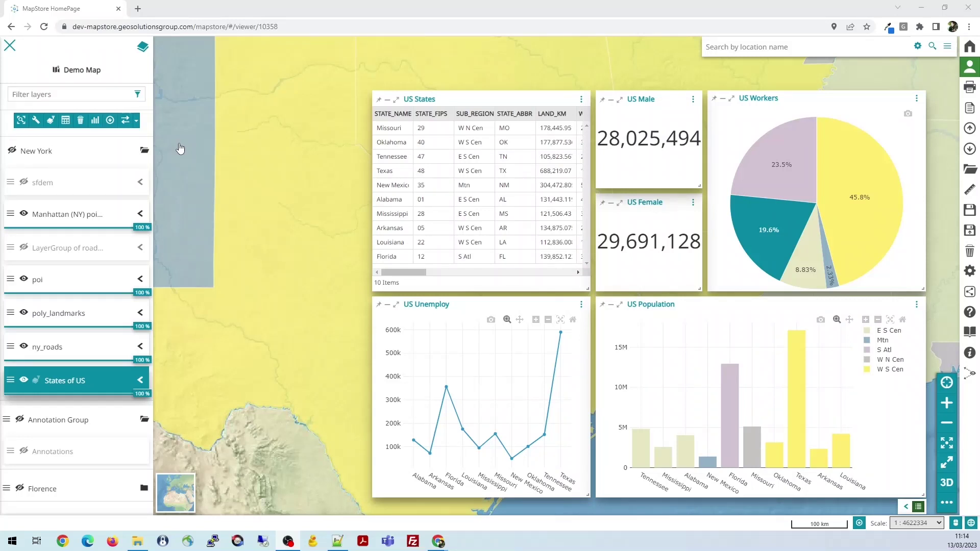
click(110, 121)
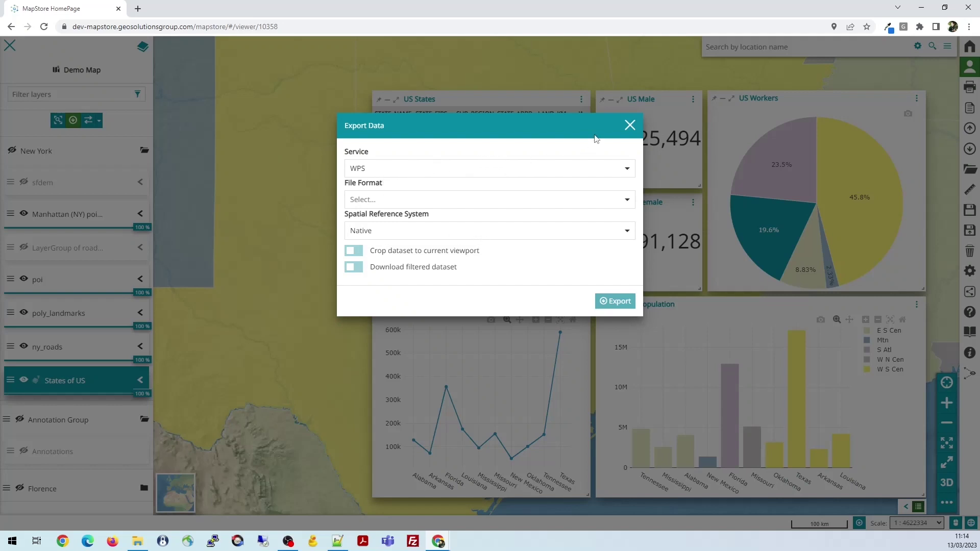
click(630, 127)
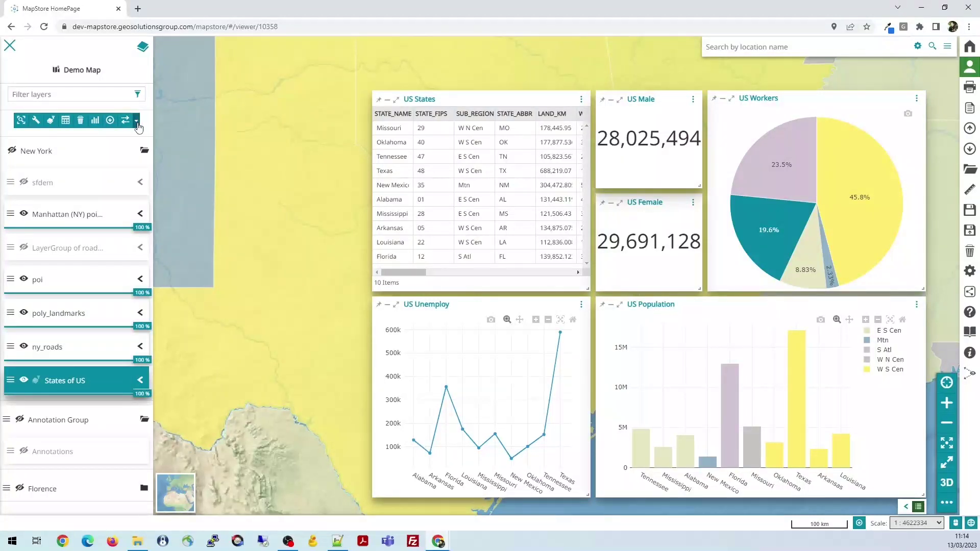
Collapse all dashboard widgets and pan the map east until New York is in view
click(907, 507)
click(918, 507)
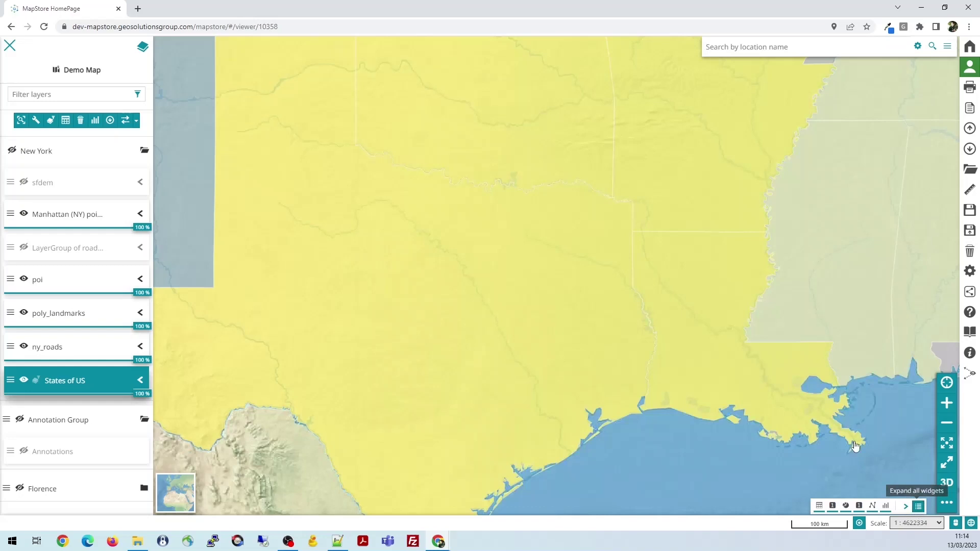
scroll(461, 374, up, 2)
scroll(477, 350, down, 1)
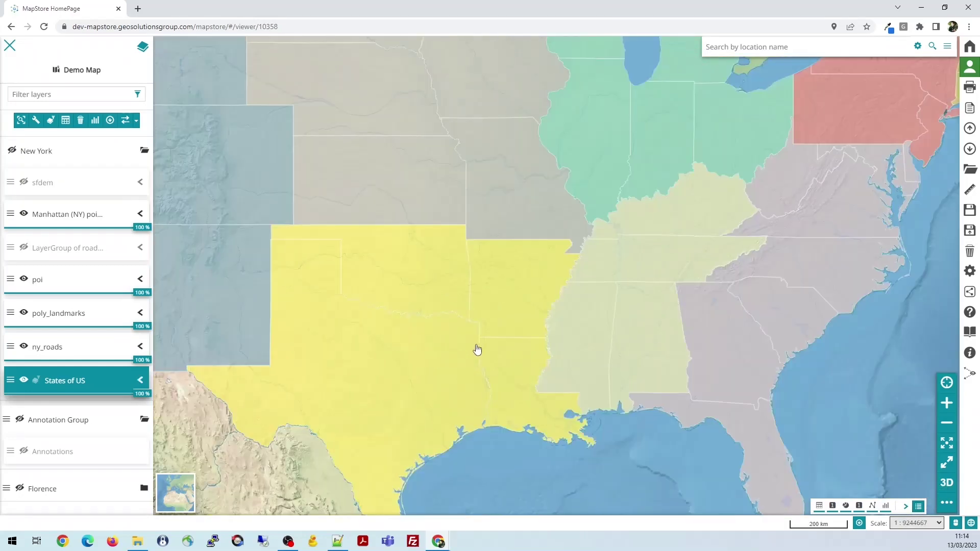
drag(476, 336, 571, 298)
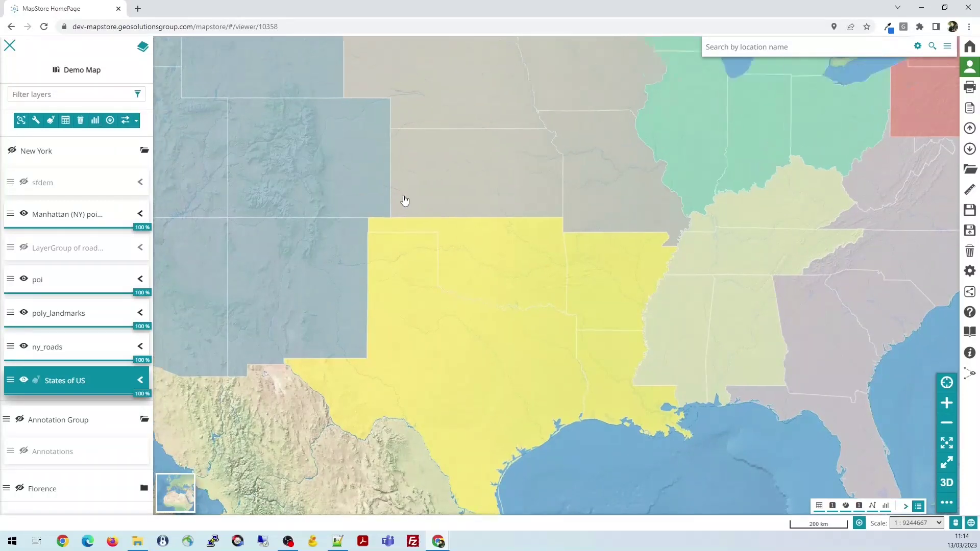
drag(400, 186, 250, 230)
drag(597, 173, 460, 203)
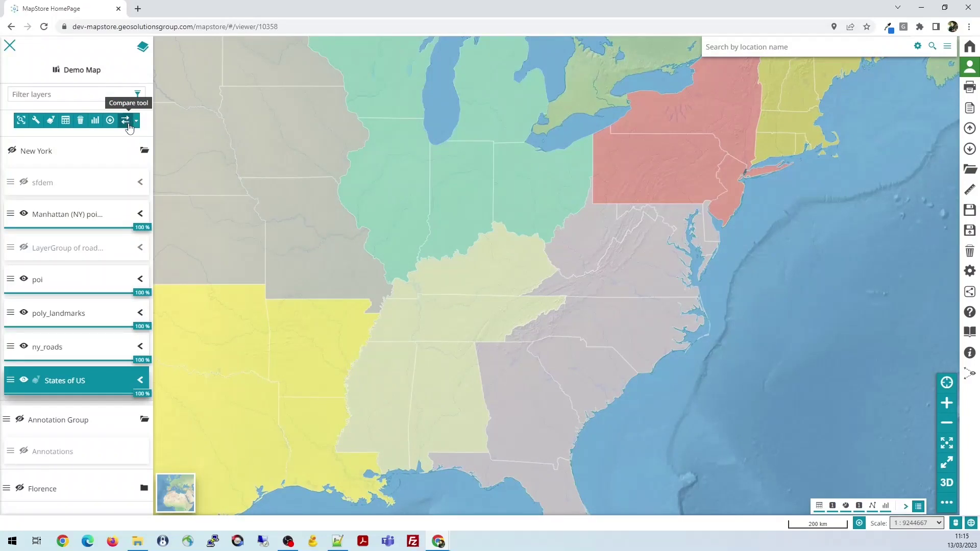
Zoom to the ny_roads layer extent and centre the view on midtown Manhattan
click(56, 351)
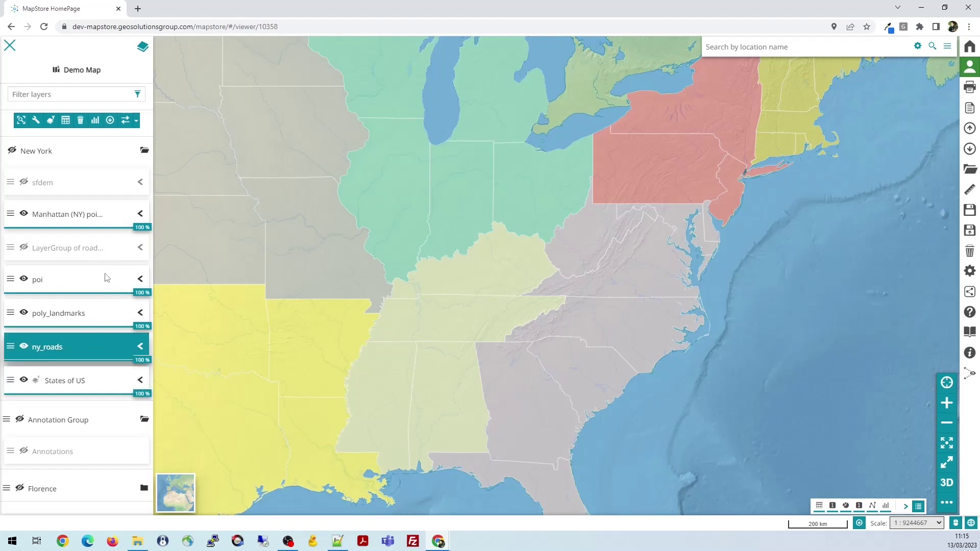
click(21, 120)
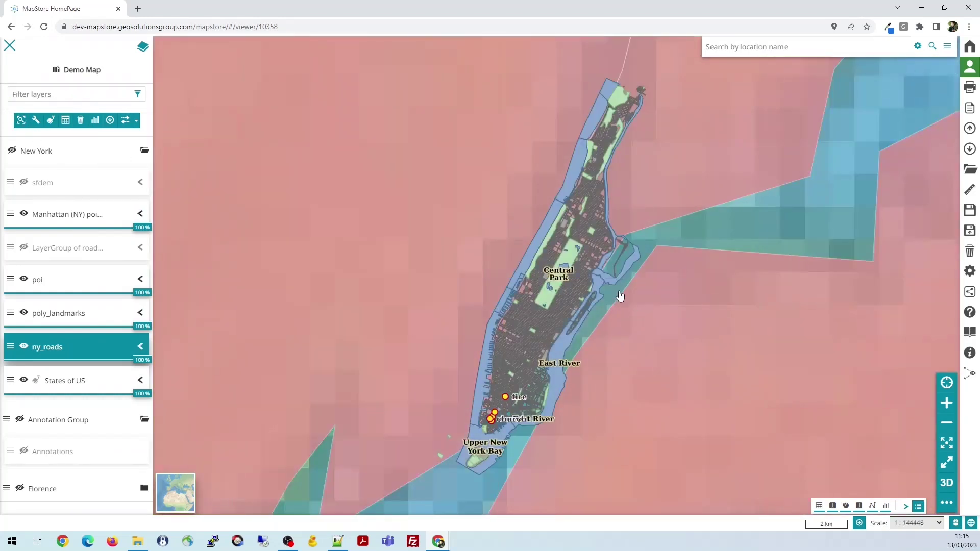
scroll(611, 306, up, 1)
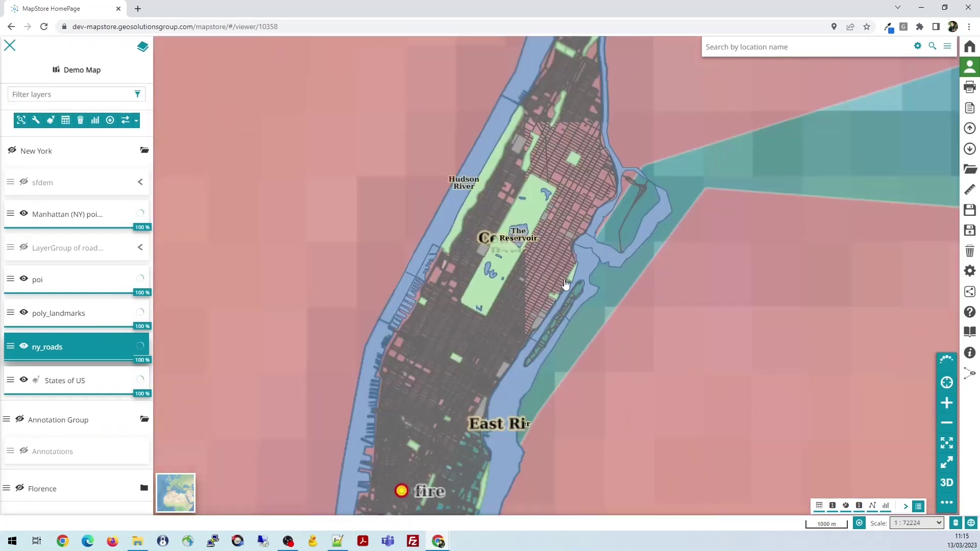
drag(607, 305, 645, 223)
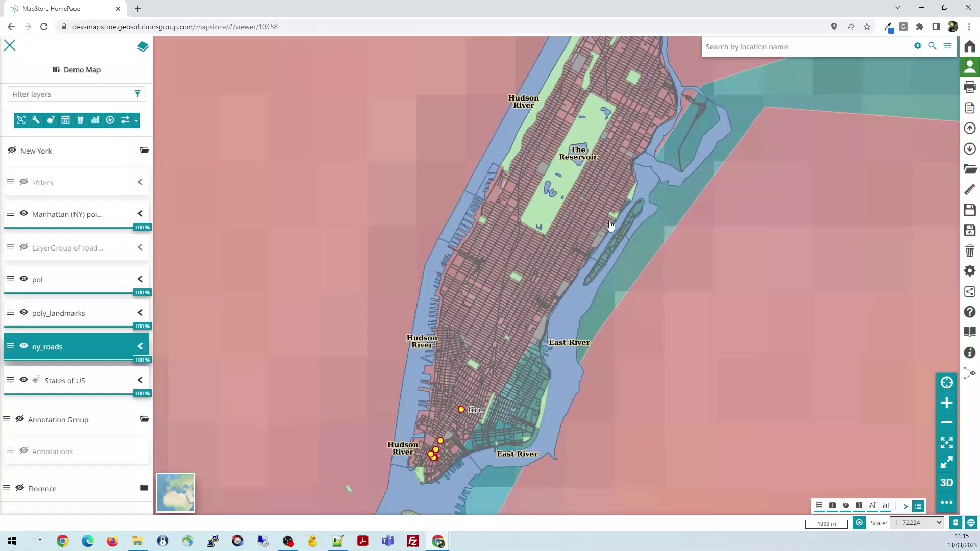
scroll(611, 233, down, 1)
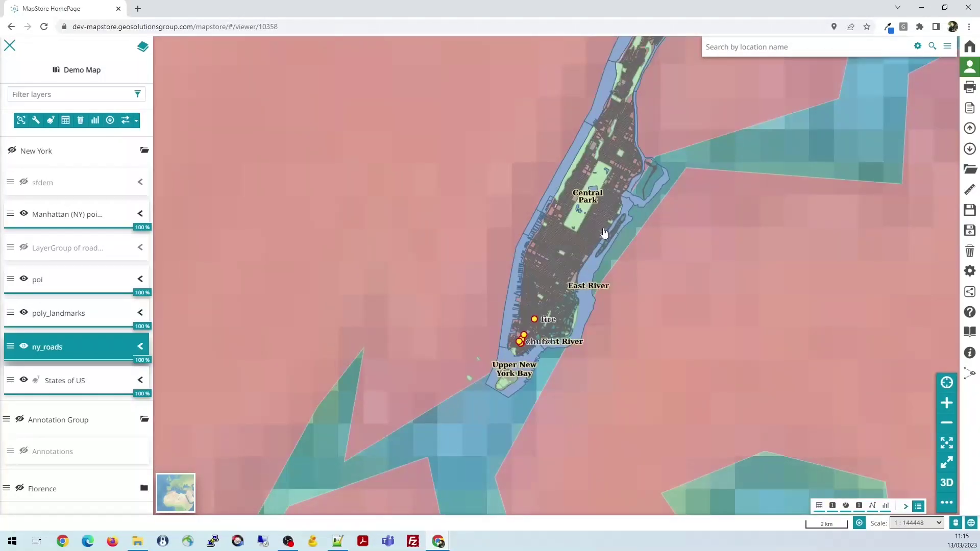
scroll(603, 233, up, 1)
drag(614, 207, 559, 215)
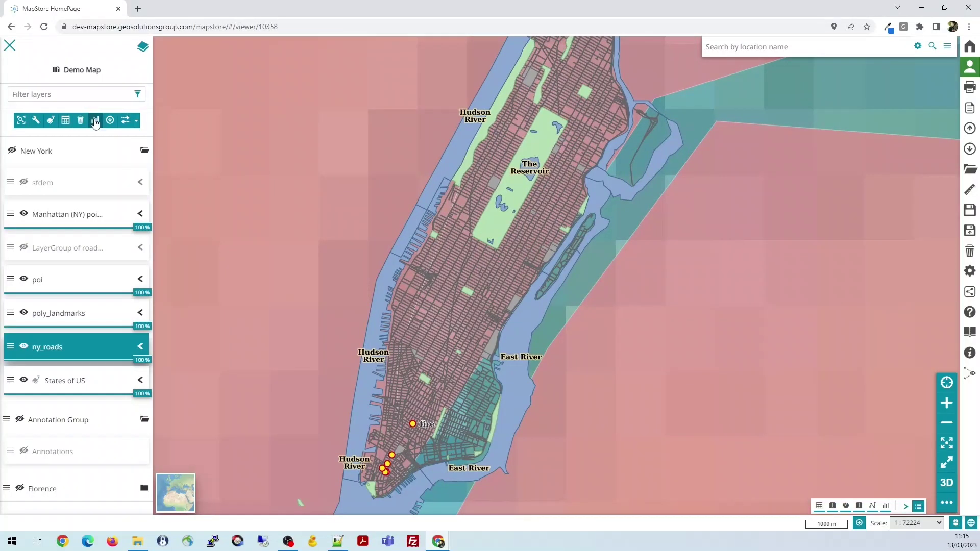
Turn on swipe comparison, sweep the divider across Manhattan, and show the comparison mode list
click(128, 123)
drag(484, 277, 385, 298)
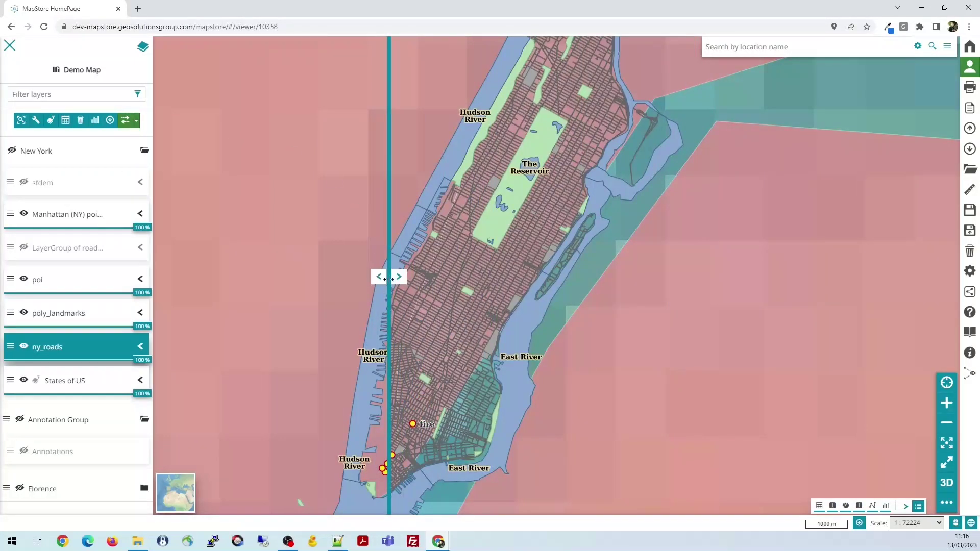
drag(396, 277, 355, 249)
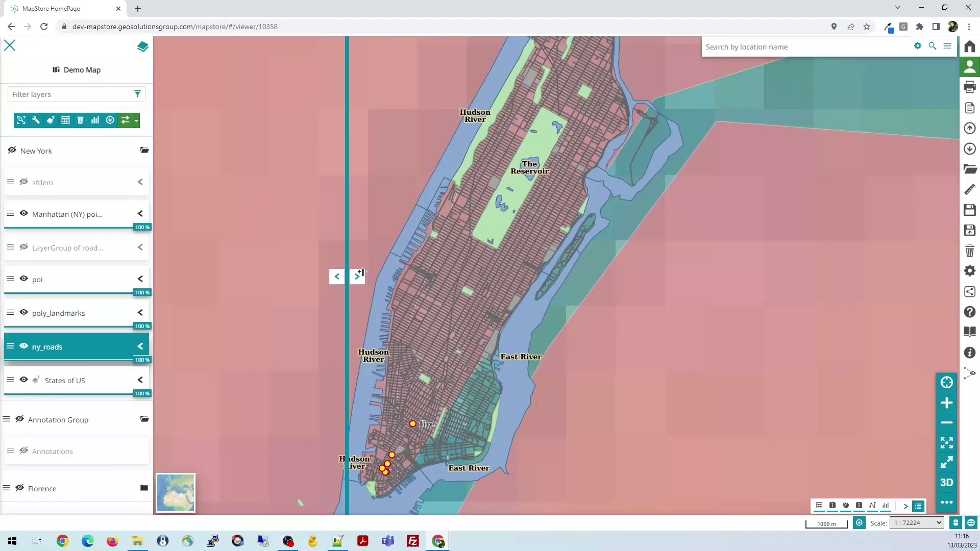
click(138, 122)
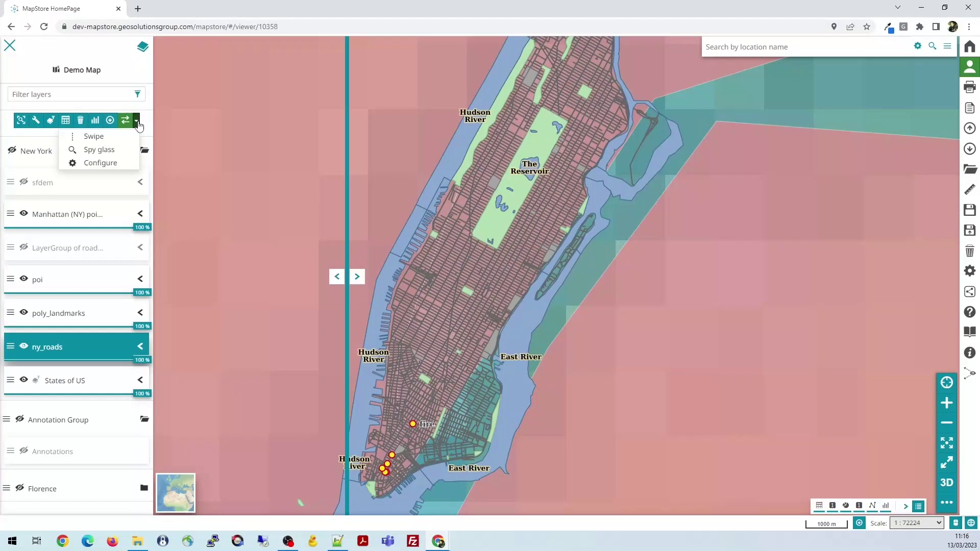
Preview ny_roads through the Spy glass lens and check its Radius setting
click(107, 152)
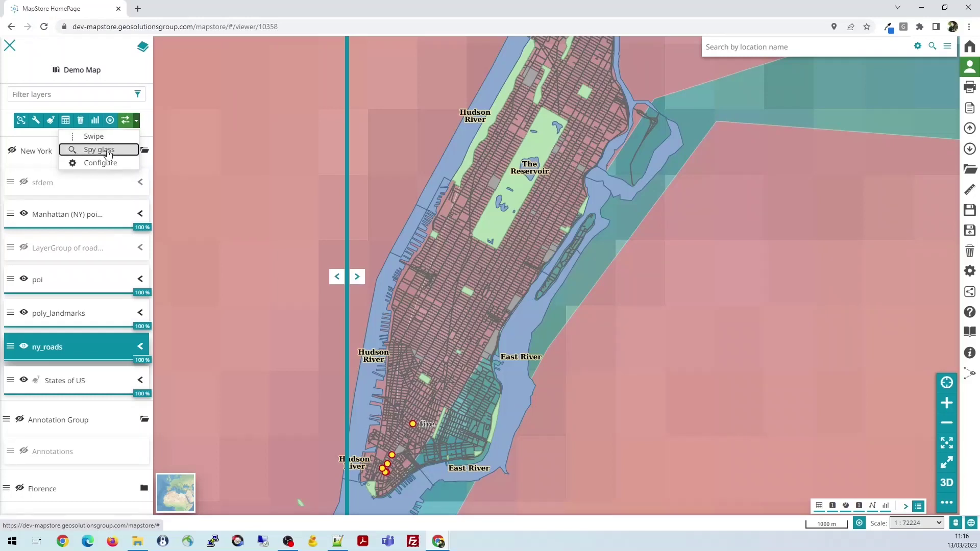
click(108, 152)
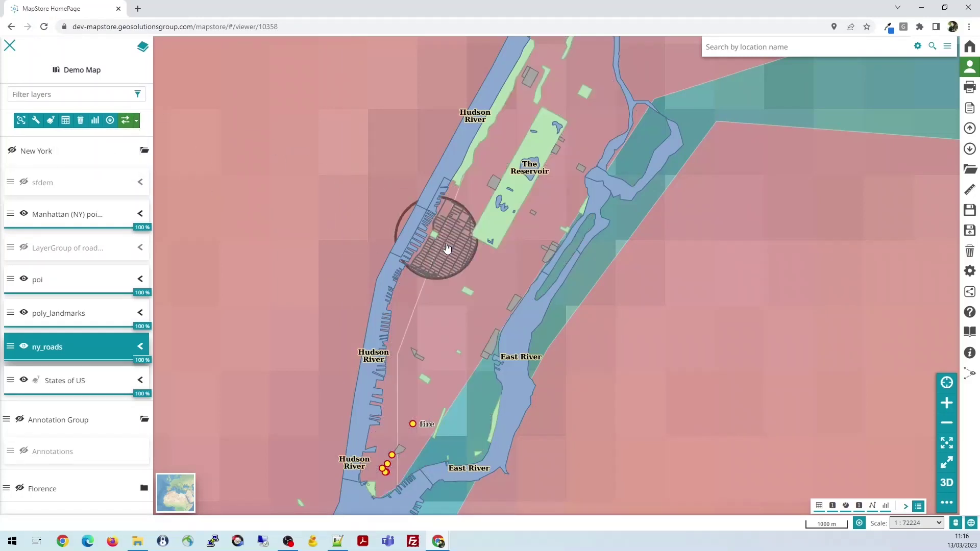
drag(478, 257, 499, 228)
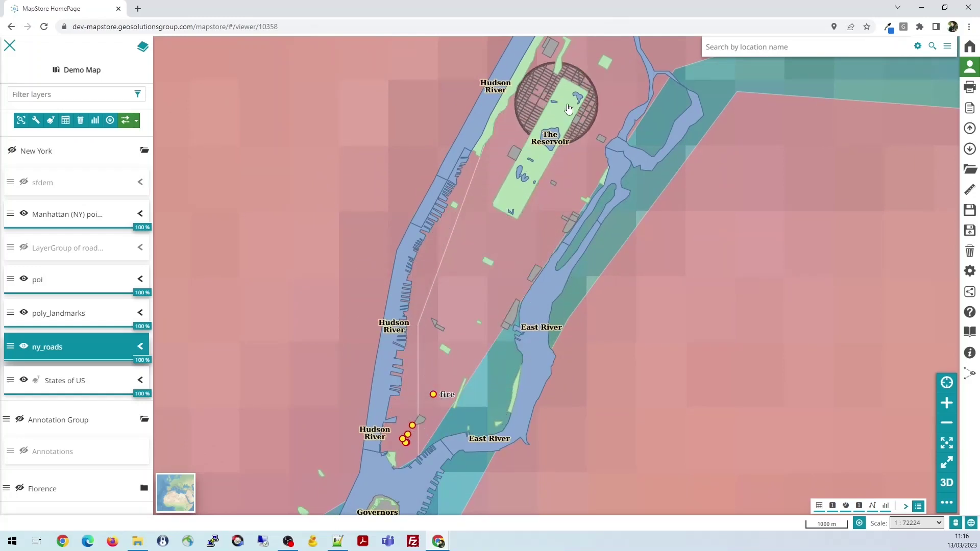
click(137, 126)
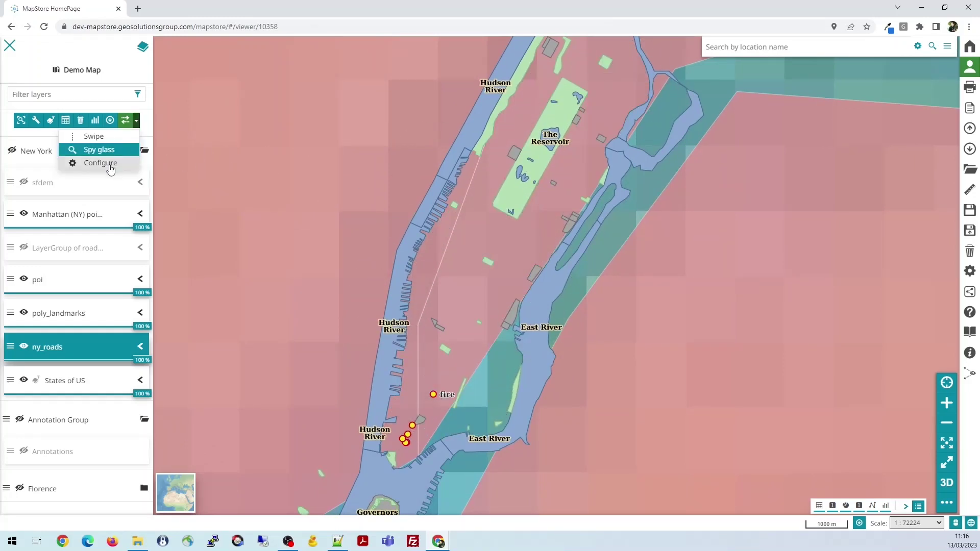
click(109, 164)
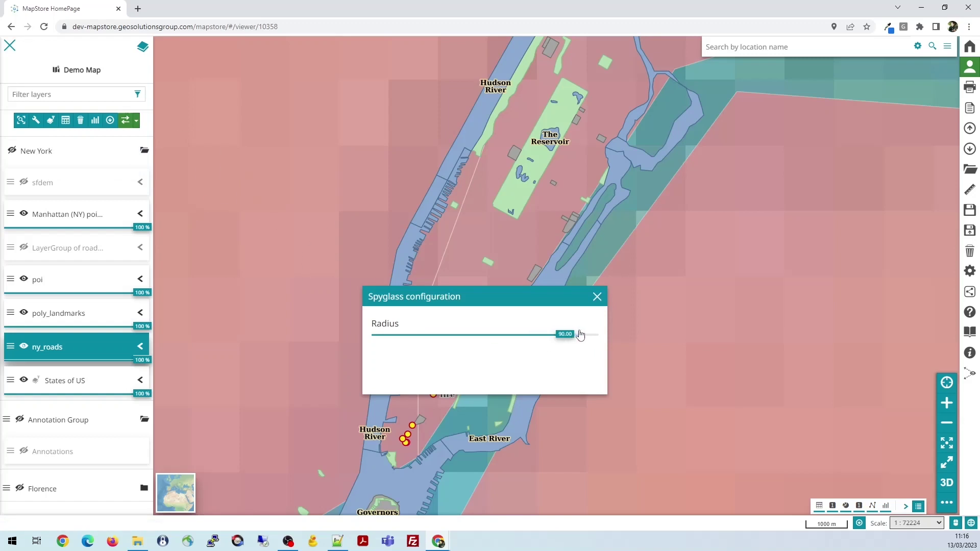
click(597, 297)
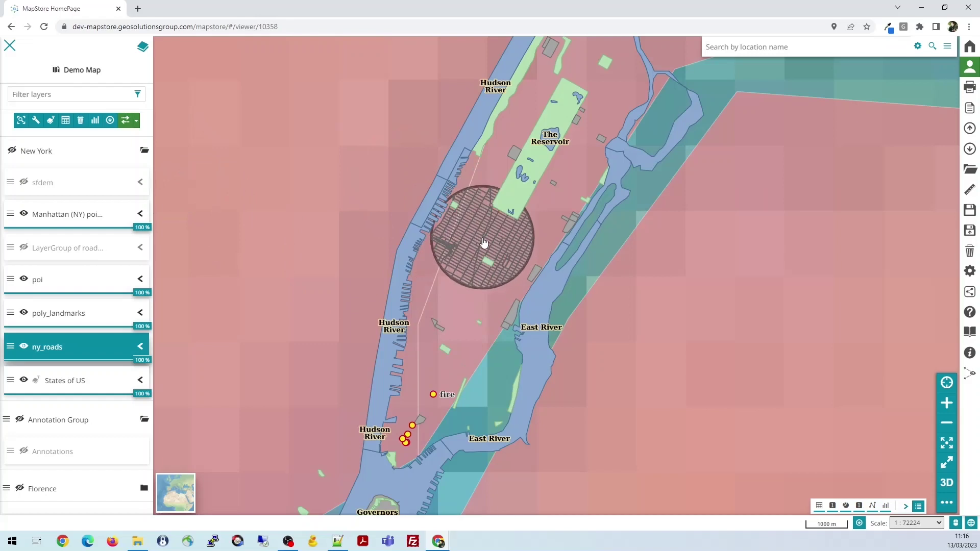
Zoom in, switch back to Swipe and drag the divider across Midtown
scroll(483, 242, up, 1)
click(137, 124)
click(120, 134)
drag(486, 276, 398, 249)
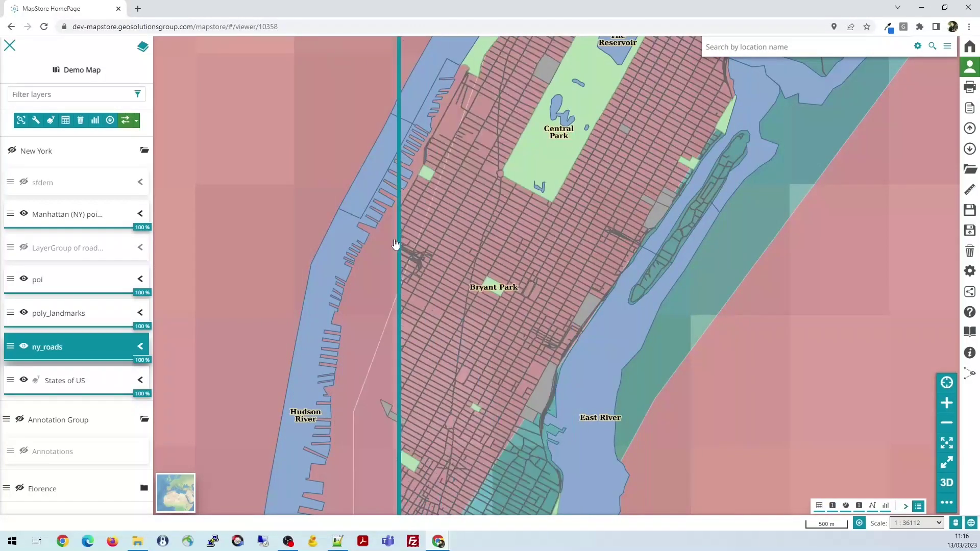
Switch off the swipe comparison on ny_roads with the Compare tool
click(124, 122)
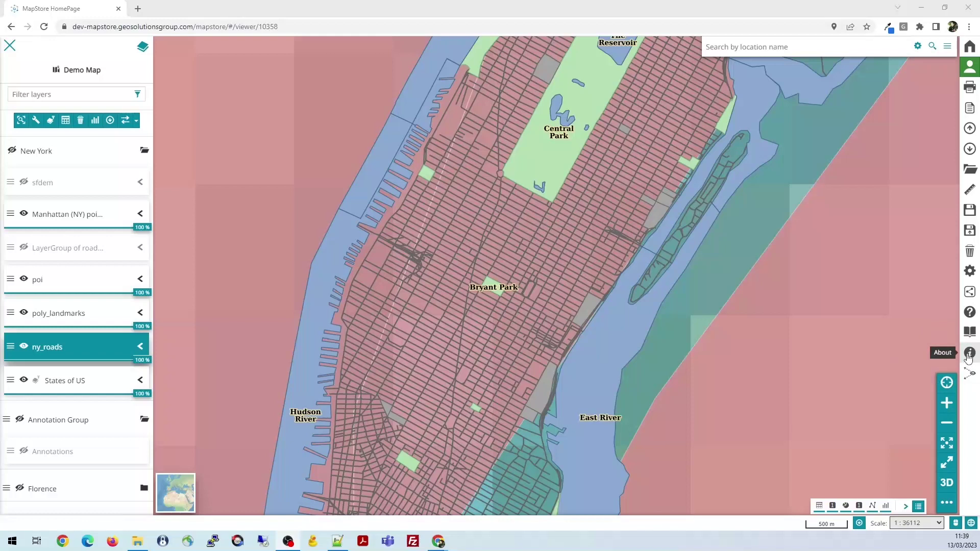
Open the MapStore Plugins documentation and search 'toc' to reach the TOC plugin entry
click(970, 315)
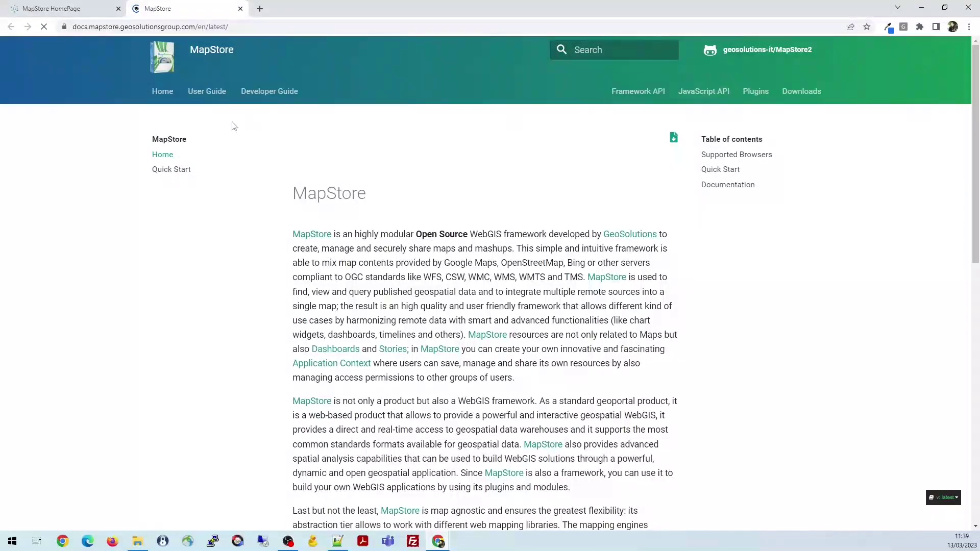
click(757, 95)
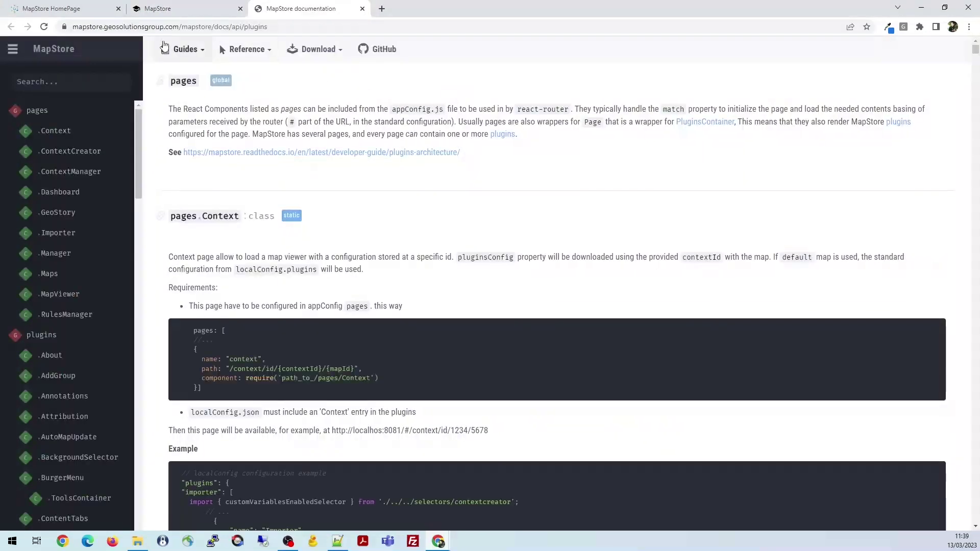
click(54, 87)
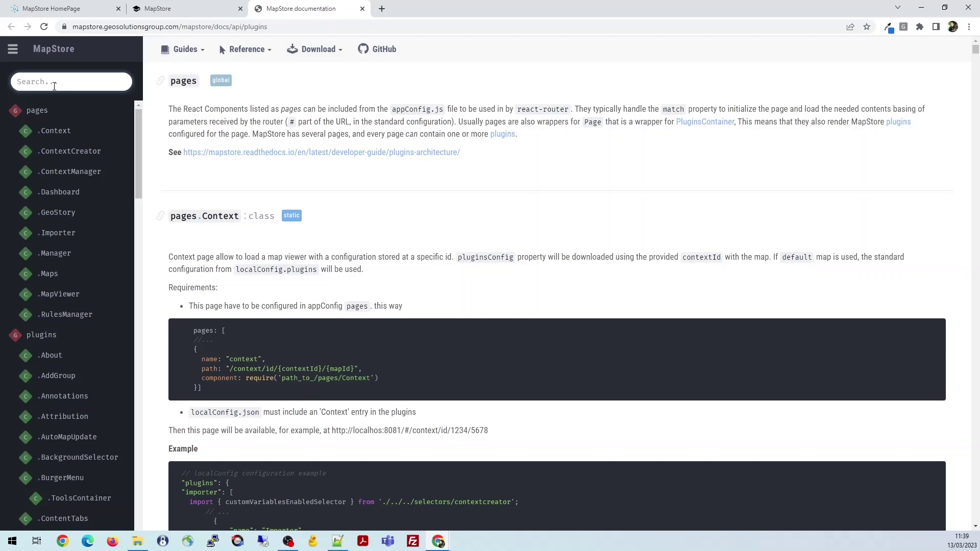
text(toc)
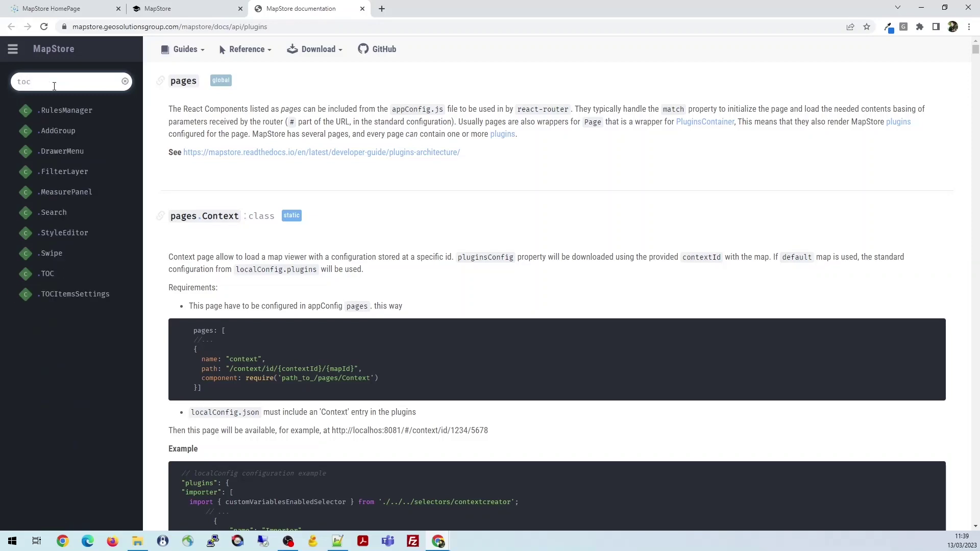
click(47, 274)
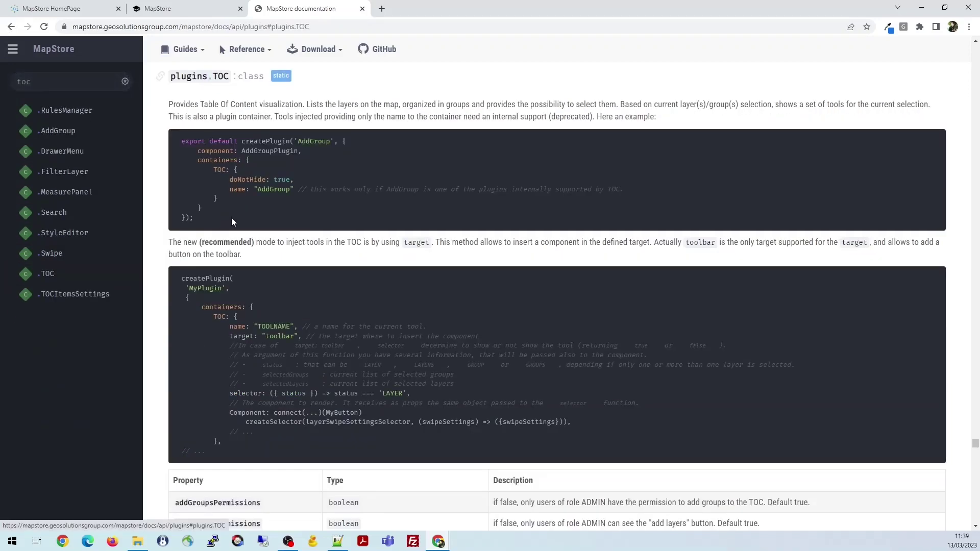
Read through the TOC plugin's cfg options, then return to the Demo Map tab
scroll(252, 164, down, 10)
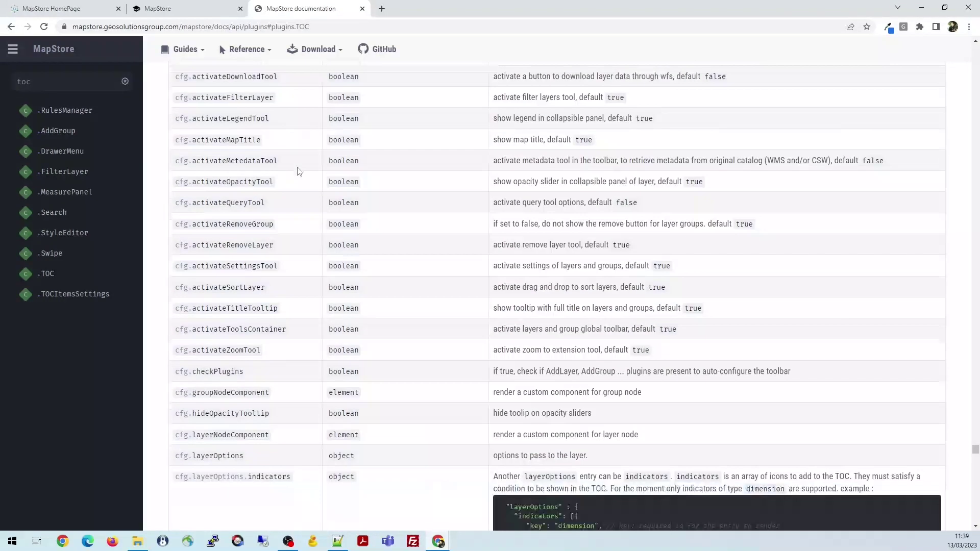
scroll(299, 171, down, 3)
scroll(294, 174, up, 5)
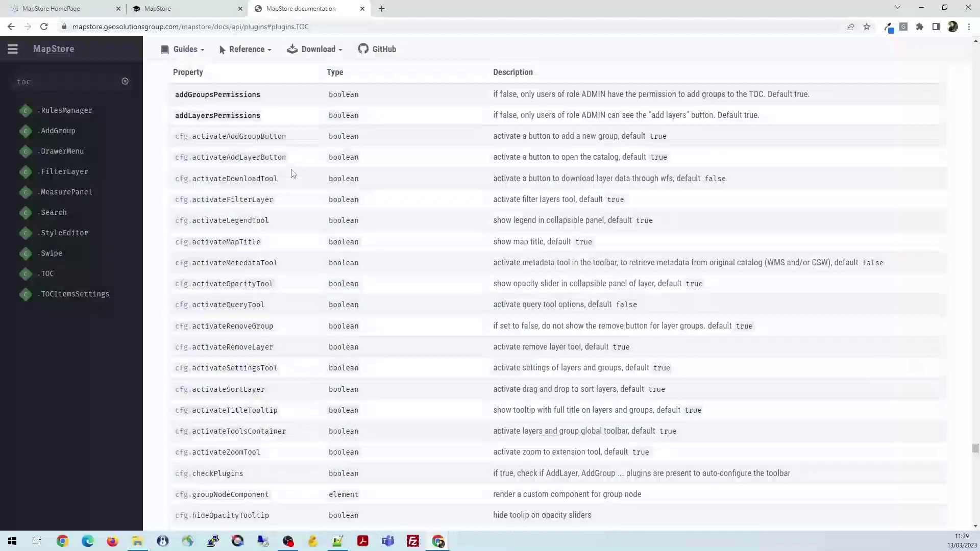
scroll(281, 186, up, 3)
scroll(319, 275, down, 3)
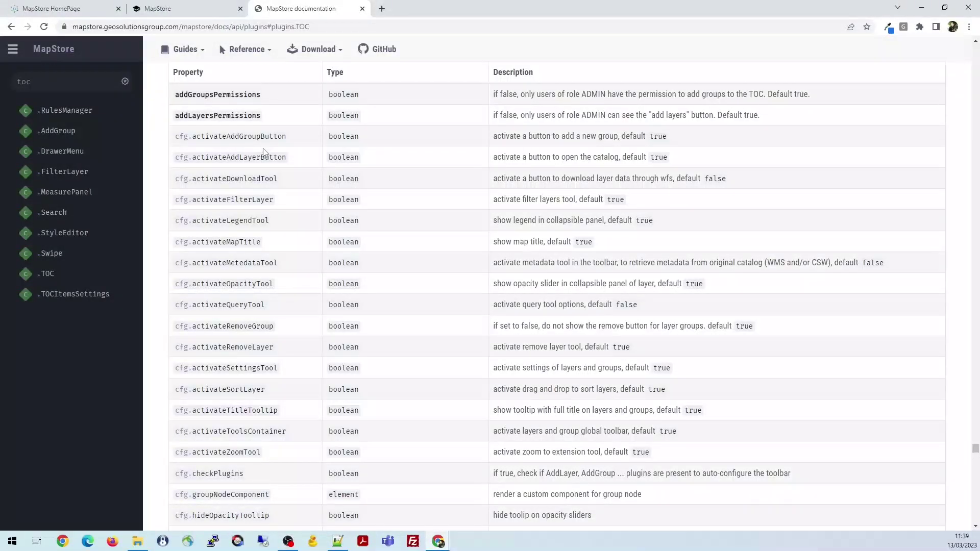
scroll(430, 144, down, 10)
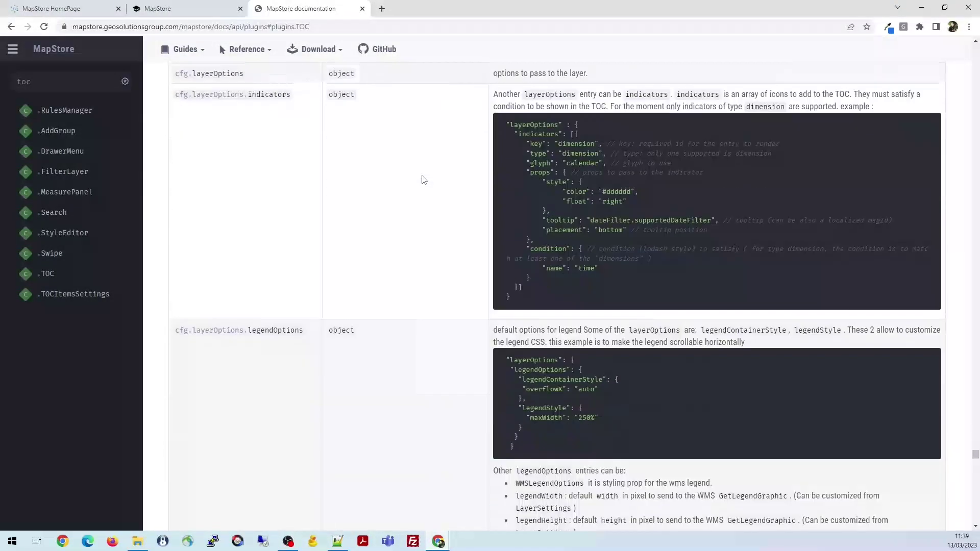
scroll(422, 180, down, 9)
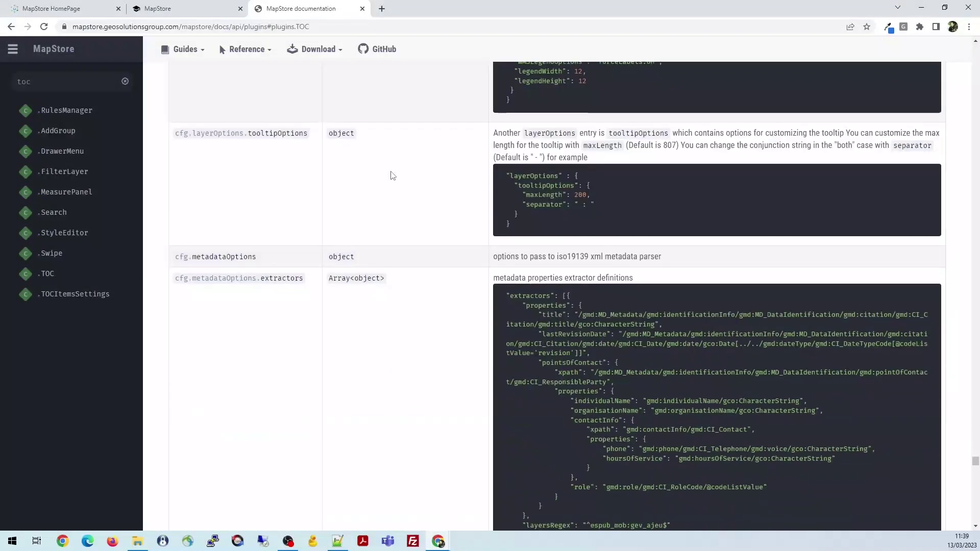
scroll(405, 177, down, 10)
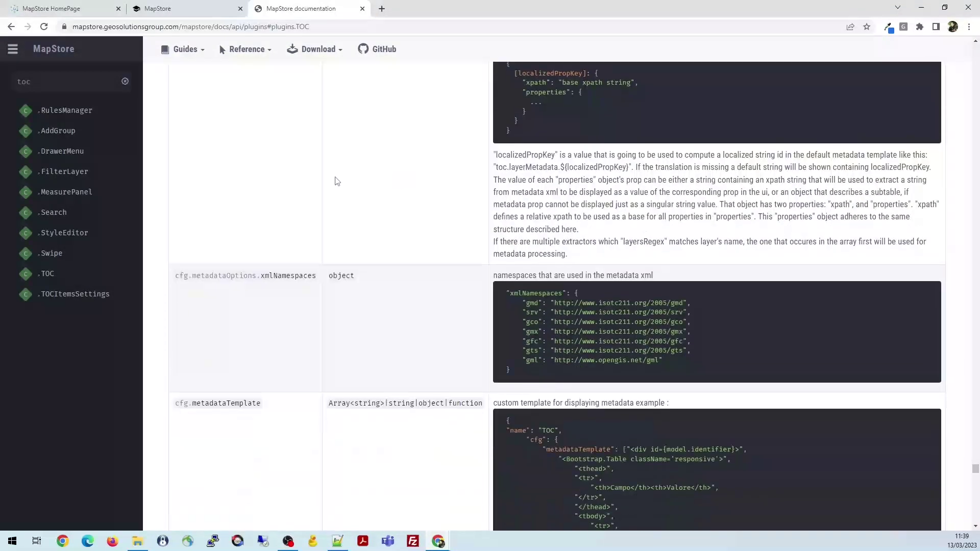
scroll(357, 228, down, 10)
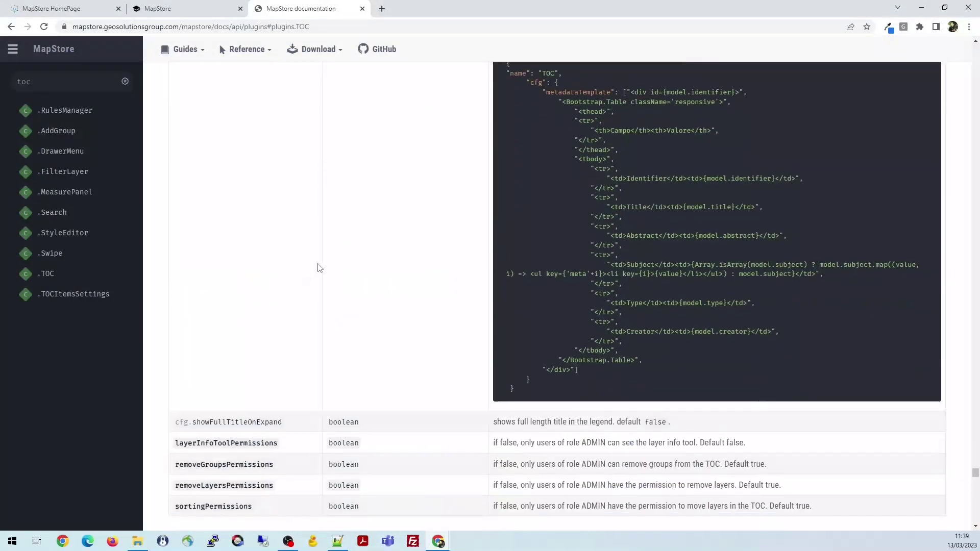
scroll(319, 269, up, 12)
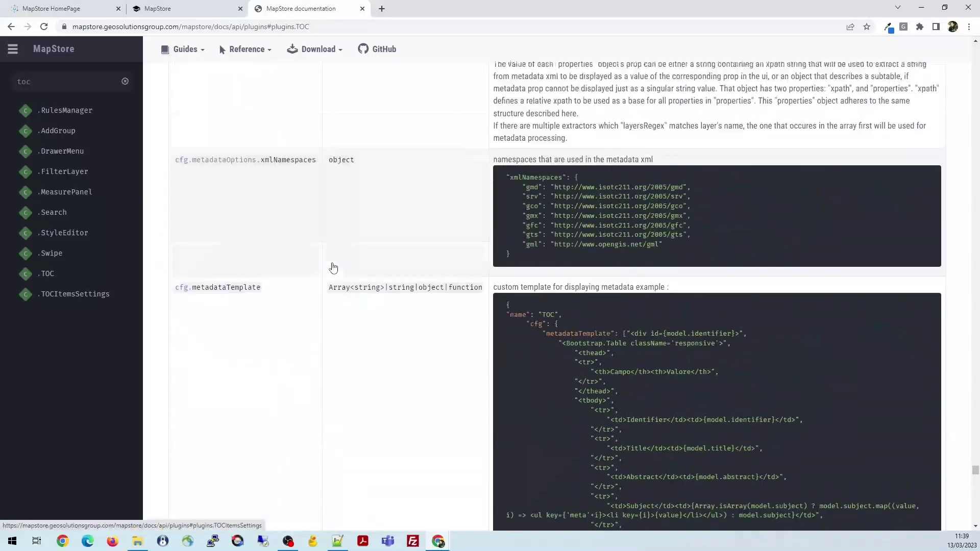
scroll(332, 266, up, 15)
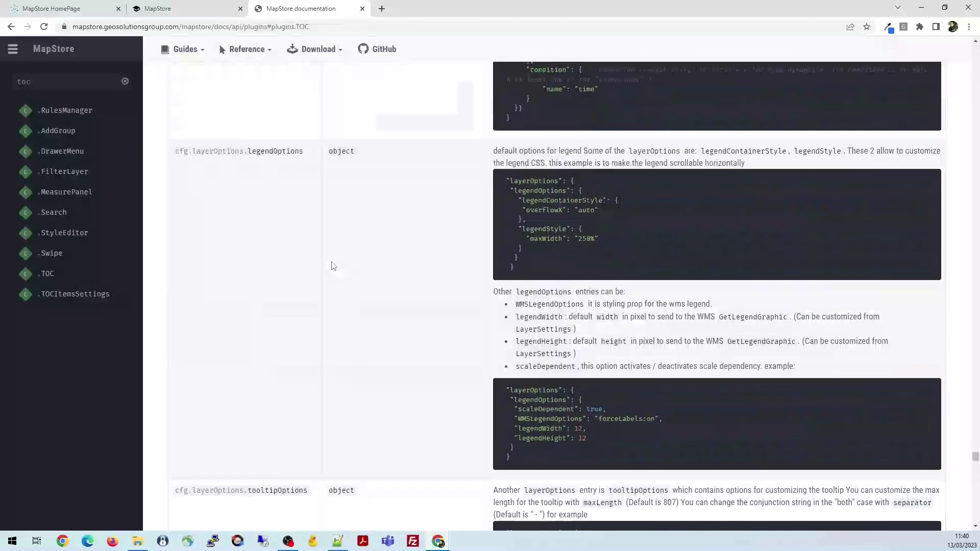
scroll(330, 264, up, 15)
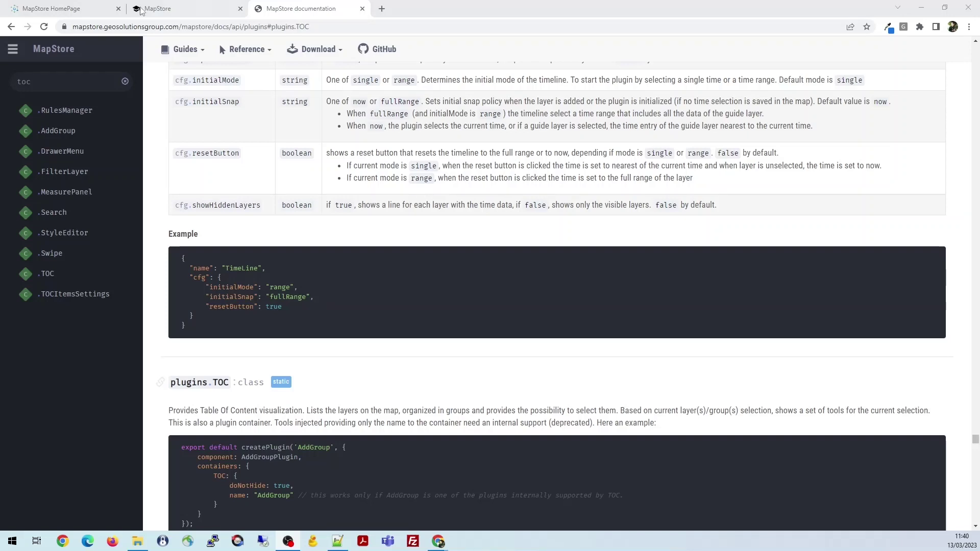
click(80, 9)
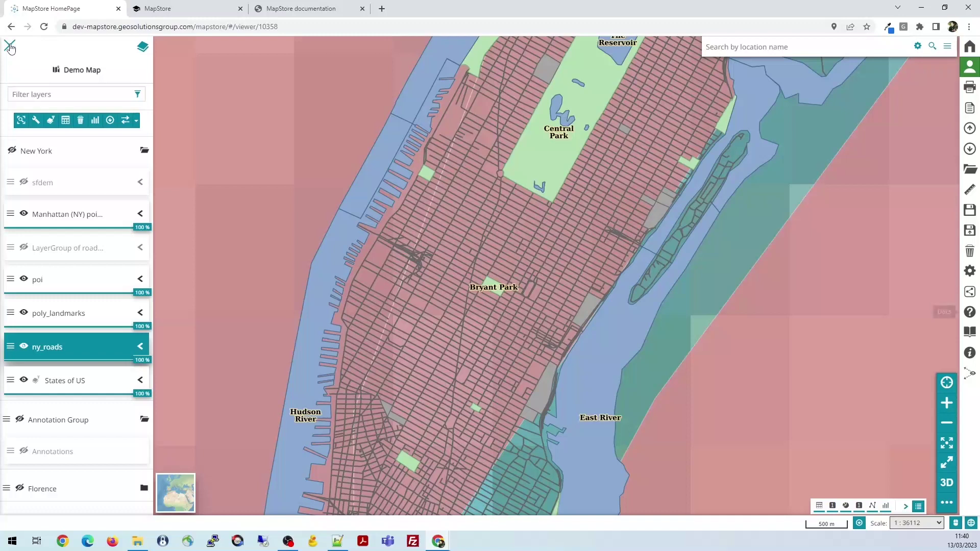
Zoom the map to the States of US layer extent and hide the layers panel
click(10, 48)
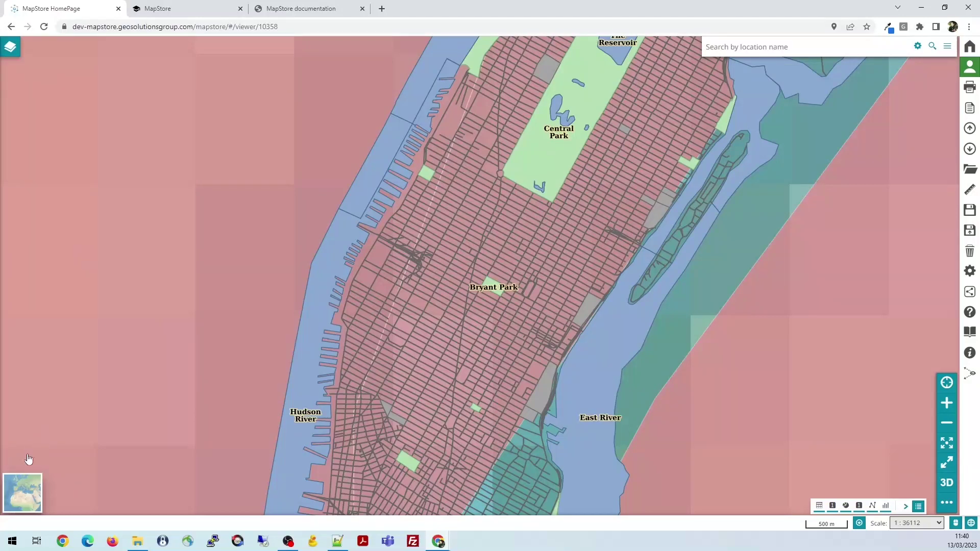
click(28, 496)
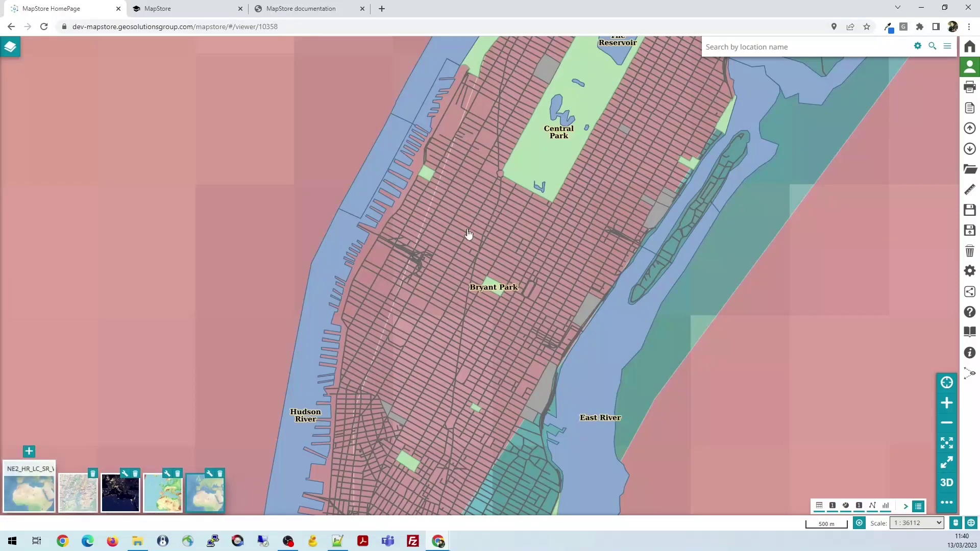
click(9, 46)
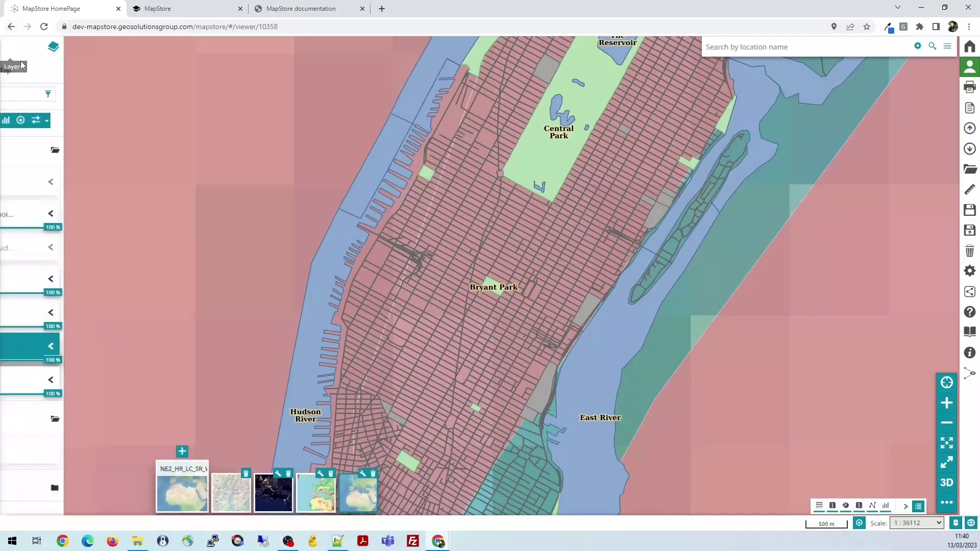
click(67, 378)
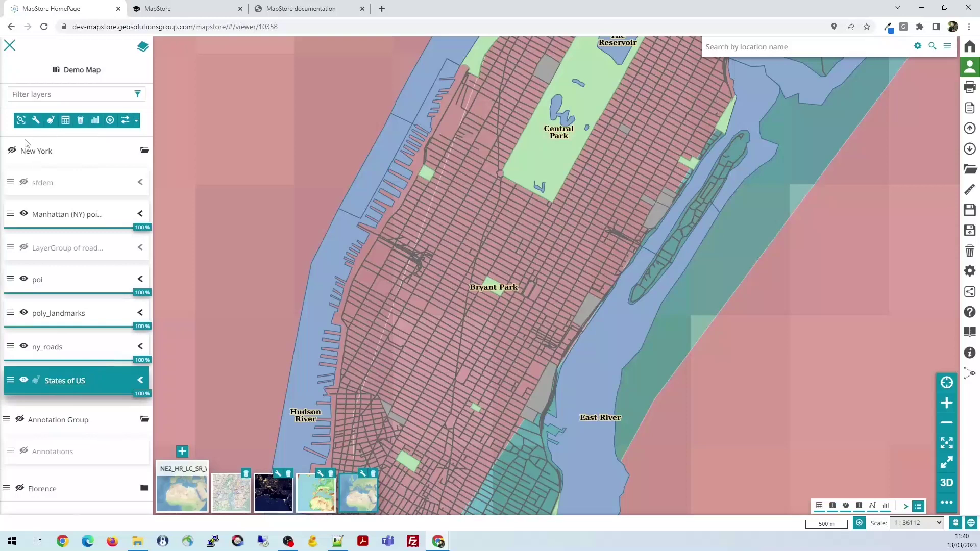
click(21, 120)
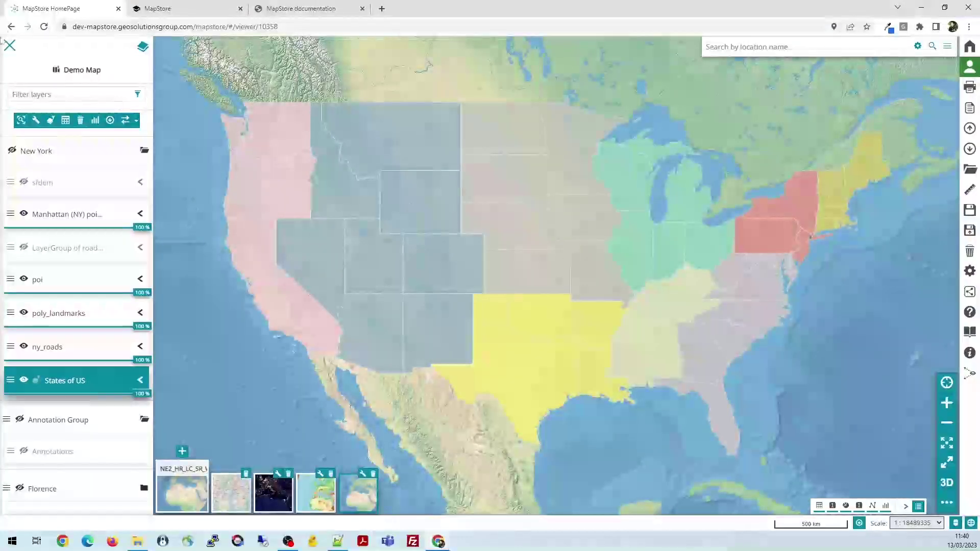
click(418, 171)
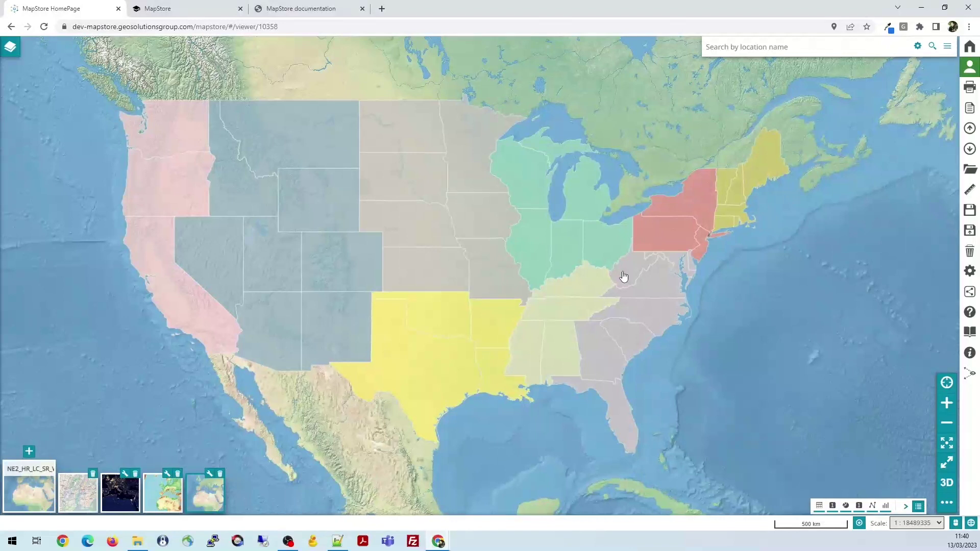
Try the Open Street Map and NASAGIBS Night 2012 backgrounds, then settle on OpenTopoMap
scroll(623, 277, down, 1)
drag(532, 247, 499, 260)
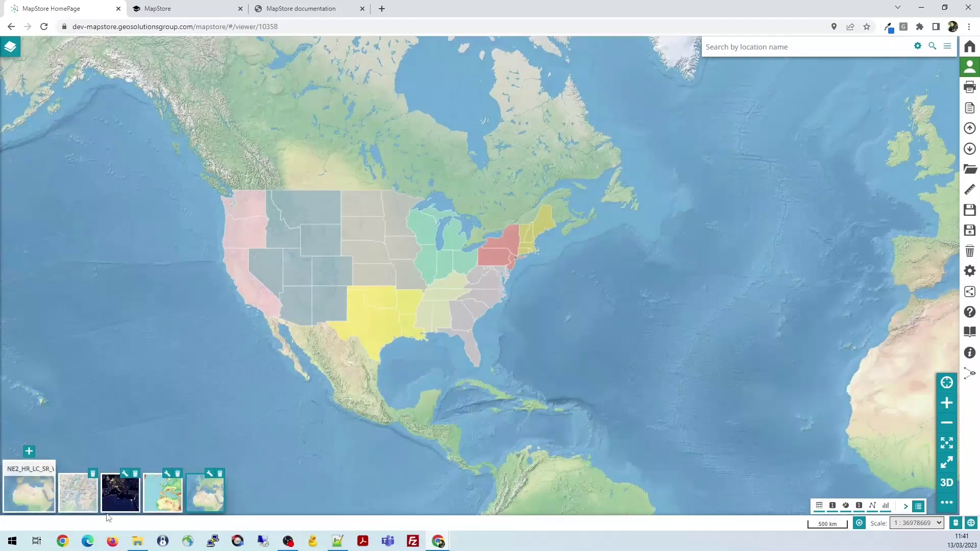
click(80, 503)
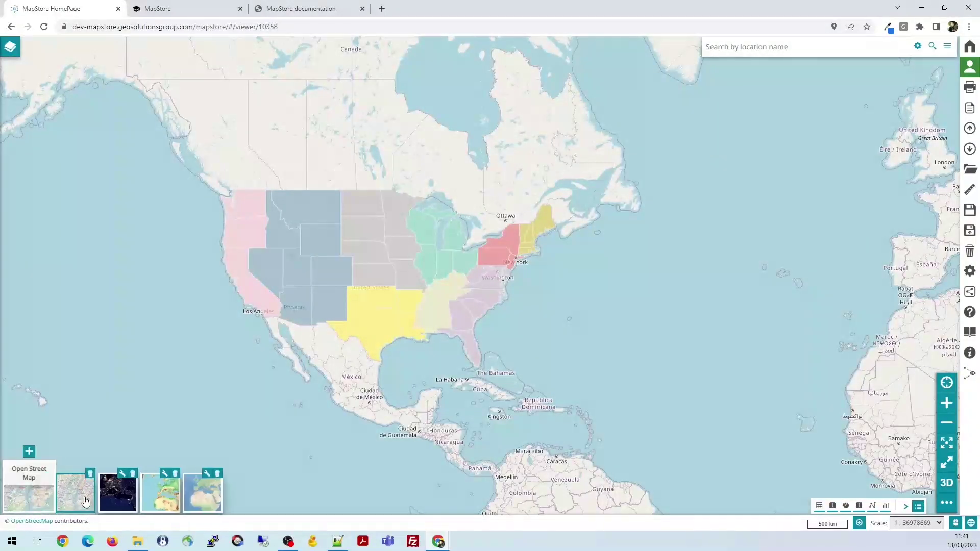
click(125, 497)
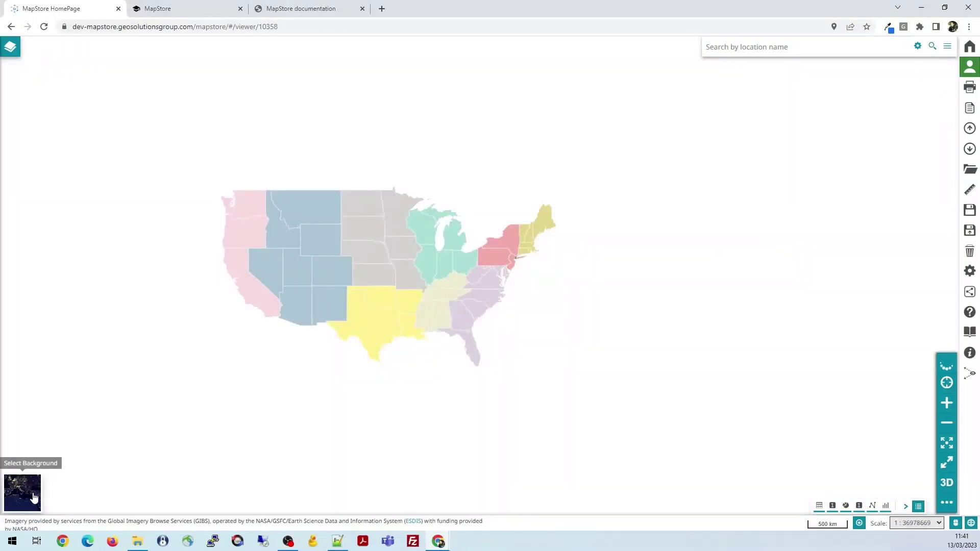
mouse_move(27, 498)
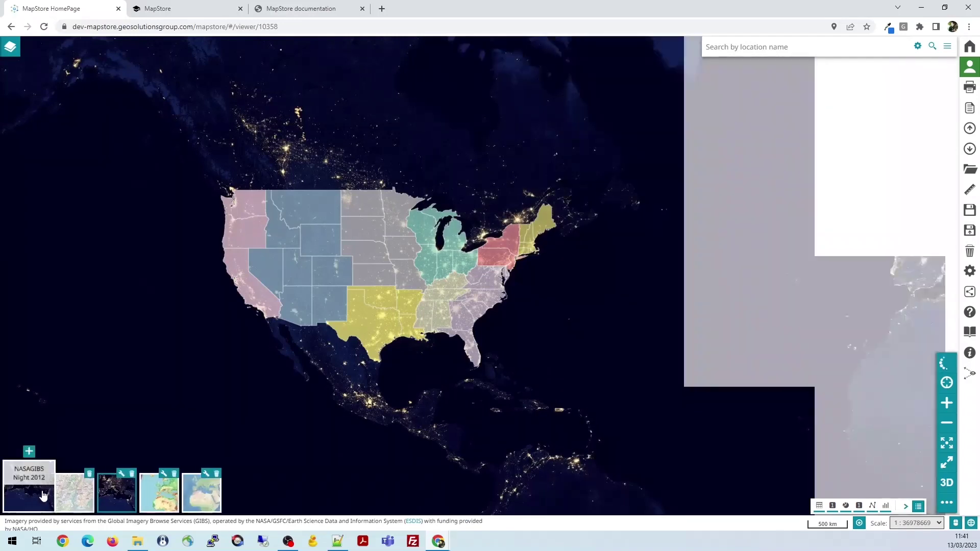
click(169, 499)
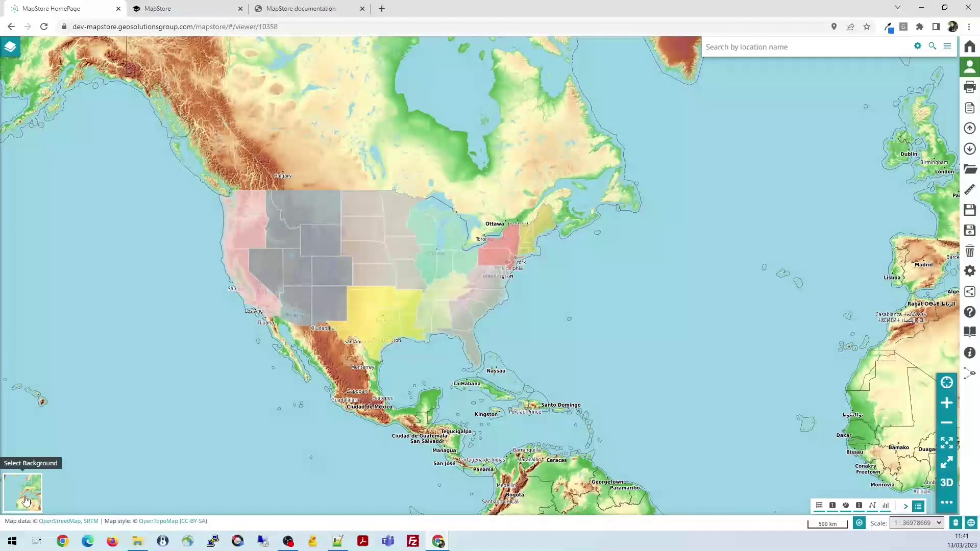
mouse_move(28, 494)
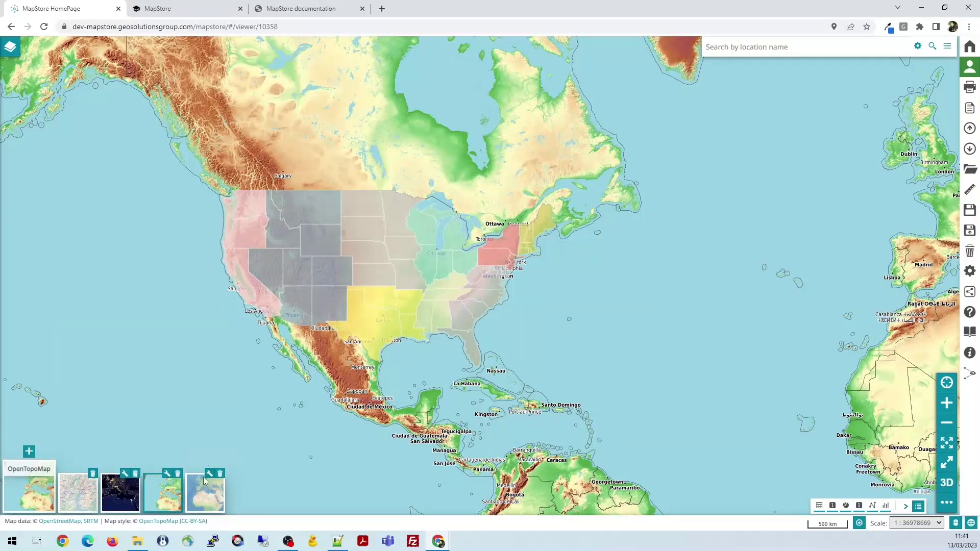
click(29, 453)
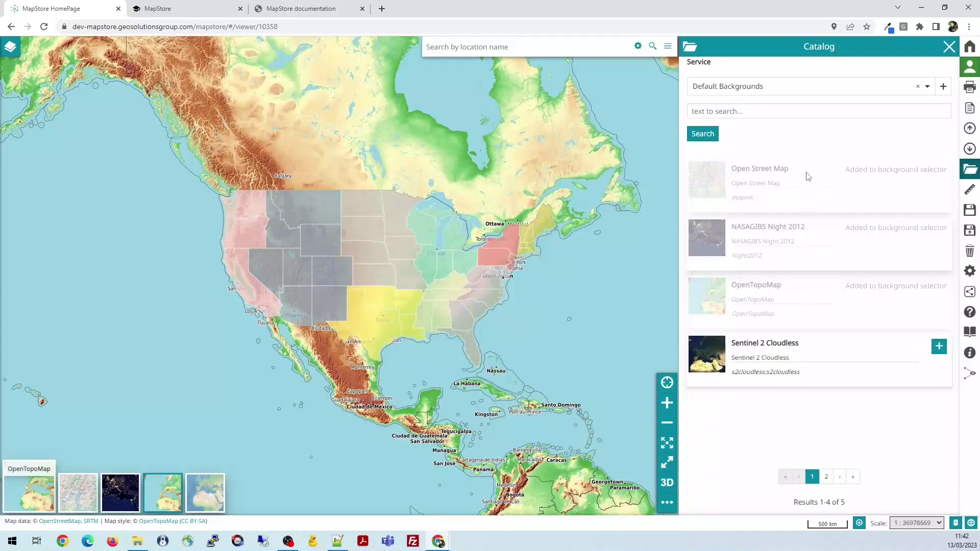
click(949, 47)
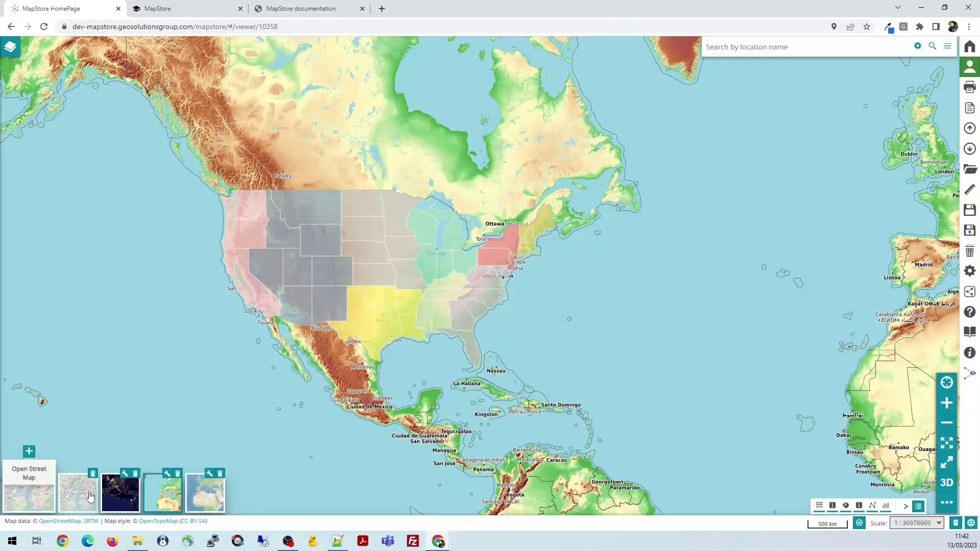
click(168, 474)
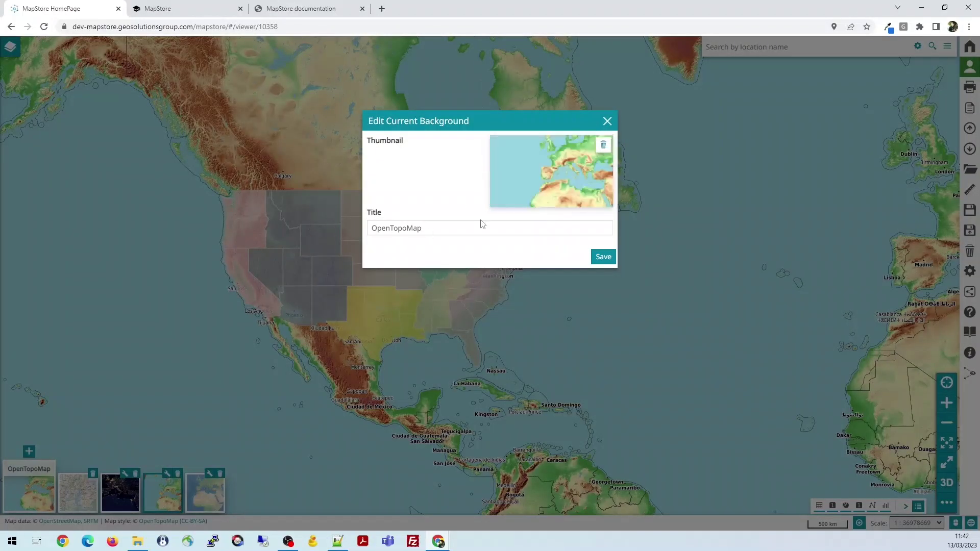
click(607, 121)
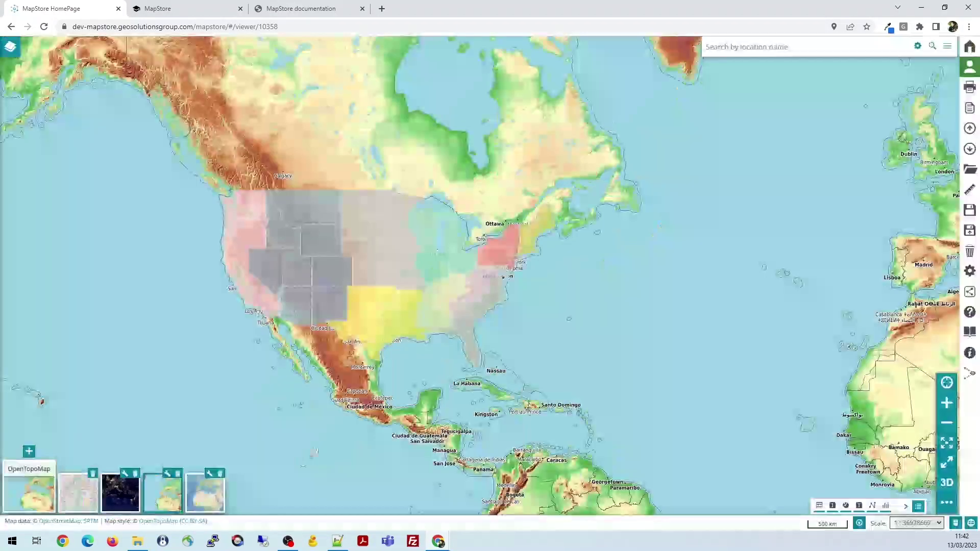
click(209, 474)
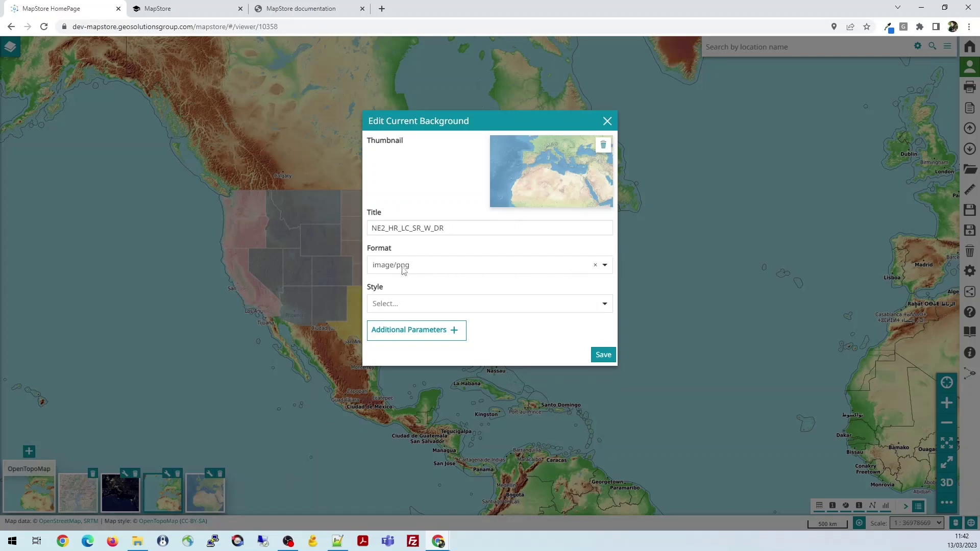
click(602, 306)
click(503, 284)
click(454, 330)
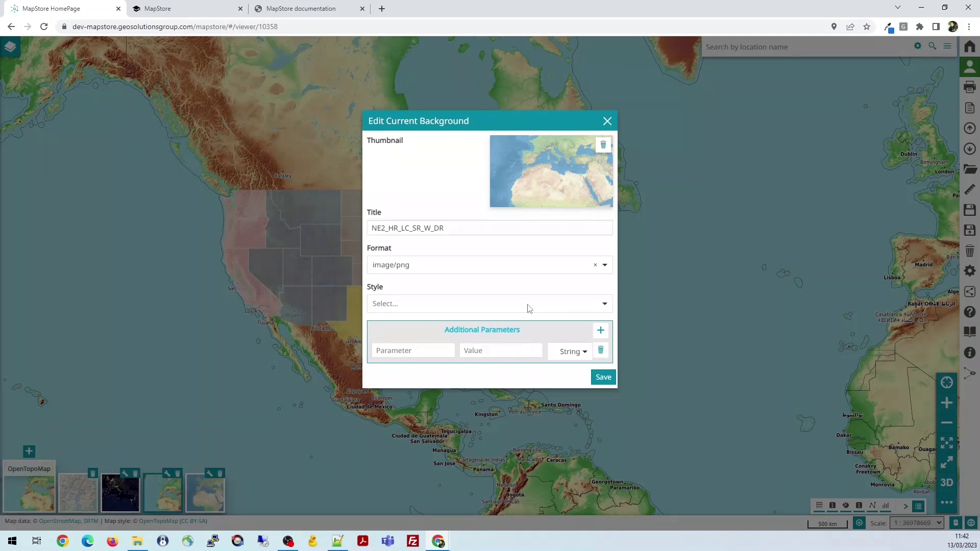
click(607, 122)
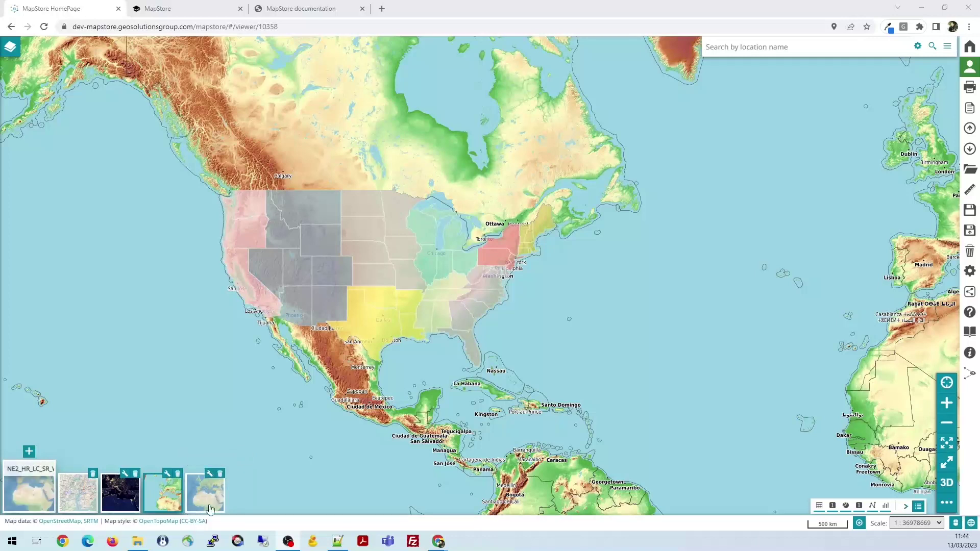
Delete the NE2_HR_LC_SR_W_DR background, then browse the Default Backgrounds catalog pages
click(220, 473)
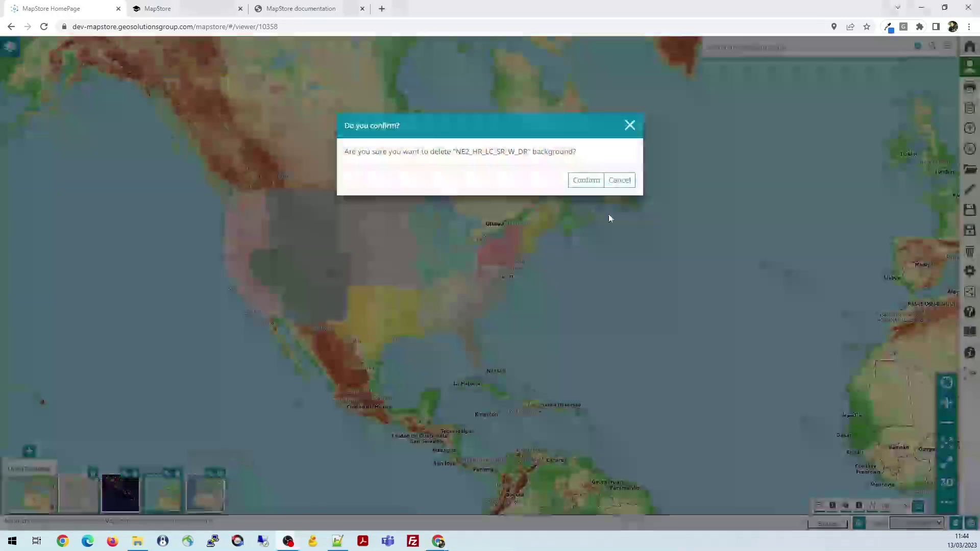
click(584, 182)
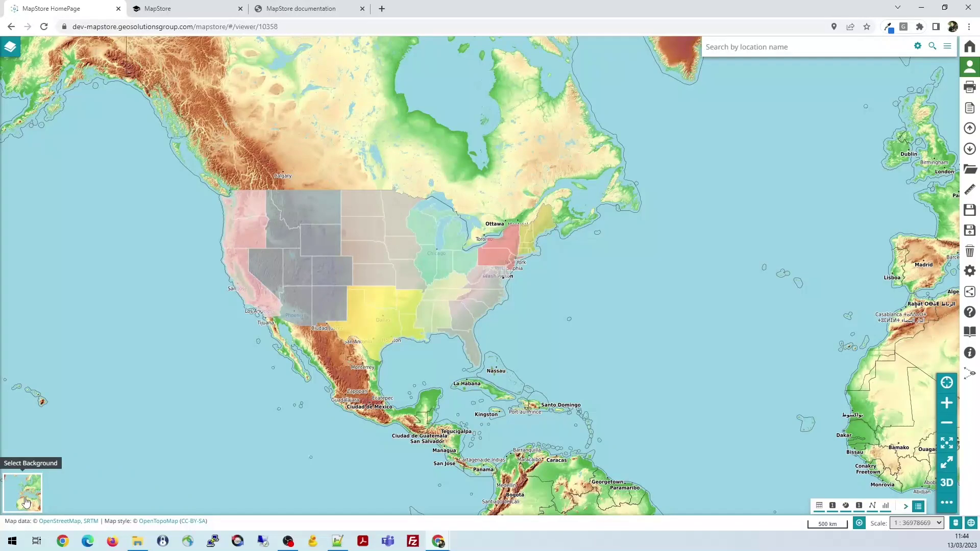
mouse_move(27, 500)
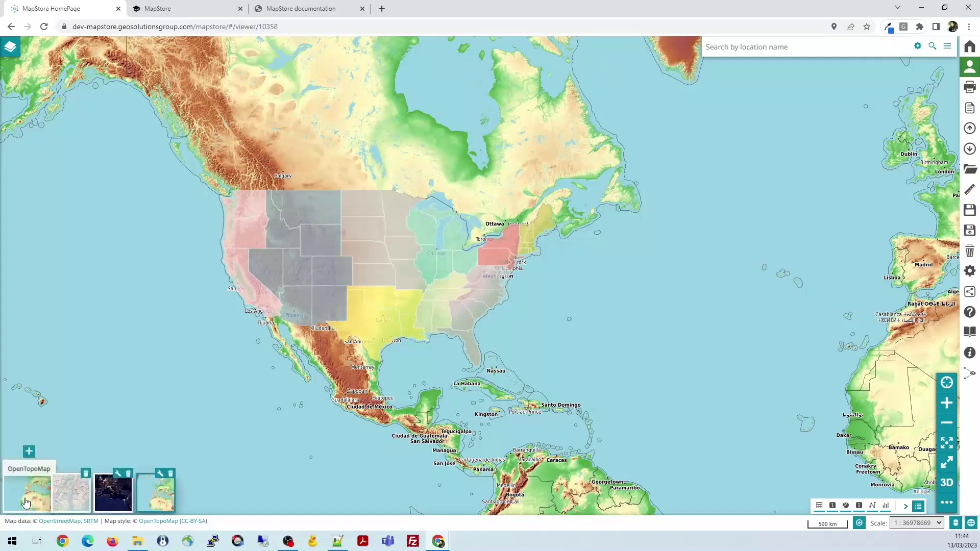
click(29, 452)
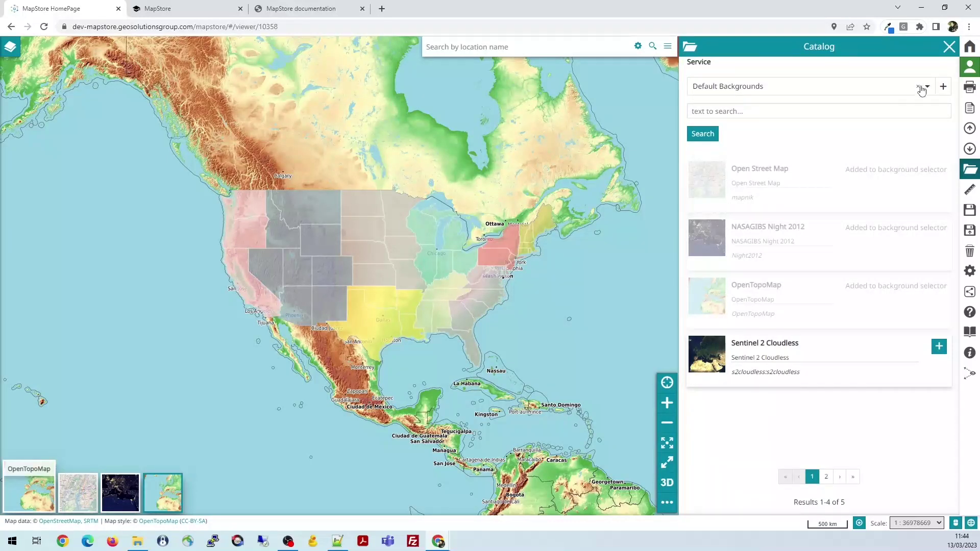
click(928, 87)
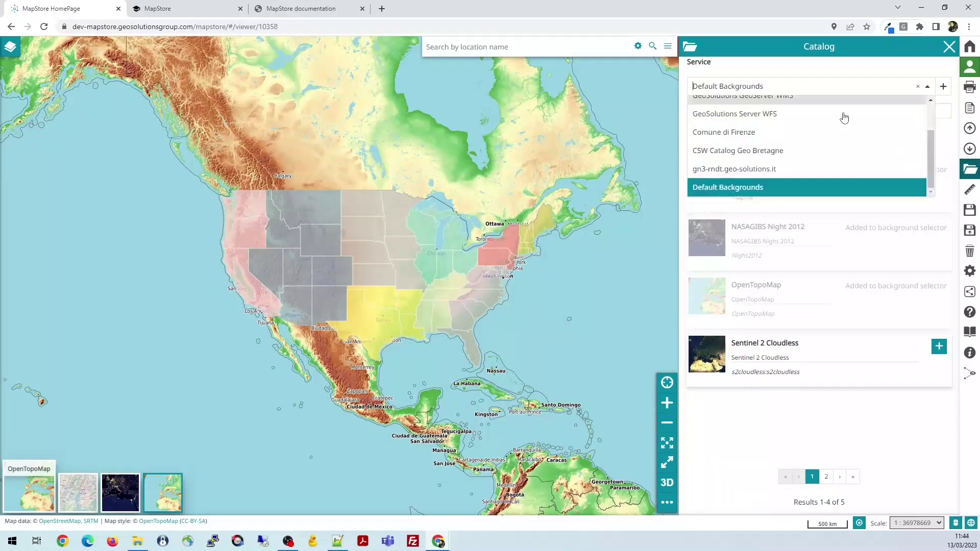
click(781, 195)
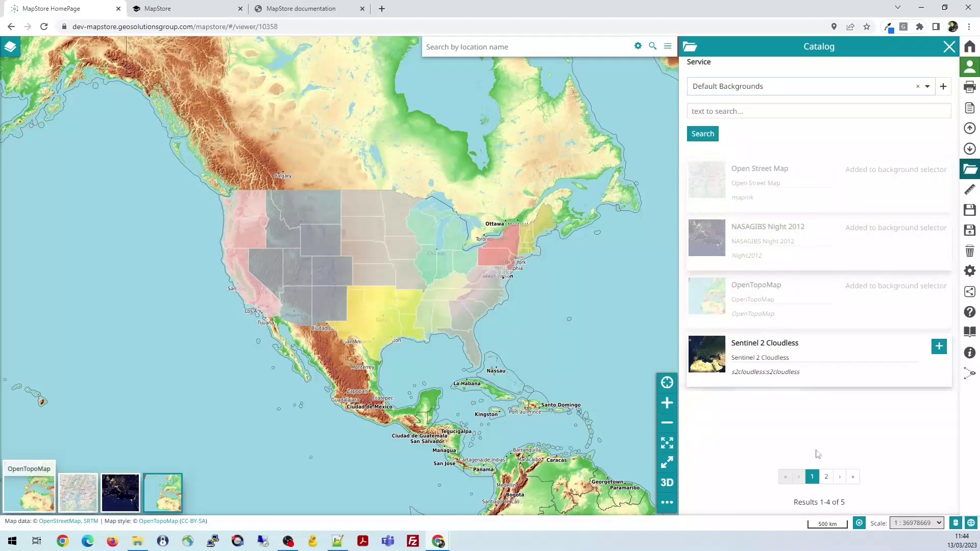
click(826, 477)
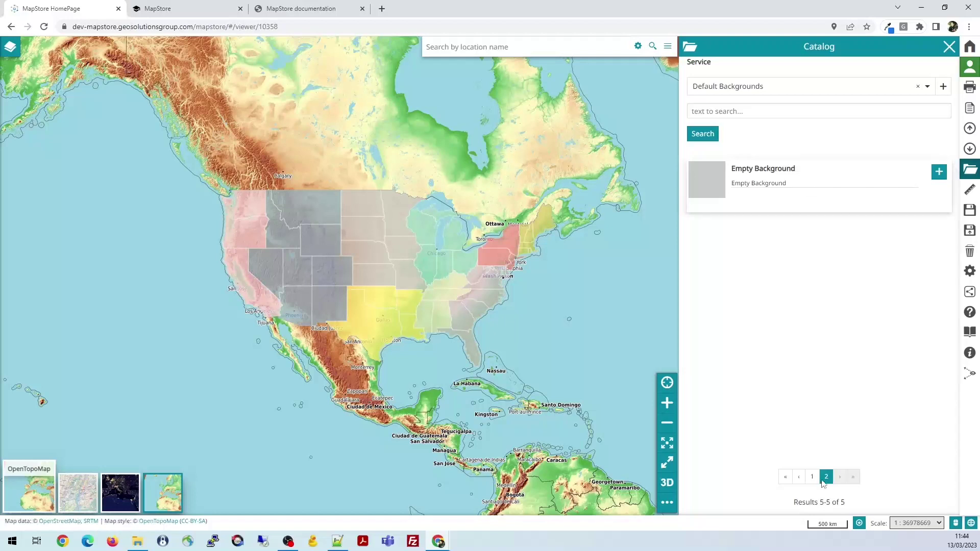
click(812, 477)
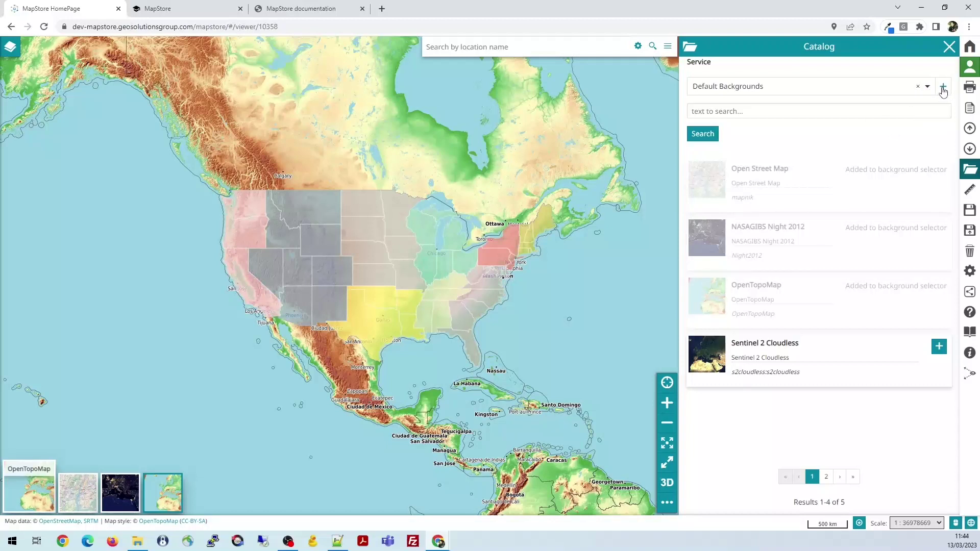
Search the GeoSolutions GeoServer WMS catalog for 'eart', returning three earth relief layers
click(944, 88)
click(733, 173)
click(927, 88)
scroll(812, 174, up, 2)
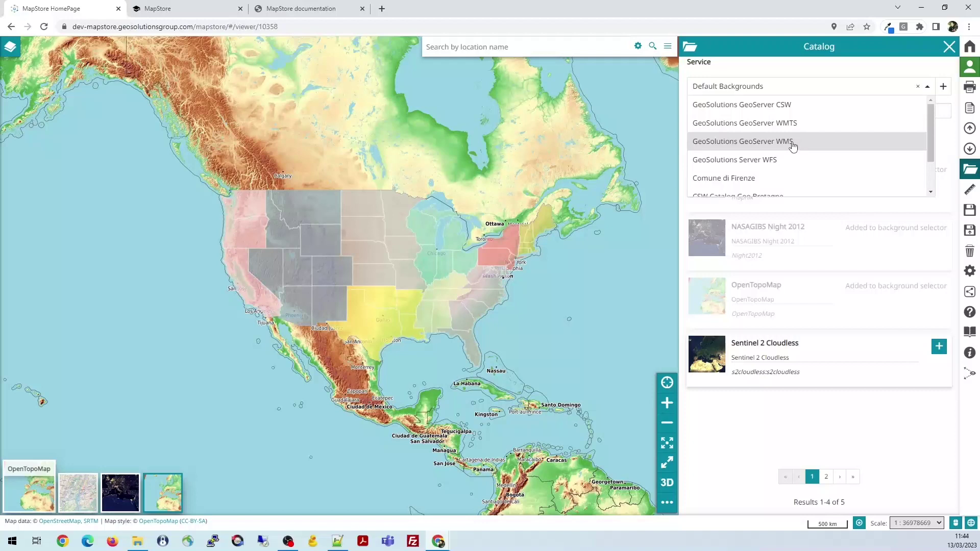
click(767, 143)
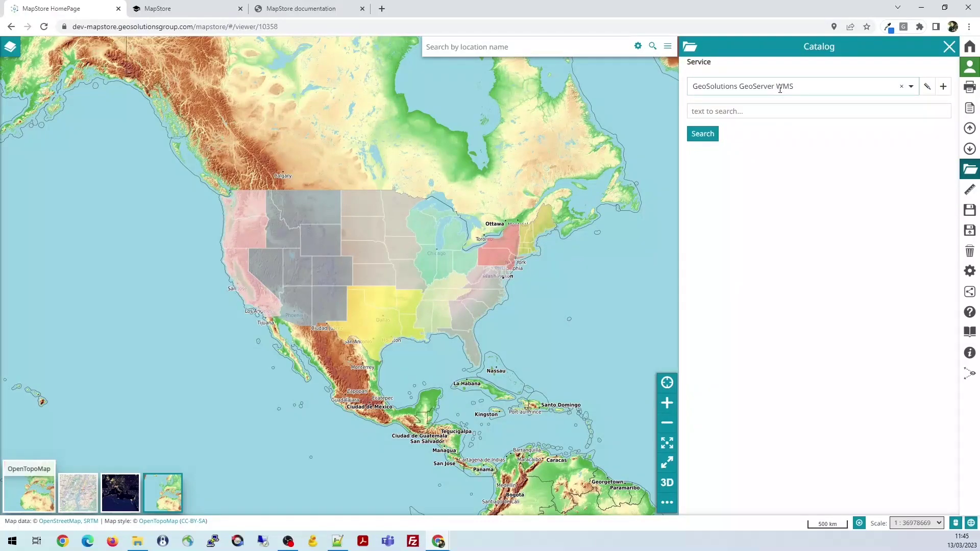
click(732, 111)
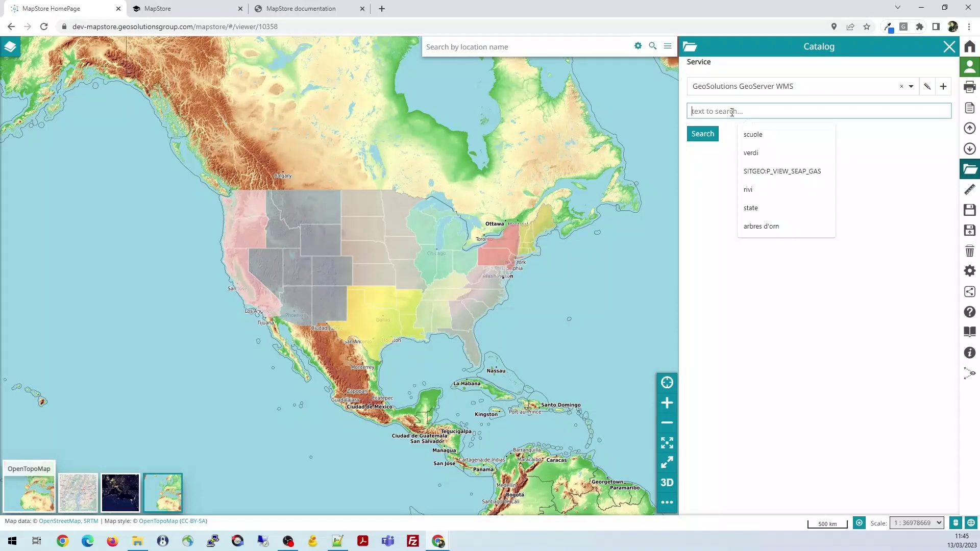
text(eart)
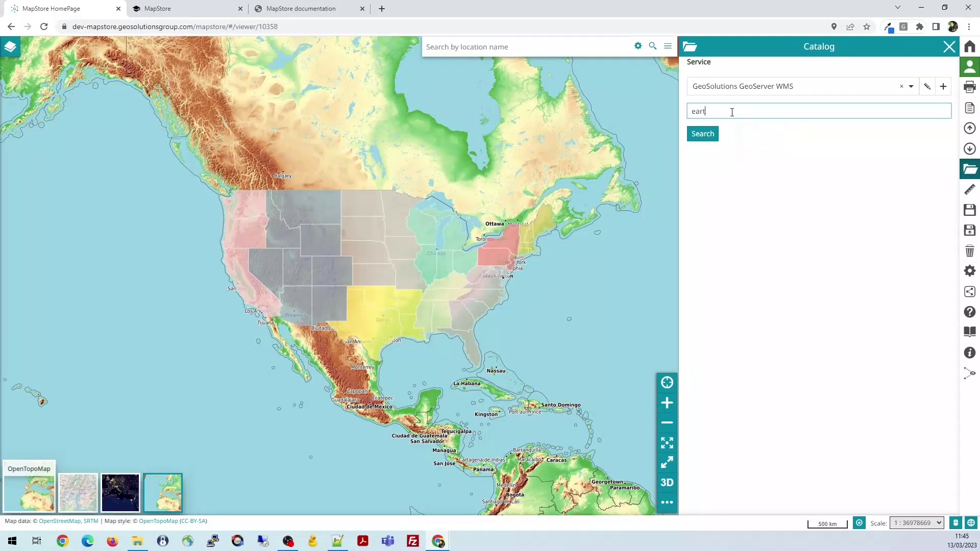
click(714, 134)
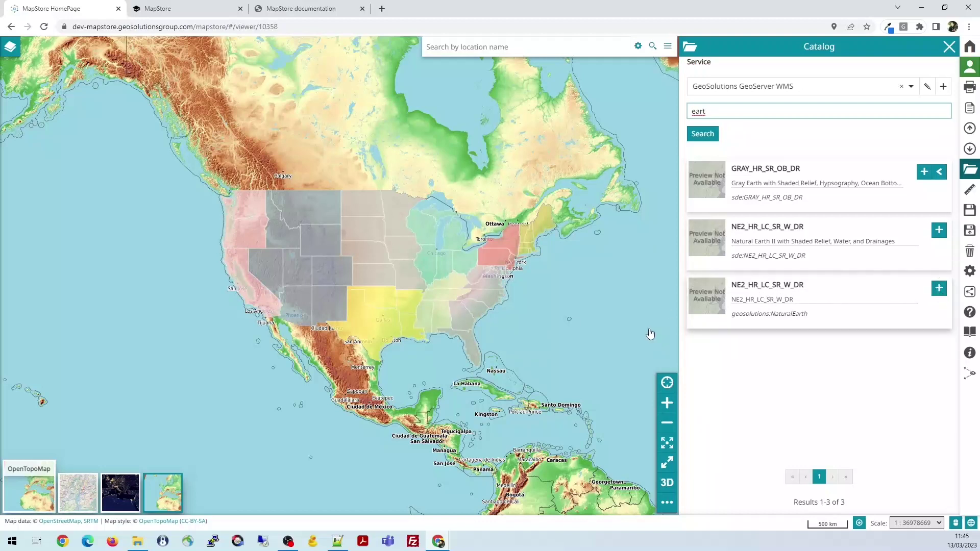
Add NE2_HR_LC_SR_W_DR as a new image/png8 background and expand the background switcher
click(940, 289)
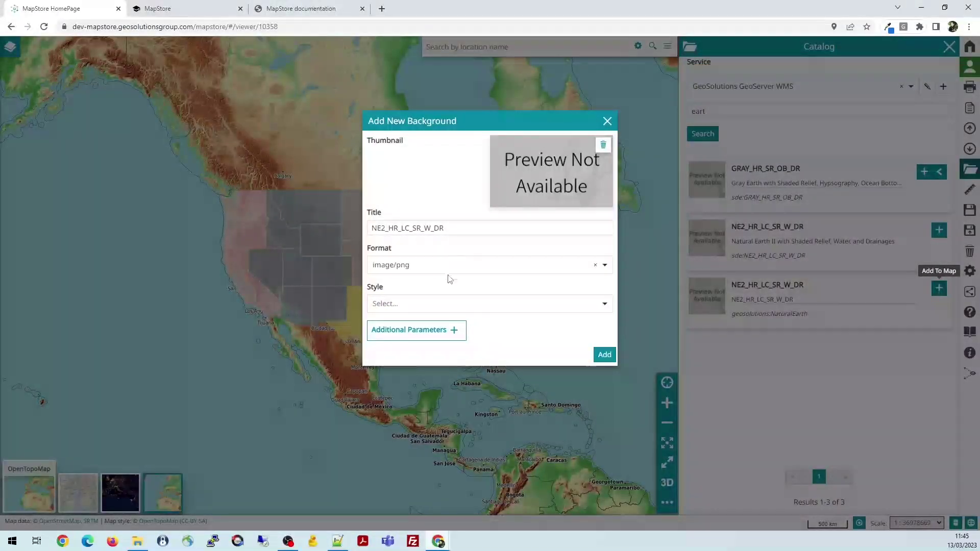
click(604, 265)
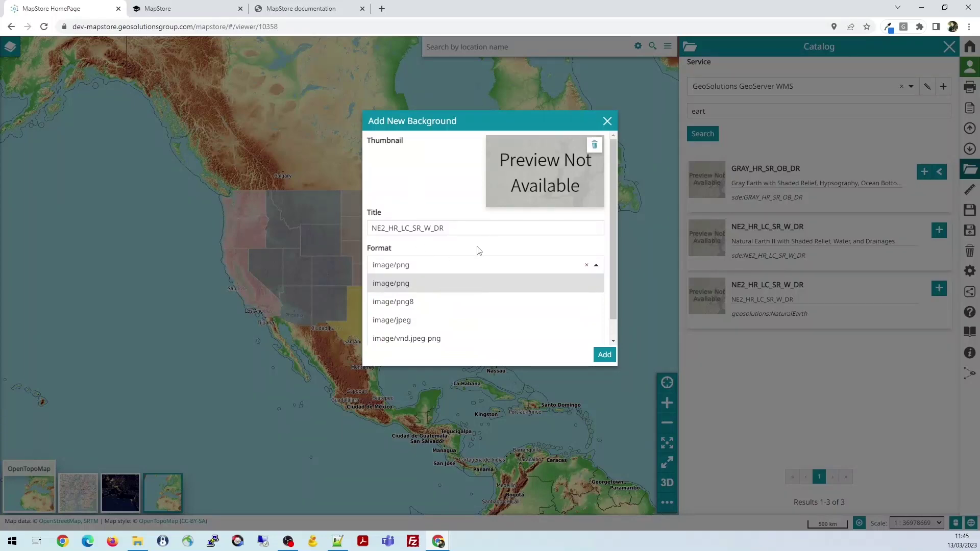
click(413, 301)
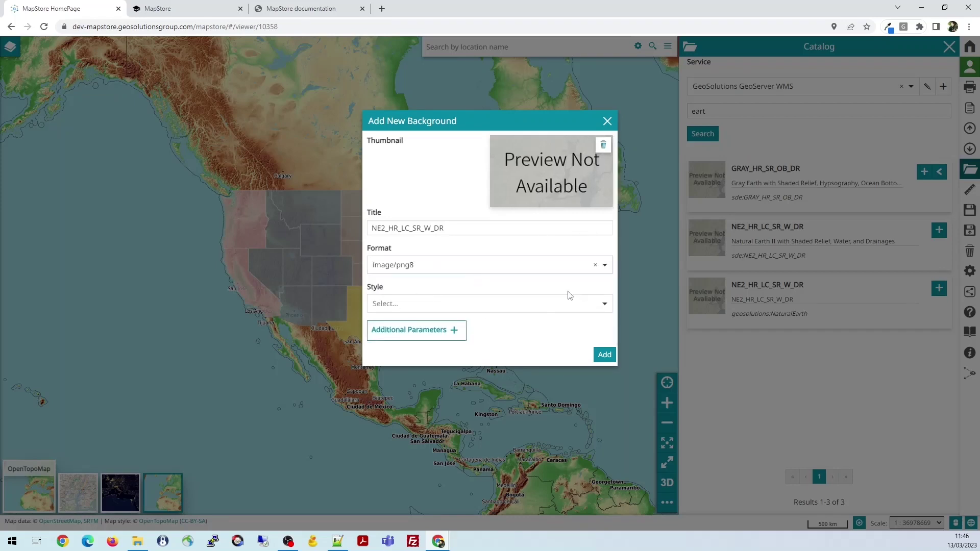
mouse_move(558, 173)
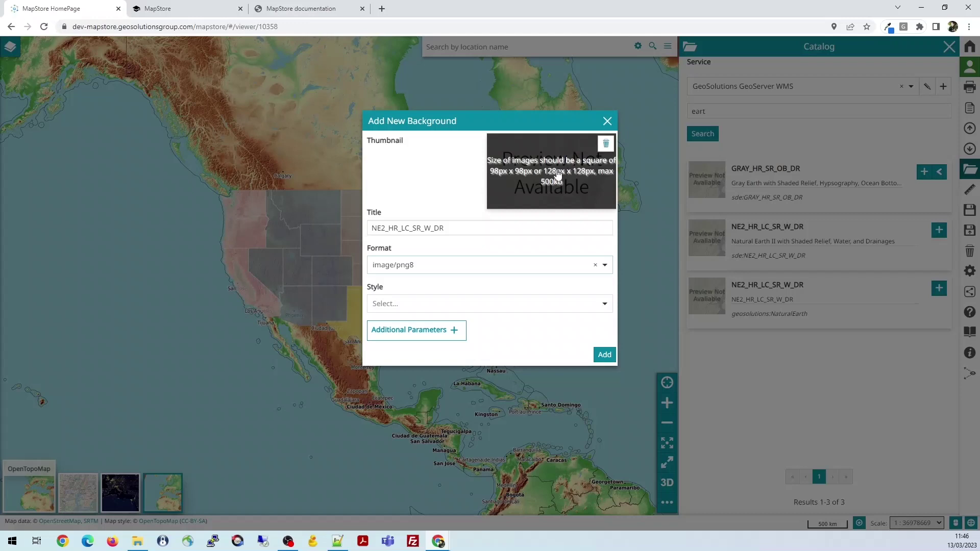
drag(577, 214, 609, 357)
click(605, 356)
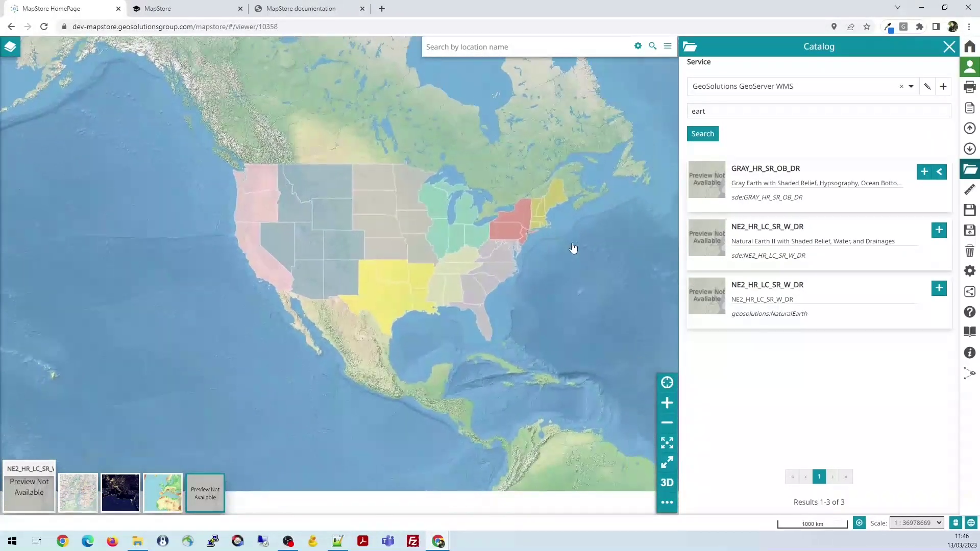
drag(584, 245, 438, 260)
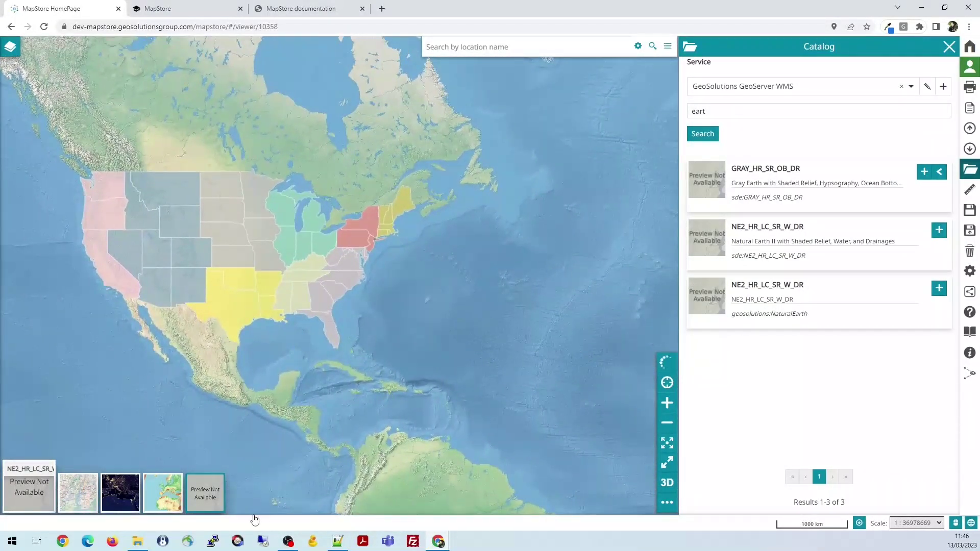
click(29, 486)
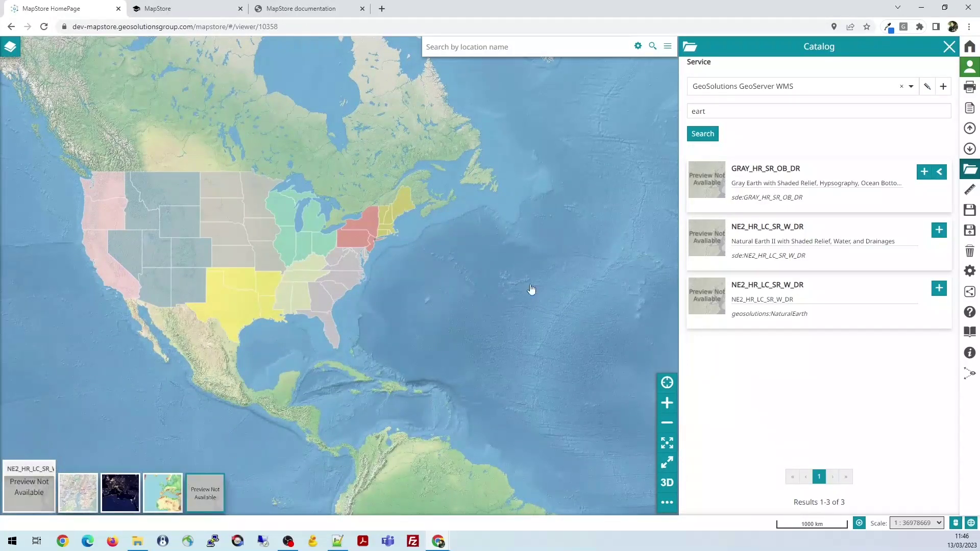
Close the catalog, open the current background's settings, then dismiss them unchanged
click(950, 46)
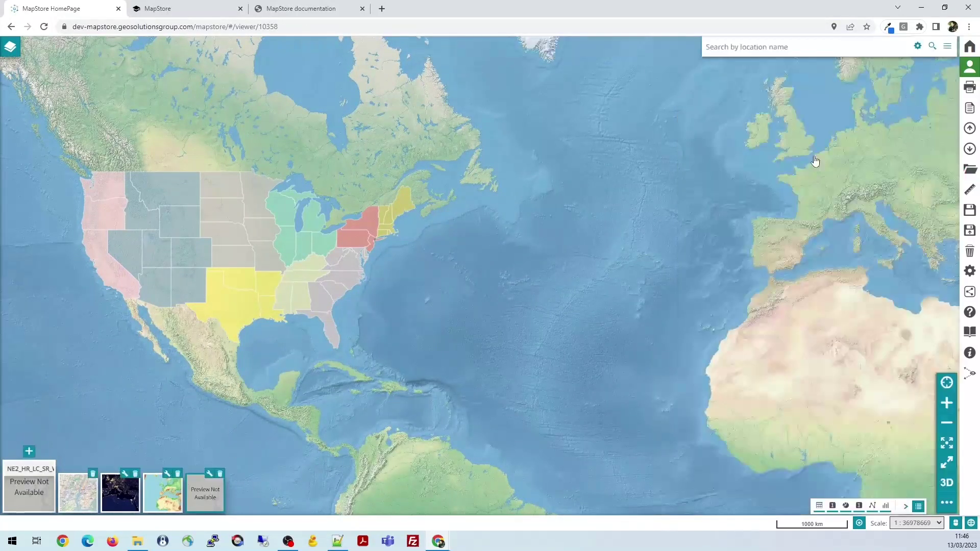
double_click(209, 474)
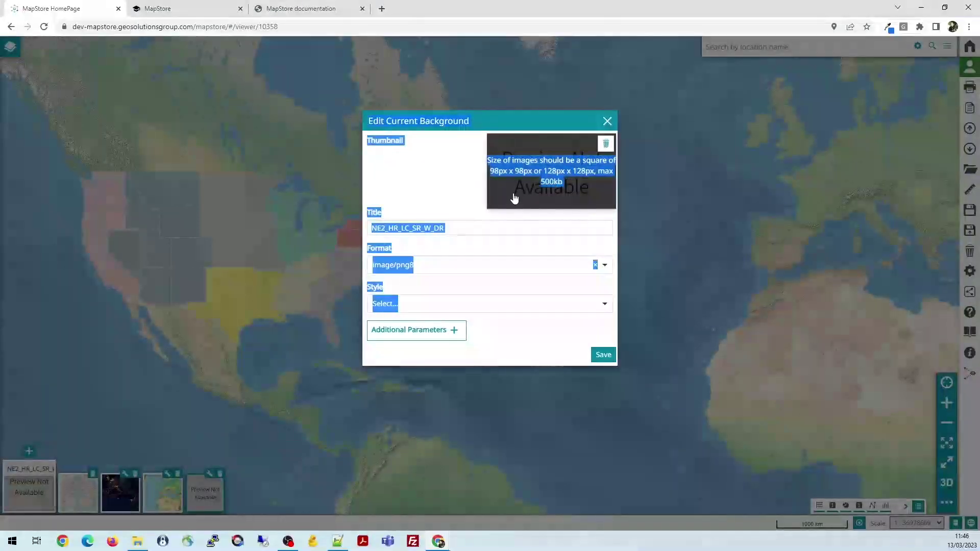
click(450, 191)
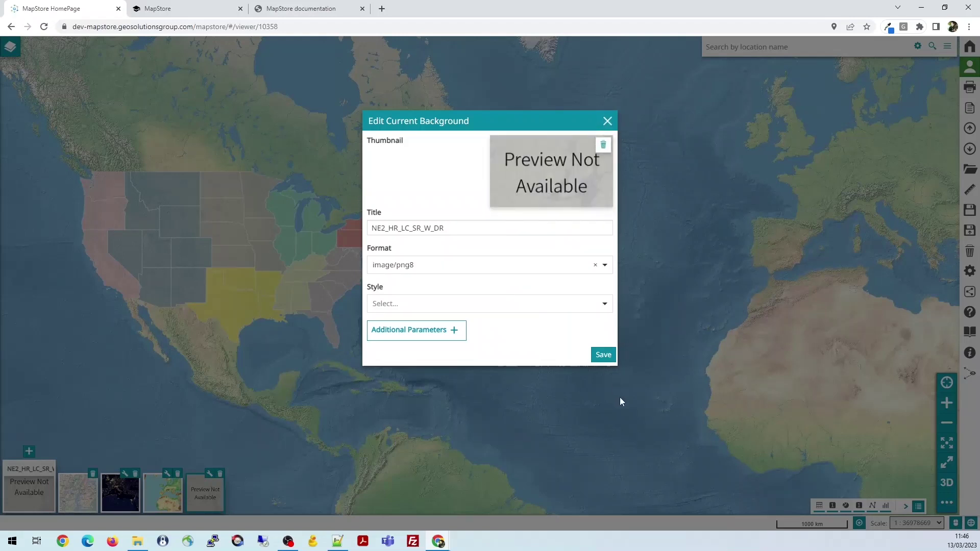
click(603, 355)
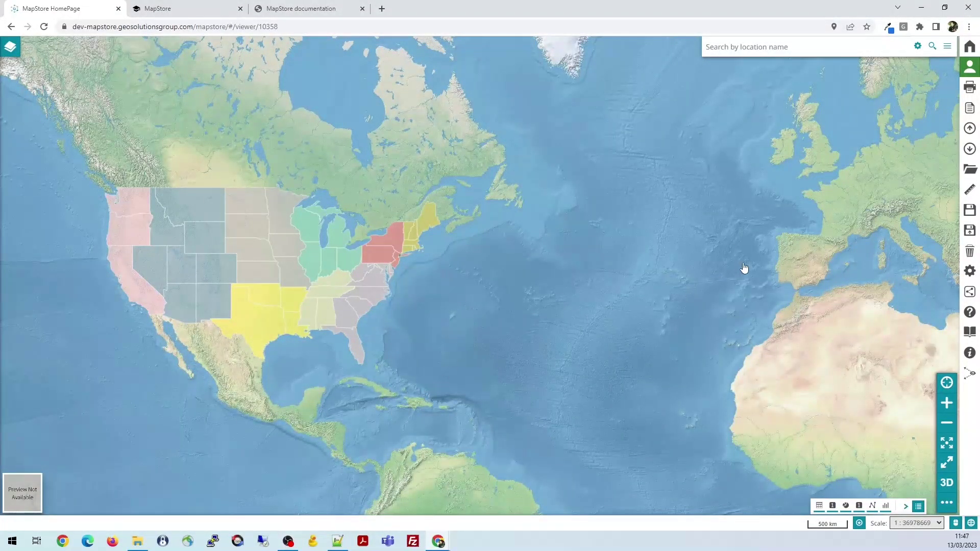
Pan the map east from North America until Europe, the Mediterranean and North Africa fill the view
drag(792, 259, 522, 263)
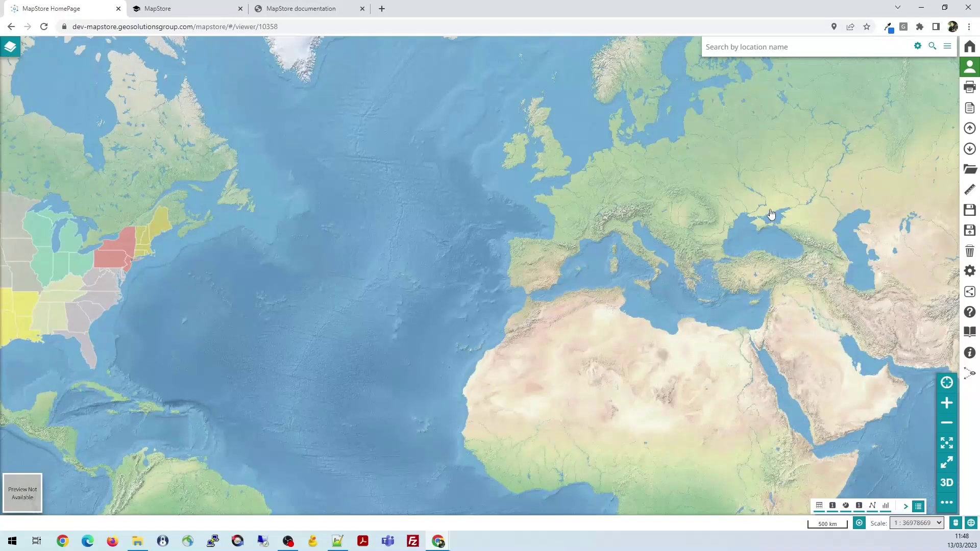
drag(769, 211, 685, 212)
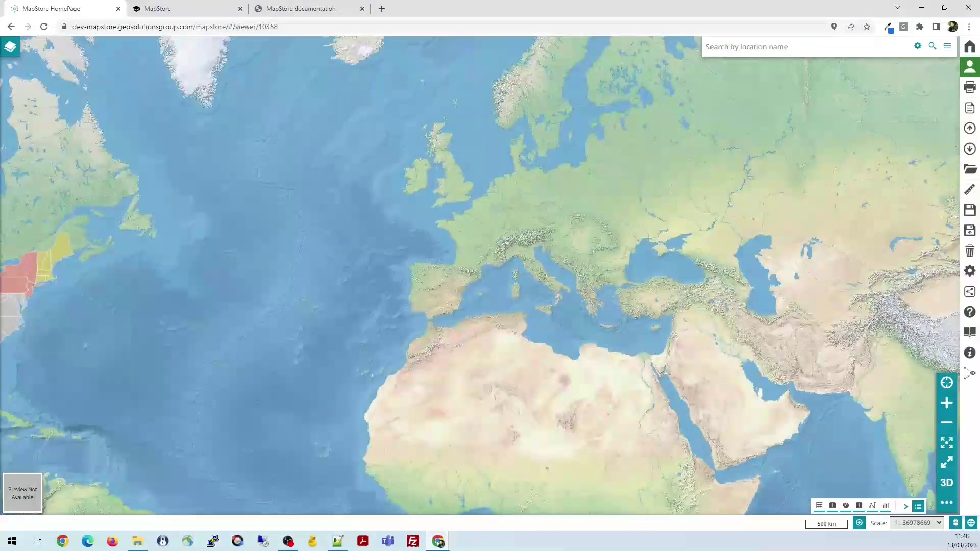
drag(769, 263, 719, 267)
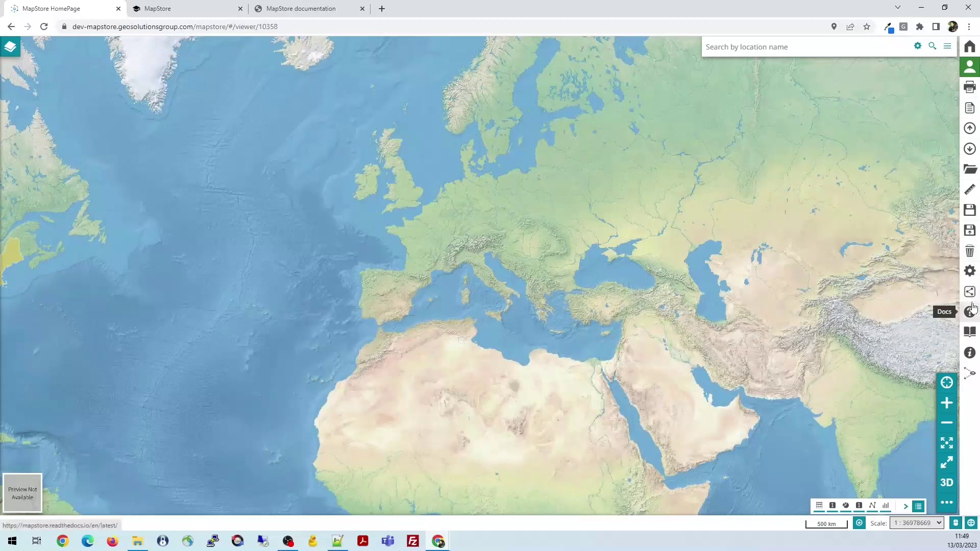
Review the Print options: PDF format, legend options, page layout and 96 dpi resolution
click(970, 89)
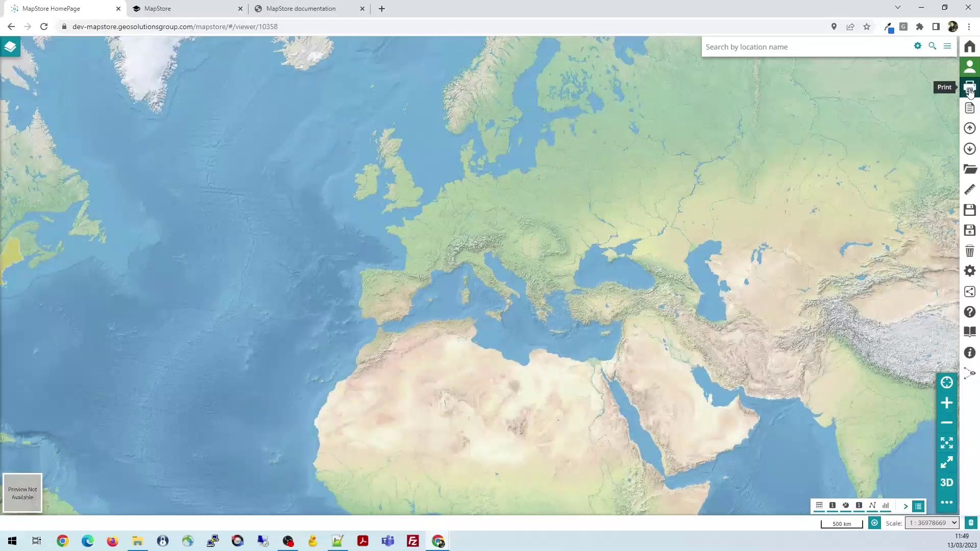
drag(446, 87, 508, 89)
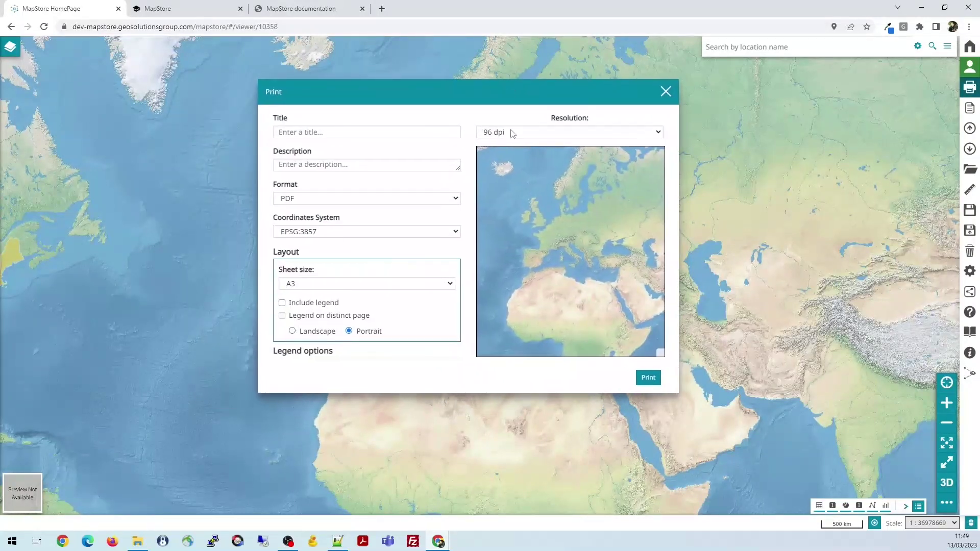
click(460, 200)
click(474, 123)
click(294, 352)
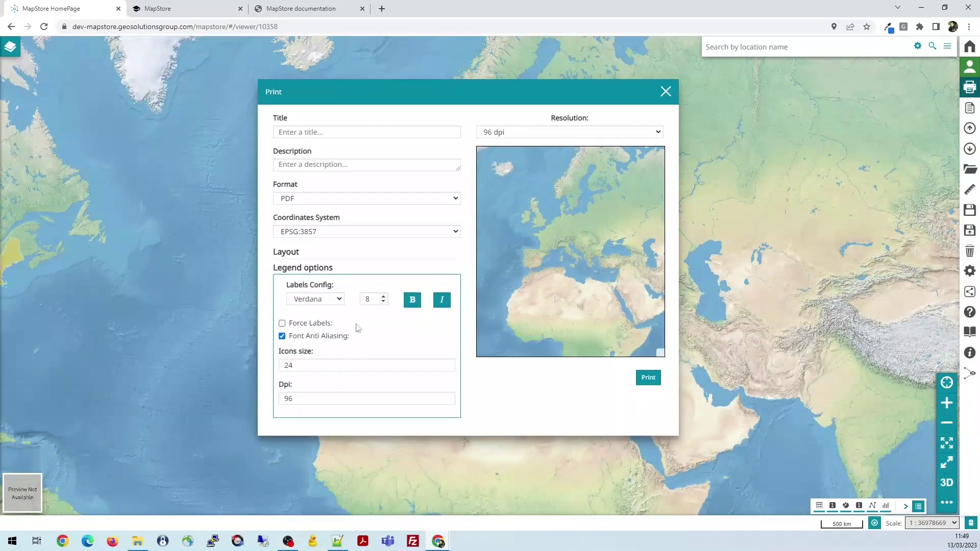
click(293, 252)
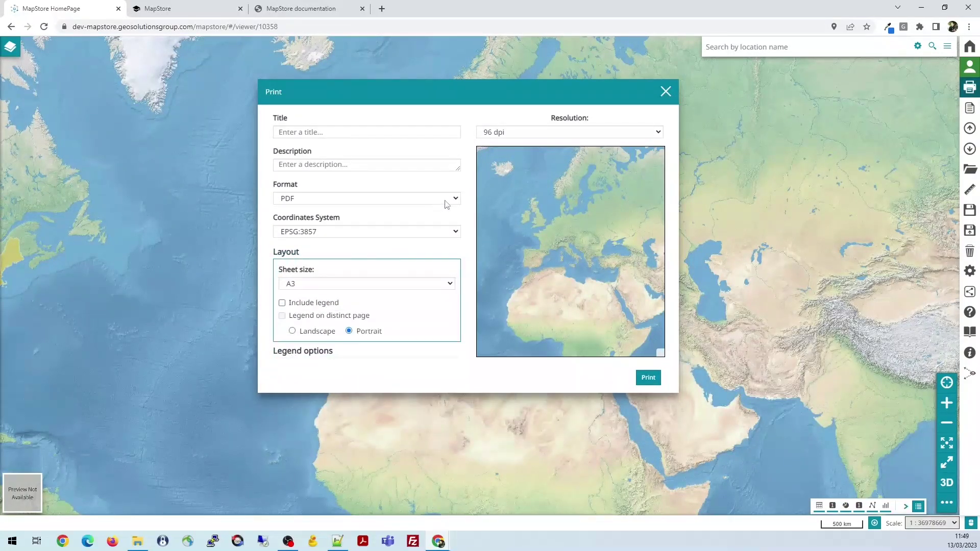
click(584, 132)
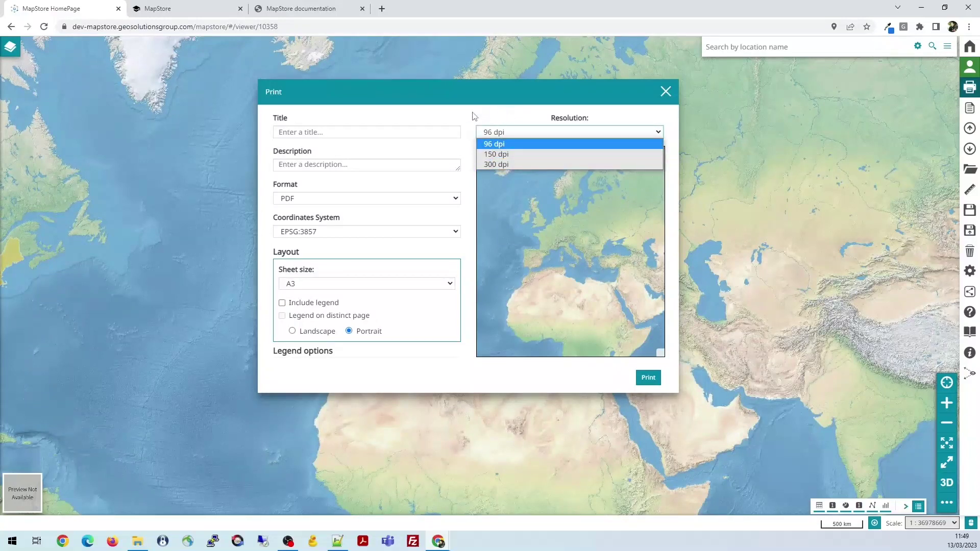
click(459, 115)
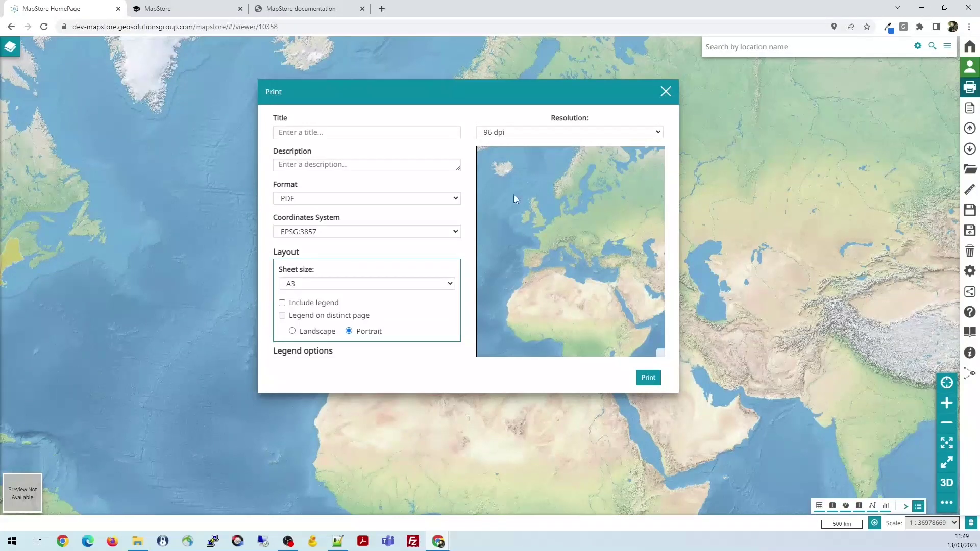
Pan and zoom the map toward the Mediterranean, then close Print without printing
mouse_move(770, 280)
mouse_down()
mouse_move(715, 339)
mouse_move(686, 447)
mouse_move(622, 452)
mouse_move(722, 437)
mouse_move(788, 291)
mouse_move(789, 265)
mouse_move(768, 262)
mouse_up()
drag(828, 242, 810, 274)
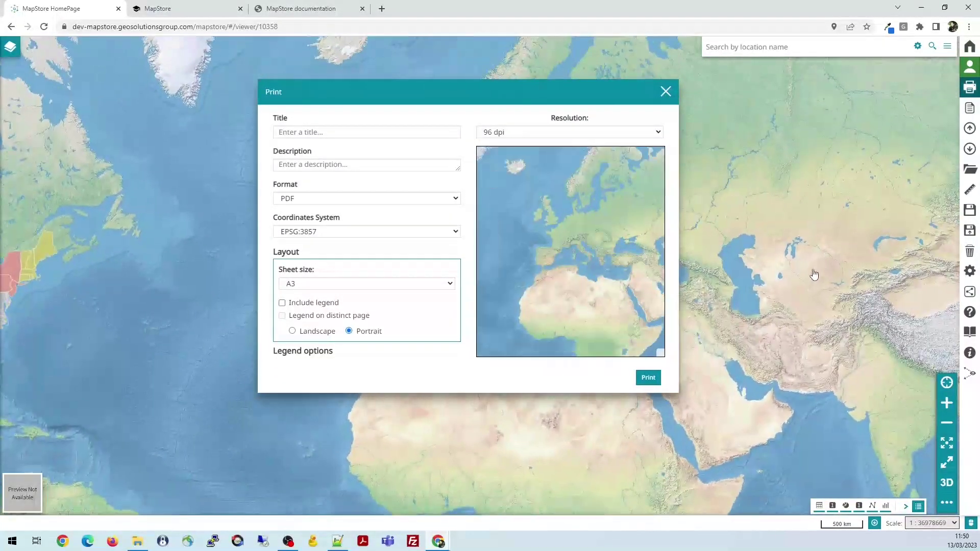
scroll(811, 273, up, 1)
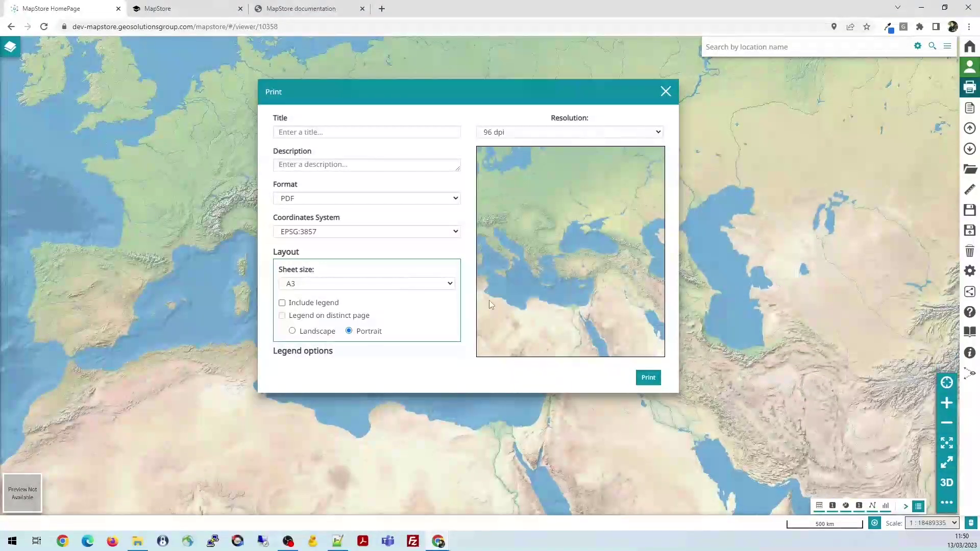
click(665, 91)
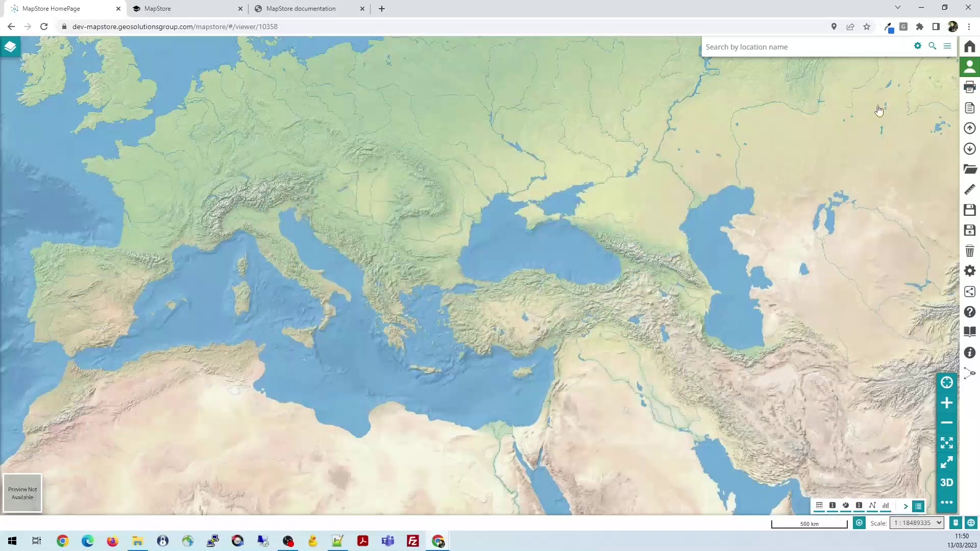
Read the map's United States description in About this map, then open the Demo Map's Edit properties
click(970, 109)
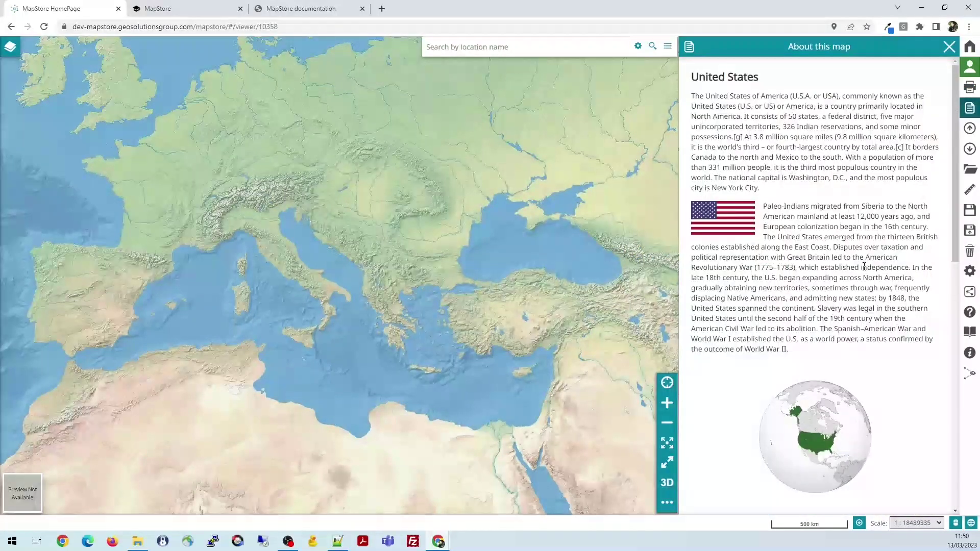
scroll(864, 265, down, 3)
scroll(864, 266, down, 5)
scroll(866, 306, up, 10)
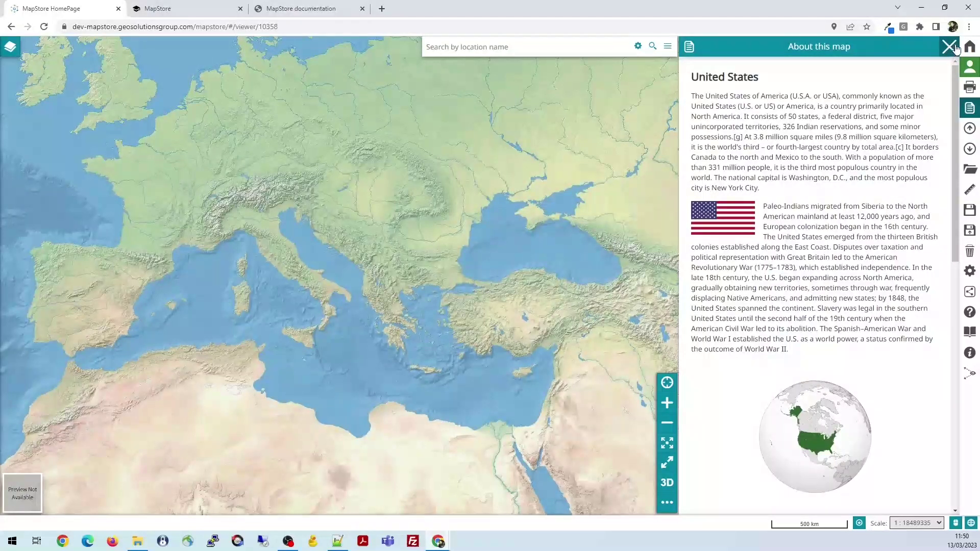
click(956, 47)
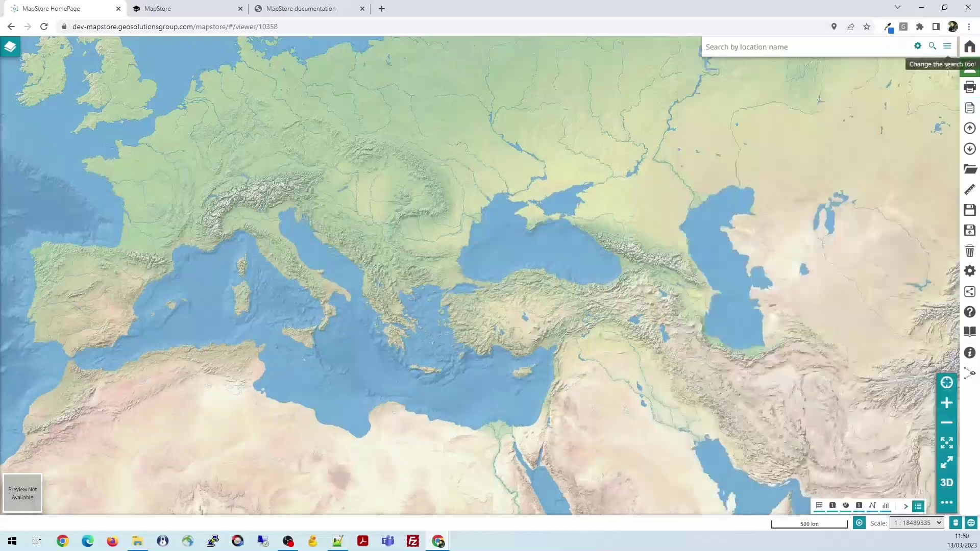
click(970, 210)
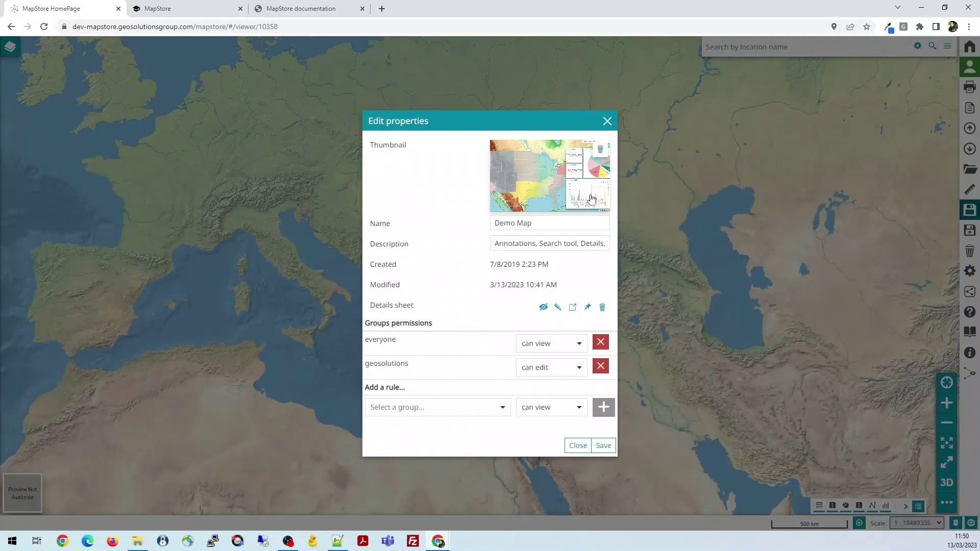
click(558, 308)
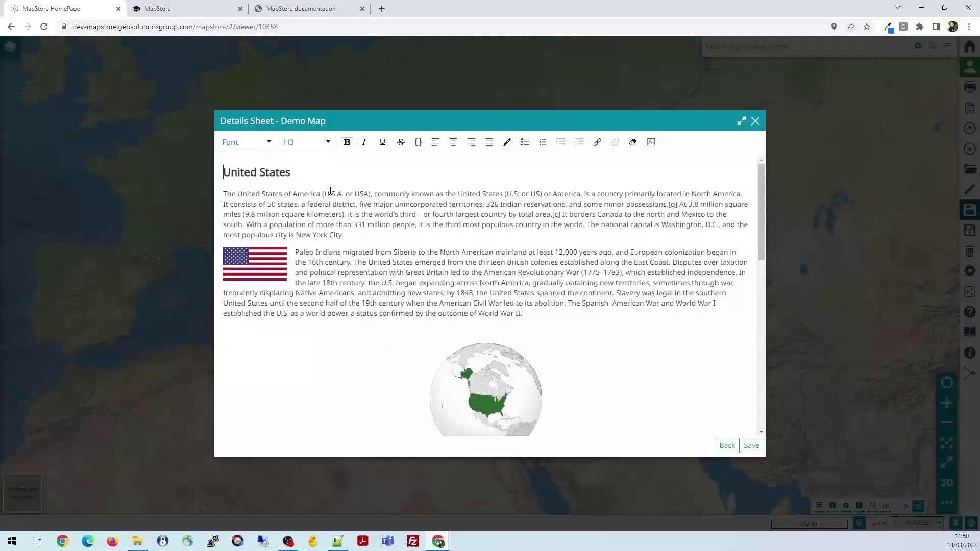
scroll(355, 204, down, 15)
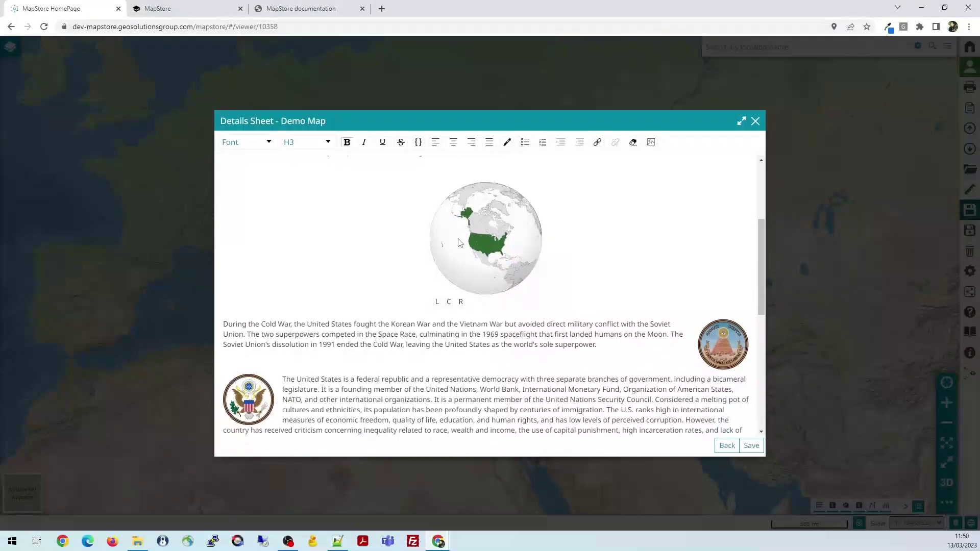
scroll(507, 254, up, 15)
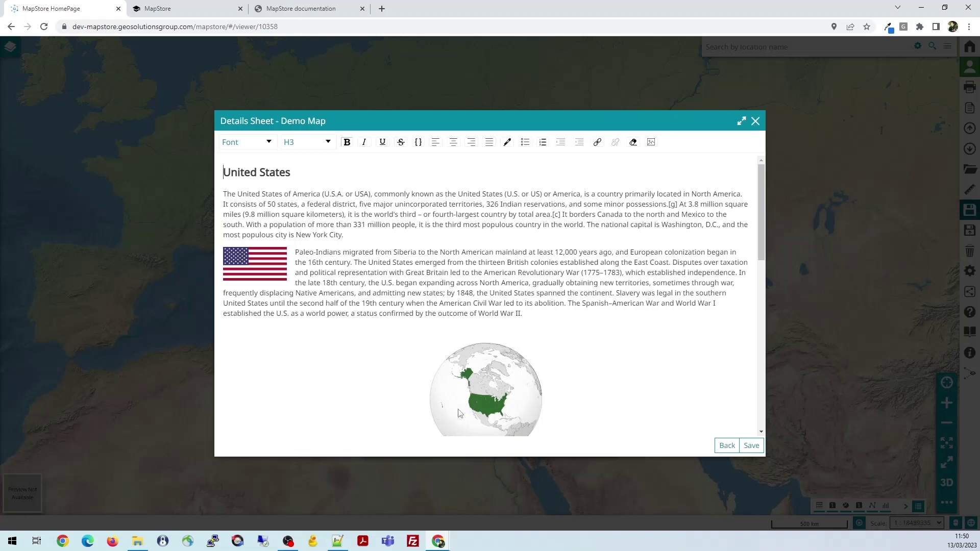
scroll(595, 278, down, 10)
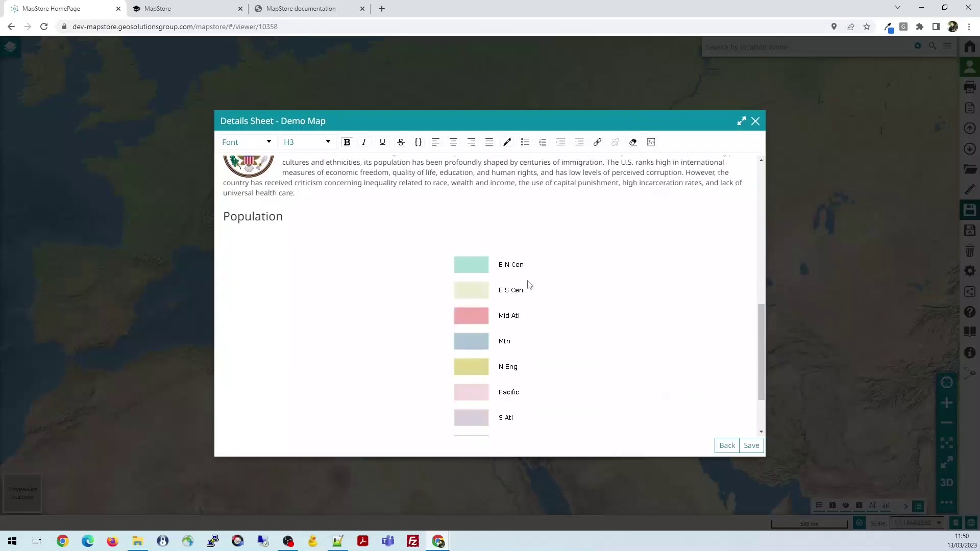
scroll(527, 284, up, 10)
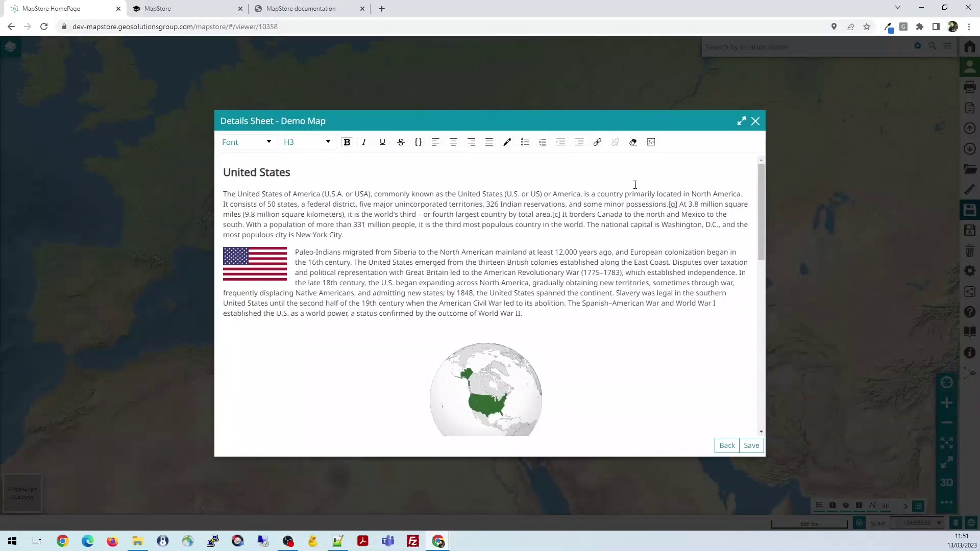
click(756, 121)
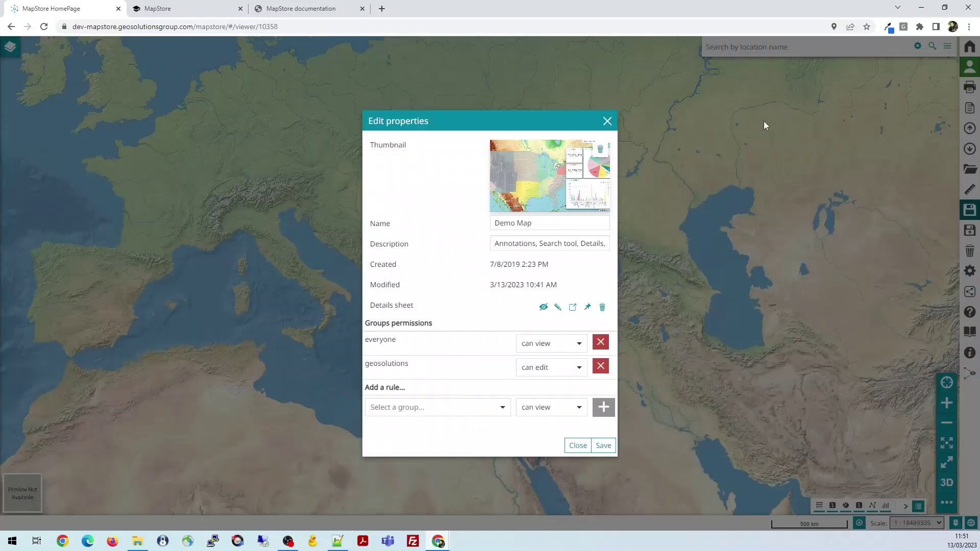
click(607, 121)
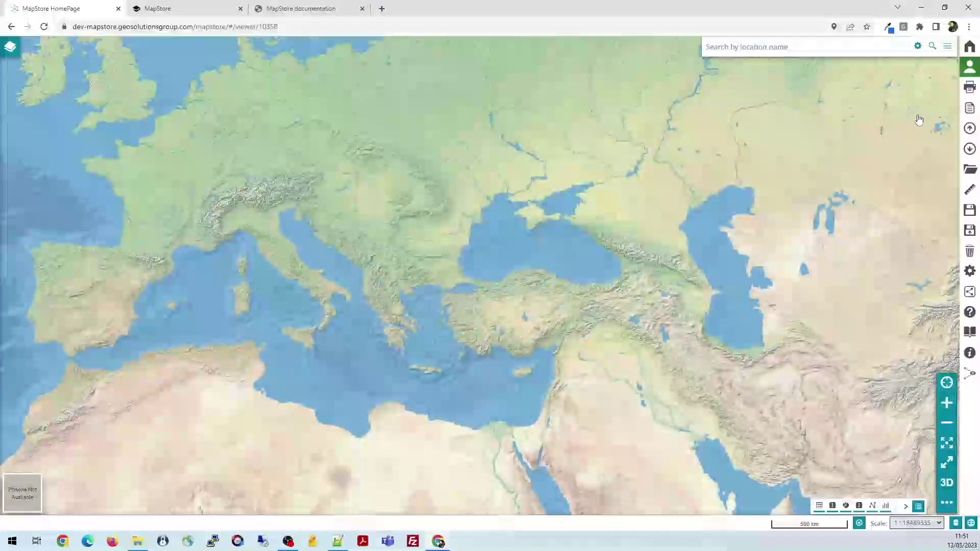
click(970, 108)
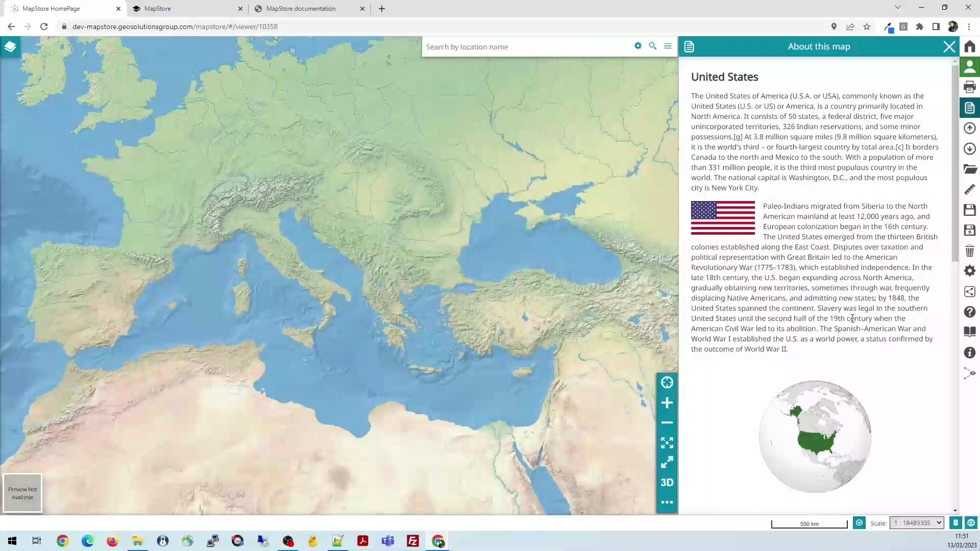
scroll(869, 203, down, 8)
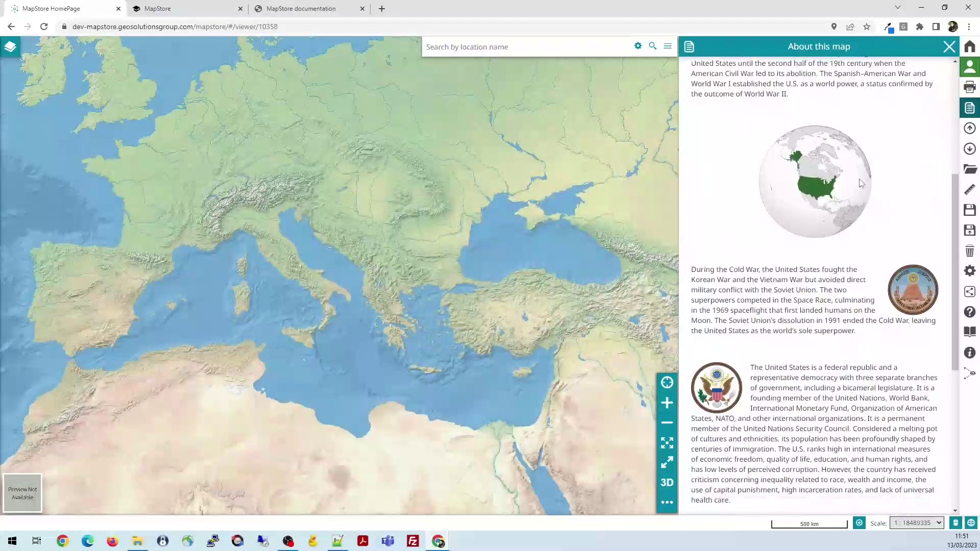
scroll(860, 186, down, 2)
scroll(860, 127, up, 10)
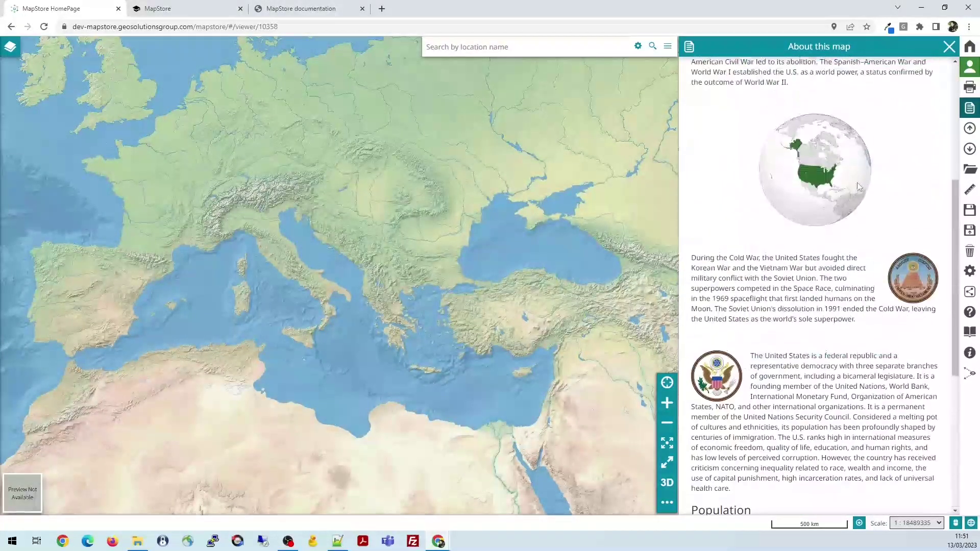
scroll(847, 128, up, 1)
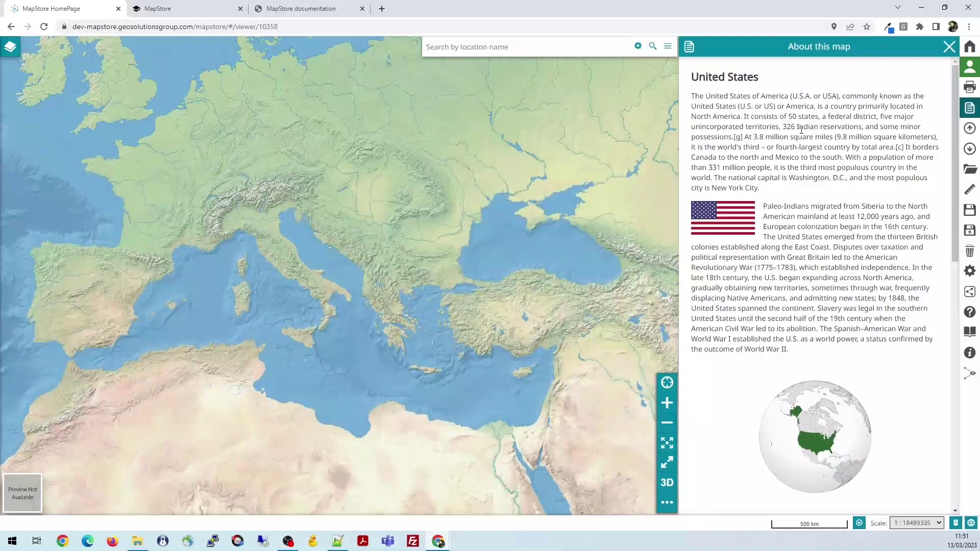
scroll(847, 125, down, 4)
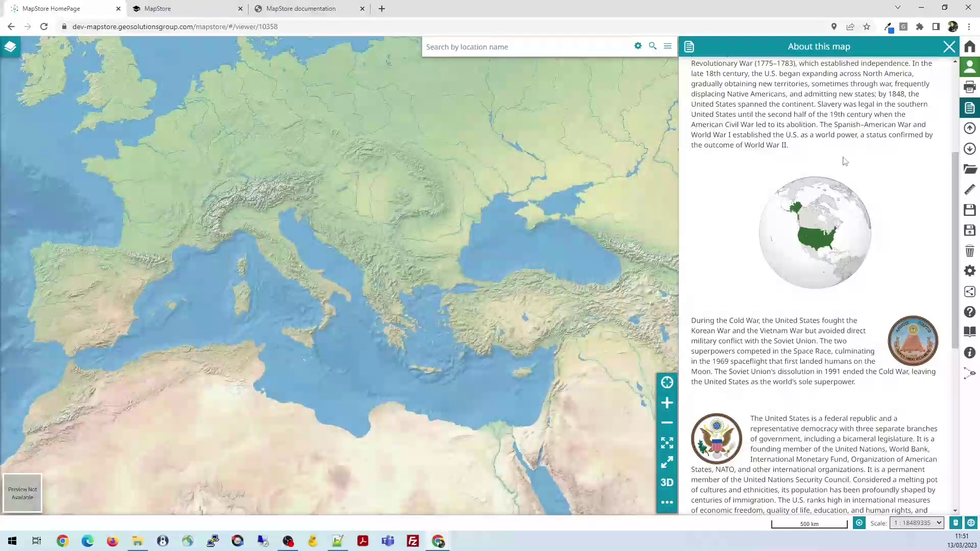
scroll(842, 162, up, 2)
scroll(839, 204, down, 9)
scroll(838, 221, up, 10)
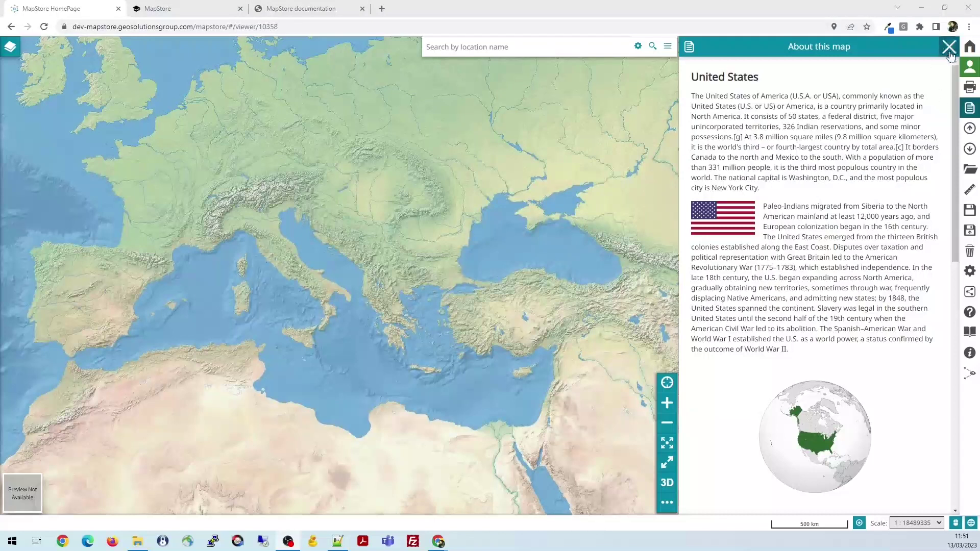
click(975, 116)
click(973, 112)
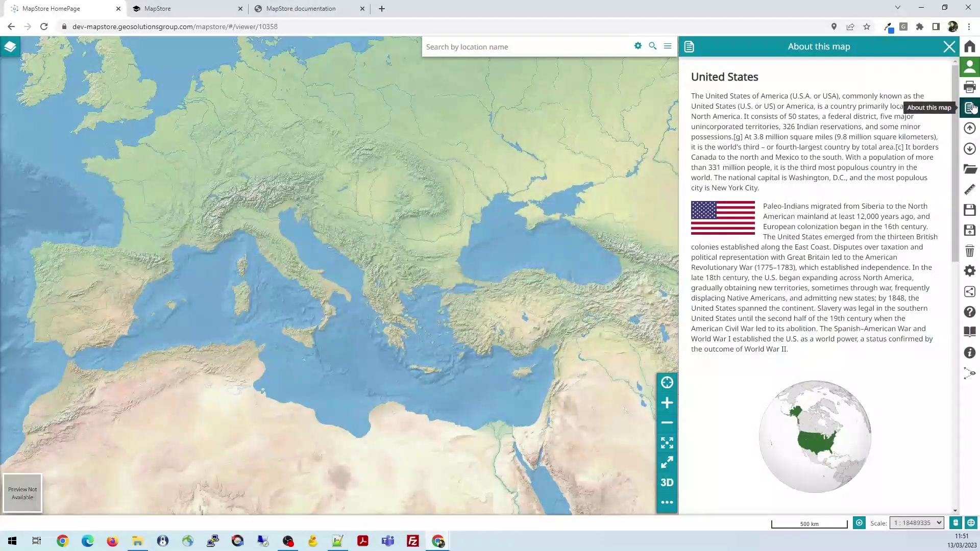
Preview the Demo Map's details sheet, set it to show at startup, and save the map
click(970, 210)
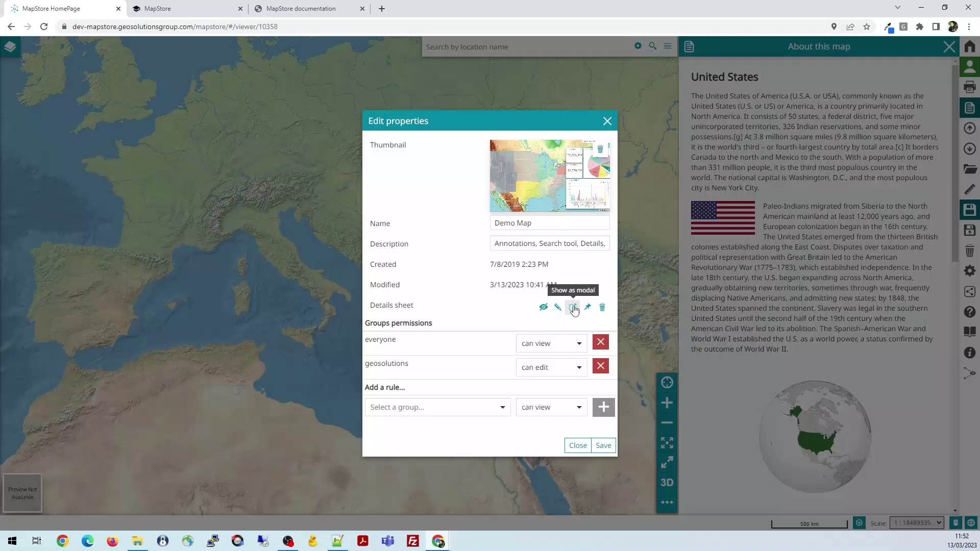
click(545, 308)
scroll(530, 349, down, 2)
scroll(530, 349, up, 2)
scroll(537, 295, down, 3)
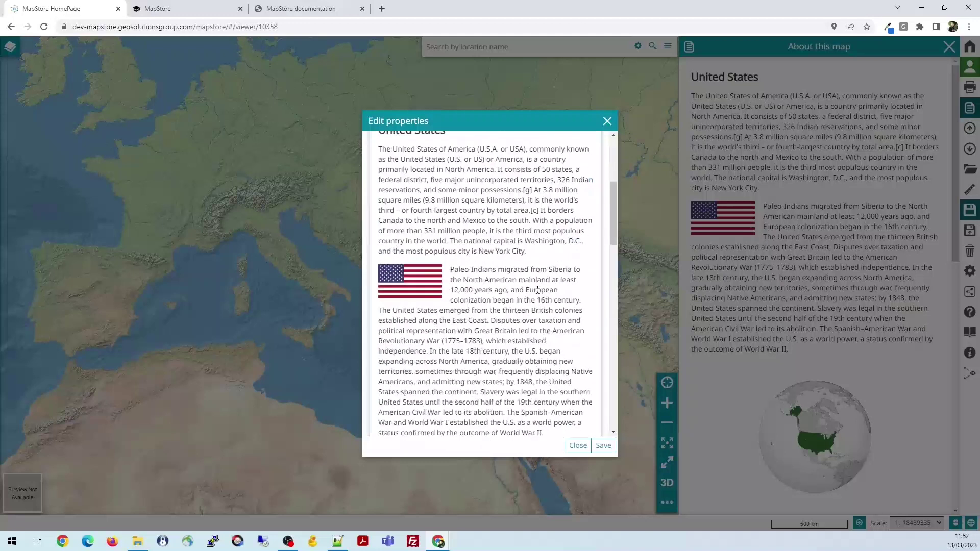
scroll(537, 295, up, 3)
click(535, 307)
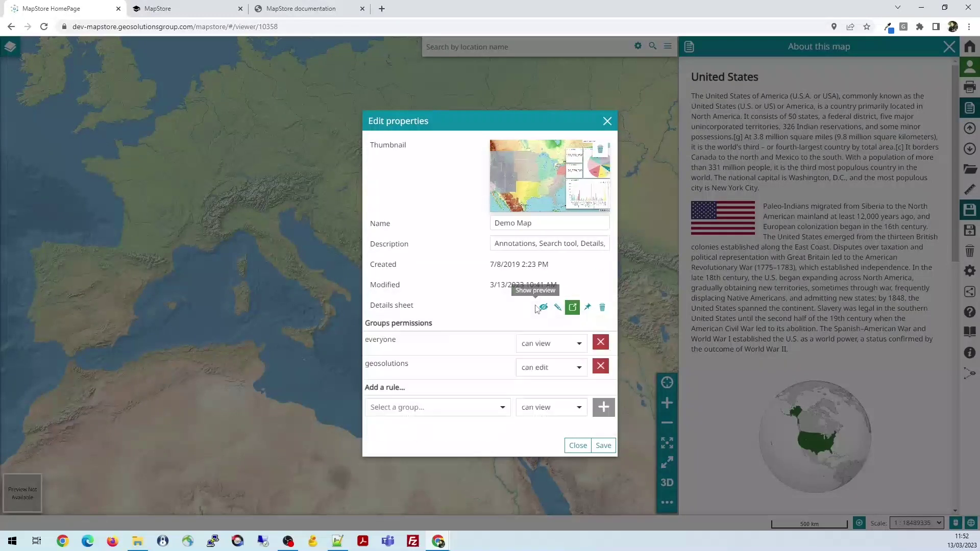
click(588, 308)
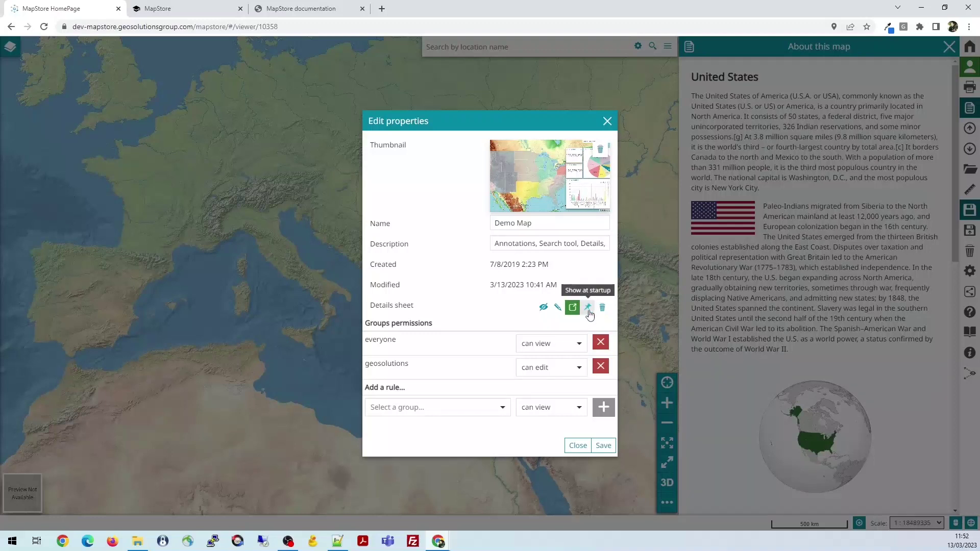
click(610, 447)
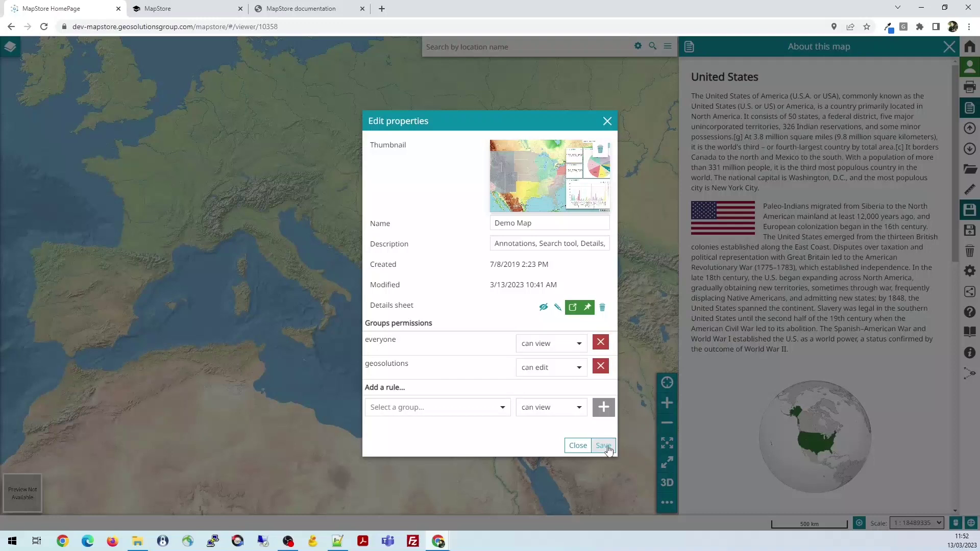
click(608, 448)
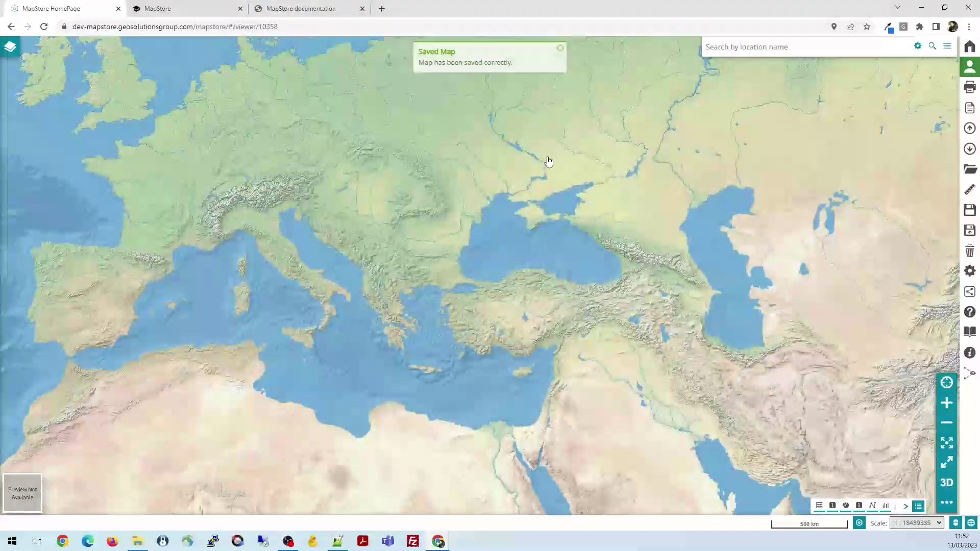
click(44, 27)
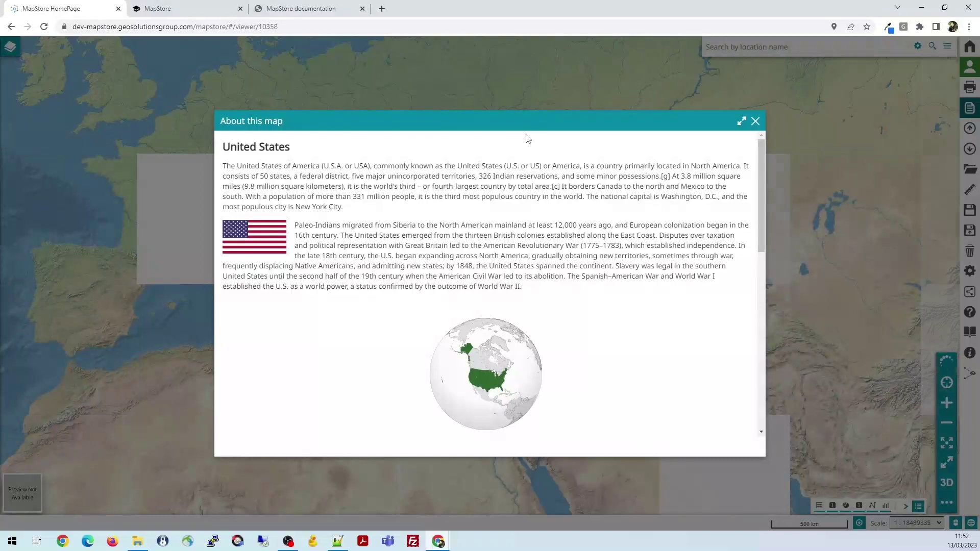
scroll(592, 234, down, 4)
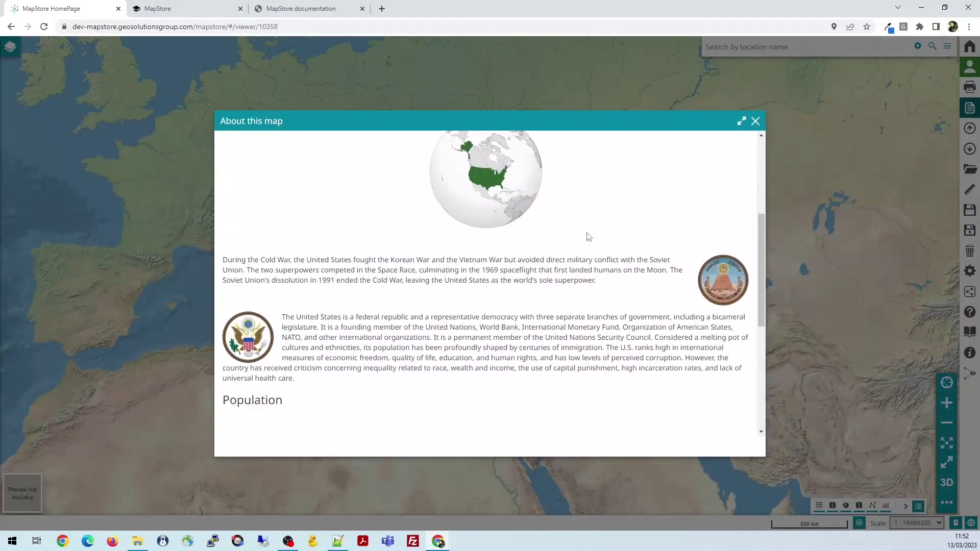
scroll(560, 254, down, 4)
scroll(560, 254, up, 8)
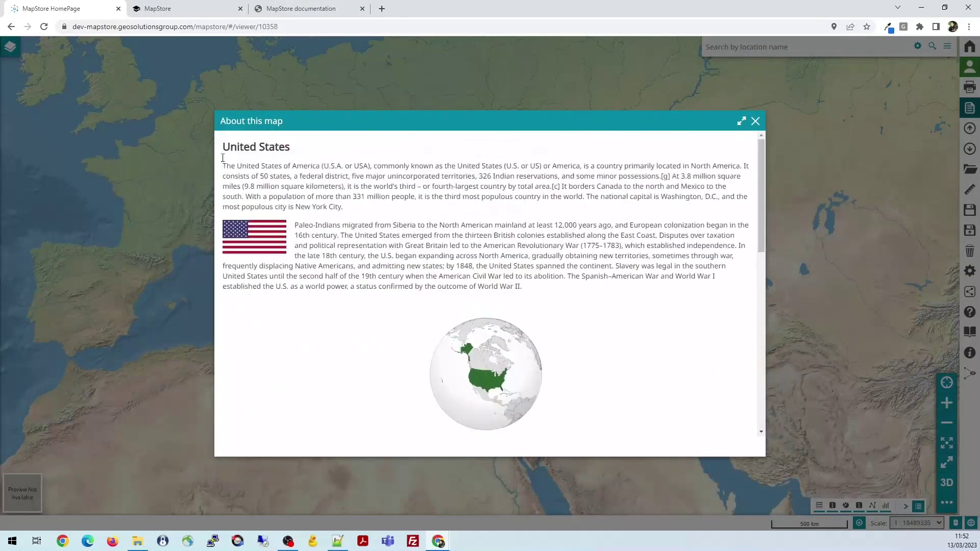
click(741, 121)
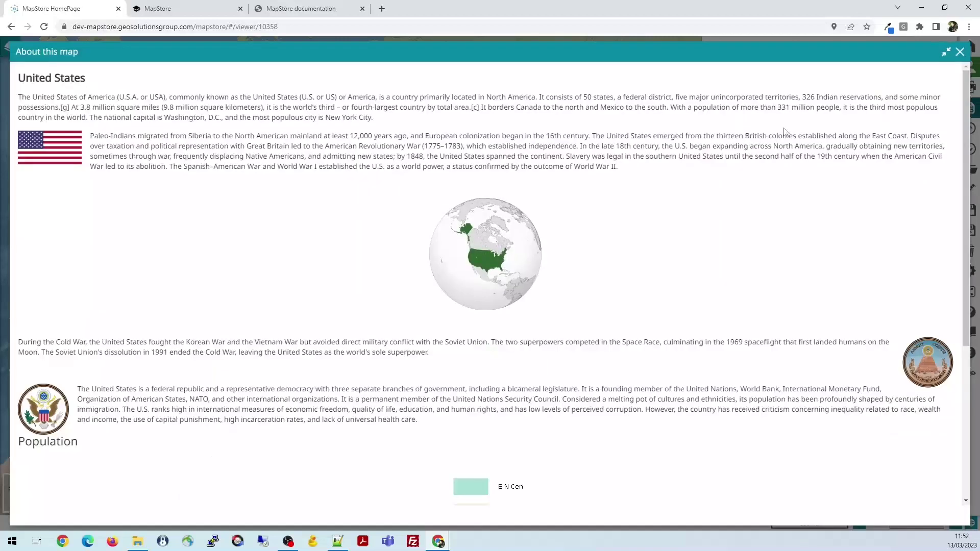
click(946, 51)
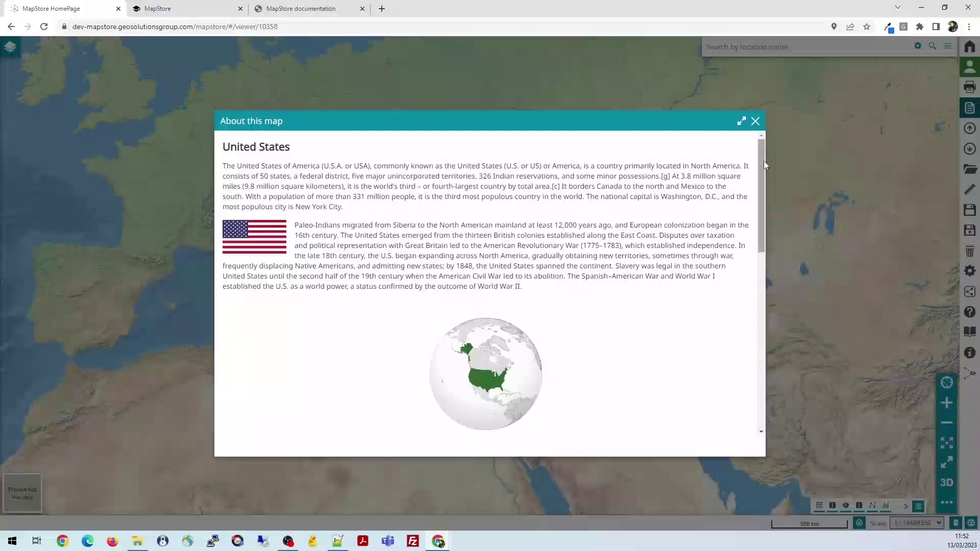
click(755, 121)
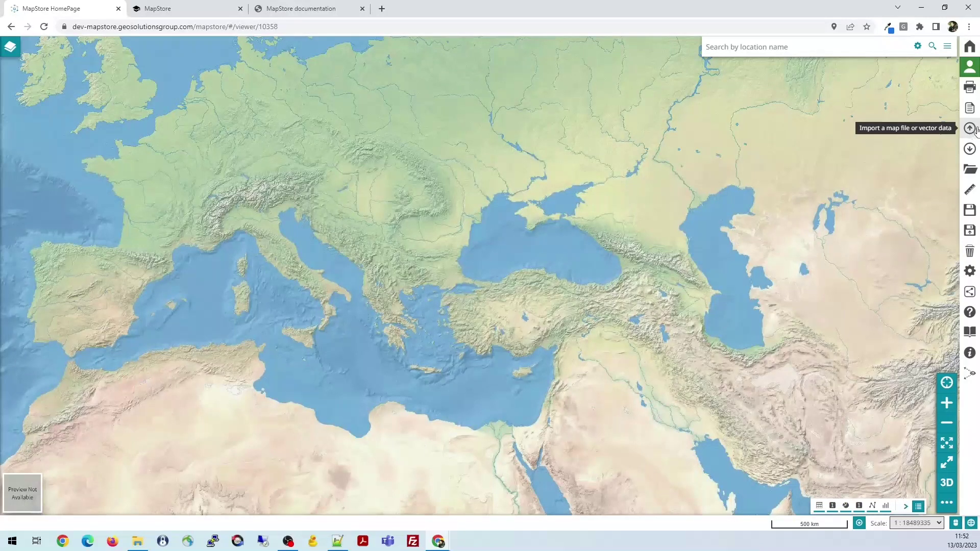
Close the Import overlay without importing, then pan and zoom out toward North America
click(970, 130)
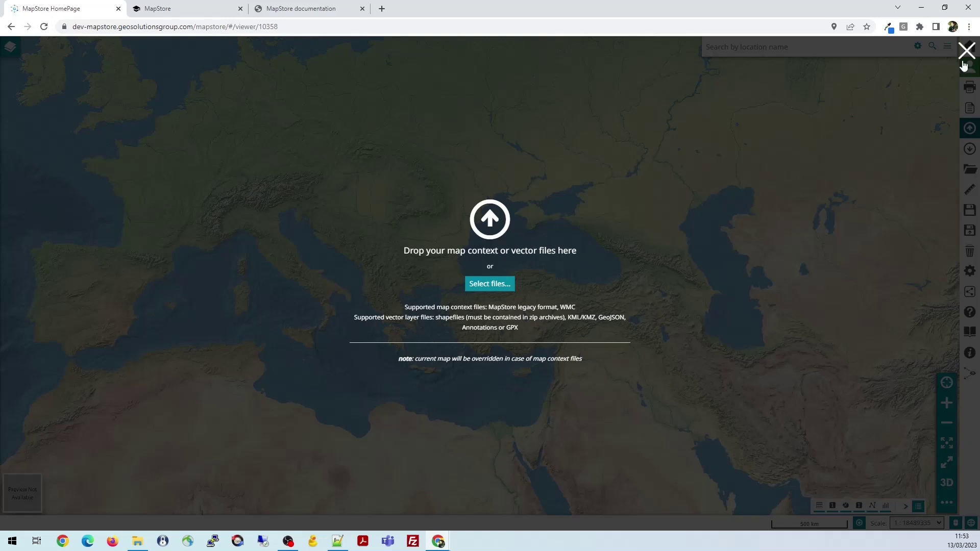
click(966, 50)
drag(269, 317, 498, 314)
scroll(470, 305, down, 2)
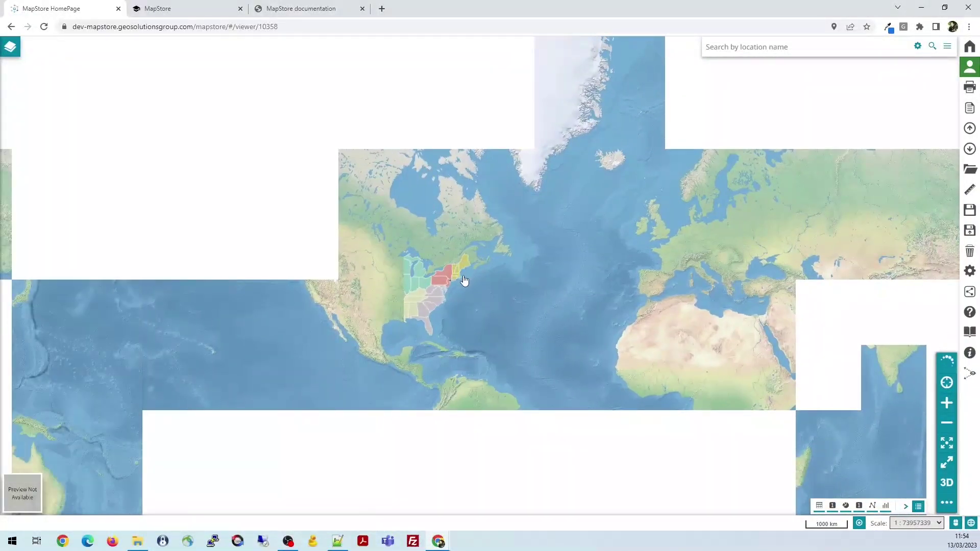
Zoom and pan onto the continental US, then close the Export options without exporting
scroll(464, 280, up, 2)
drag(504, 284, 677, 243)
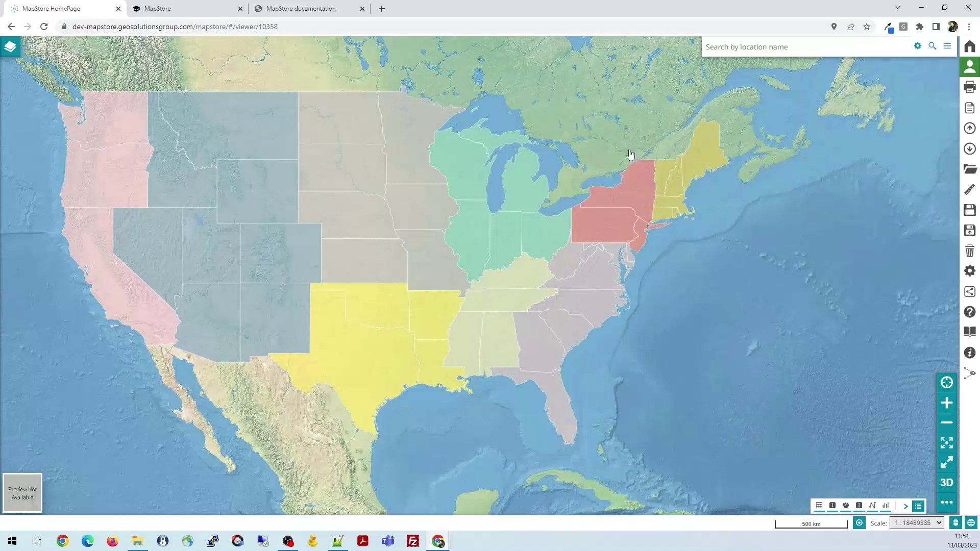
click(969, 150)
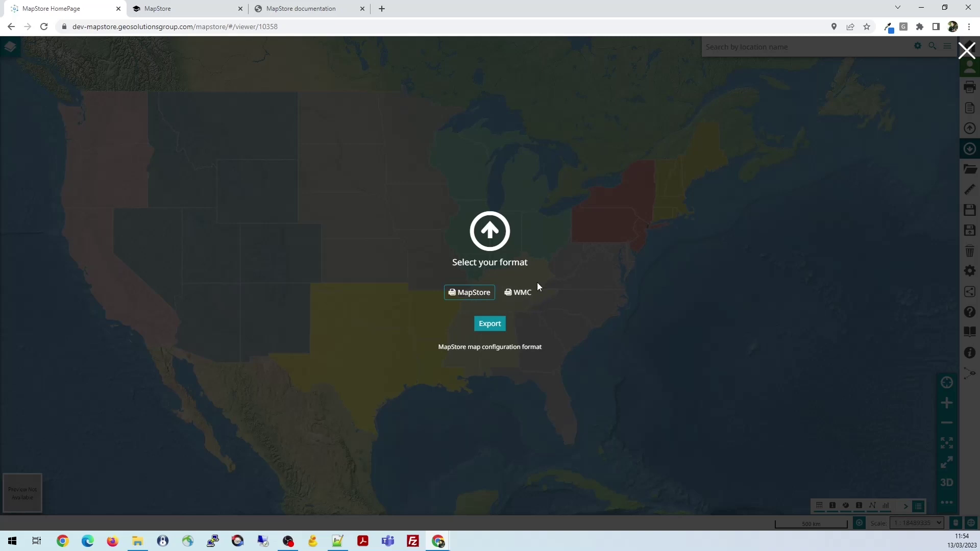
click(966, 50)
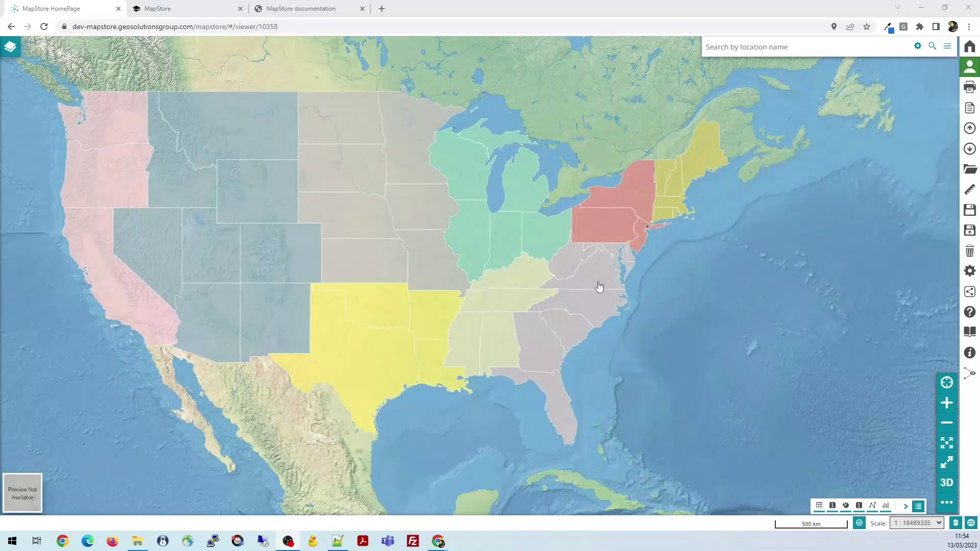
Reopen the catalog from the Demo Map's layer list
click(972, 172)
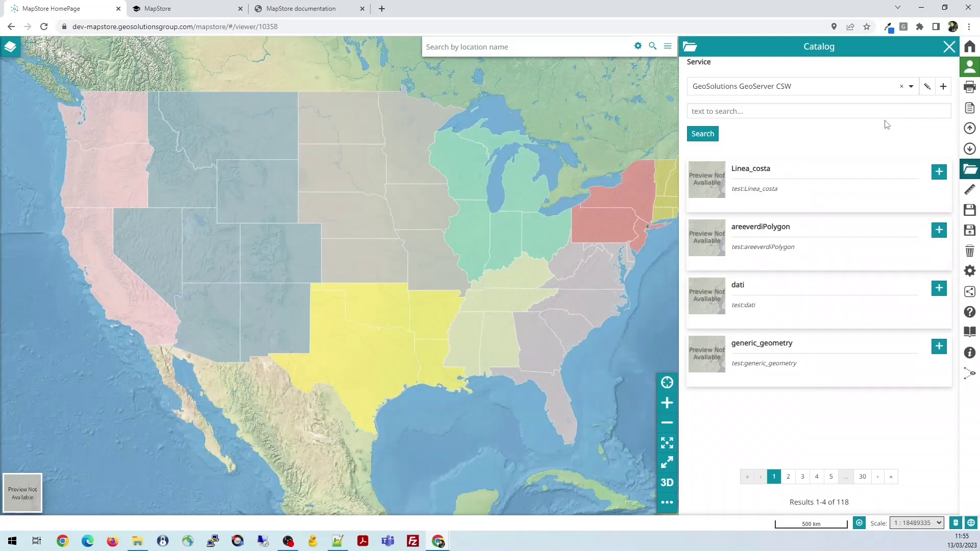
click(949, 47)
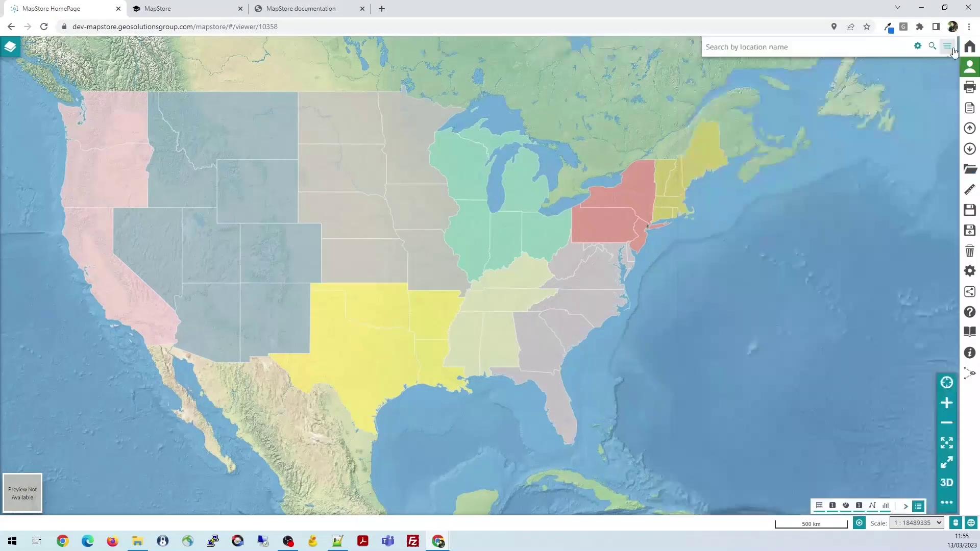
click(10, 47)
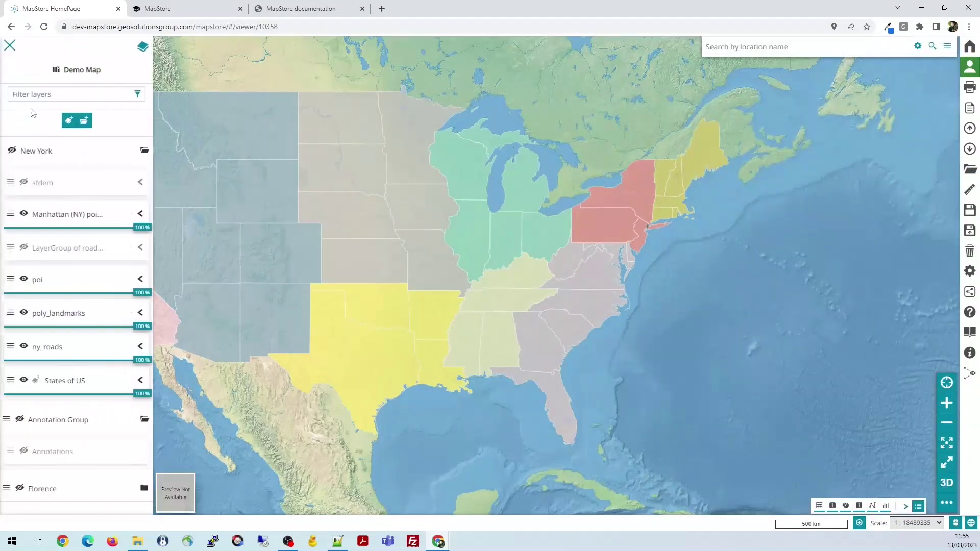
click(70, 121)
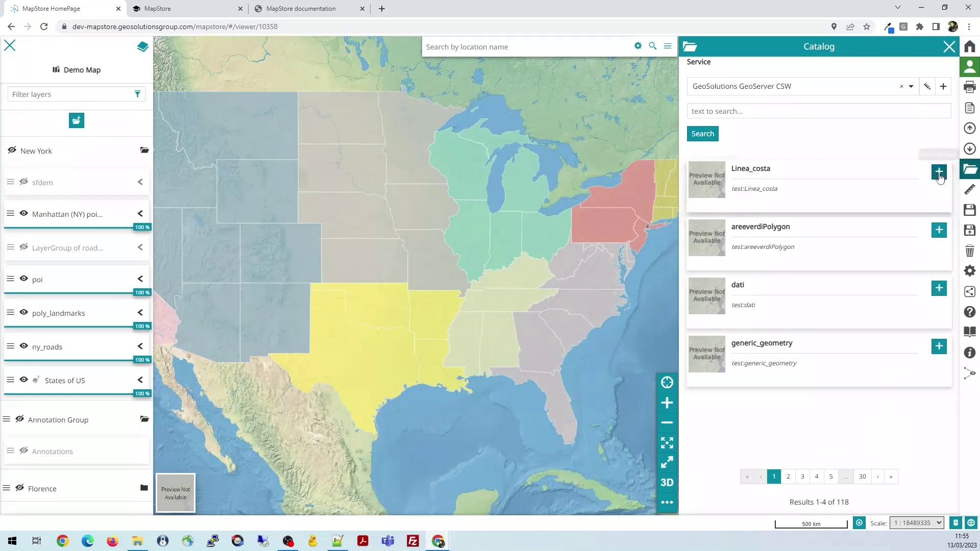
Browse the catalog service list, keeping GeoSolutions GeoServer CSW selected
click(911, 86)
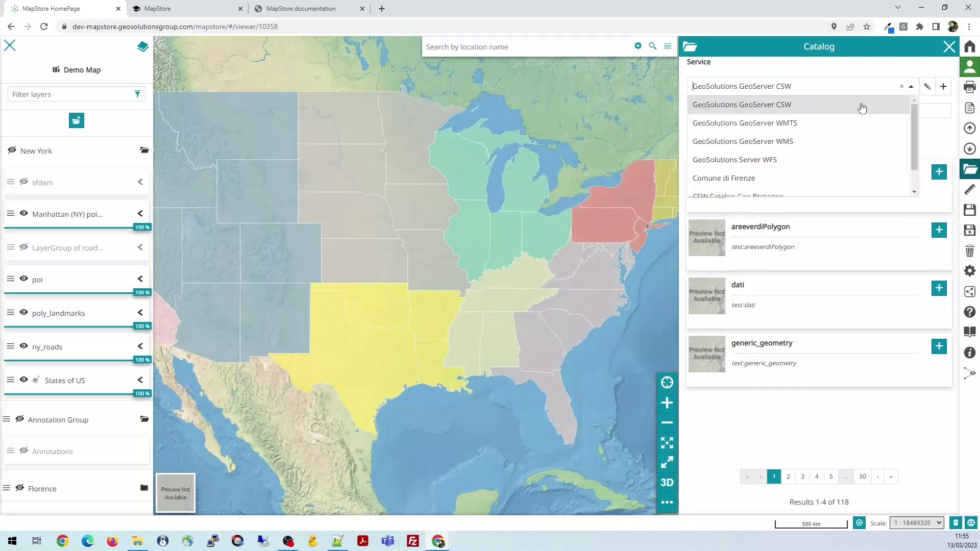
click(944, 138)
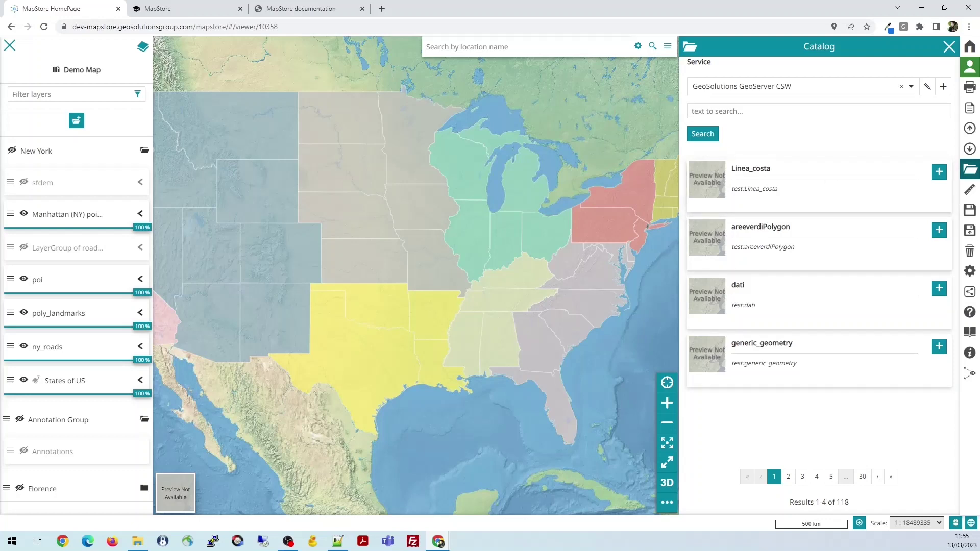
click(913, 91)
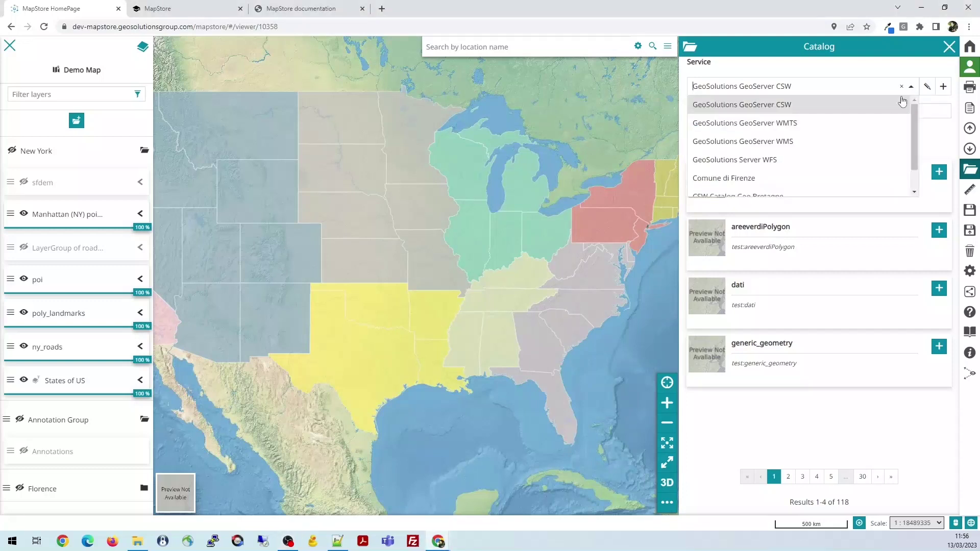
scroll(827, 131, down, 3)
scroll(786, 171, up, 3)
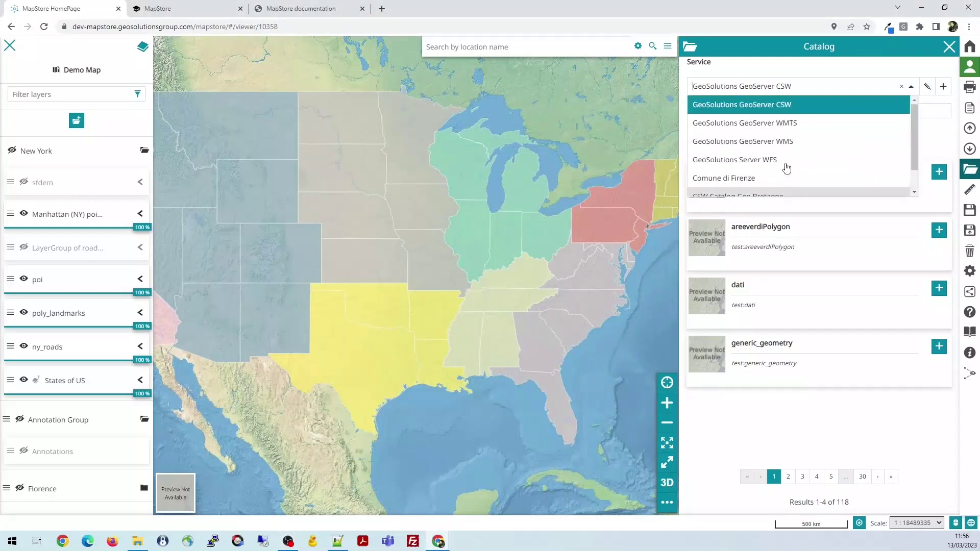
scroll(766, 127, down, 3)
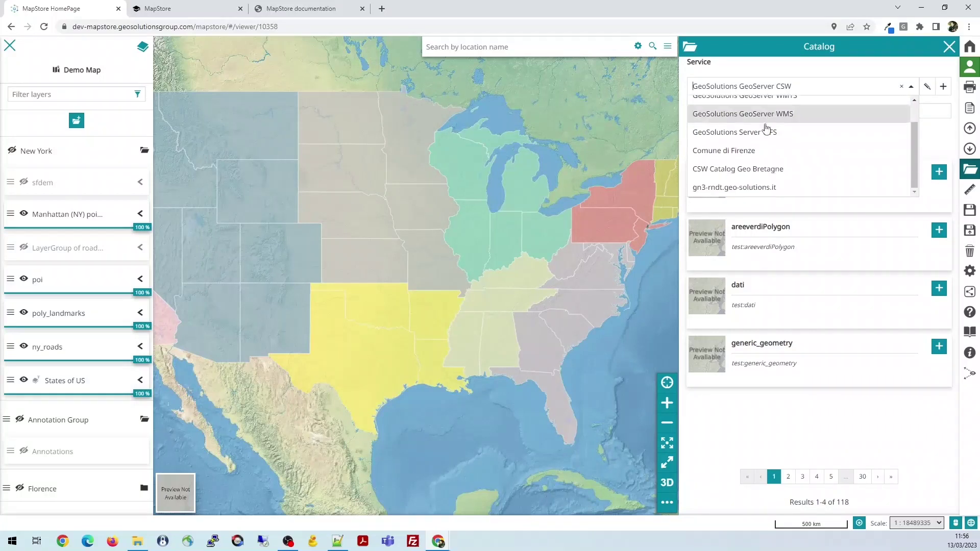
scroll(755, 164, up, 3)
scroll(771, 162, down, 1)
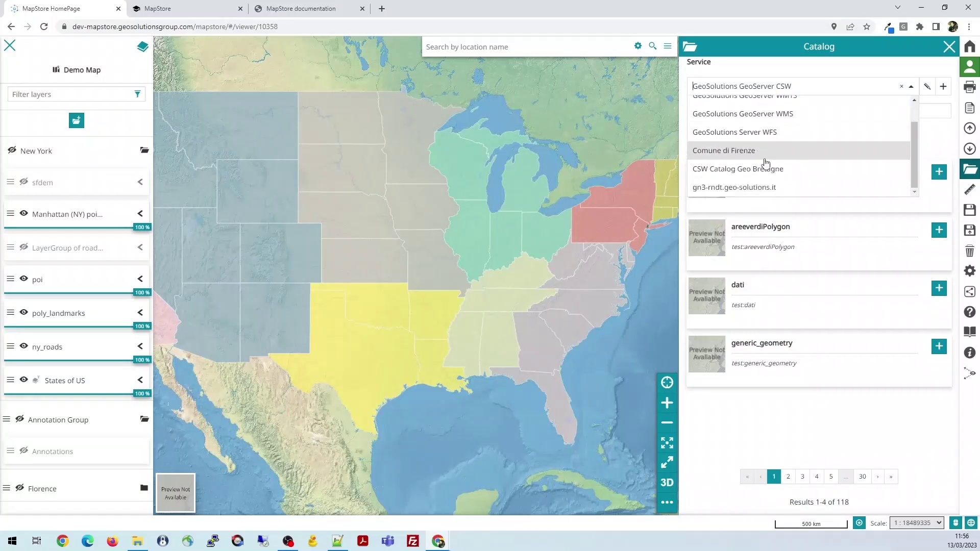
scroll(816, 133, up, 1)
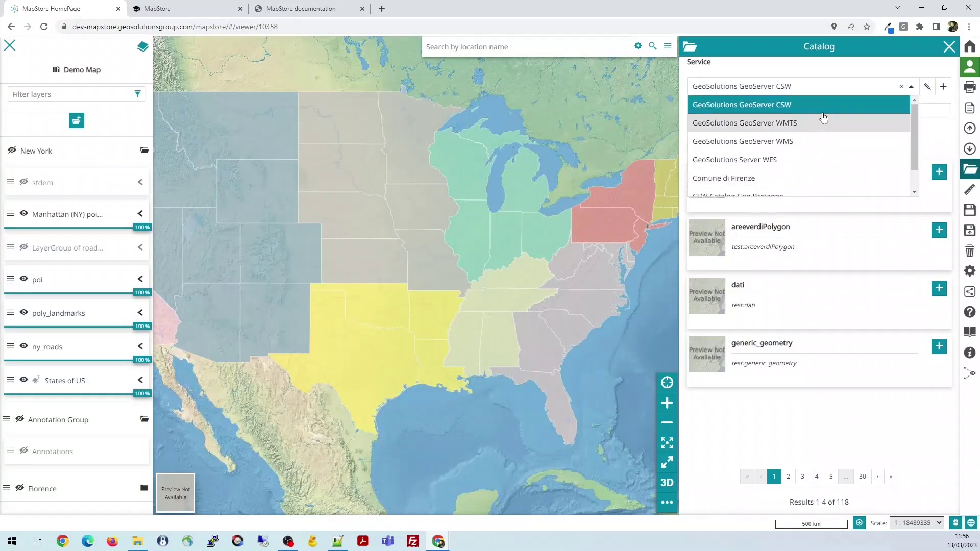
click(879, 66)
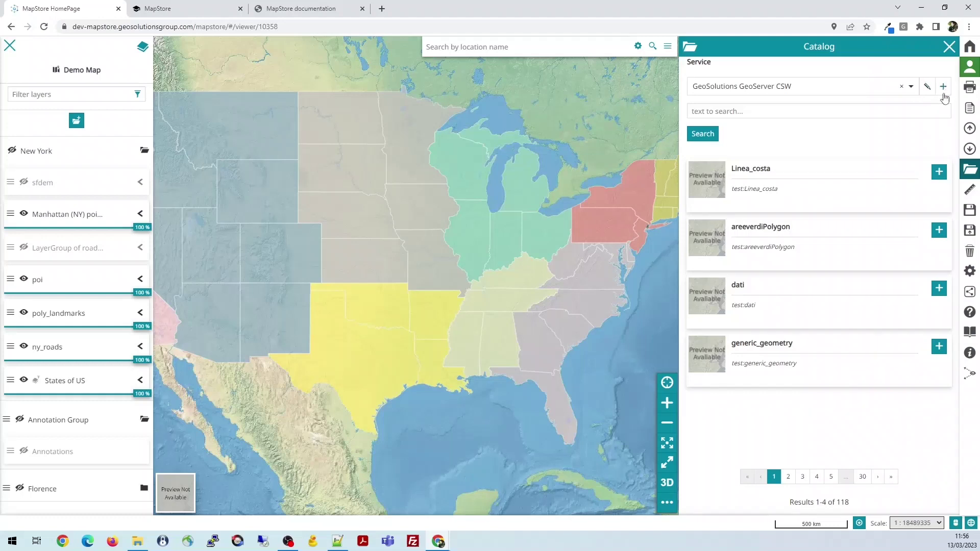
Switch the catalog to GeoSolutions GeoServer WMS and review its settings, cancelling without changes
click(911, 86)
click(803, 145)
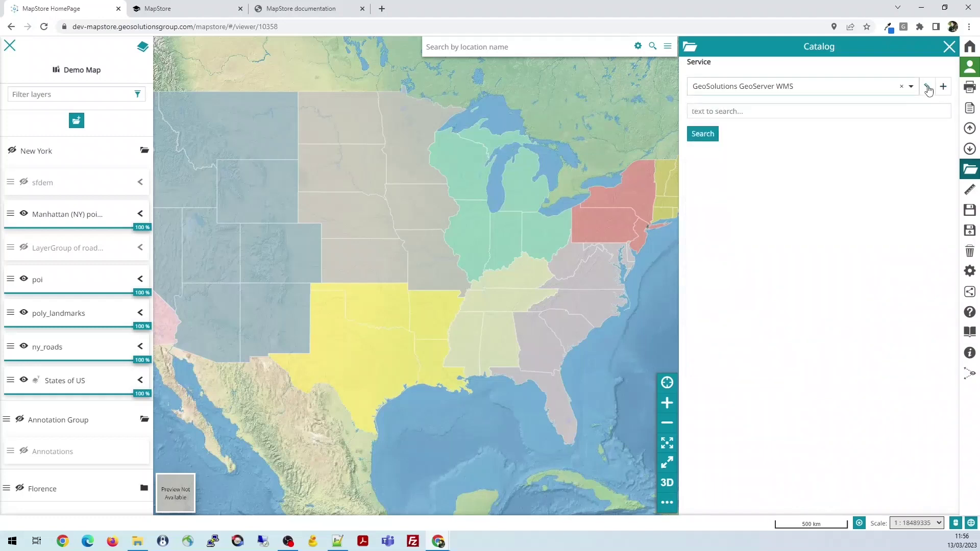
click(927, 87)
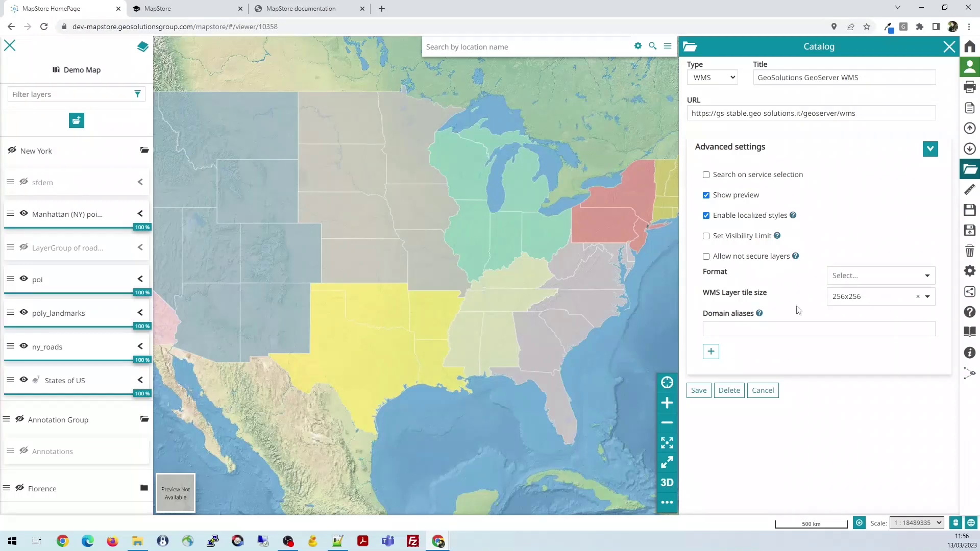
click(763, 390)
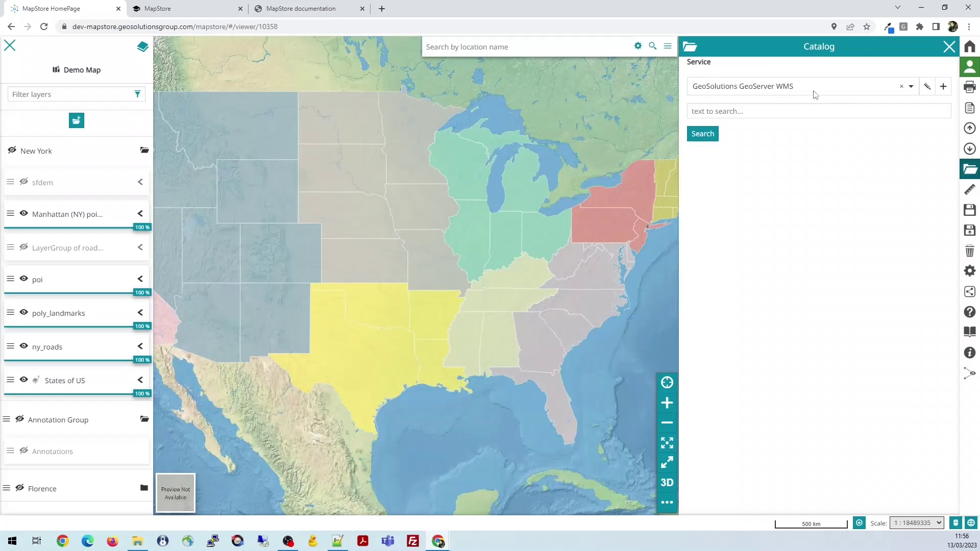
Start a new WMS catalog service titled 'My Demo WMS Source'
click(944, 89)
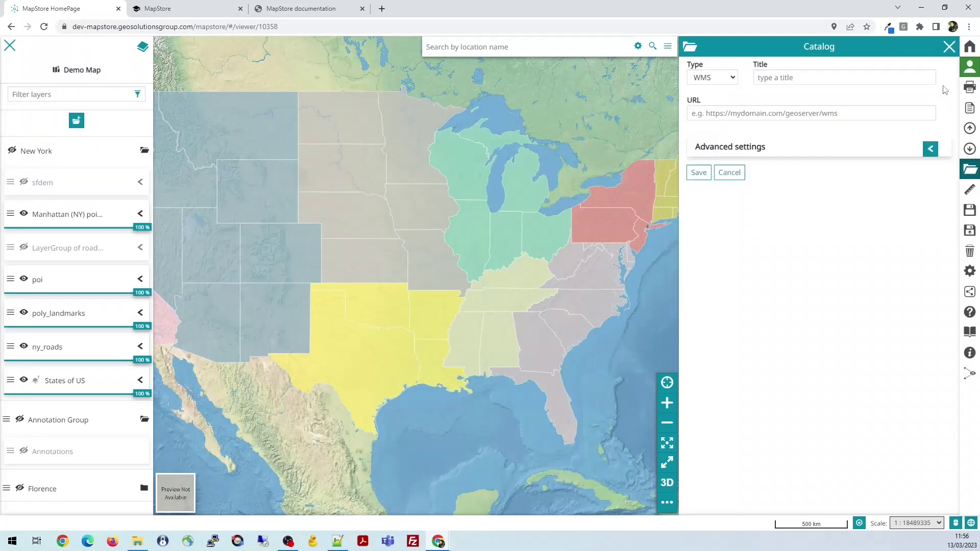
click(733, 79)
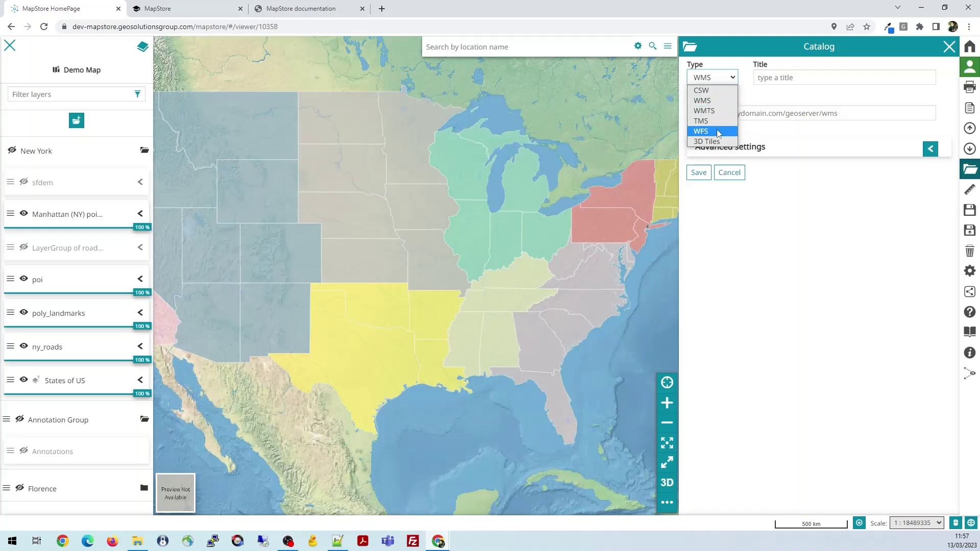
click(718, 103)
click(806, 79)
text(My)
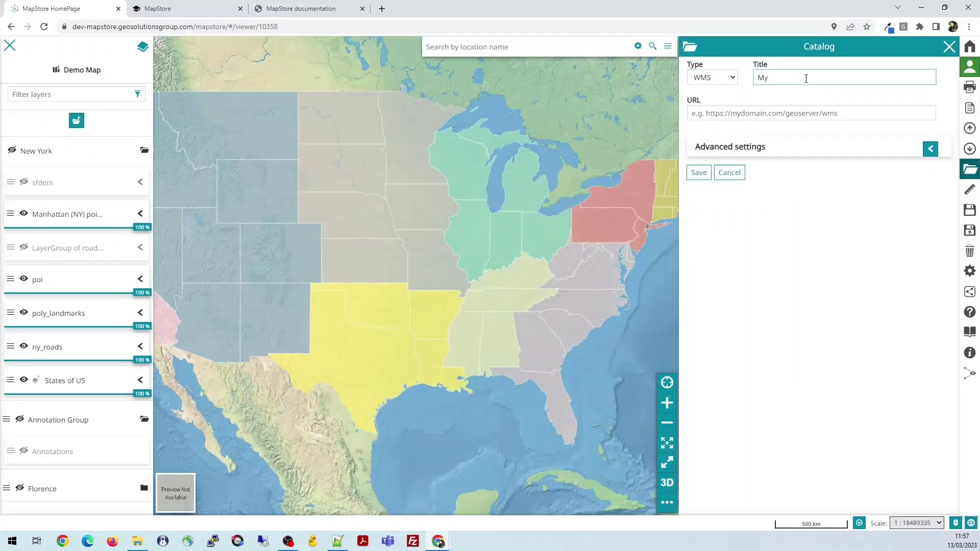
text( Demo WMS Source)
click(756, 111)
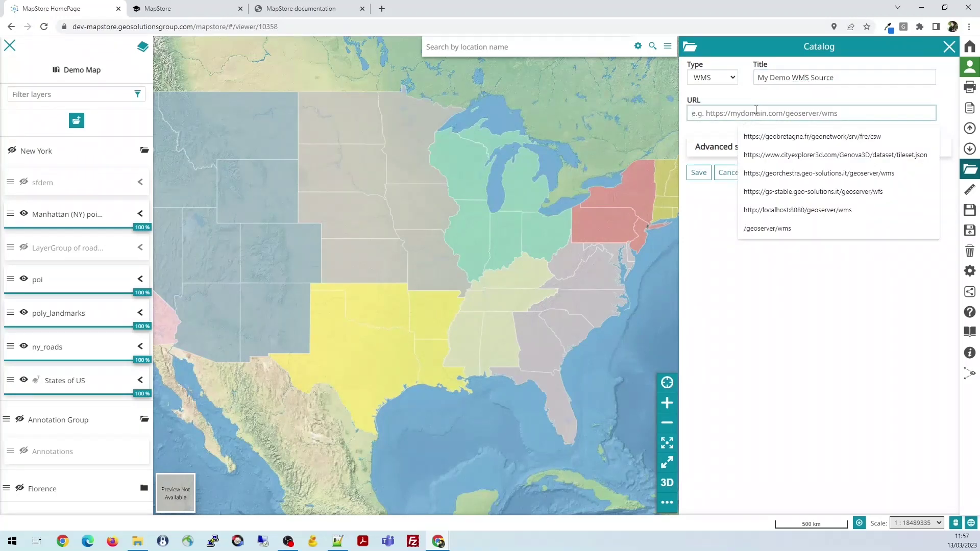
click(804, 197)
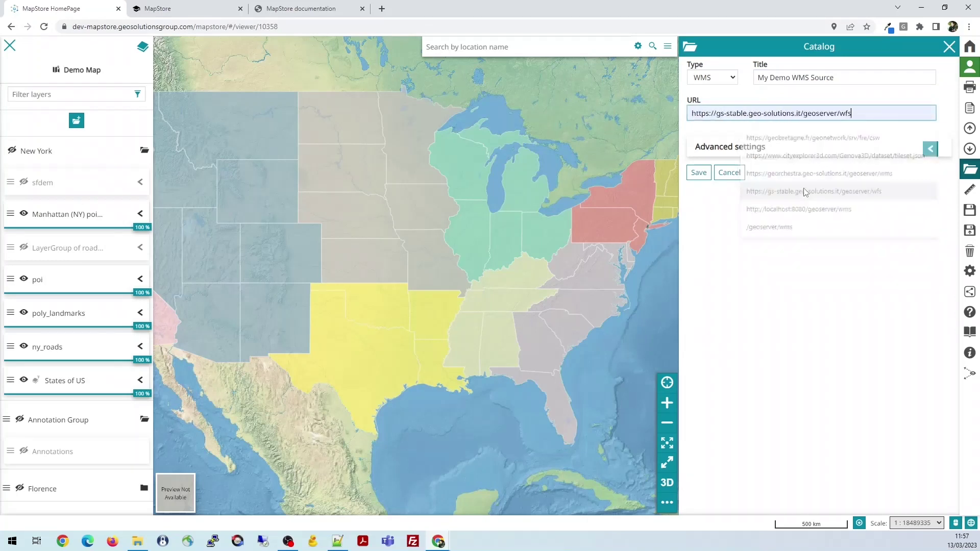
key(BackSpace)
key(BackSpace)
key(BackSpace)
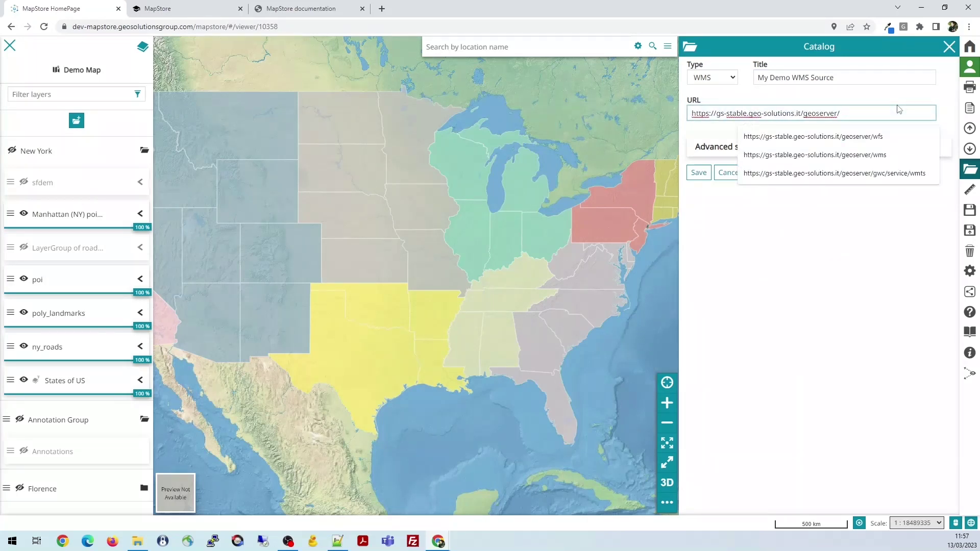
click(873, 156)
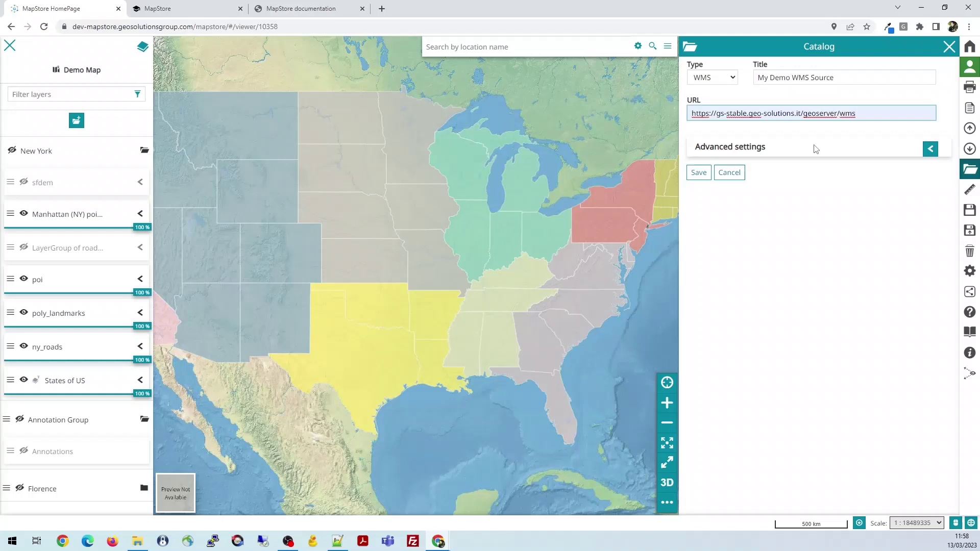
Save the My Demo WMS Source service and search its layers for 'spear'
click(699, 173)
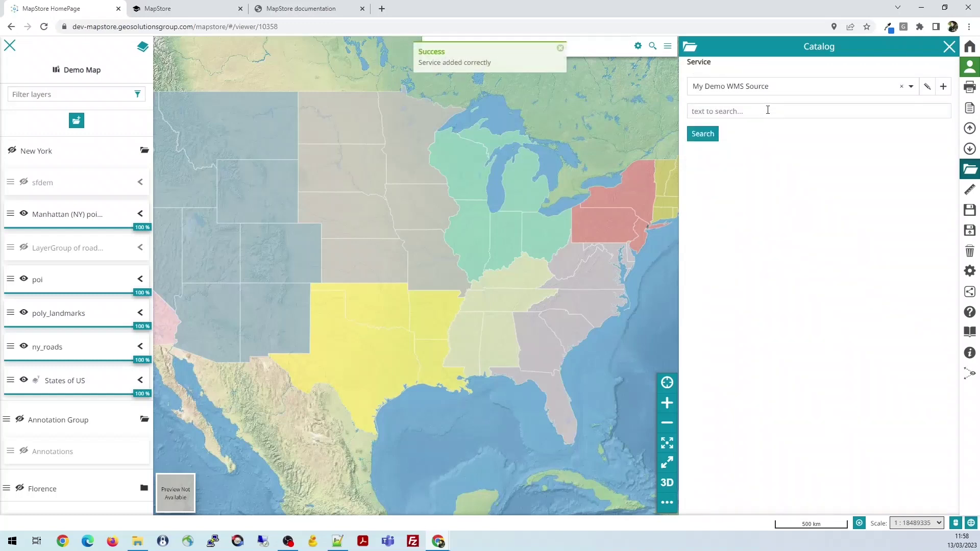
click(771, 111)
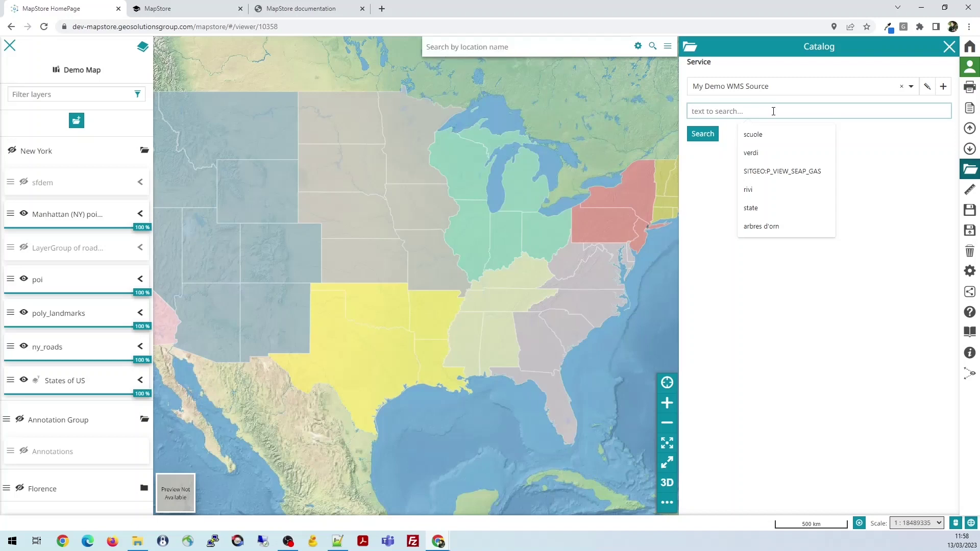
text(spear)
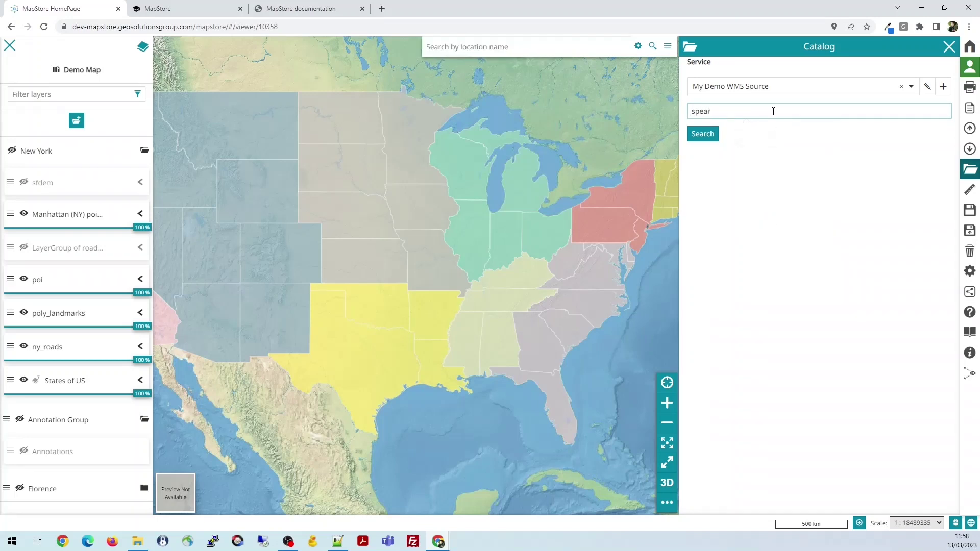
click(711, 137)
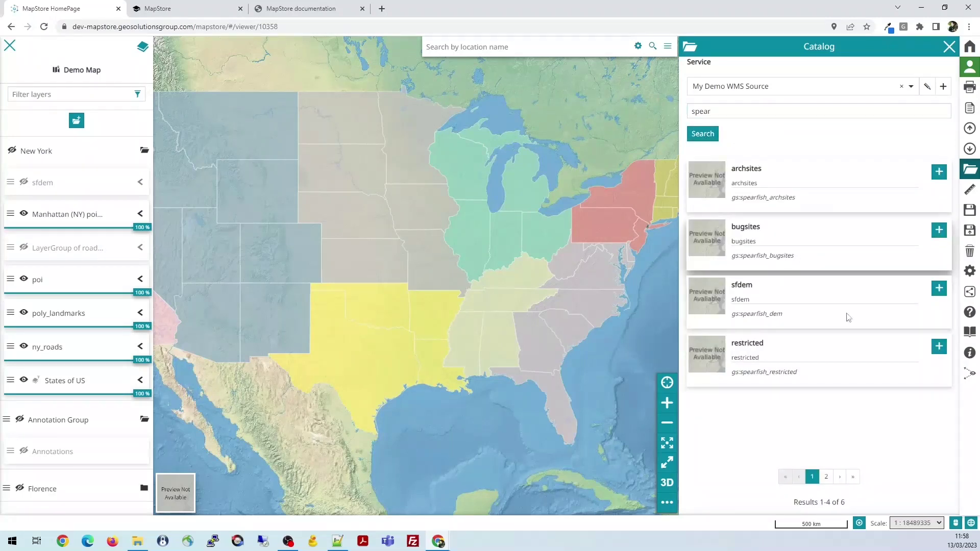
Add the spearfish roads layer from the second results page to the map
click(826, 477)
click(812, 477)
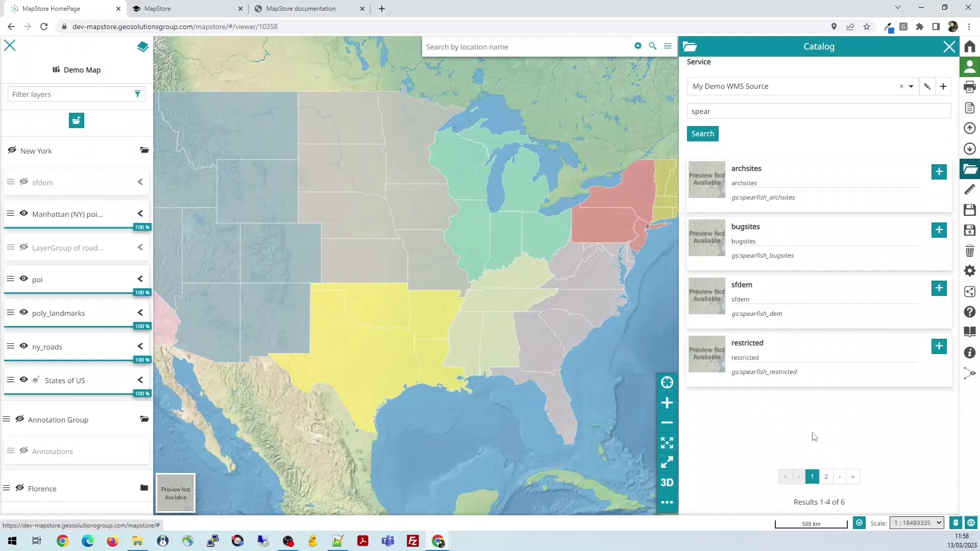
click(827, 477)
click(812, 477)
click(827, 477)
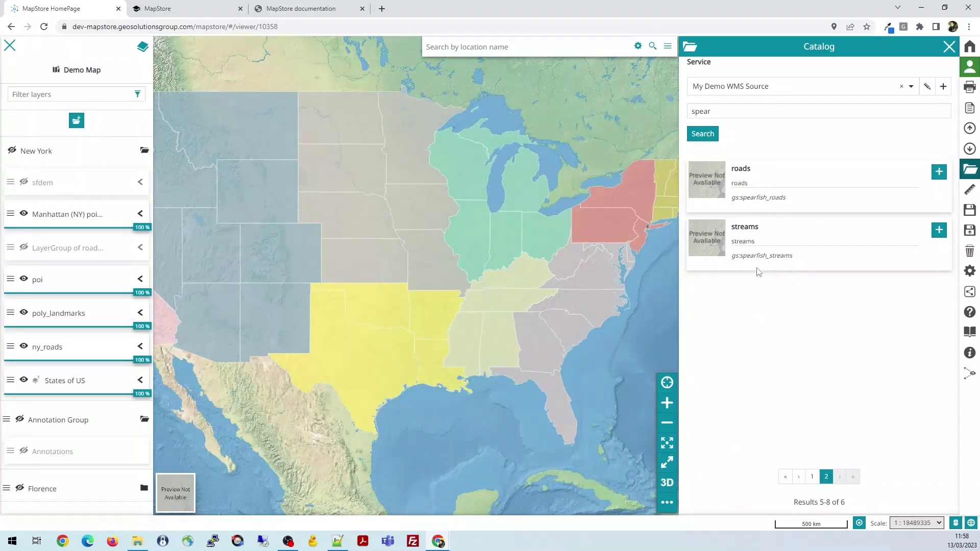
click(939, 173)
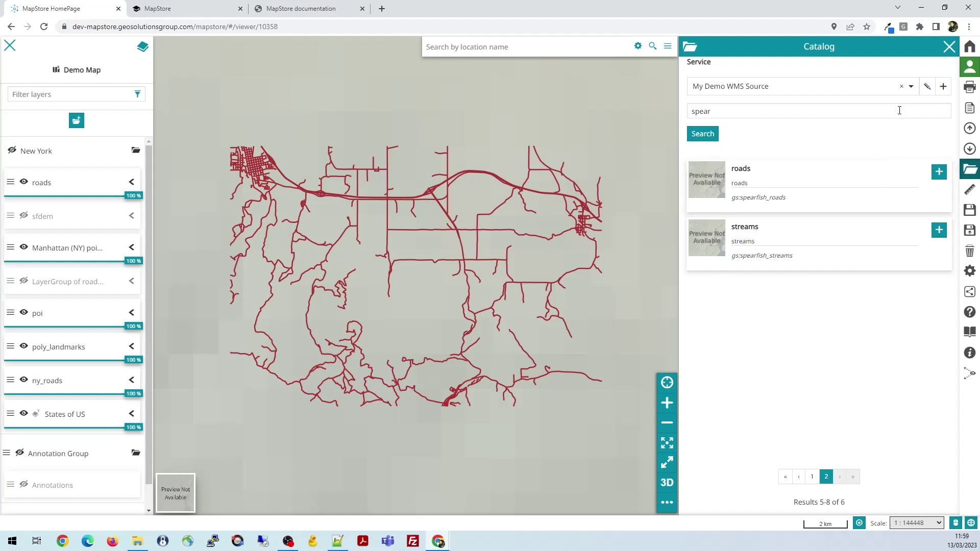
Set the My Demo WMS Source advanced settings format to image/png8
click(927, 88)
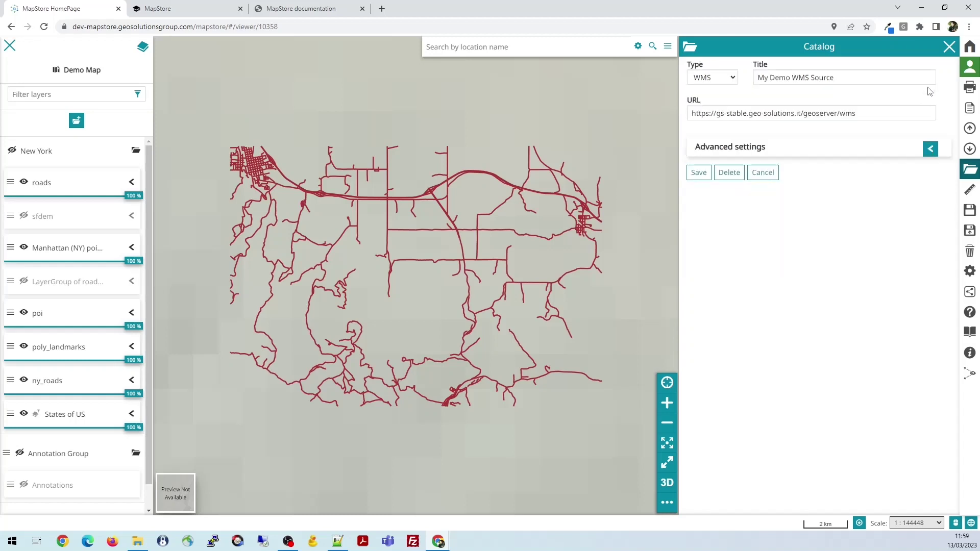
click(930, 149)
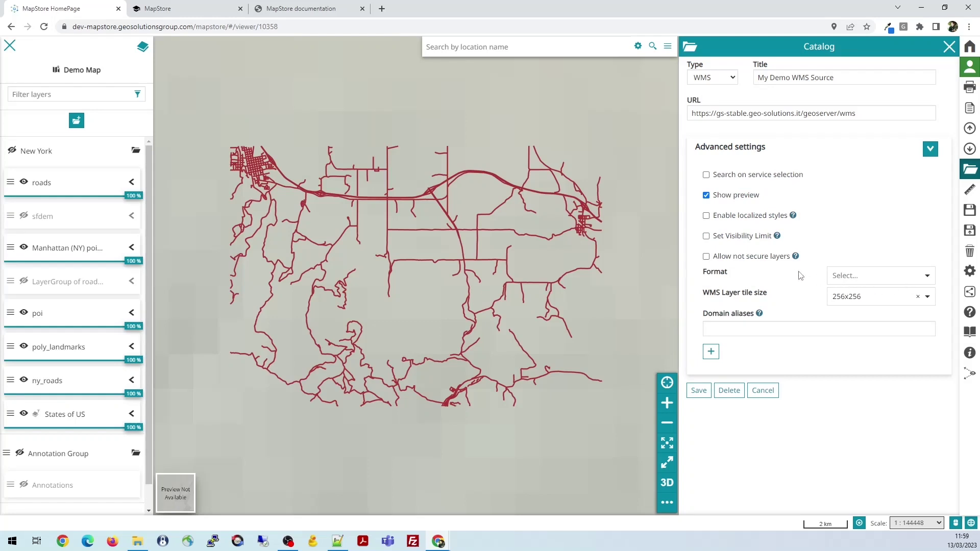
click(929, 277)
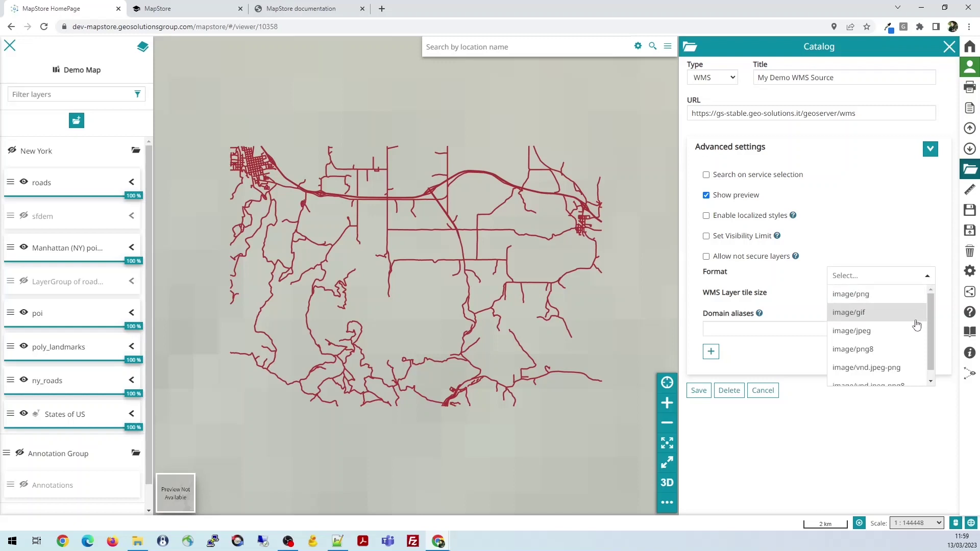
scroll(930, 303, down, 1)
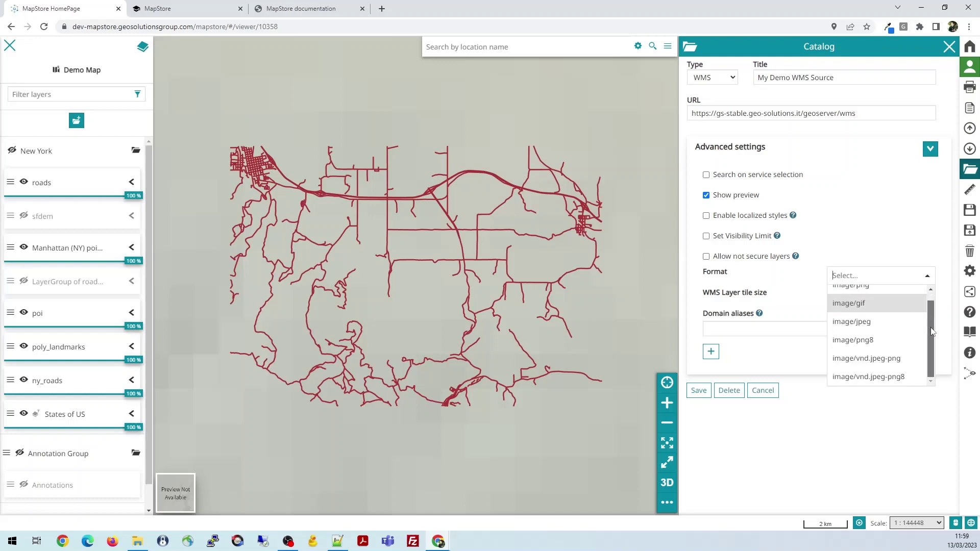
scroll(934, 300, up, 1)
scroll(937, 299, down, 1)
scroll(936, 299, up, 1)
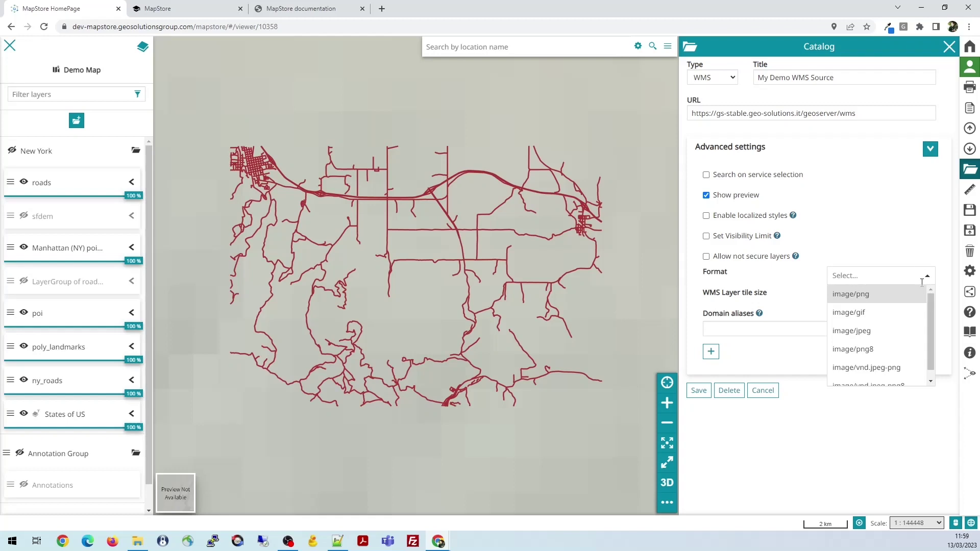
click(873, 356)
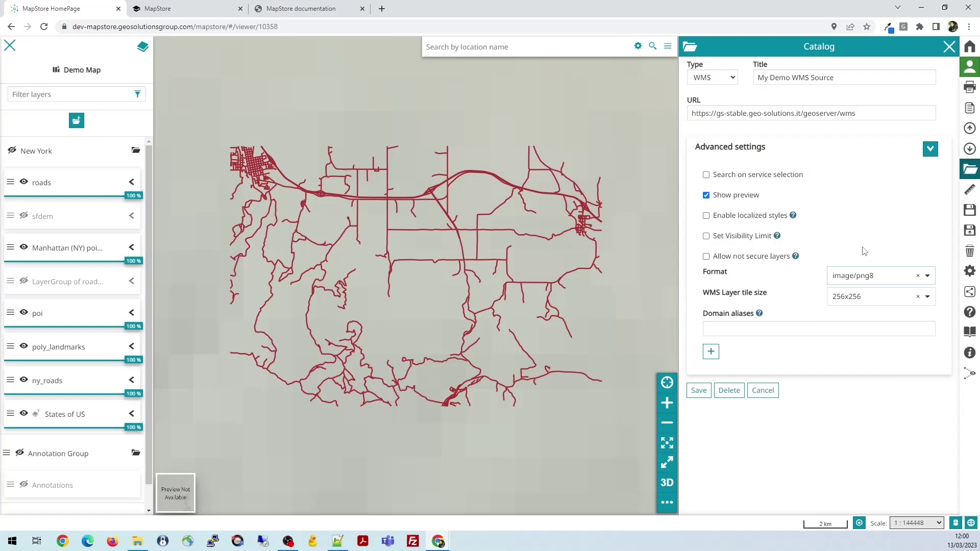
Set the tile size to 512x512 and enable search on service selection
click(925, 301)
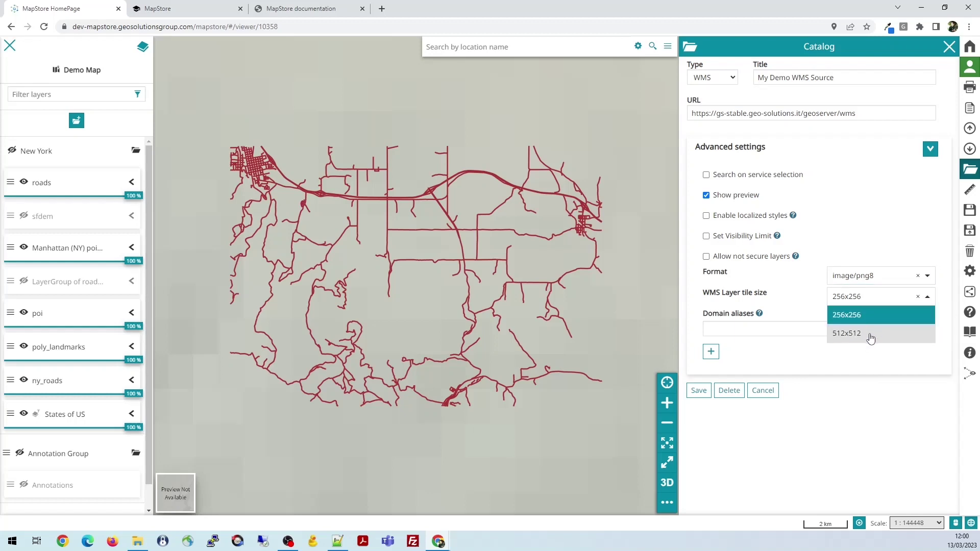
click(868, 335)
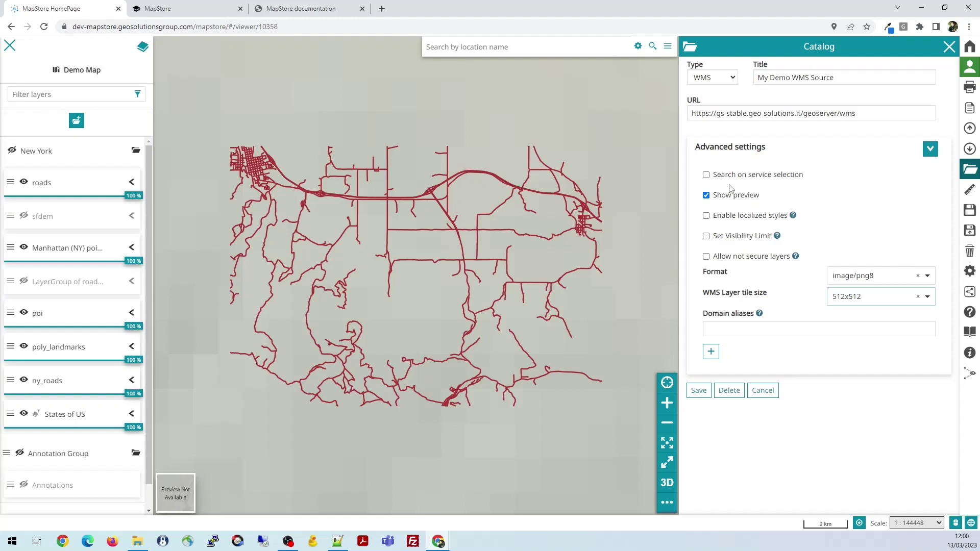
click(707, 176)
mouse_move(777, 236)
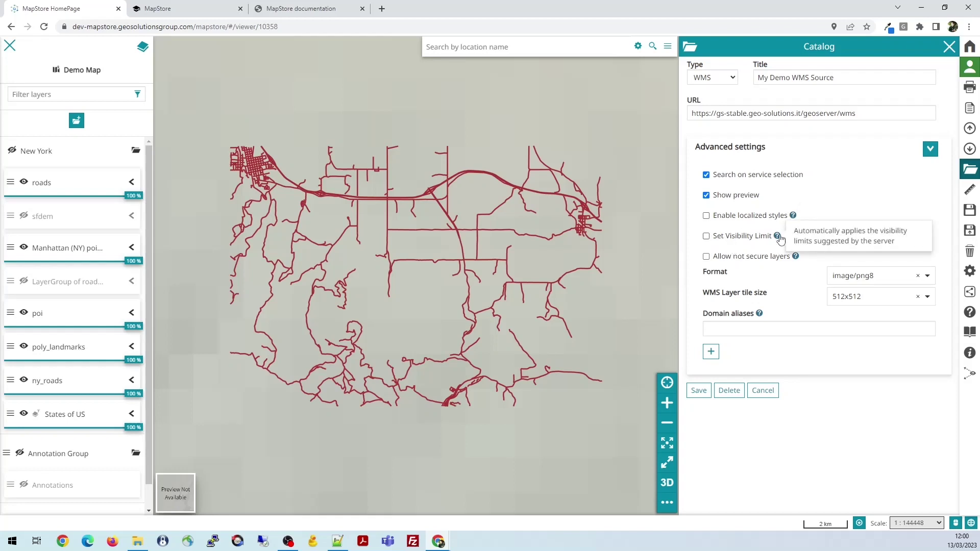
mouse_move(793, 219)
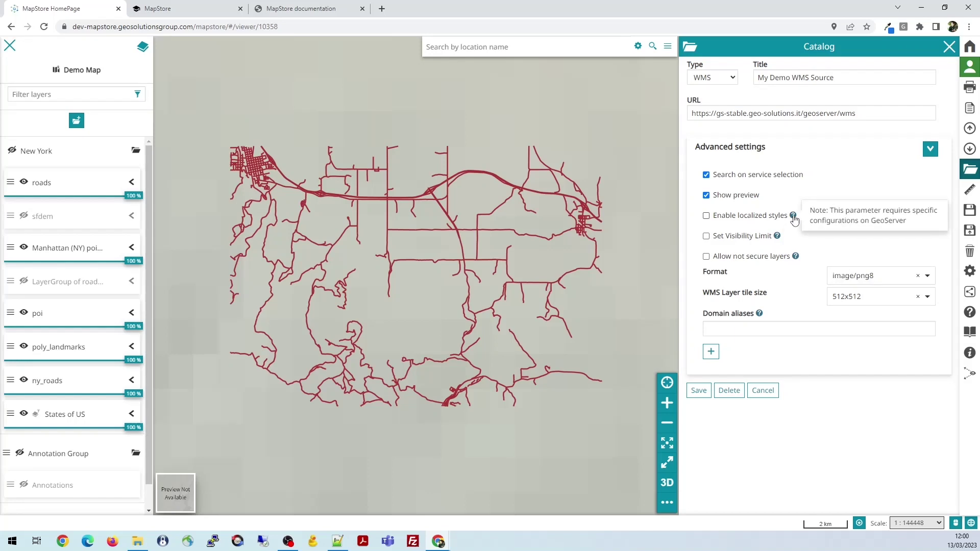
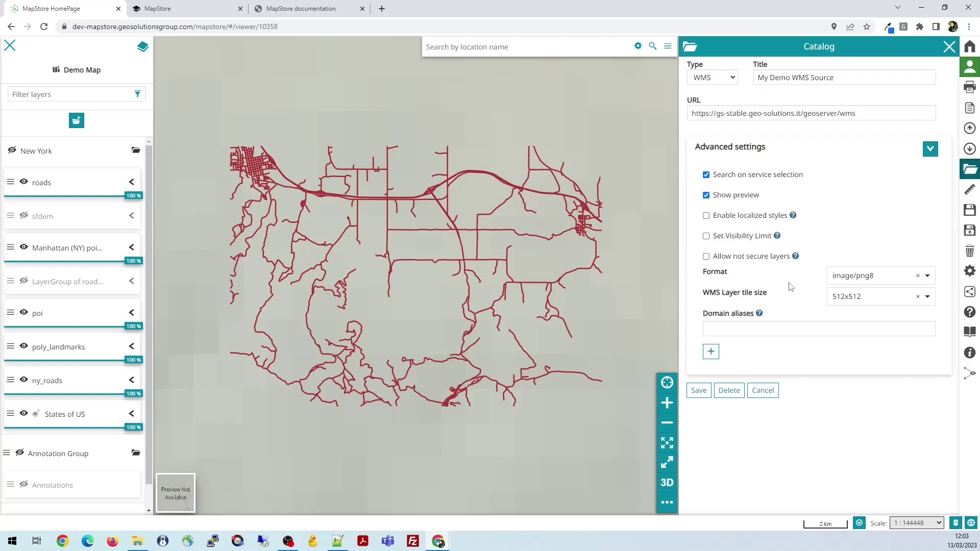
Add two empty domain alias rows and save the My Demo WMS Source settings
click(711, 351)
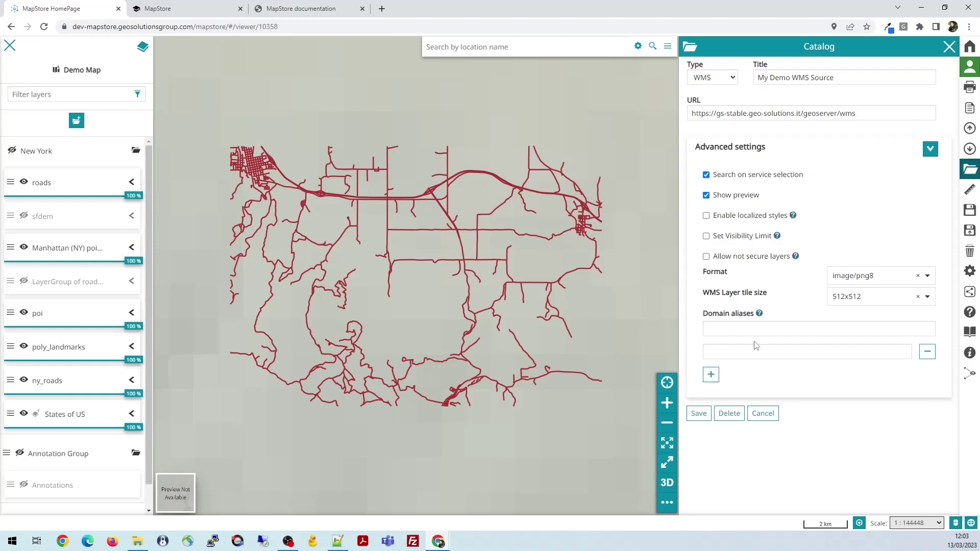
click(711, 375)
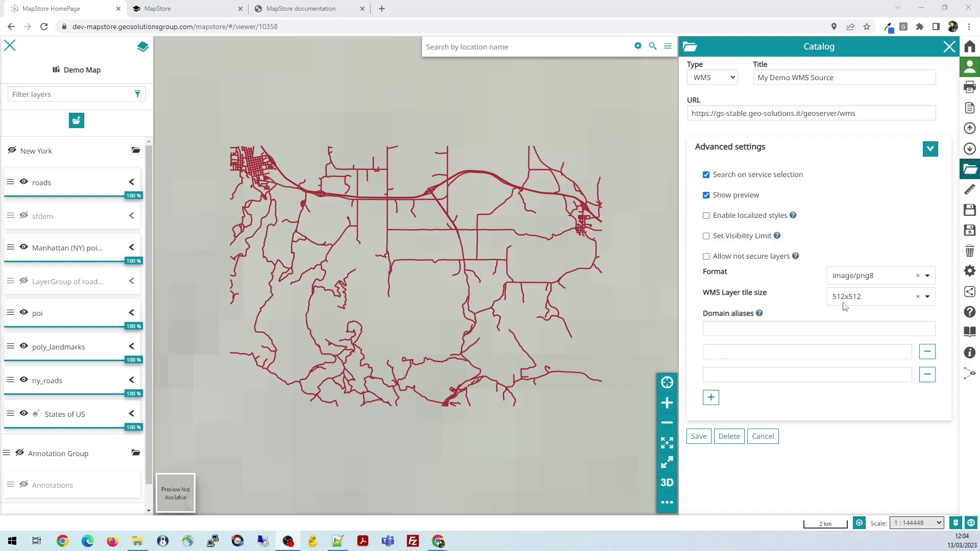
click(699, 438)
Confirm the save, search the service for 'spear', and add the roads layer from results page 2
click(698, 435)
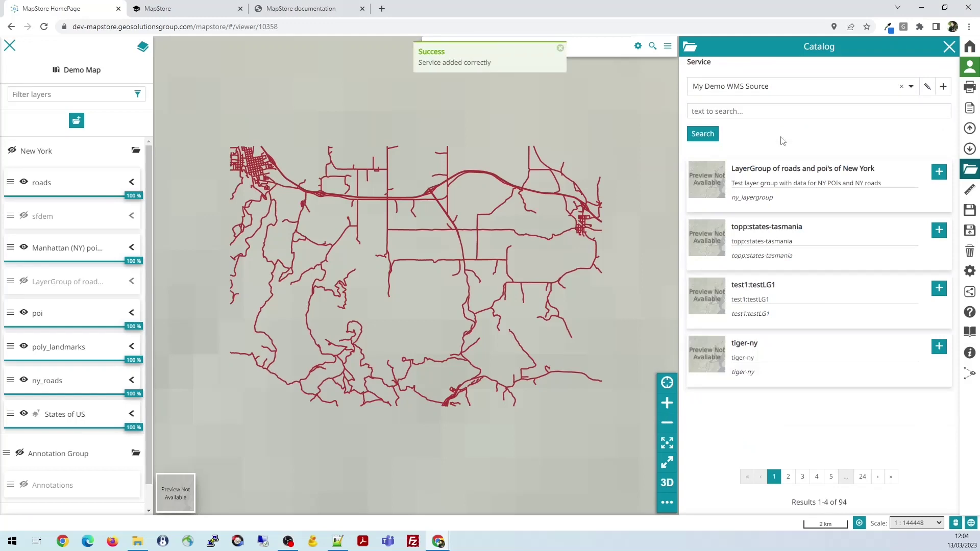
click(735, 111)
text(spear)
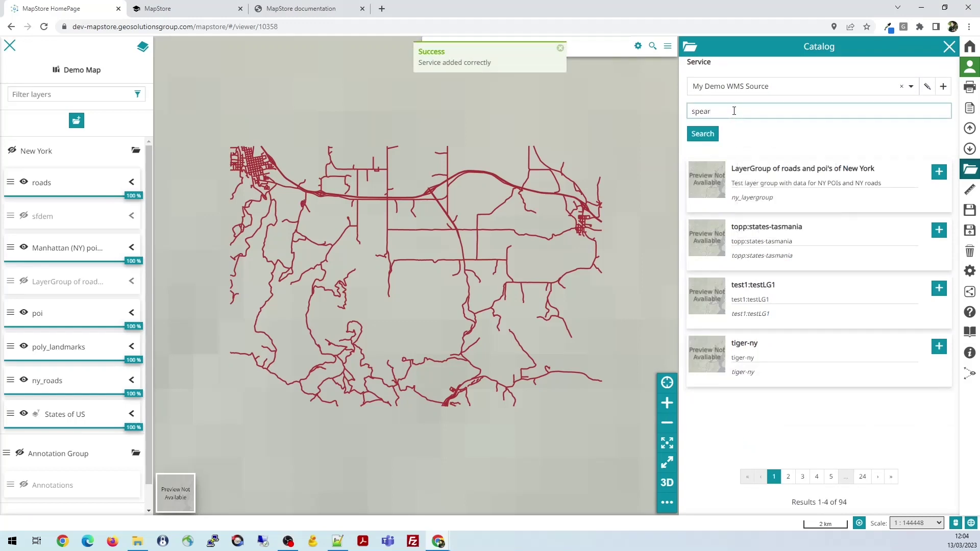
key(Return)
click(825, 476)
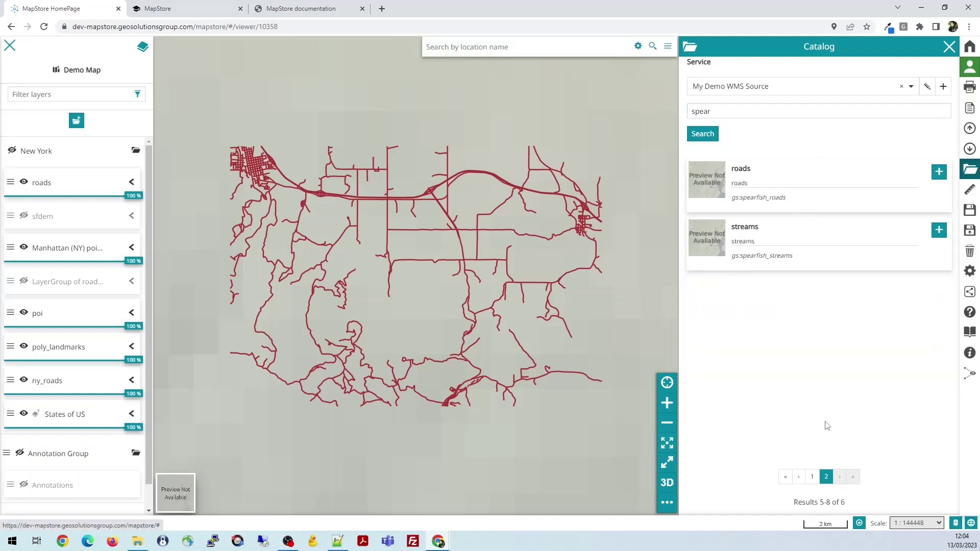
click(939, 172)
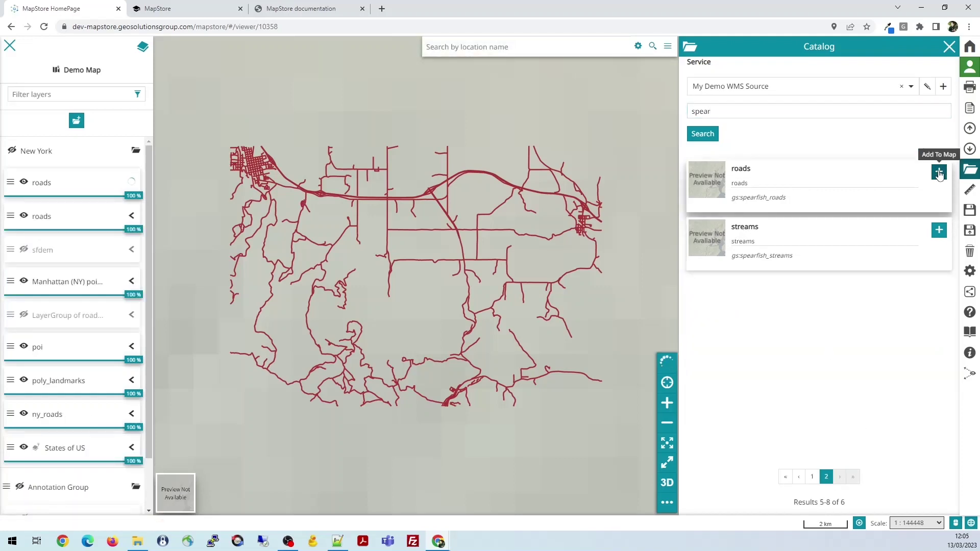
Inspect the display options of both roads layers, then hide the layer list
click(41, 182)
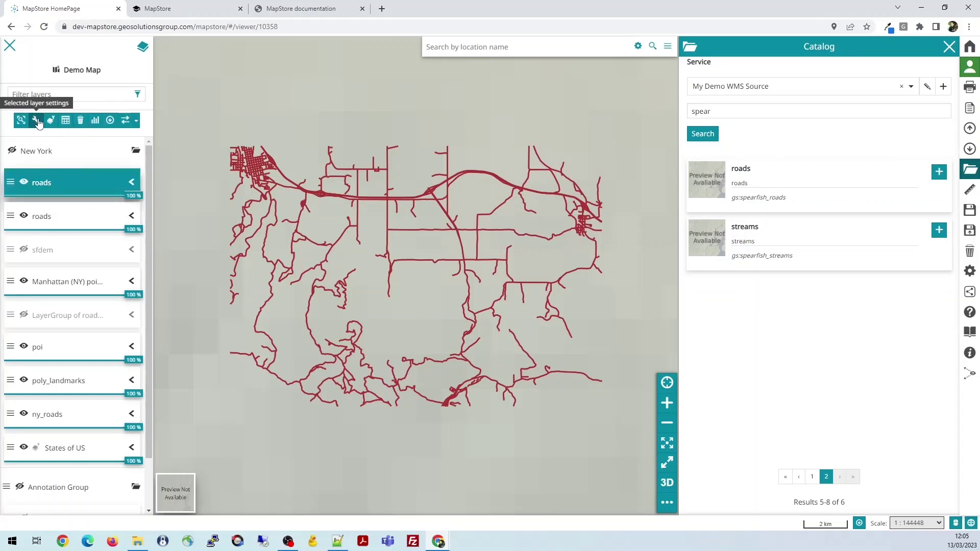
click(36, 121)
click(95, 93)
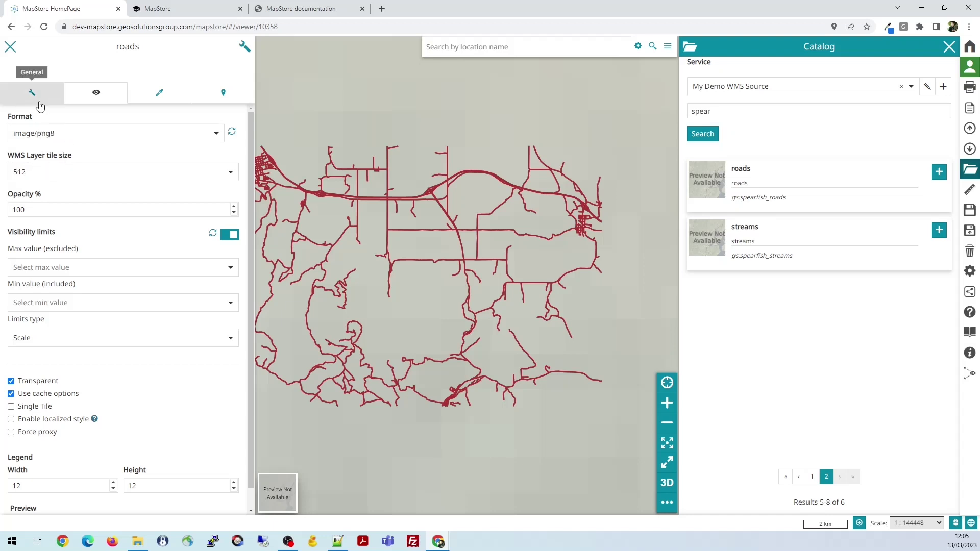
click(10, 47)
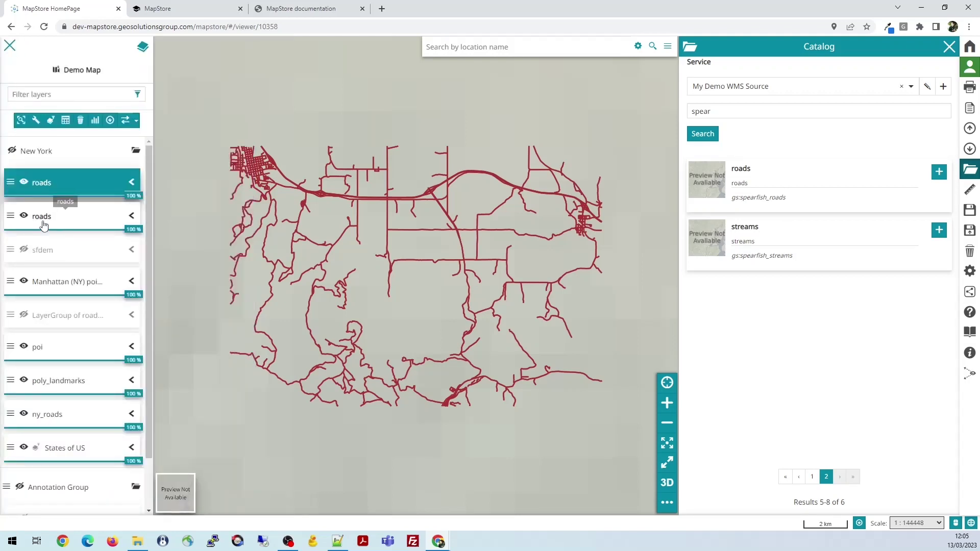
click(44, 219)
click(36, 120)
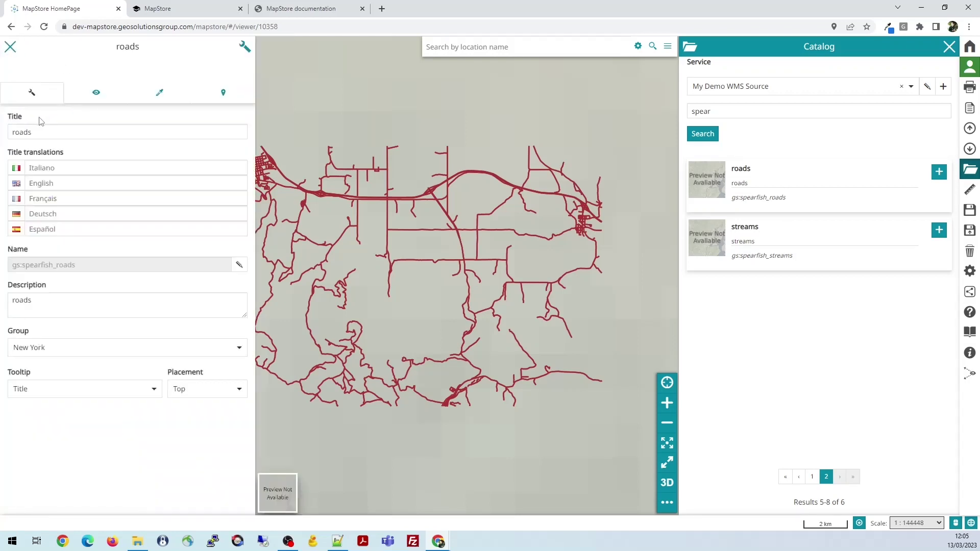
click(86, 96)
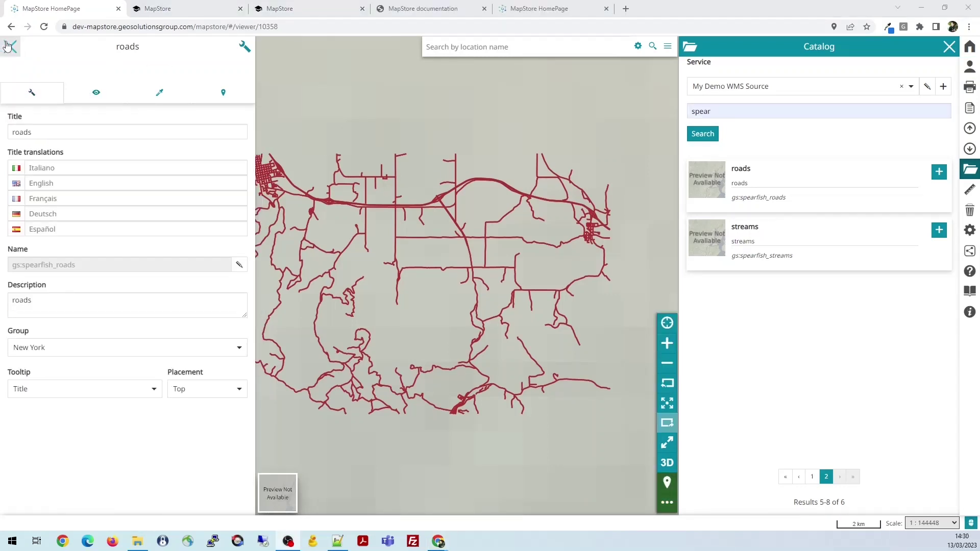
click(10, 46)
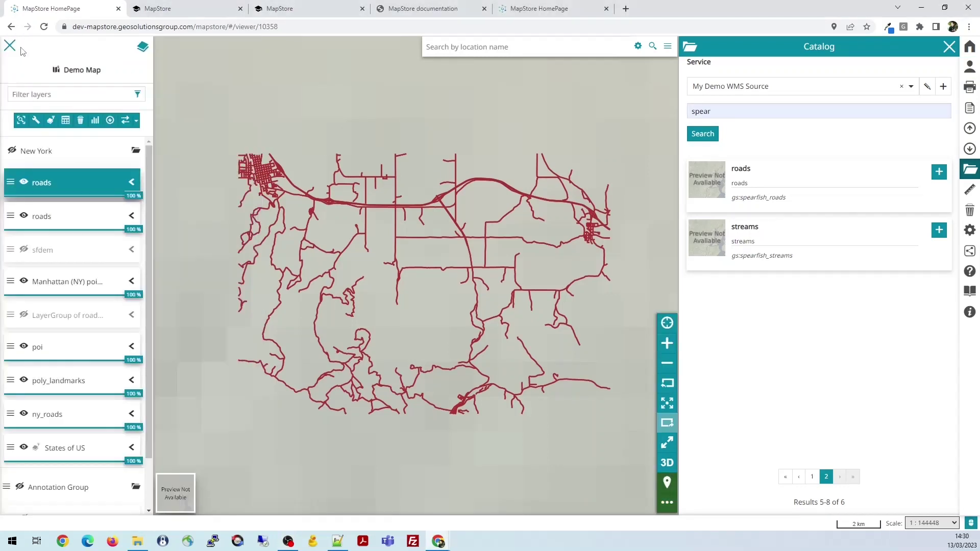
click(10, 45)
click(949, 47)
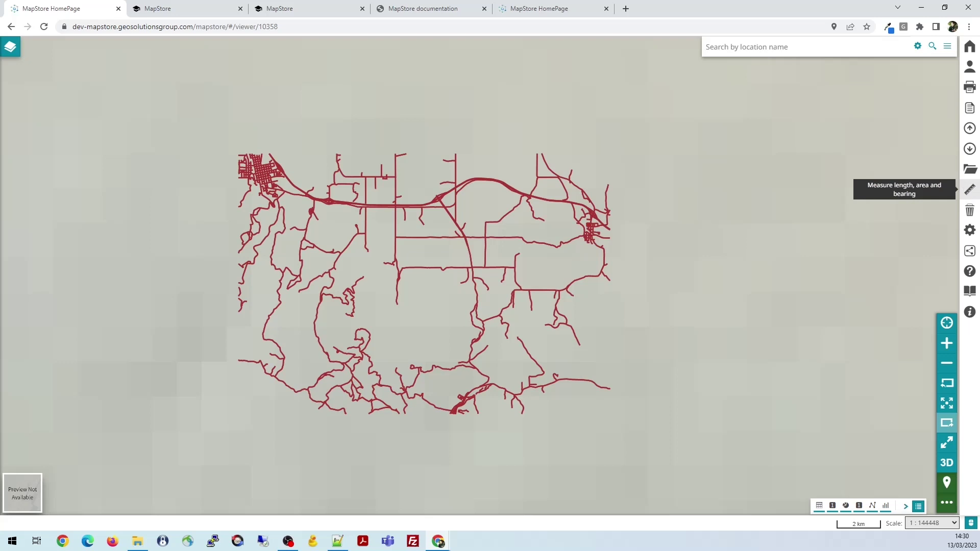
click(970, 190)
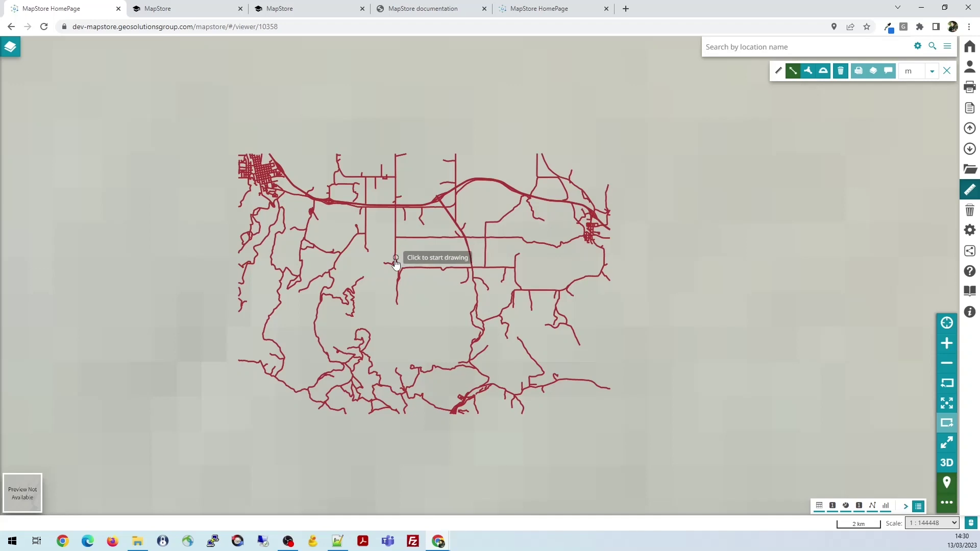
click(394, 262)
click(457, 232)
click(525, 261)
click(808, 70)
click(334, 192)
click(403, 168)
click(422, 203)
double_click(374, 241)
scroll(422, 214, up, 2)
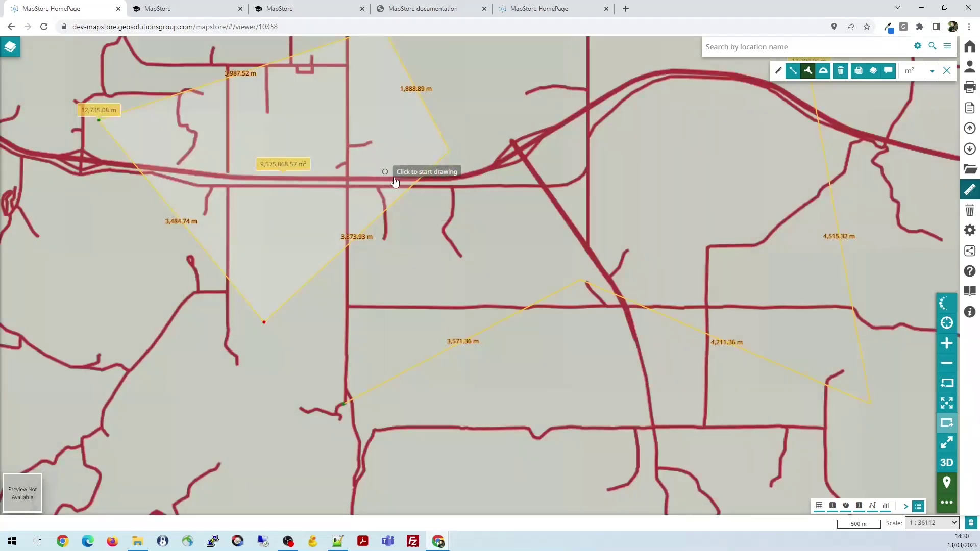
scroll(415, 186, down, 1)
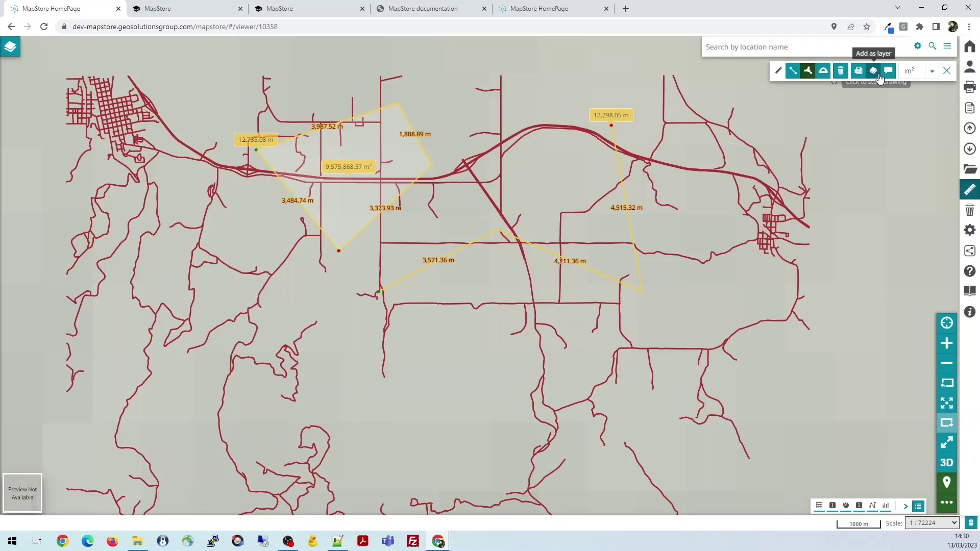
click(933, 74)
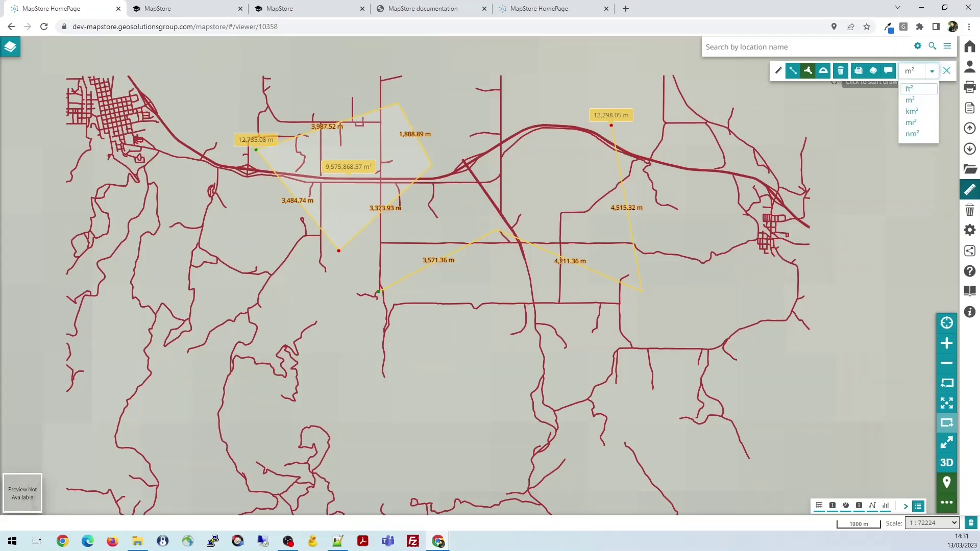
key(alt+Tab)
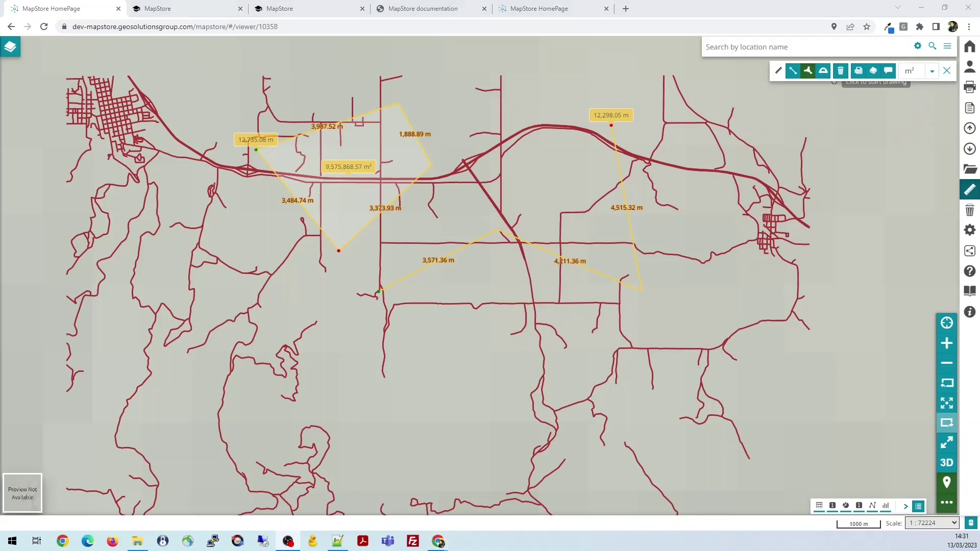
click(950, 77)
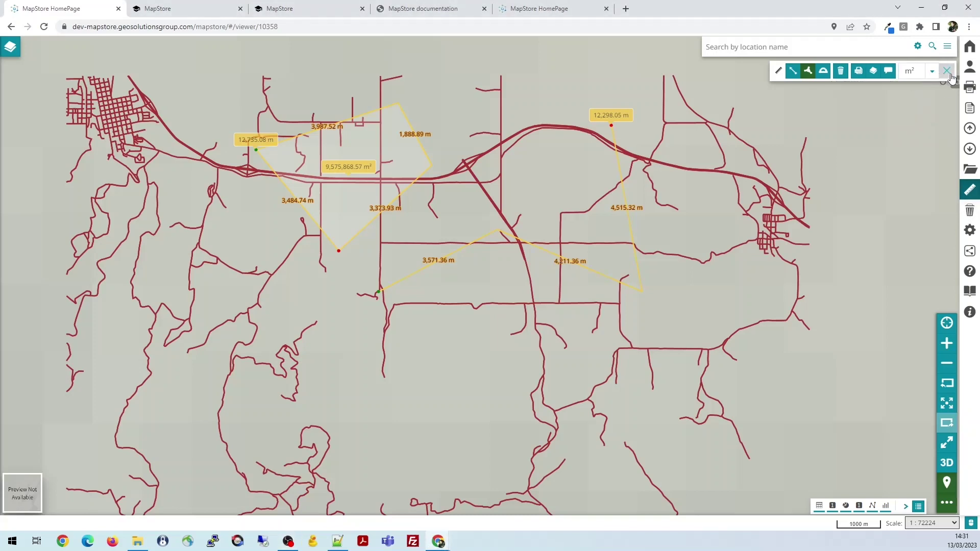
click(950, 76)
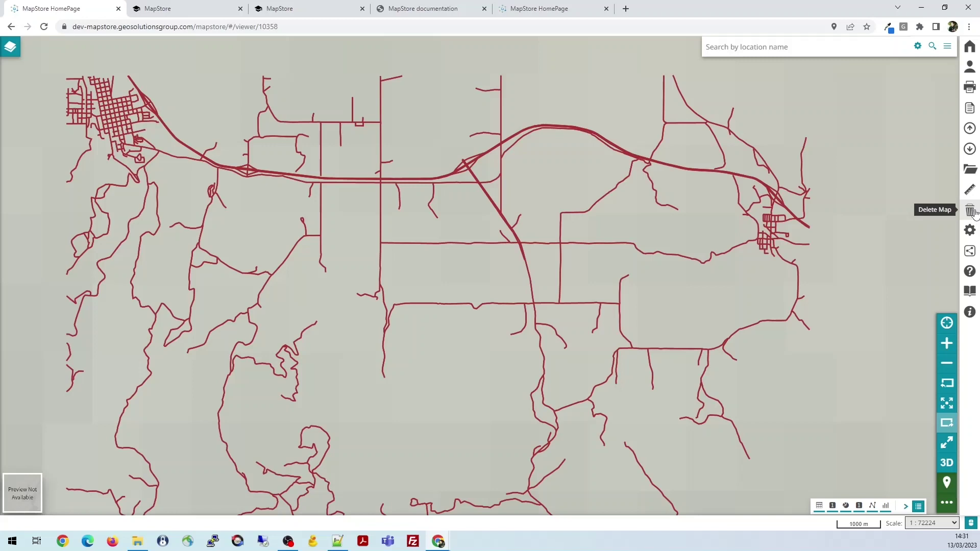
Review the TEXT information format and trigger event settings, then identify the interstate at the highway junction
click(970, 230)
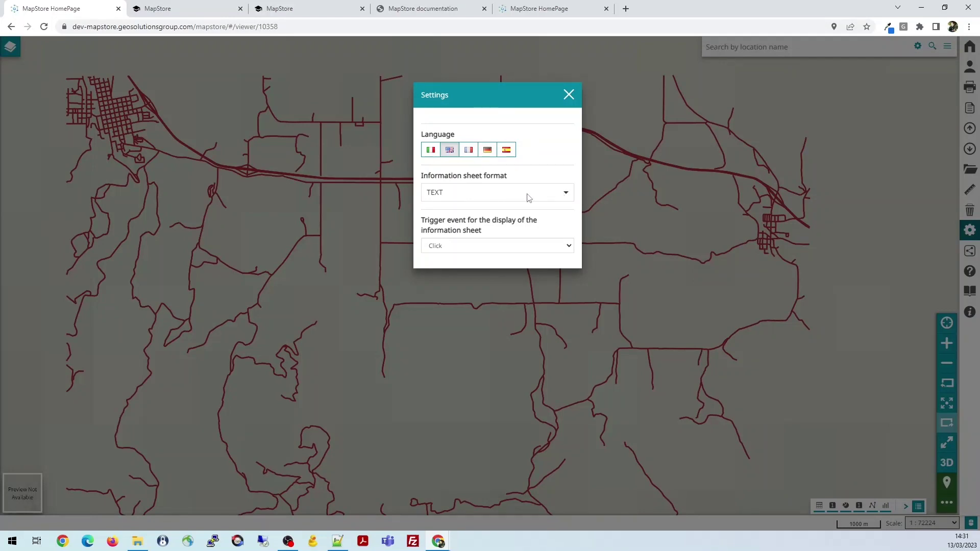
click(564, 194)
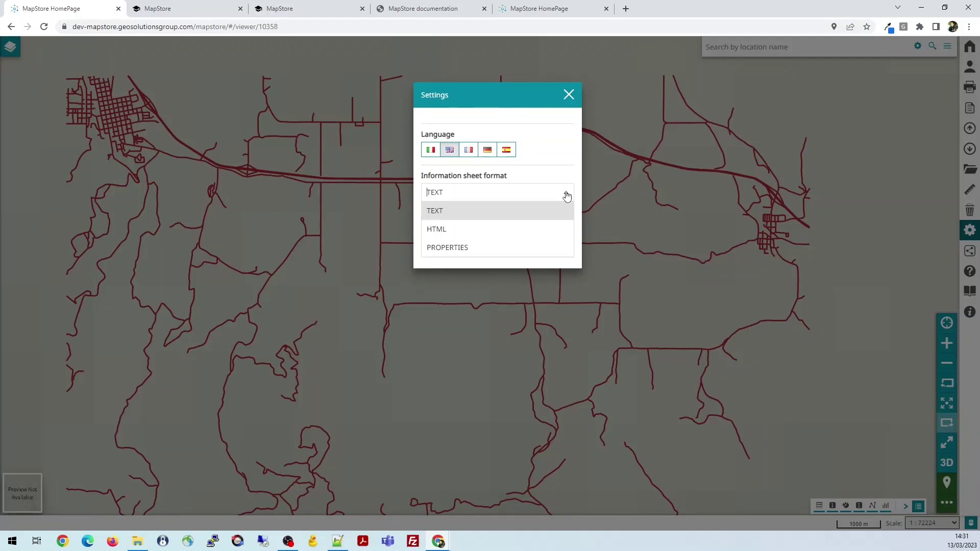
click(542, 163)
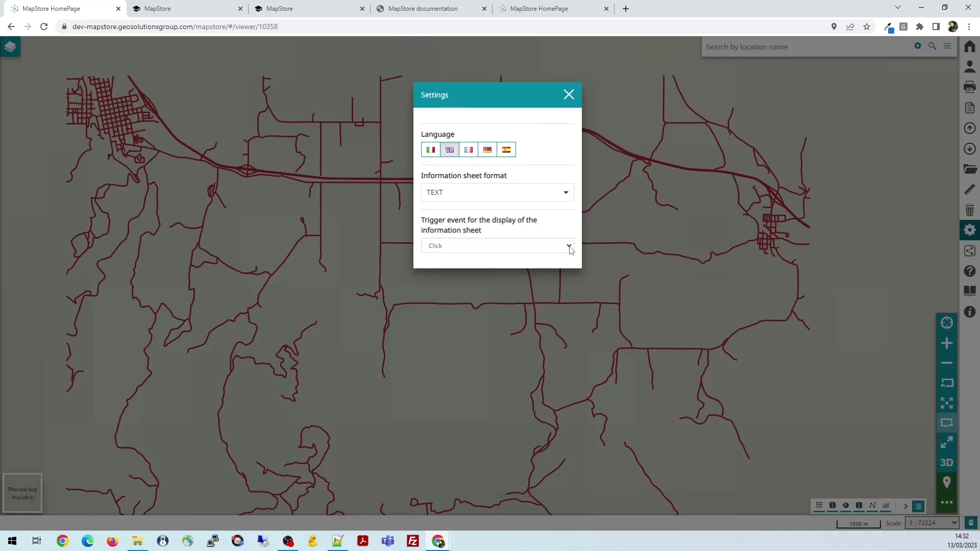
click(569, 247)
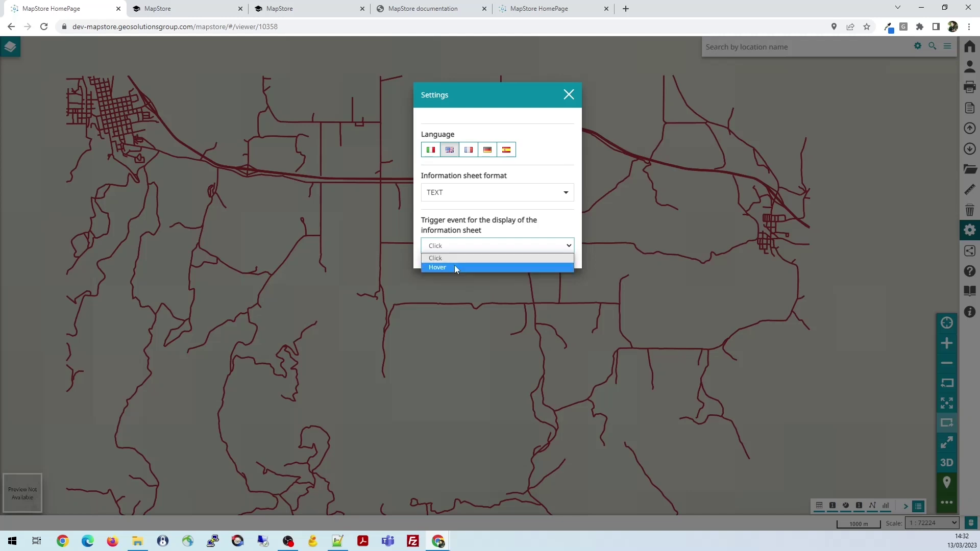
click(569, 95)
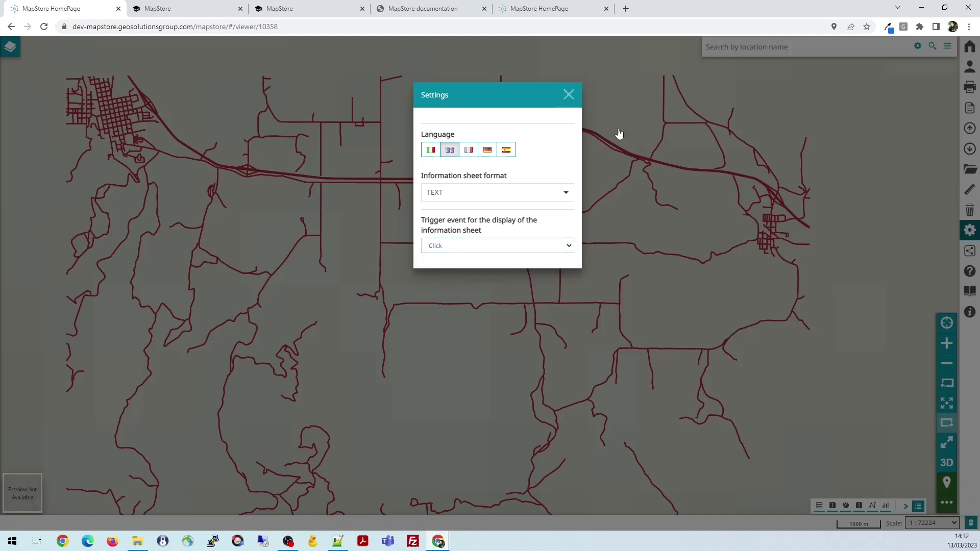
click(610, 145)
click(479, 155)
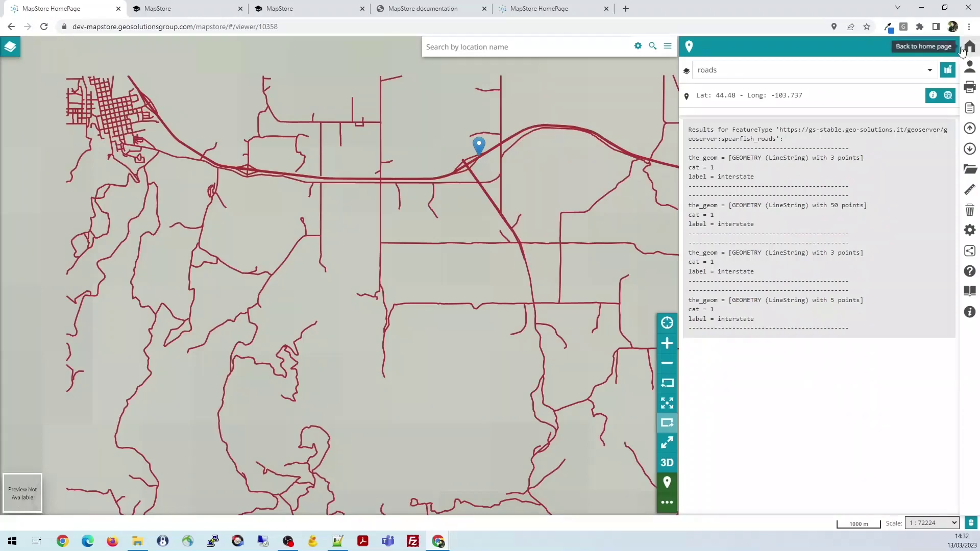
Close the identify results and try setting the information sheet trigger to Hover
click(949, 46)
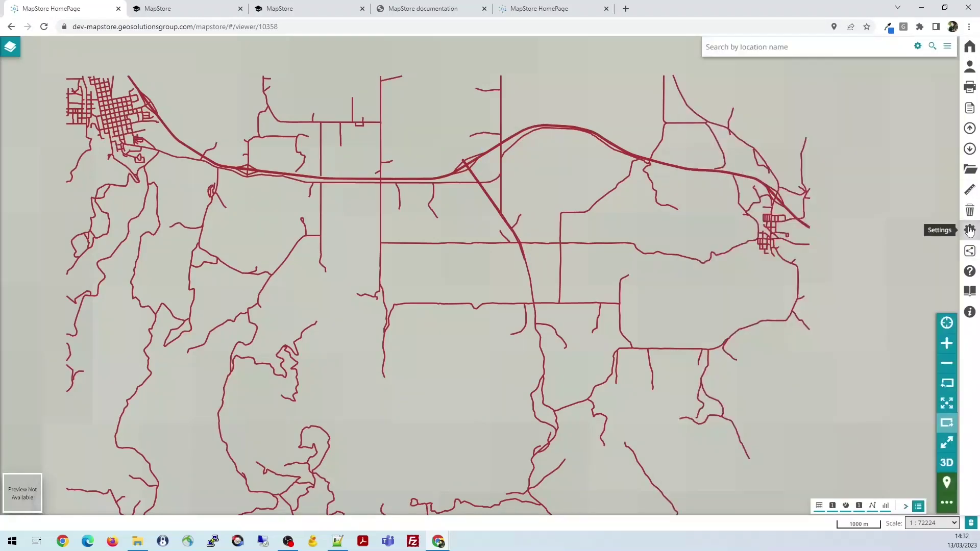
click(970, 230)
click(459, 248)
click(455, 266)
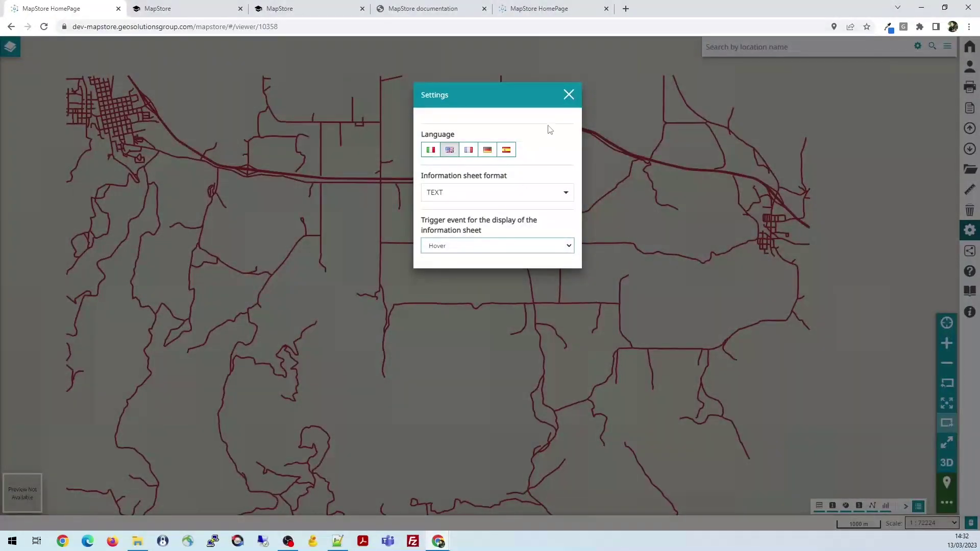
click(568, 96)
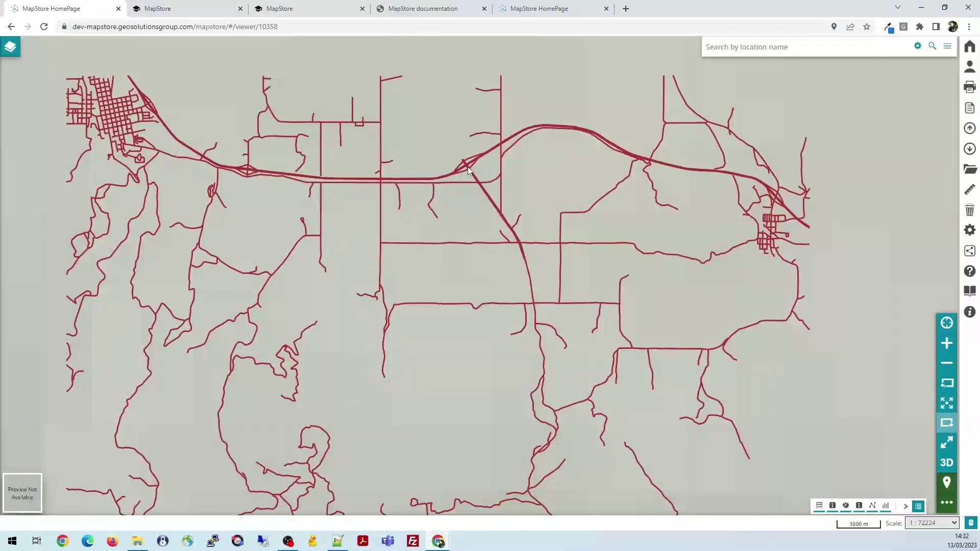
mouse_move(467, 166)
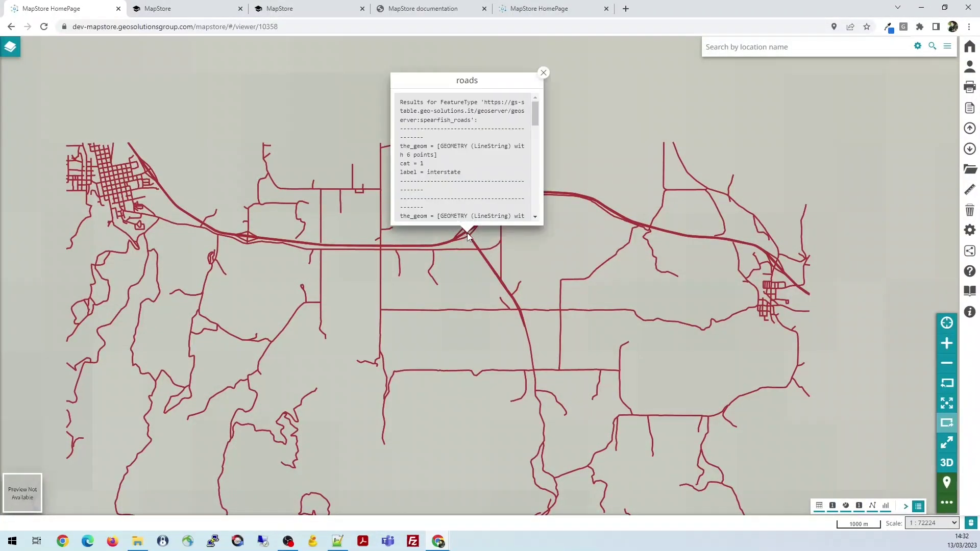
Change the information sheet trigger event from Hover to Click
click(969, 230)
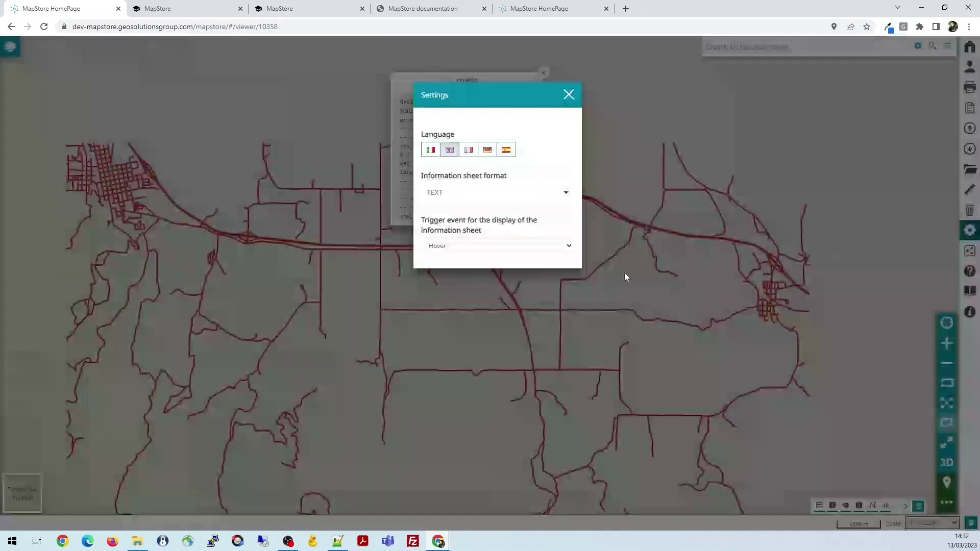
click(495, 247)
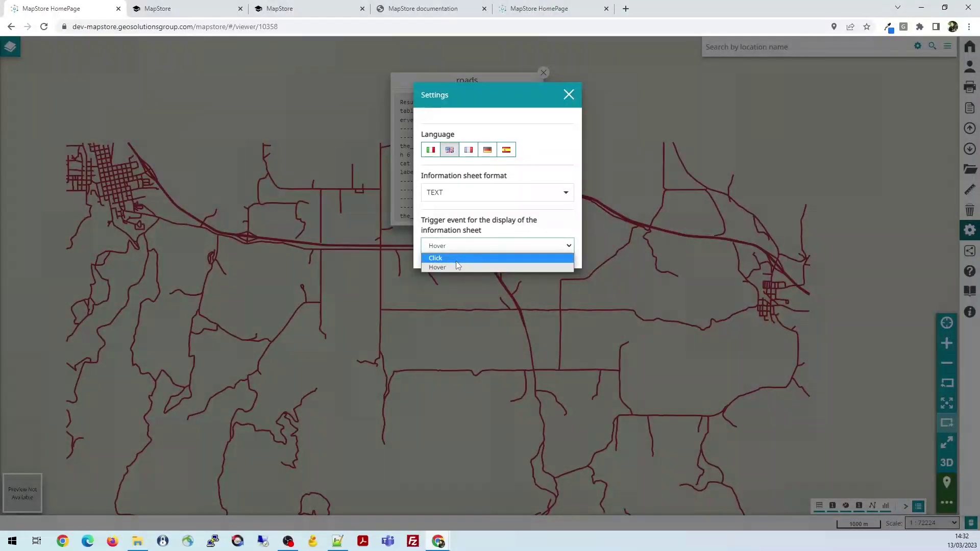
click(457, 262)
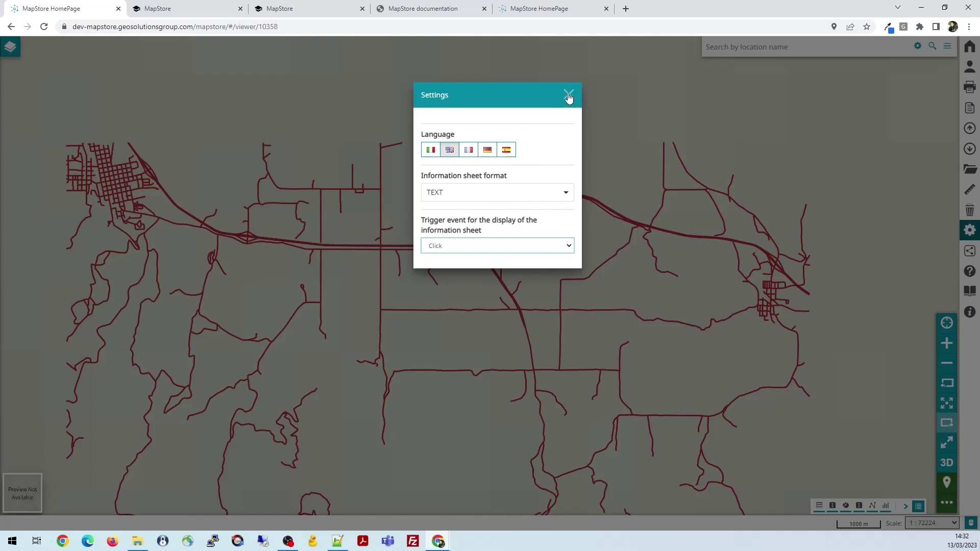
click(569, 94)
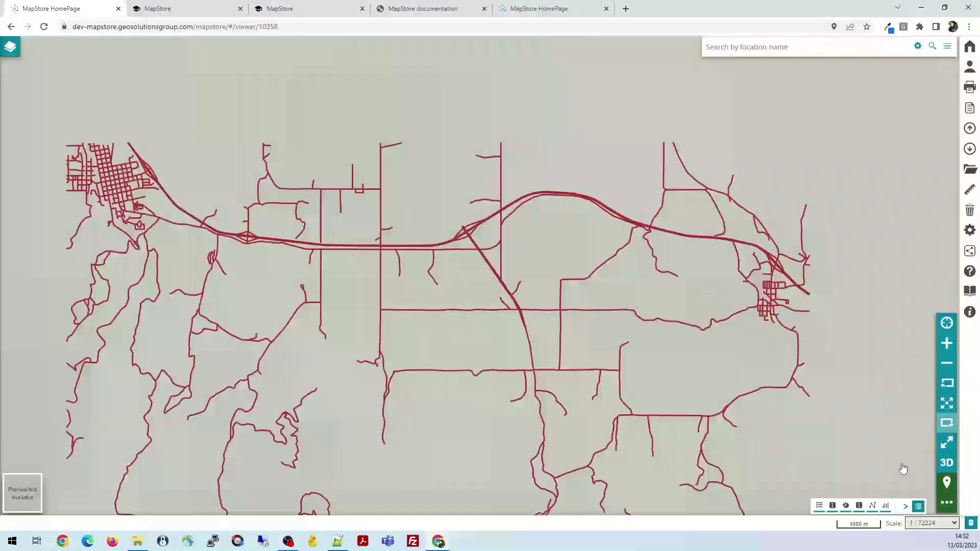
Switch the roads map to 3D and review its 3D settings
click(946, 463)
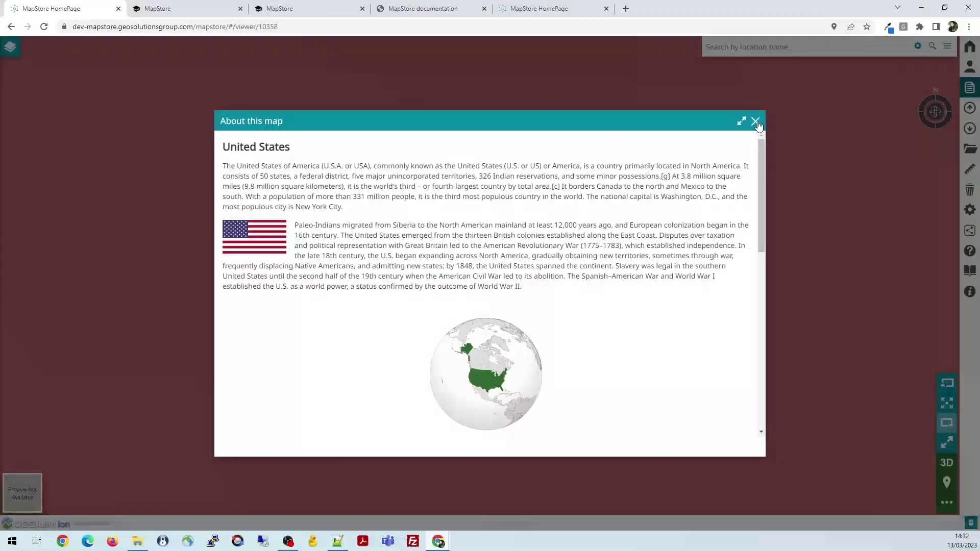
click(755, 122)
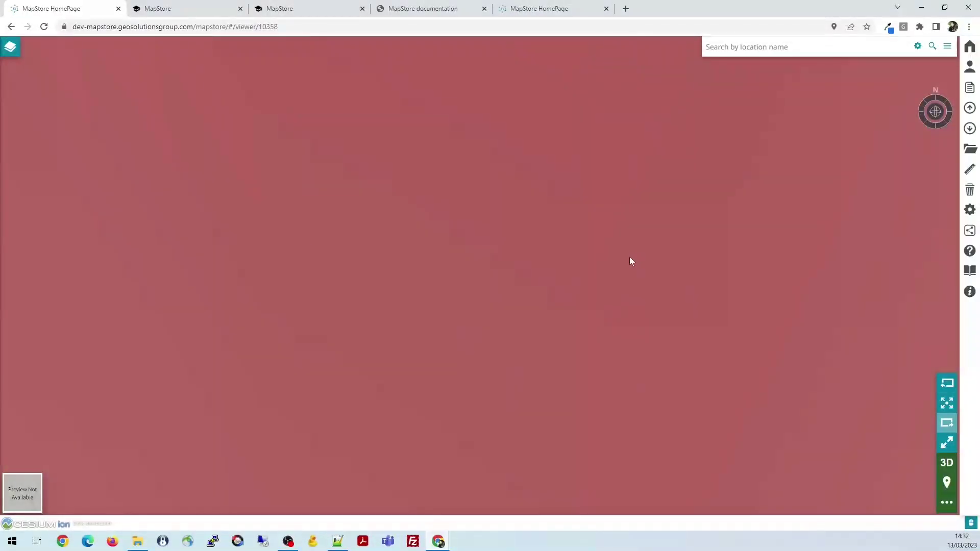
click(969, 211)
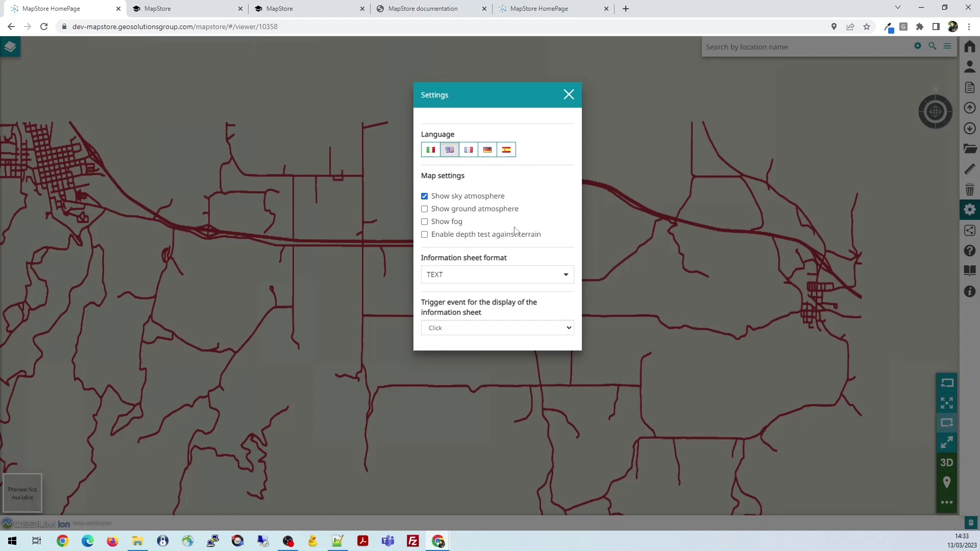
click(568, 96)
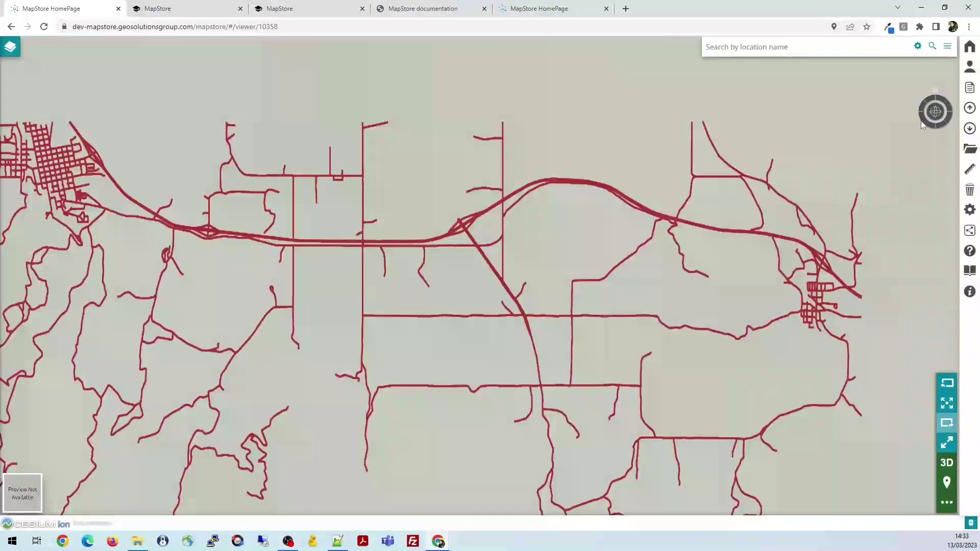
Tilt the globe into an oblique perspective view and bring up the Share dialog
drag(935, 91, 932, 119)
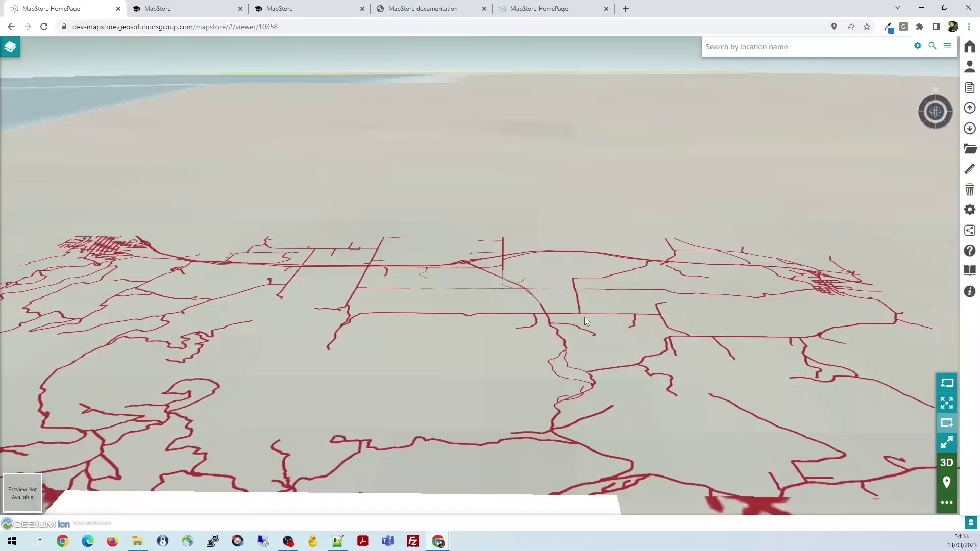
drag(584, 317, 588, 230)
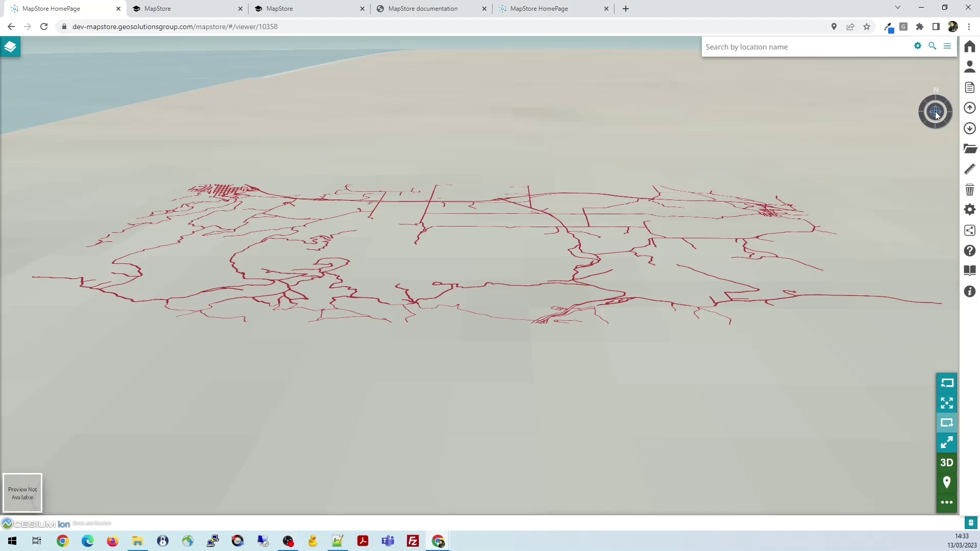
click(970, 231)
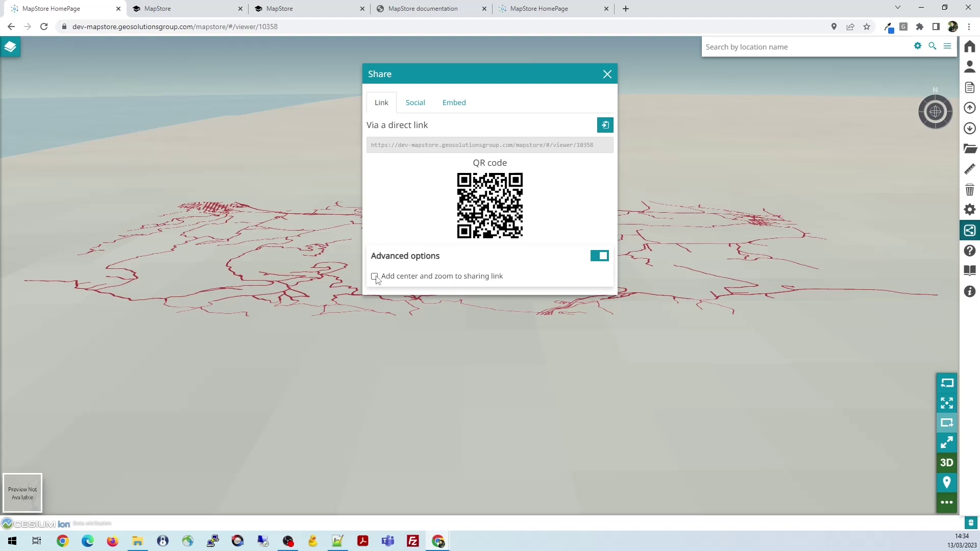
Tick 'Add center and zoom to sharing link' and review the coordinate, zoom, heading, roll and pitch fields
click(375, 277)
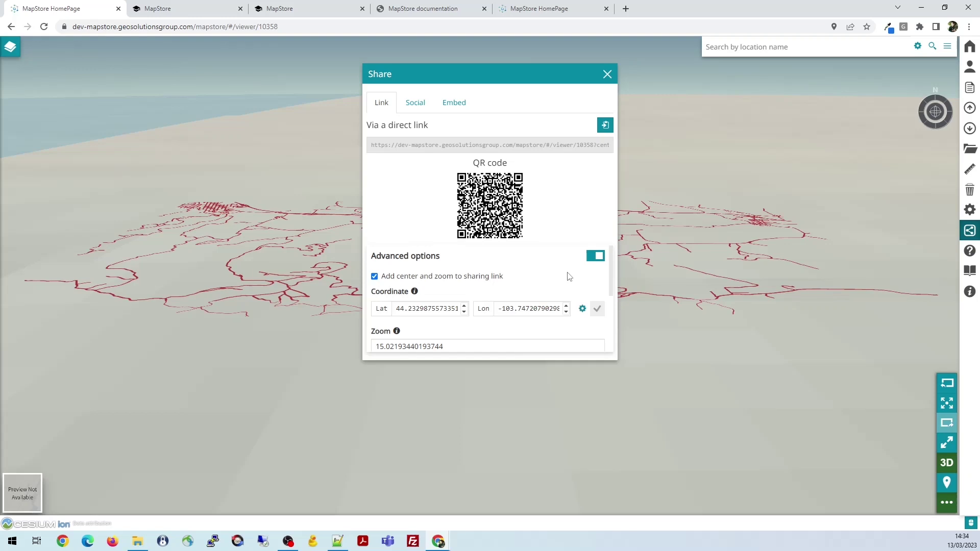
scroll(494, 290, down, 1)
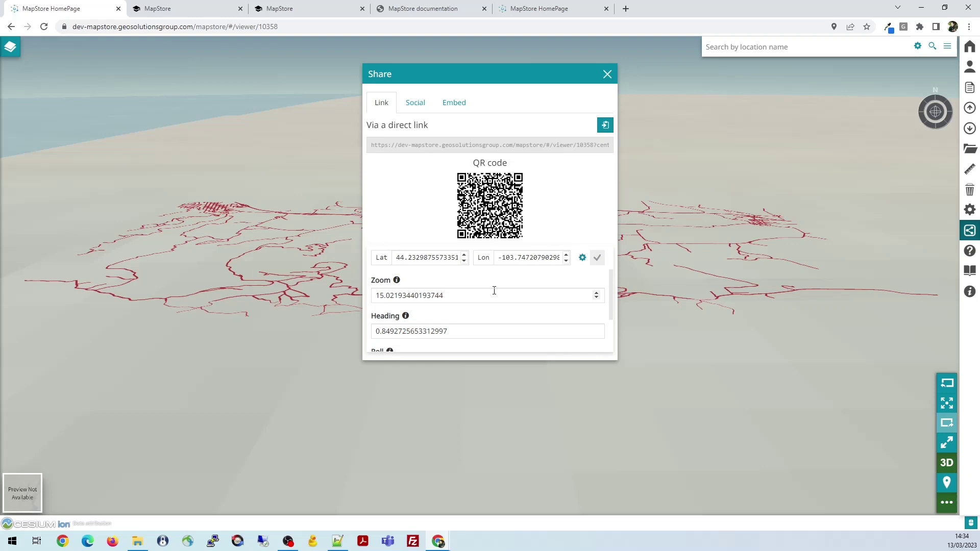
scroll(494, 291, up, 1)
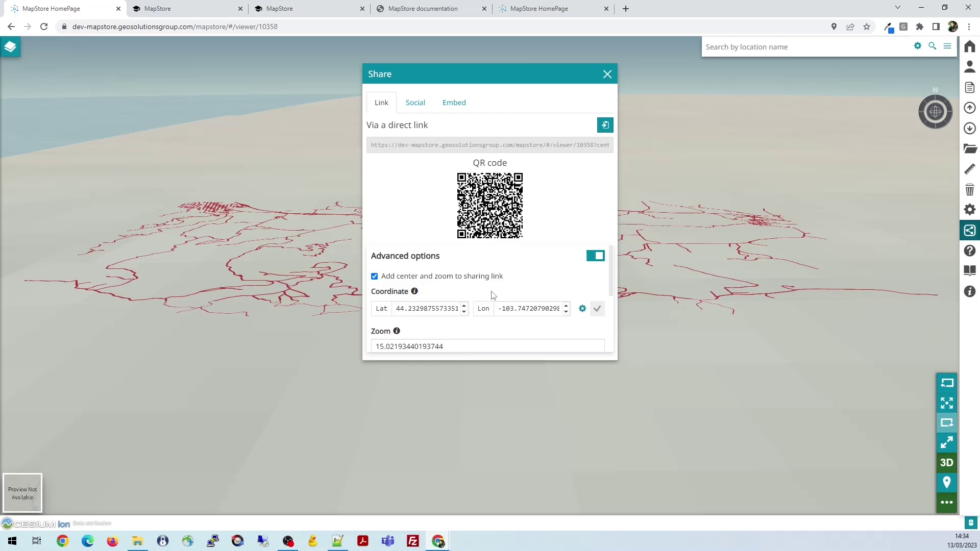
scroll(433, 269, down, 2)
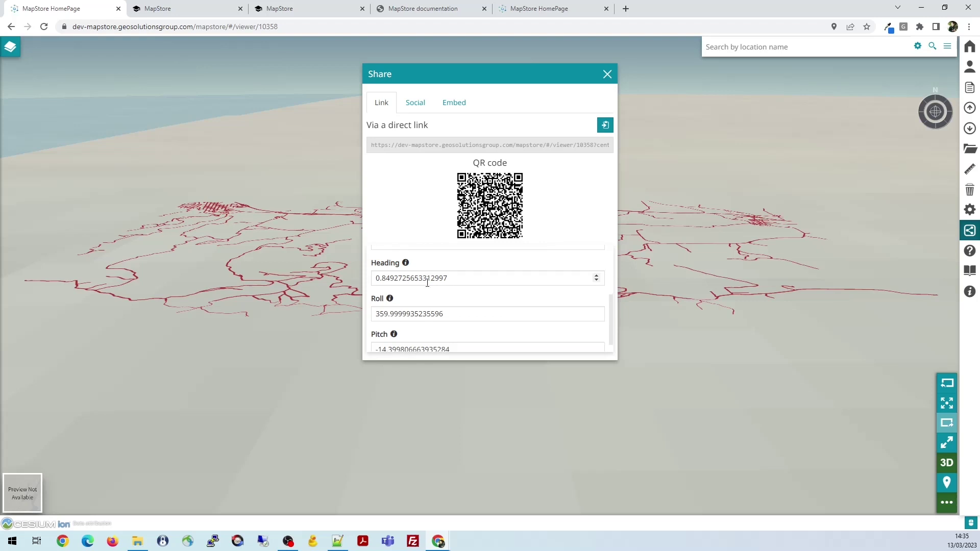
scroll(477, 313, up, 2)
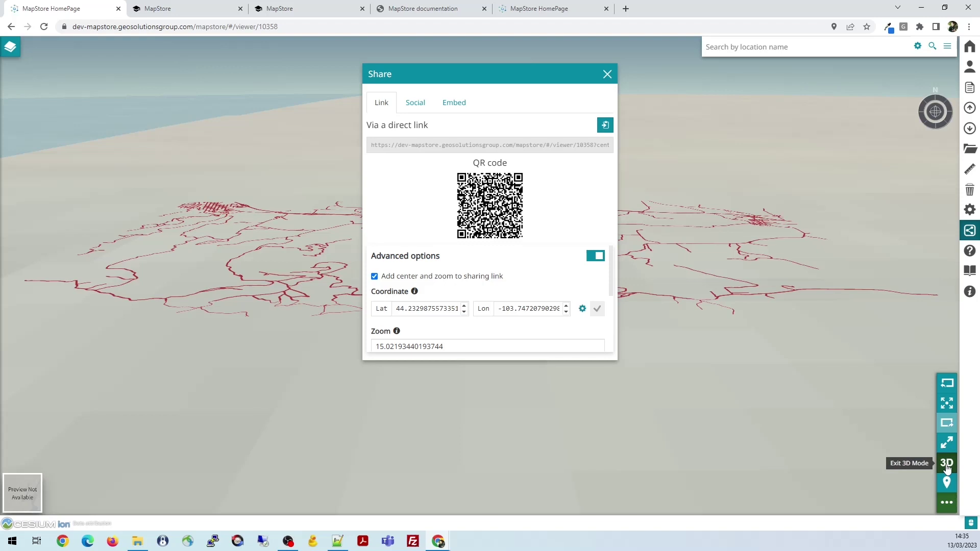
Exit 3D mode, make the share link use the bounding box parameter, and return to the viewer tab
click(947, 465)
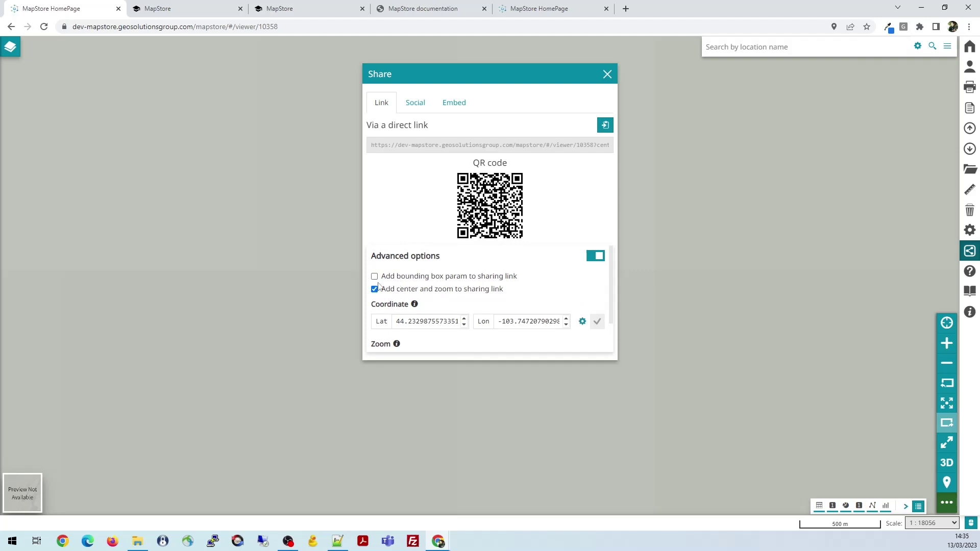
click(374, 277)
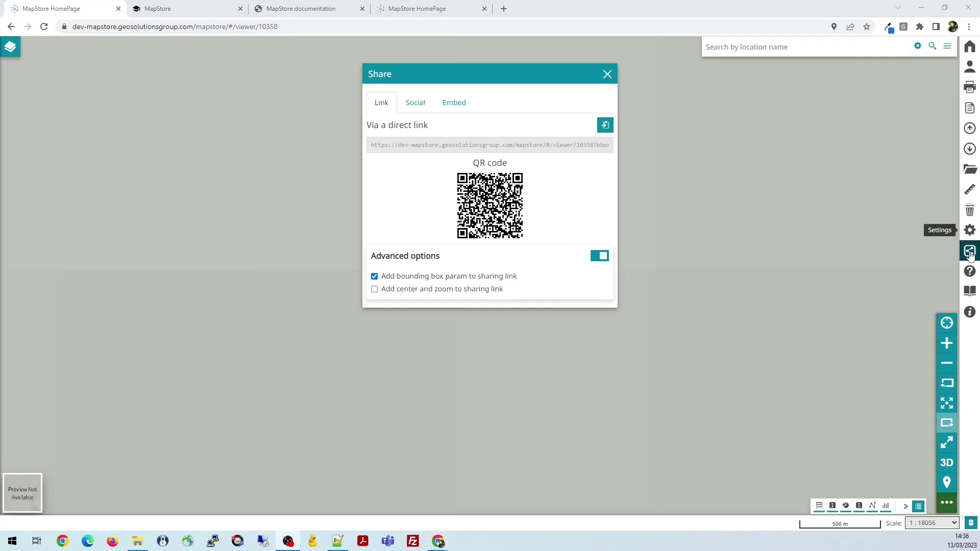
click(975, 272)
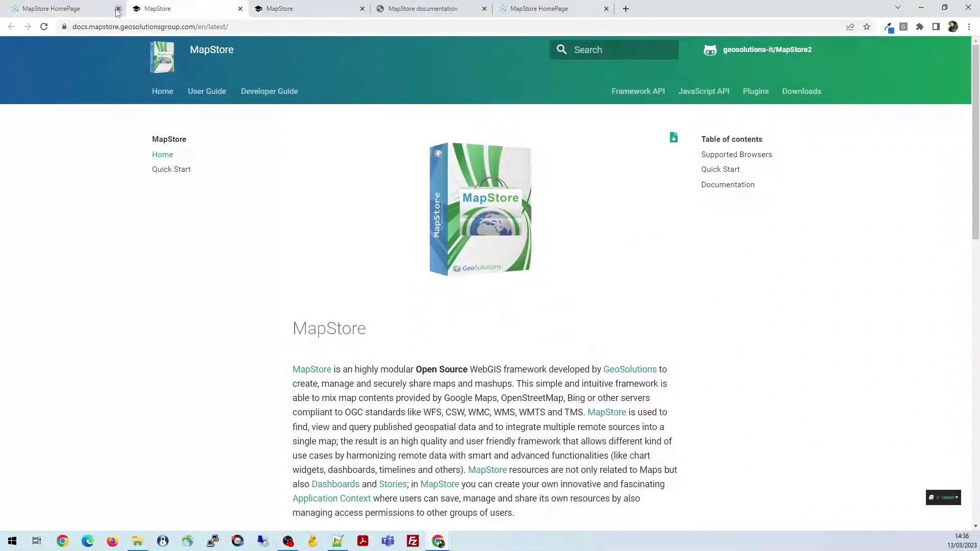
click(70, 7)
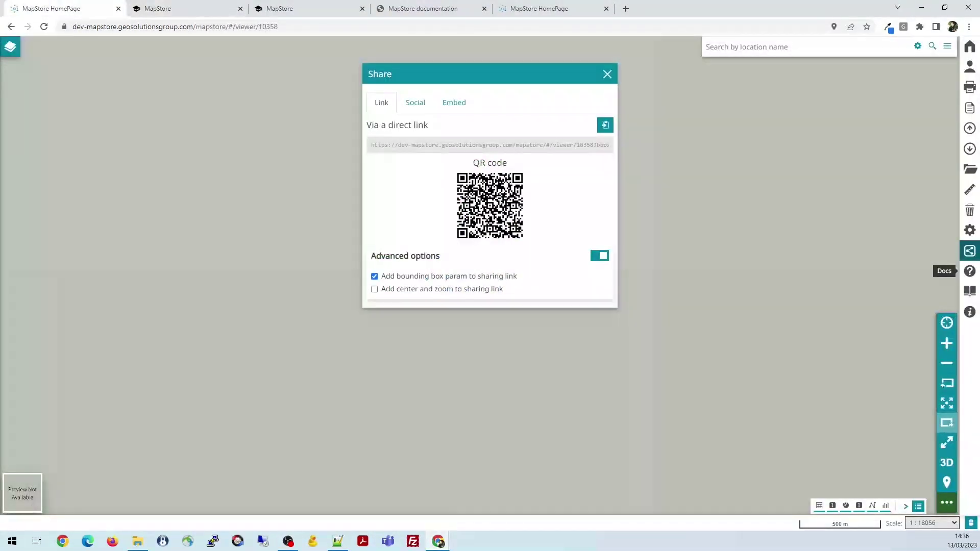
Go through every step of the viewer tour, then open About showing version master-dev-SNAPSHOT
click(969, 292)
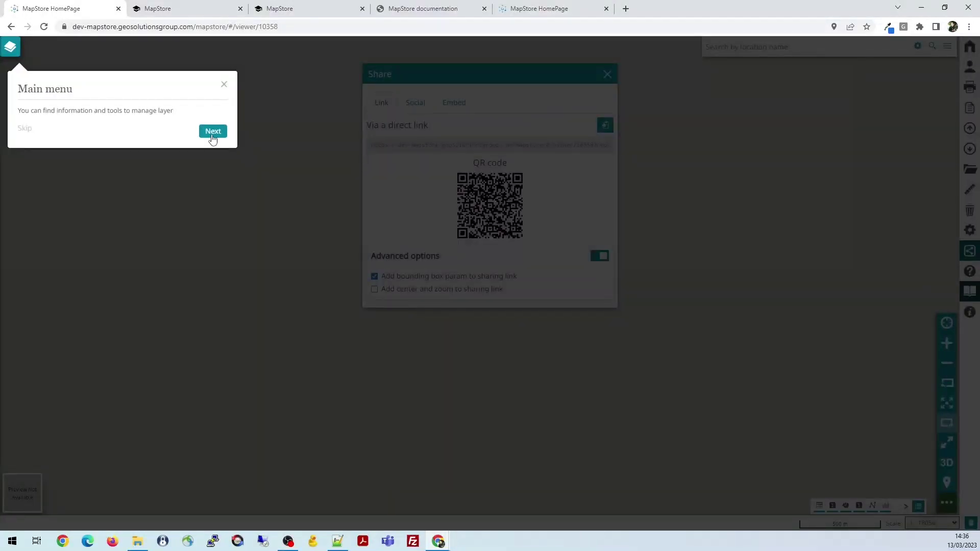
click(213, 132)
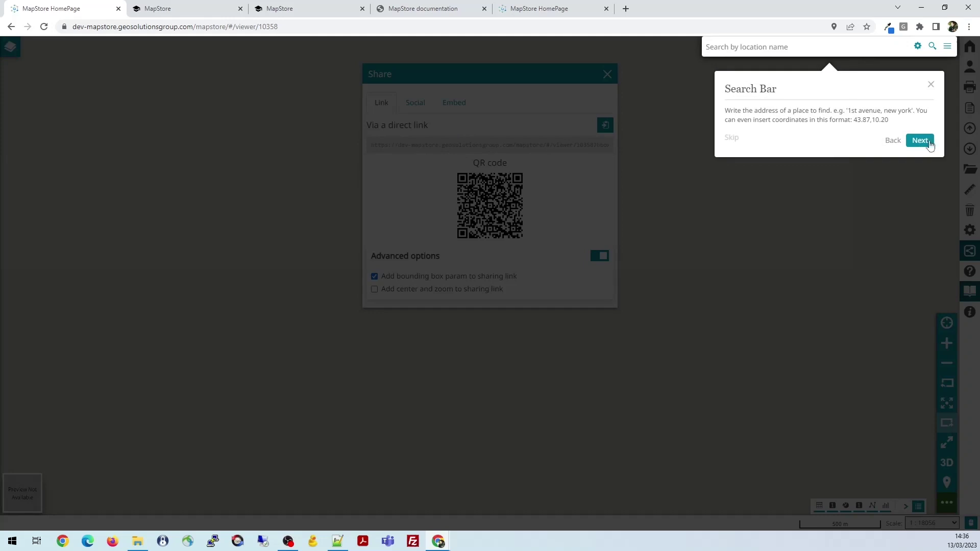
click(929, 145)
click(951, 134)
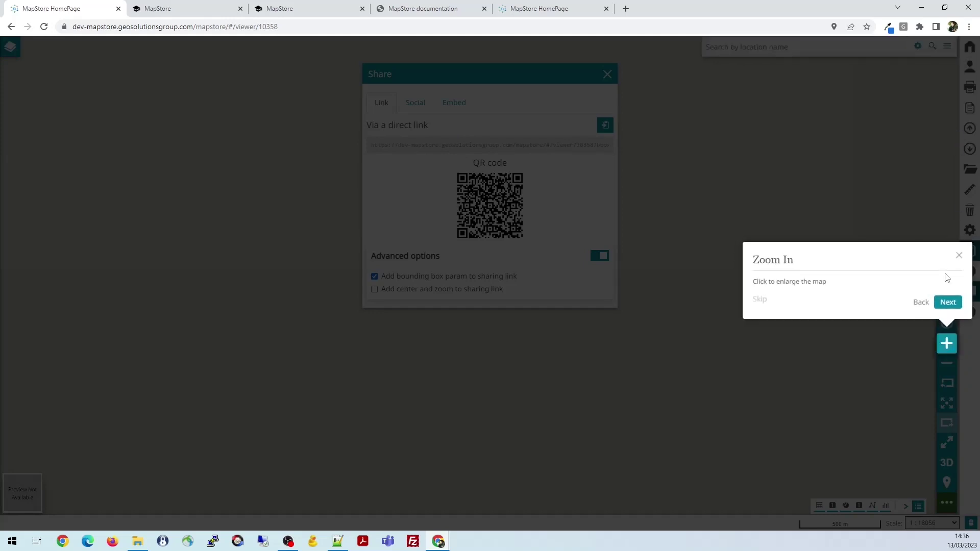
click(948, 303)
click(948, 322)
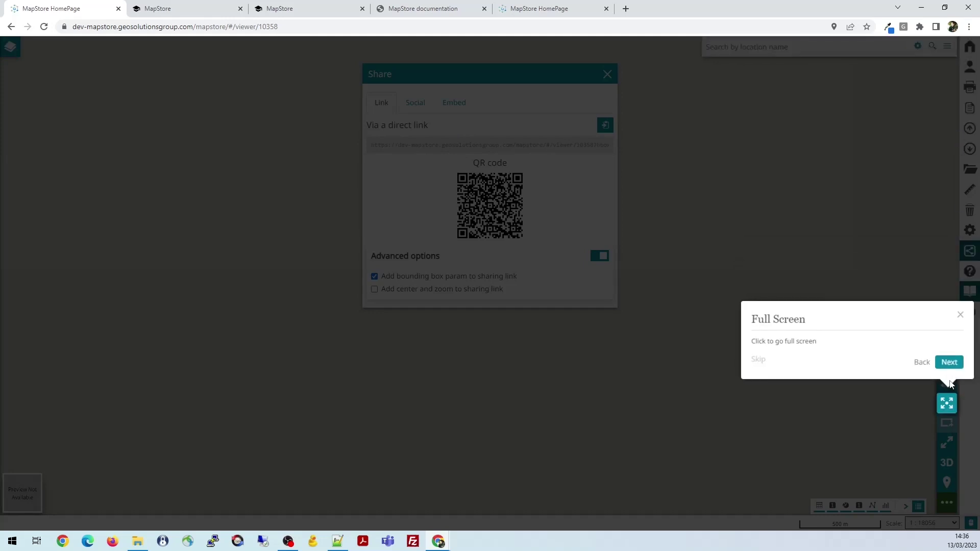
click(949, 362)
click(920, 454)
click(944, 462)
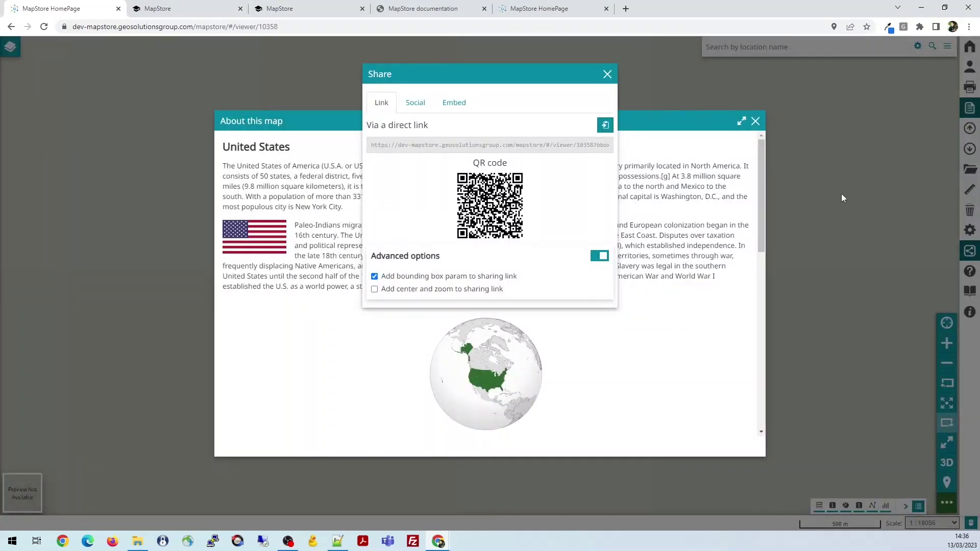
click(755, 123)
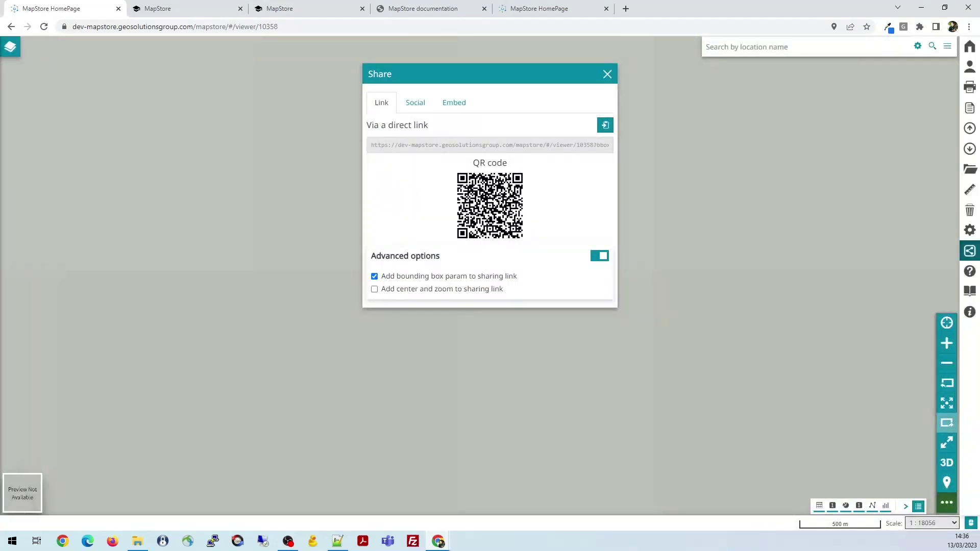
click(969, 312)
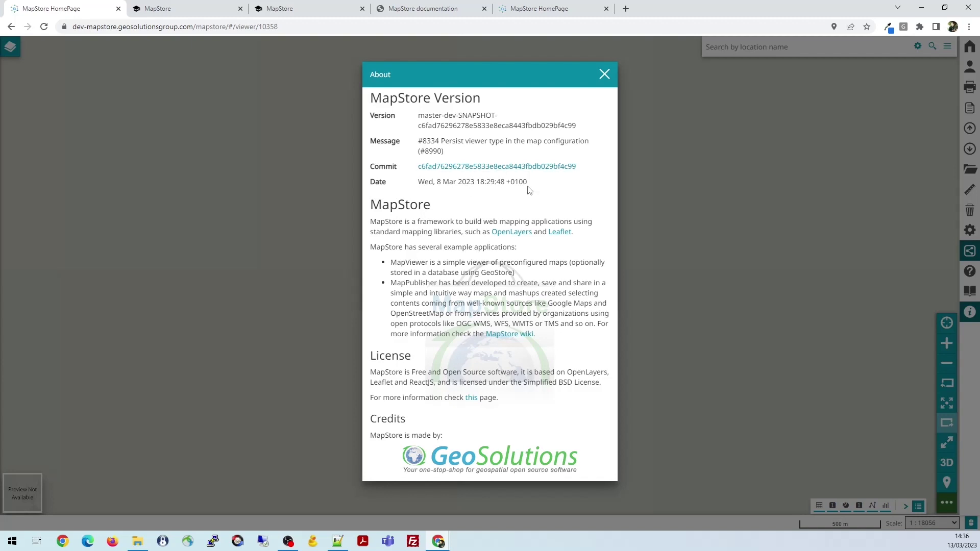
Select the version, commit and date details, then close the About window
drag(533, 184, 366, 130)
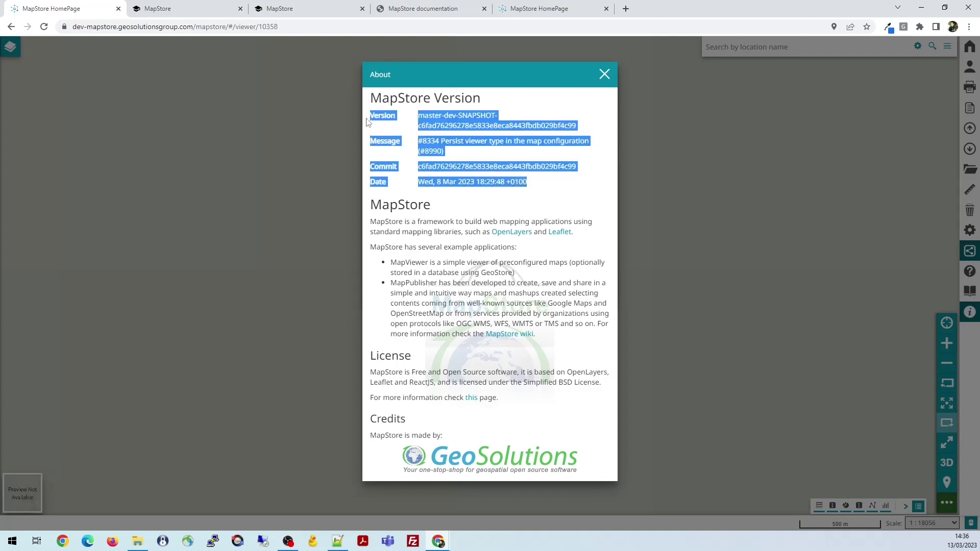
click(493, 106)
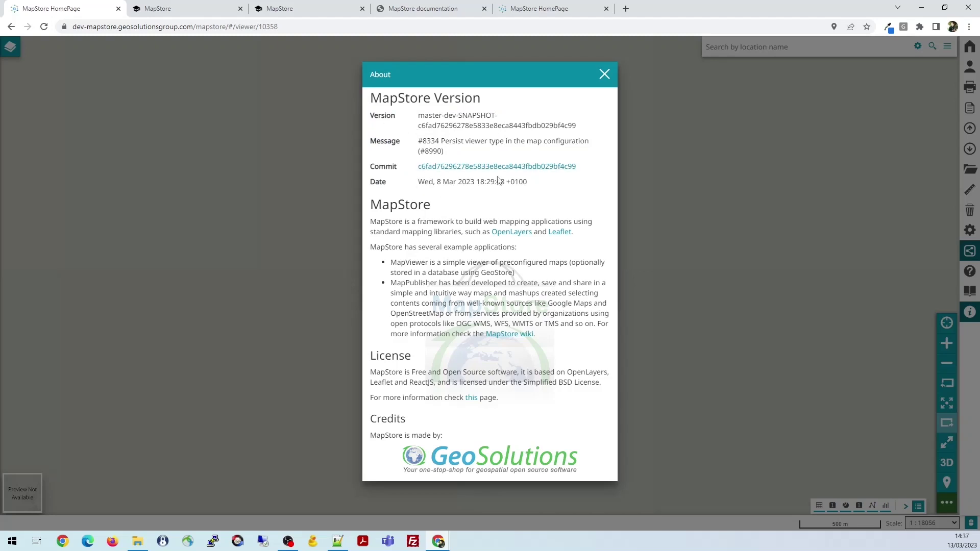
key(alt+Tab)
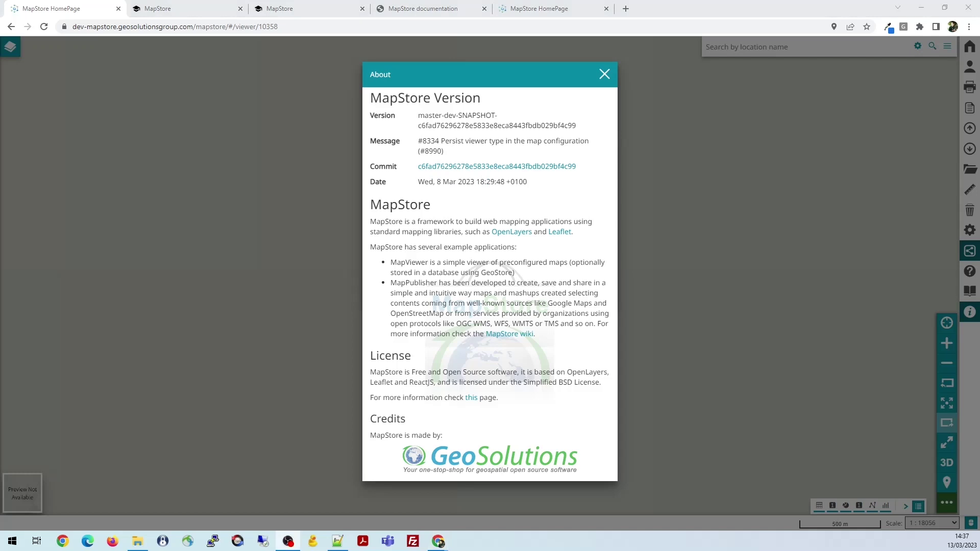
click(604, 76)
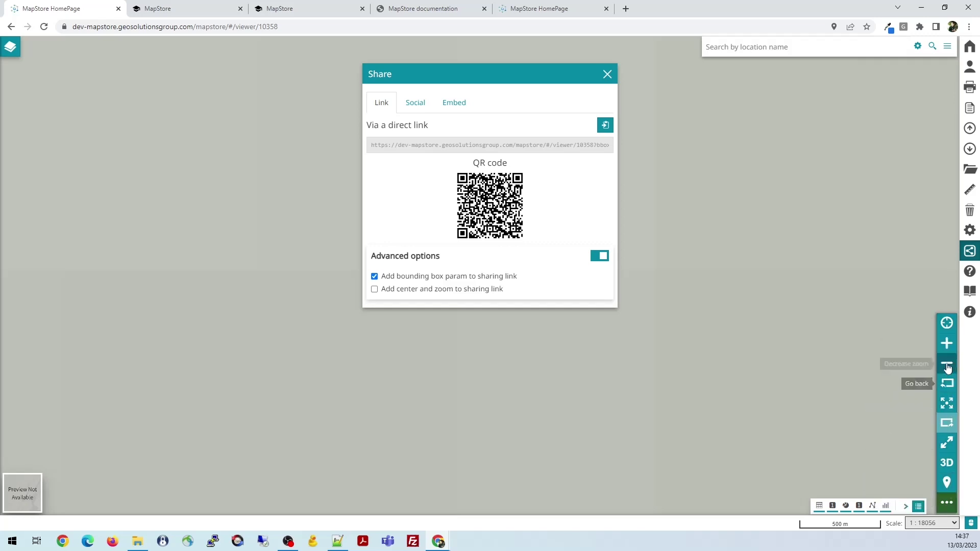
Close the Share dialog, open the layer list, and zoom to the roads layer's extent
click(607, 74)
click(10, 47)
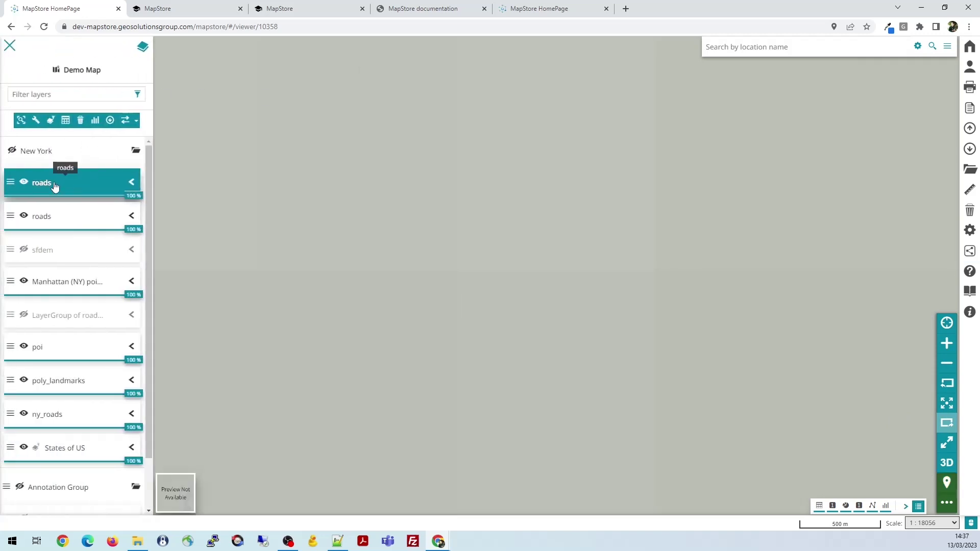
click(21, 120)
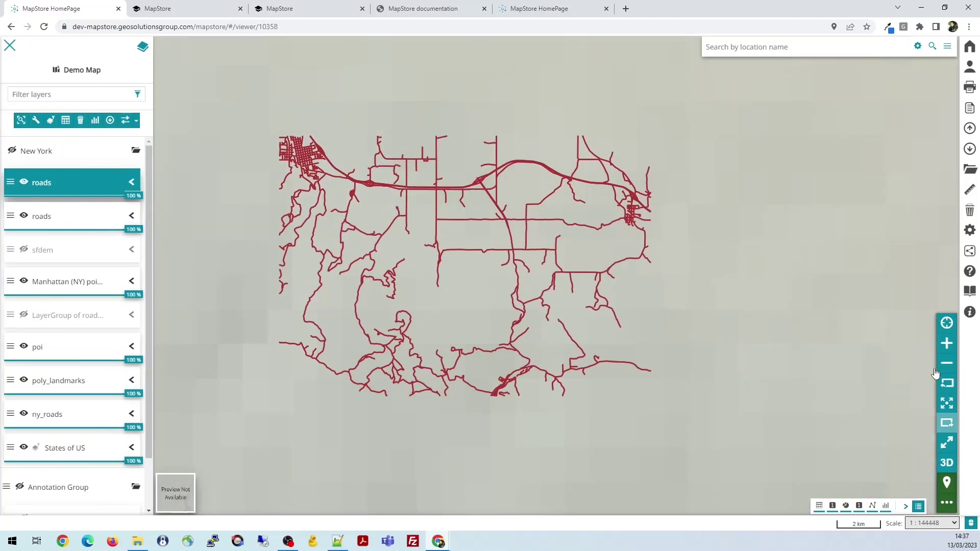
Try zooming in and out, going back through view history, and entering then leaving full screen
click(947, 344)
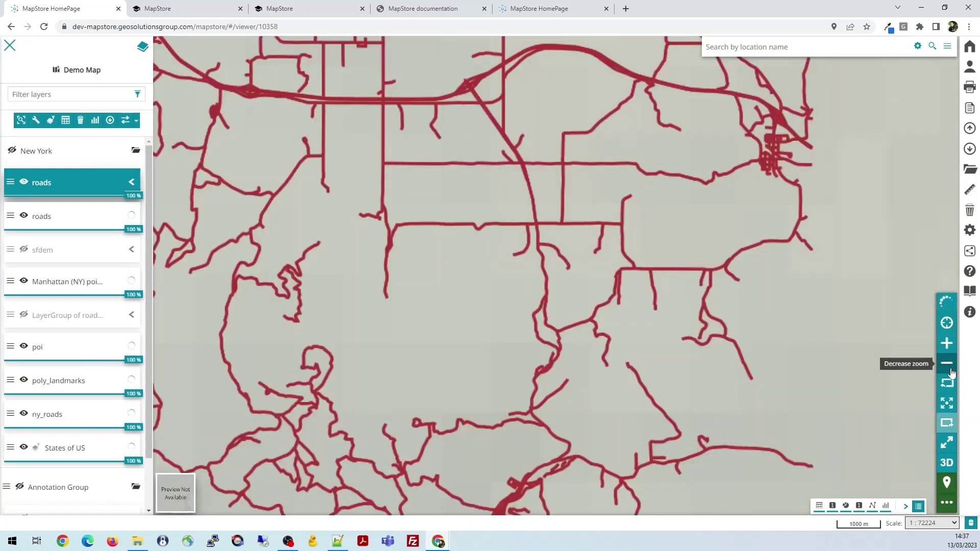
click(950, 369)
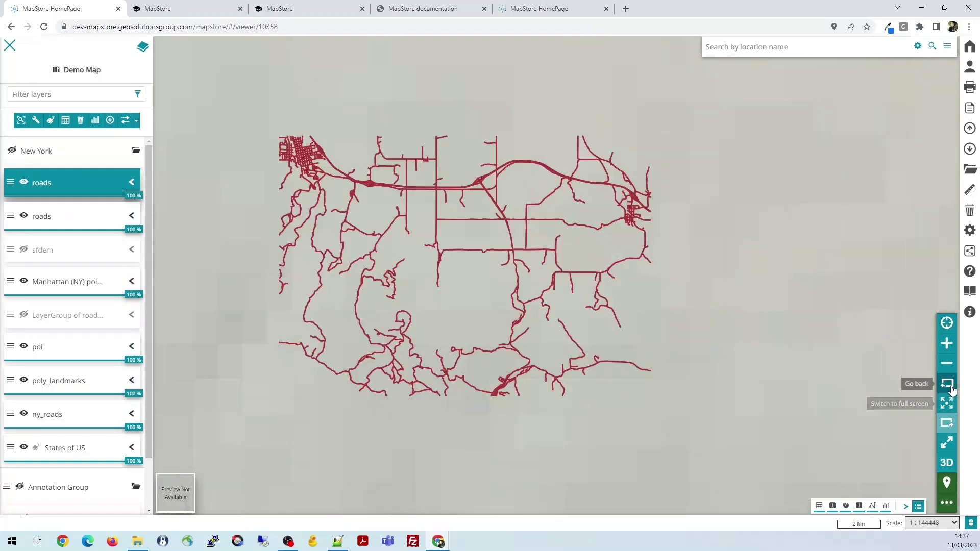
click(947, 384)
click(946, 384)
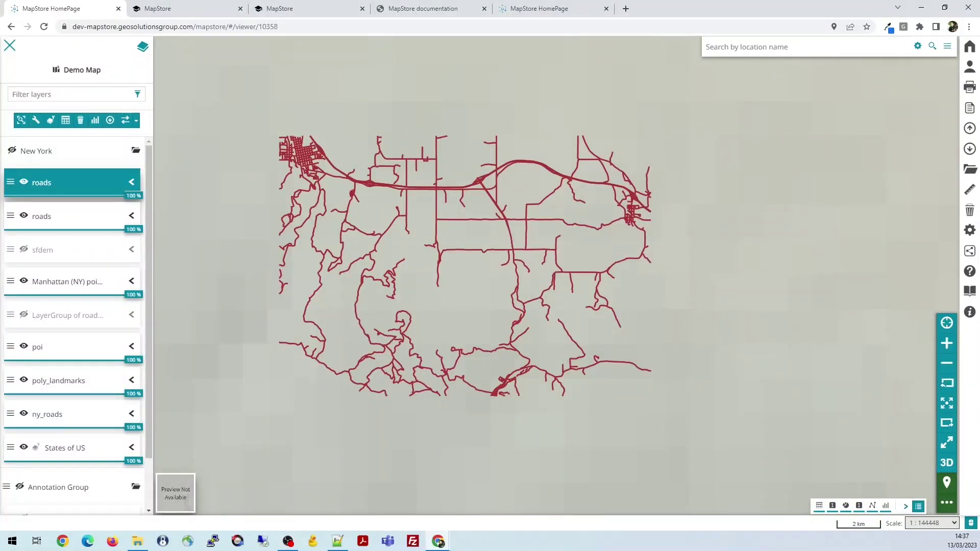
click(947, 404)
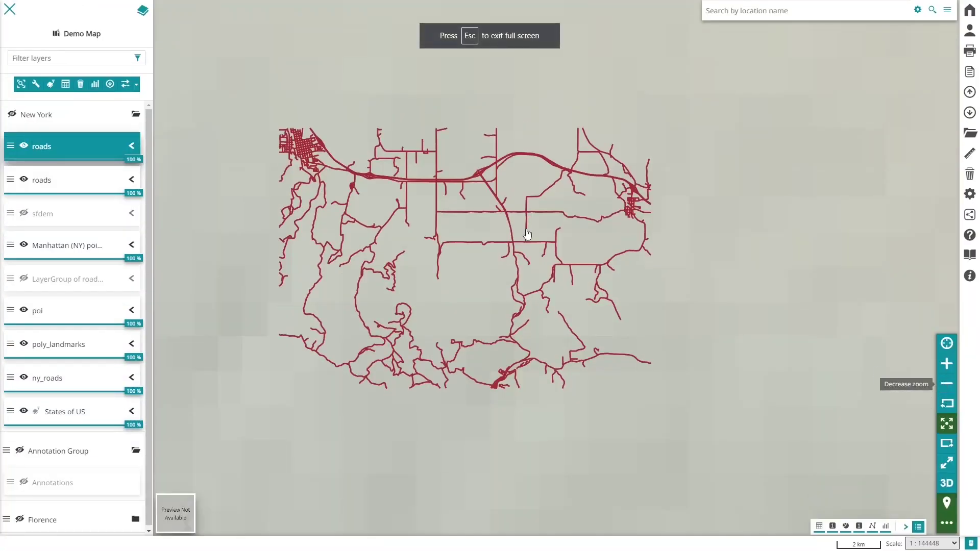
key(Escape)
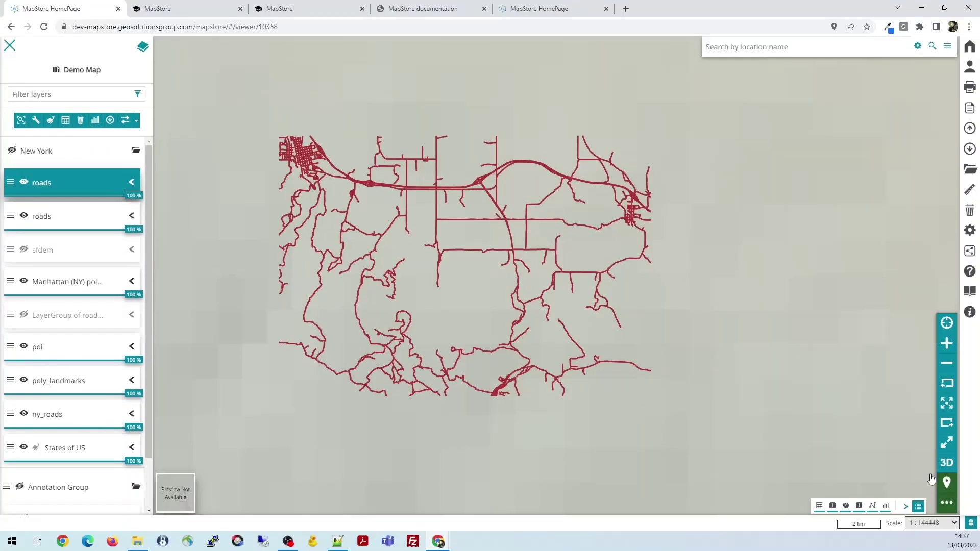
Zoom out to the whole world, then zoom the map to the States of US layer extent
click(947, 444)
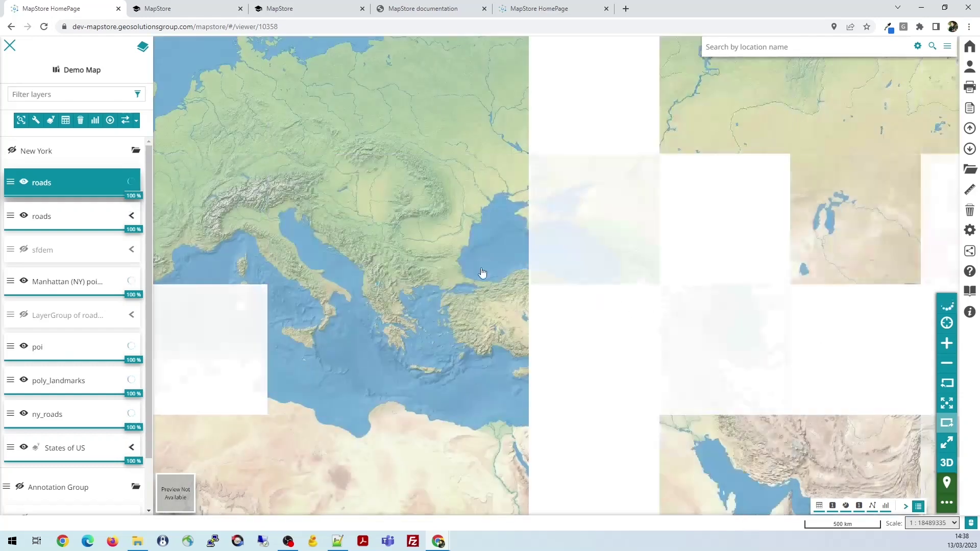
drag(460, 225, 546, 240)
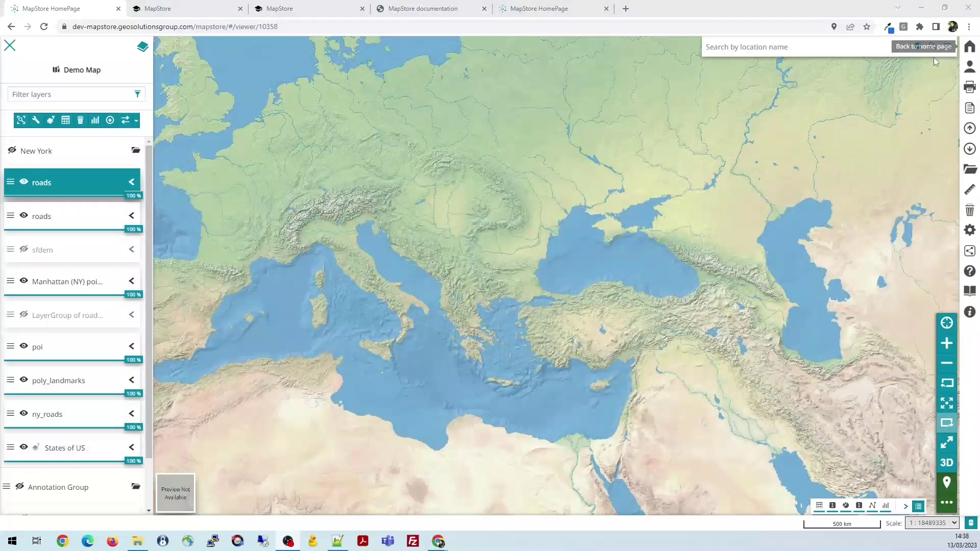
click(10, 48)
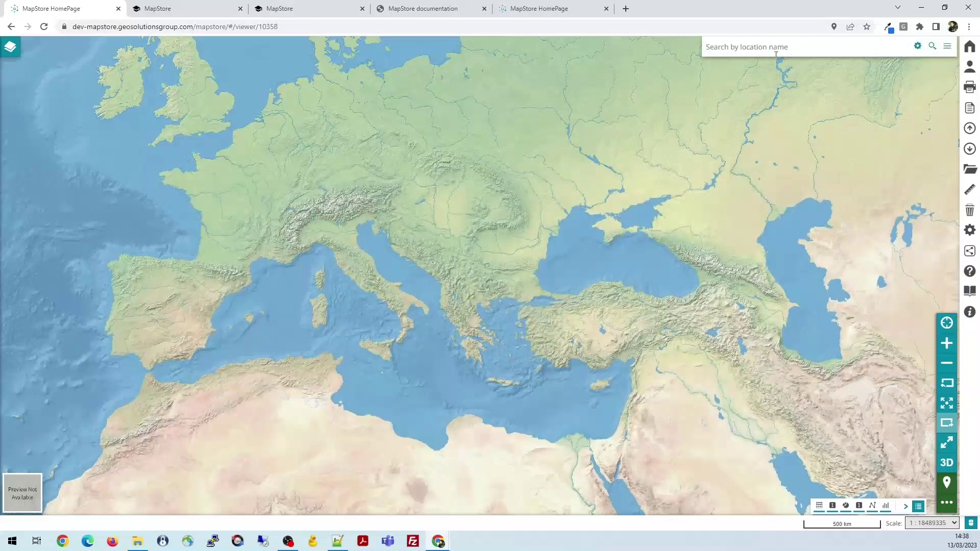
drag(464, 182, 495, 197)
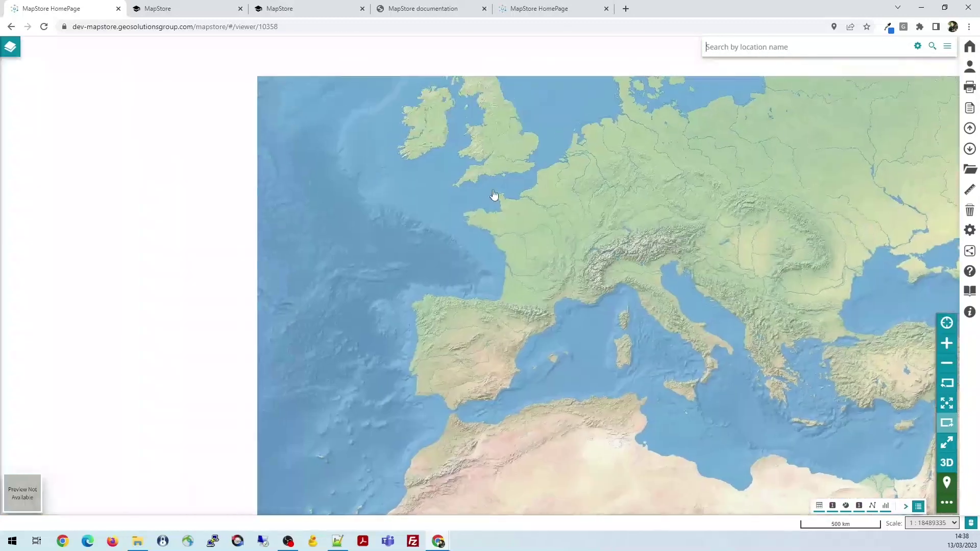
click(11, 46)
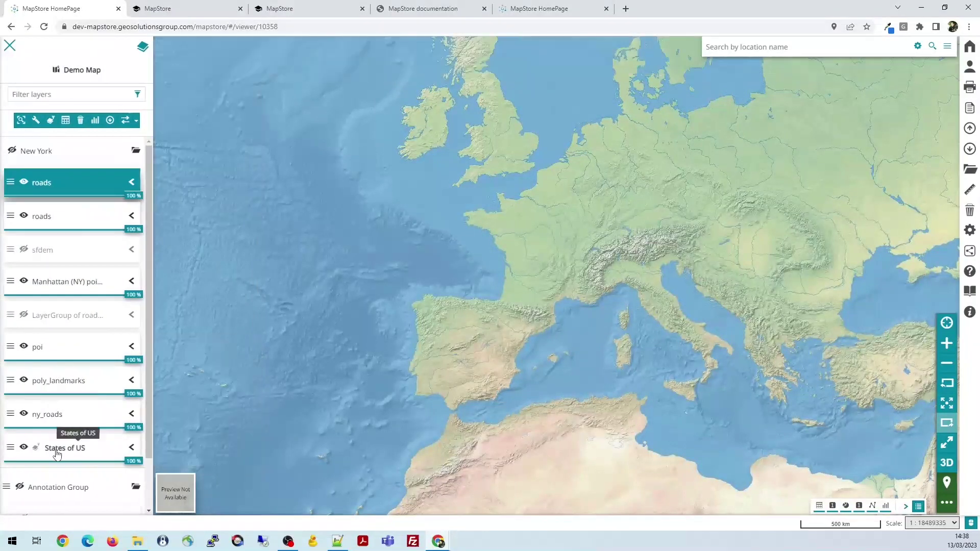
click(65, 447)
click(22, 120)
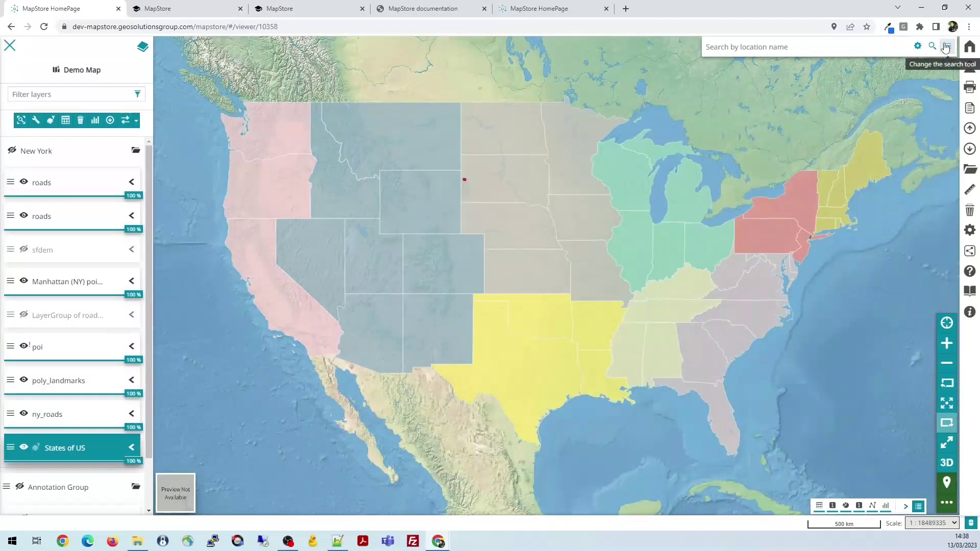
Switch the search tool to coordinates in aeronautical format
click(947, 47)
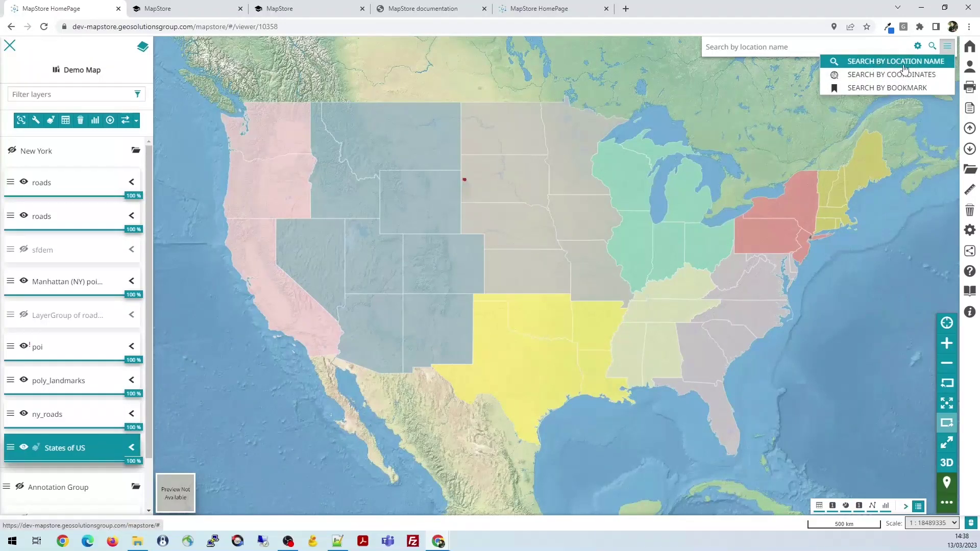
click(790, 47)
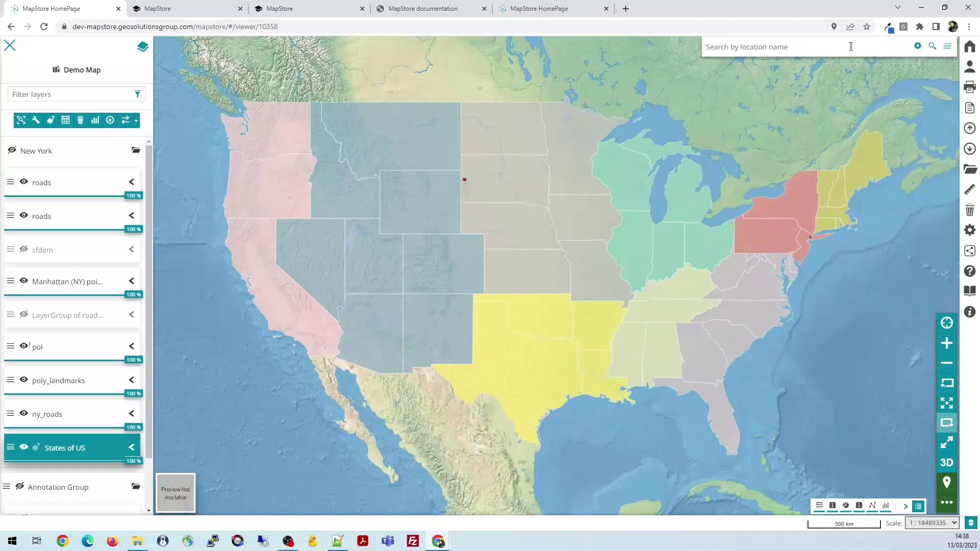
click(947, 50)
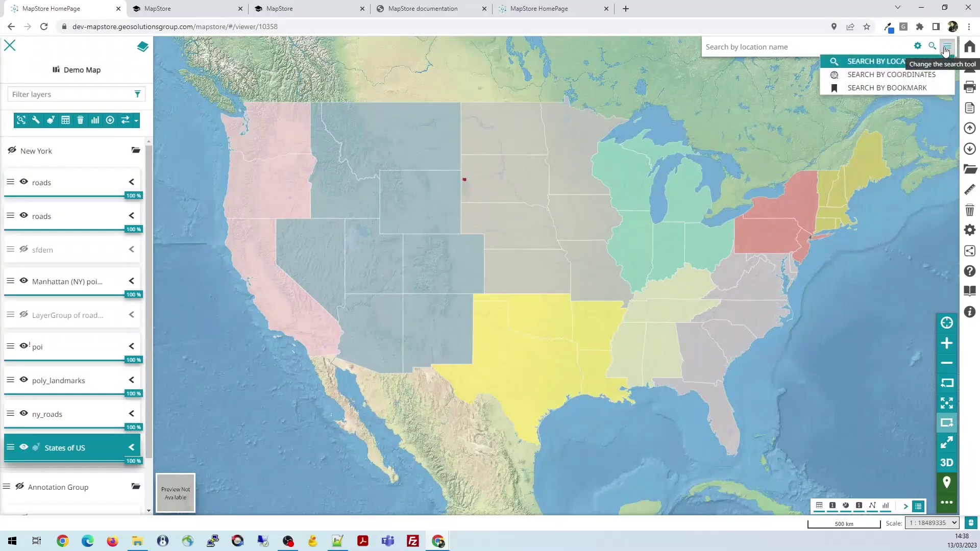
click(899, 76)
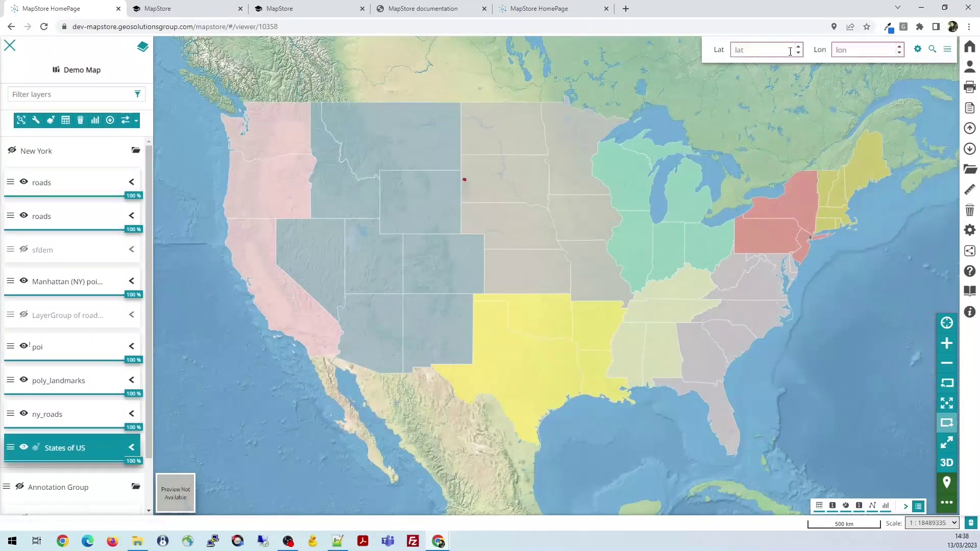
click(917, 49)
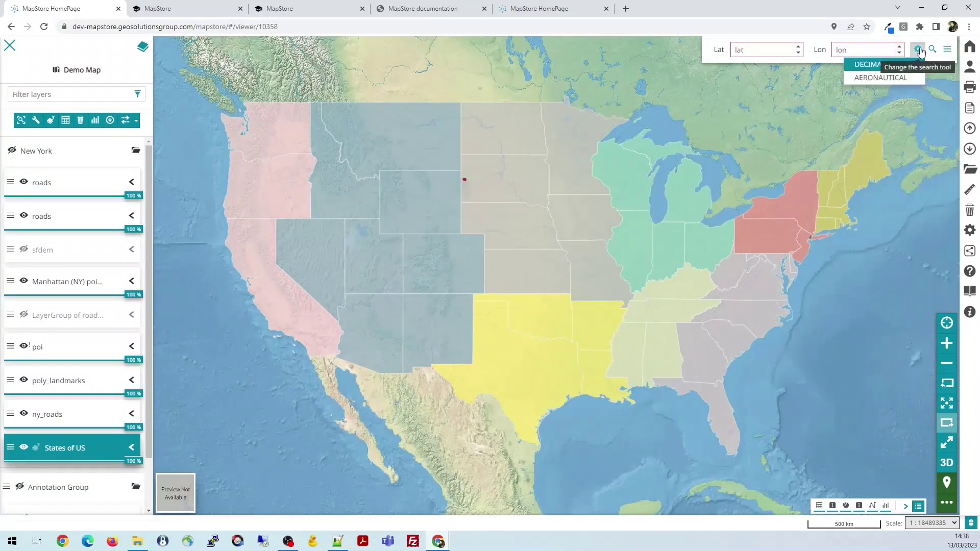
click(889, 78)
Switch search to bookmarks and jump to the Los Angeles bookmark
click(947, 61)
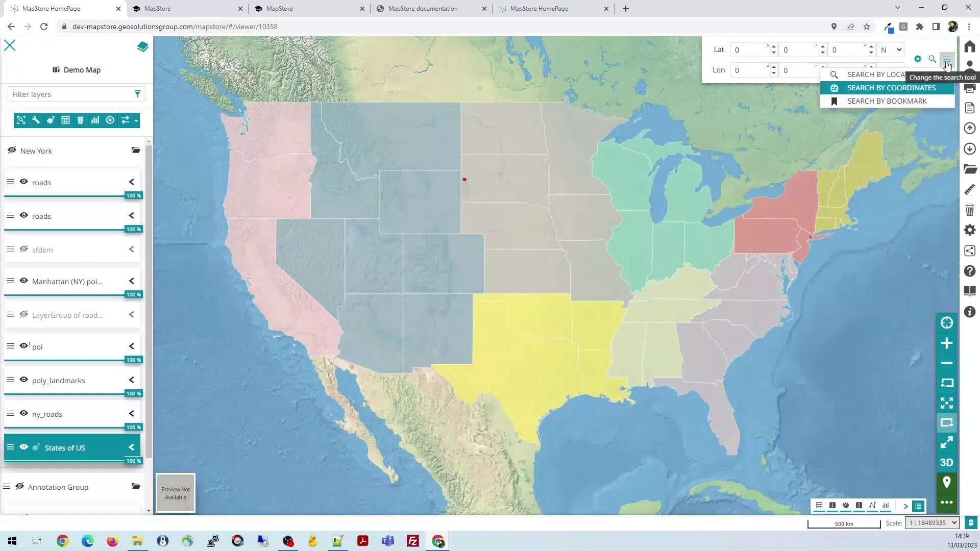
click(911, 102)
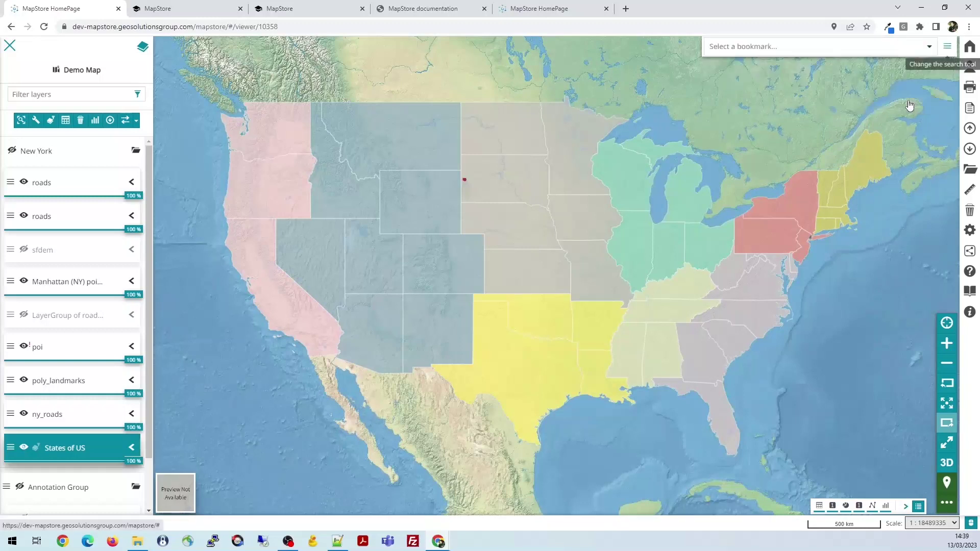
click(930, 50)
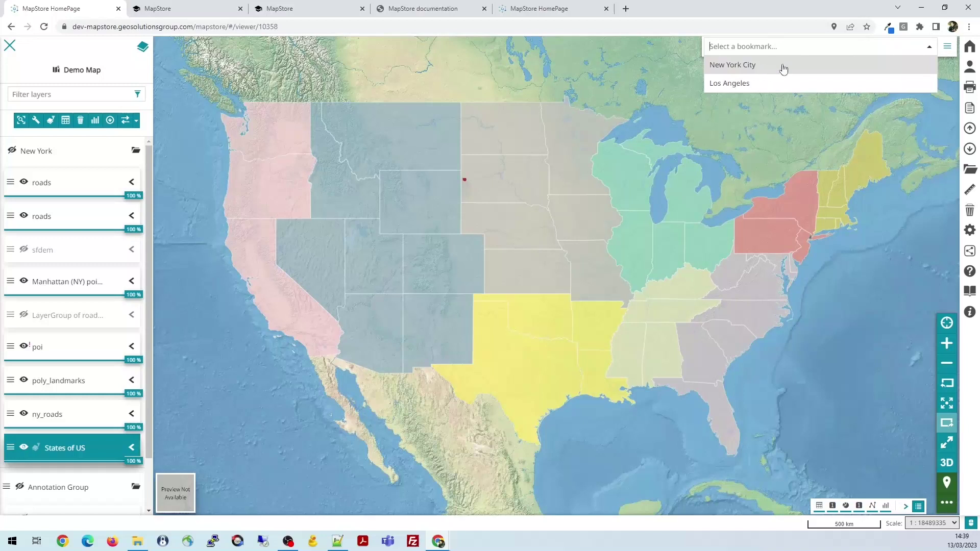
click(929, 48)
click(930, 48)
click(780, 85)
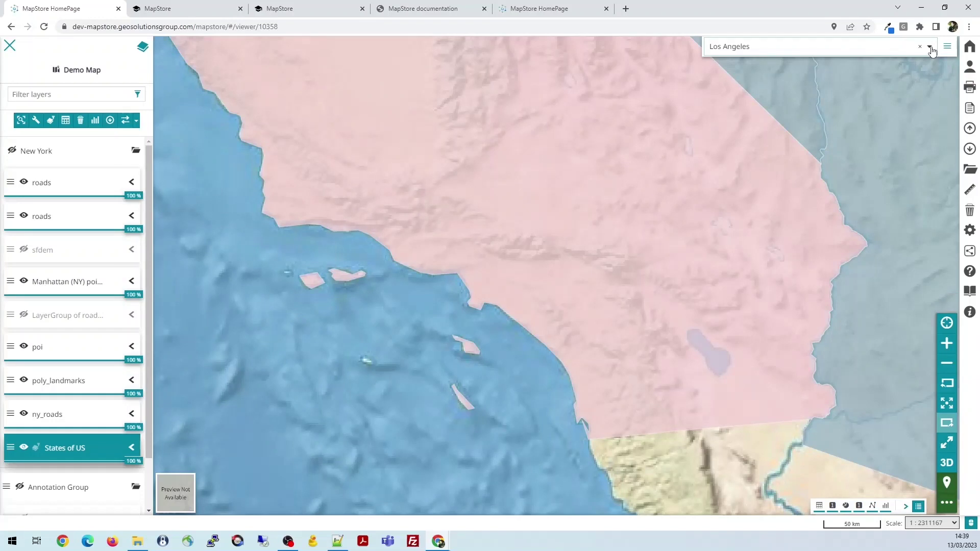
click(930, 47)
Jump to the New York City bookmark, then go to the contexts manager via the admin menu
click(751, 67)
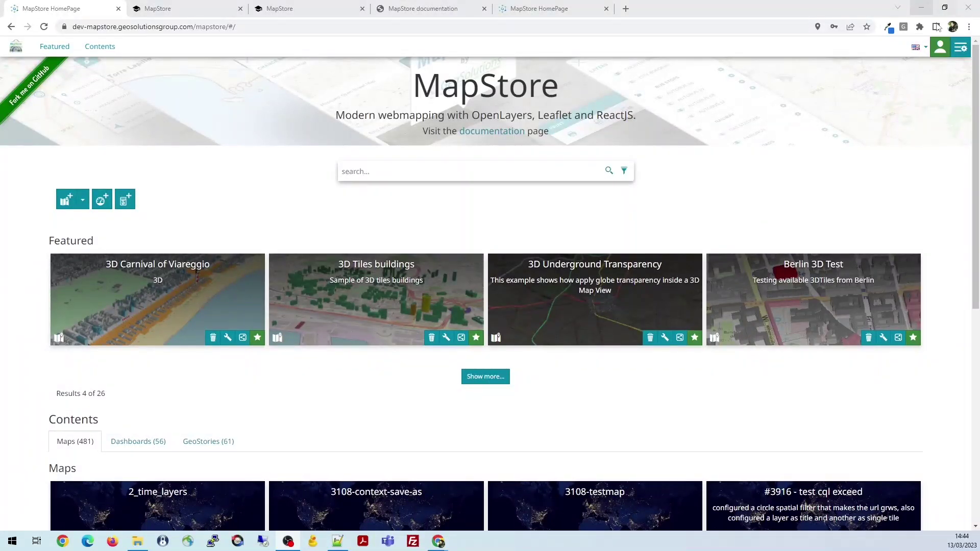
click(942, 53)
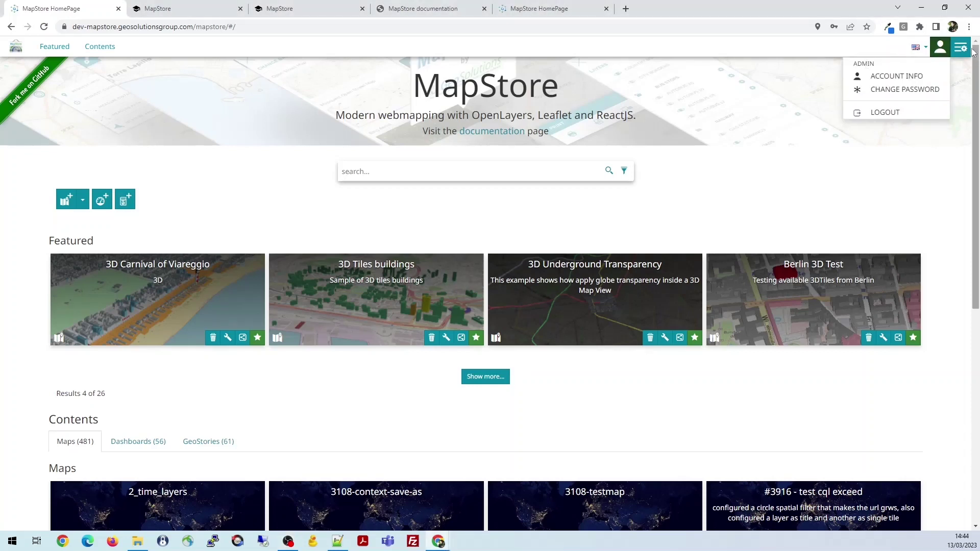
click(960, 48)
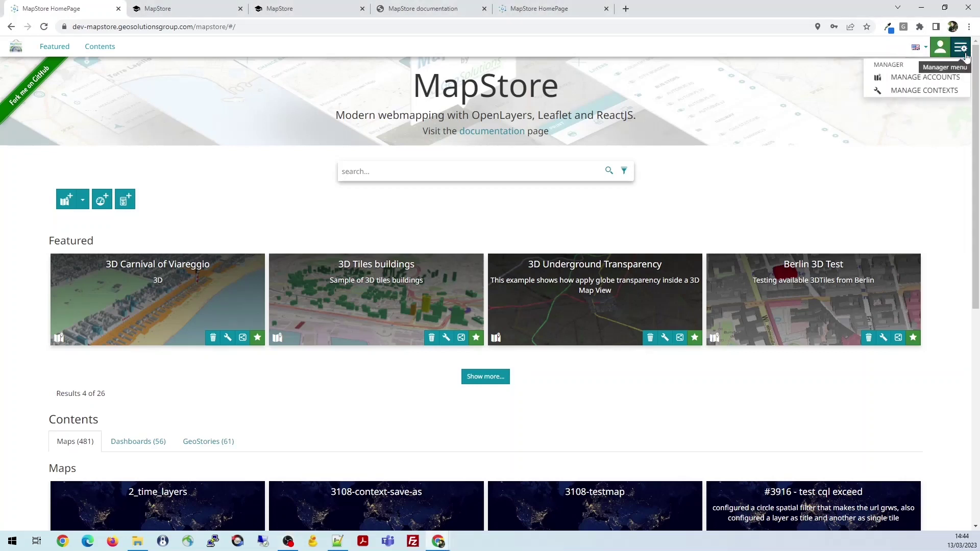
click(925, 92)
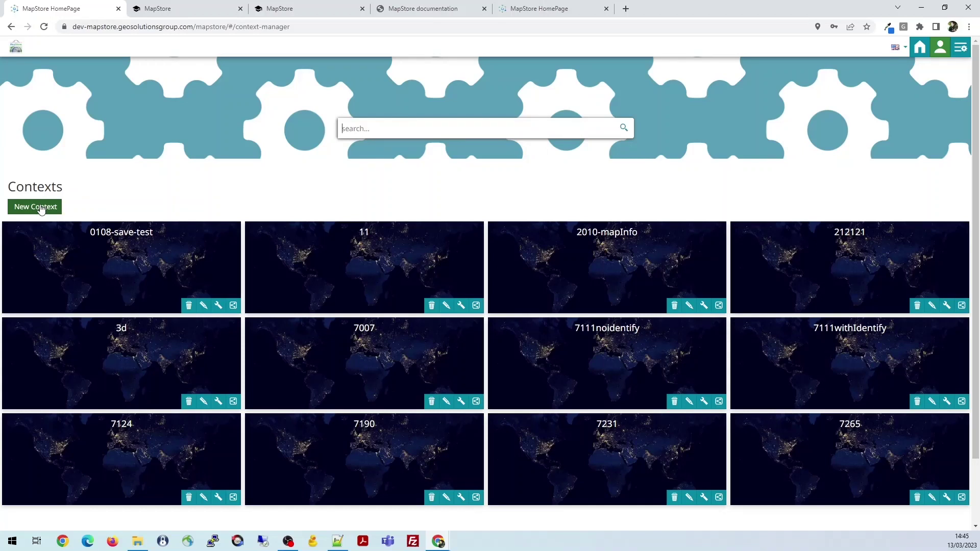
click(41, 210)
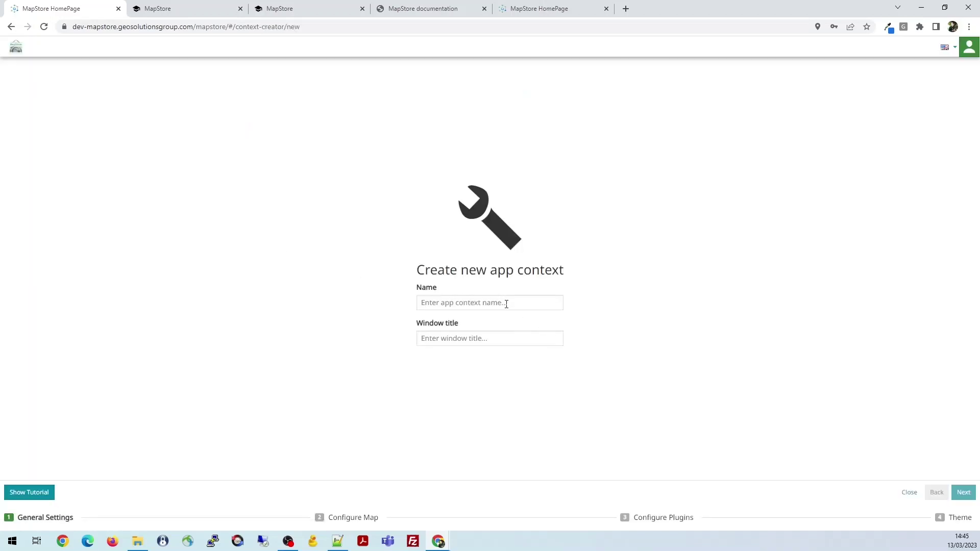
Name the new context 'test_context_webinar' with window title 'Webinar Test Context' and continue
click(505, 304)
text(tes)
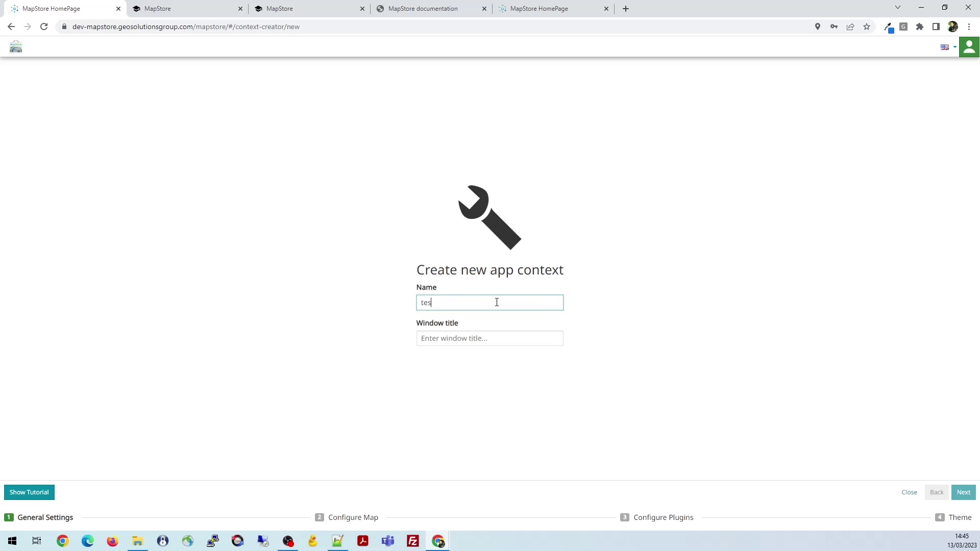
text(t_context_webinar)
click(497, 336)
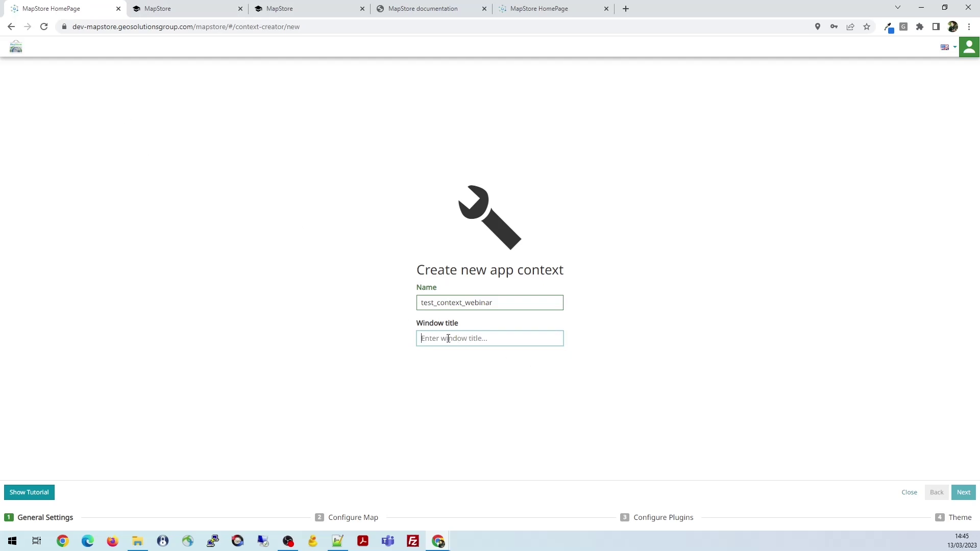
text(Webinar)
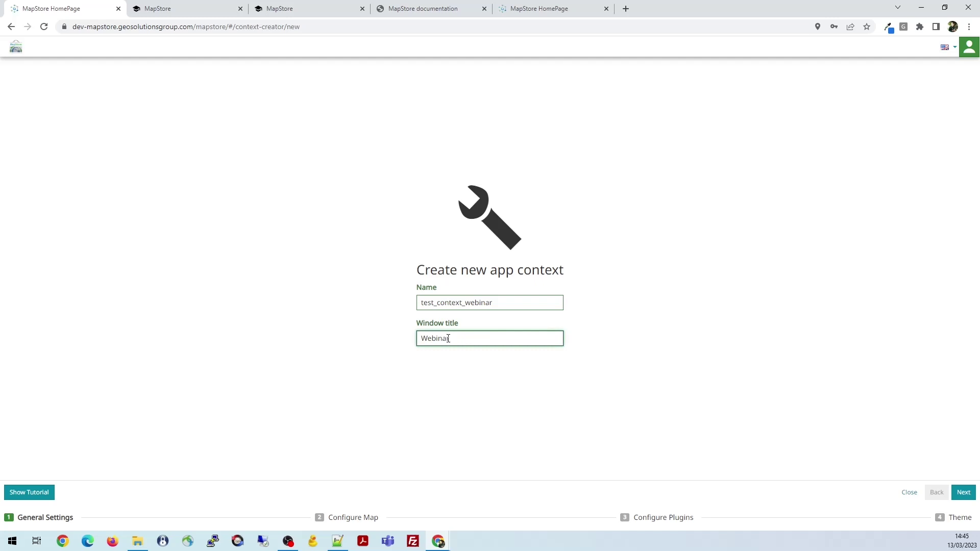
text( Test context)
key(BackSpace)
text(C)
click(964, 494)
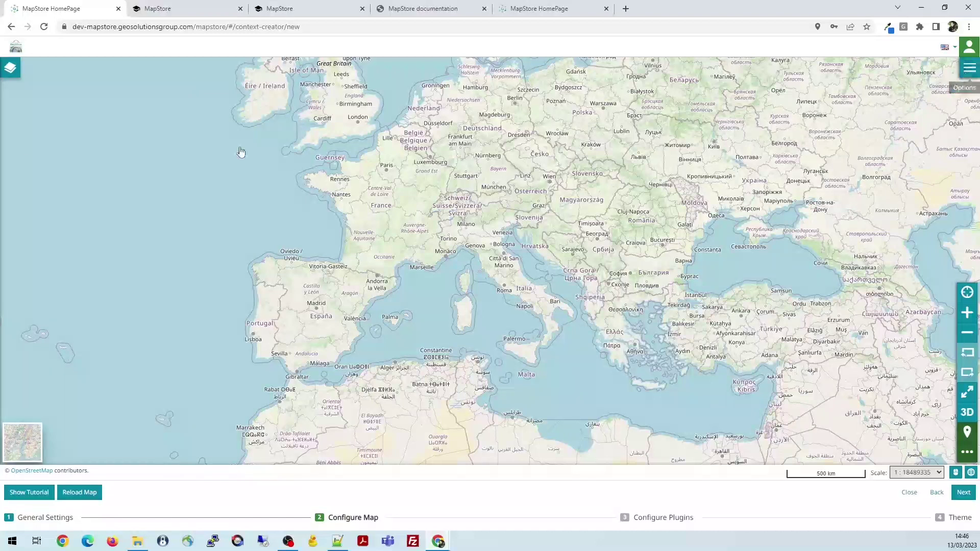
Show the context map's layer list and its options menu
click(11, 70)
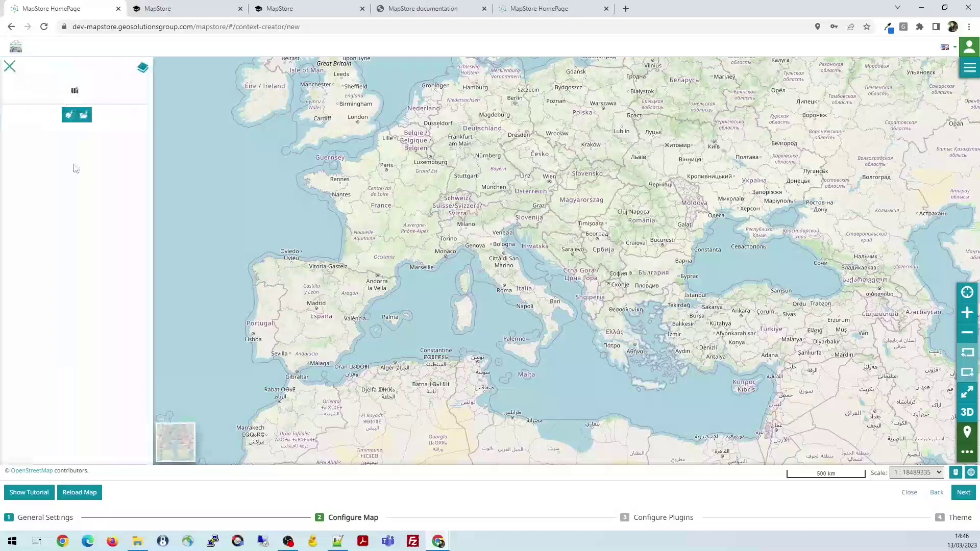
click(970, 70)
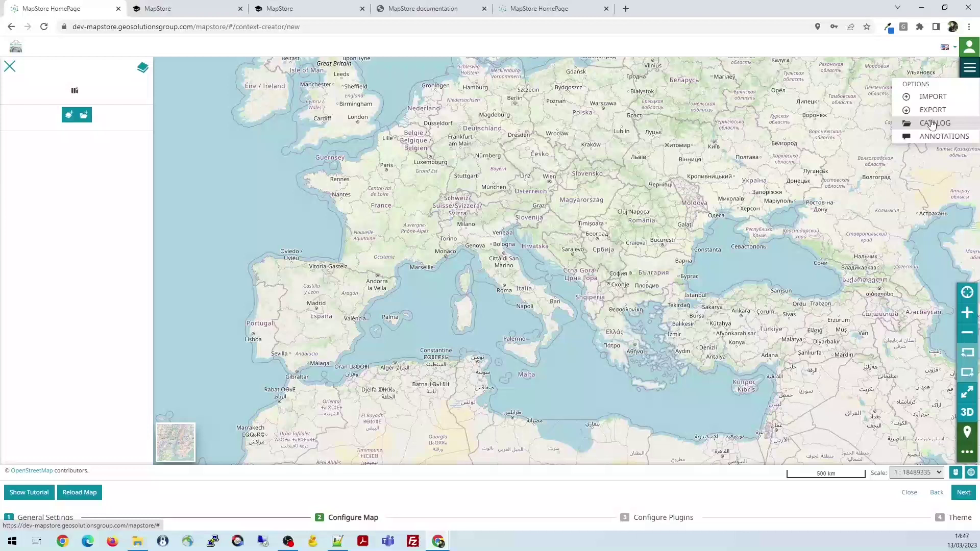
In the GeoSolutions GeoServer WMS catalog, search 'state' and add the States of US layer
click(932, 124)
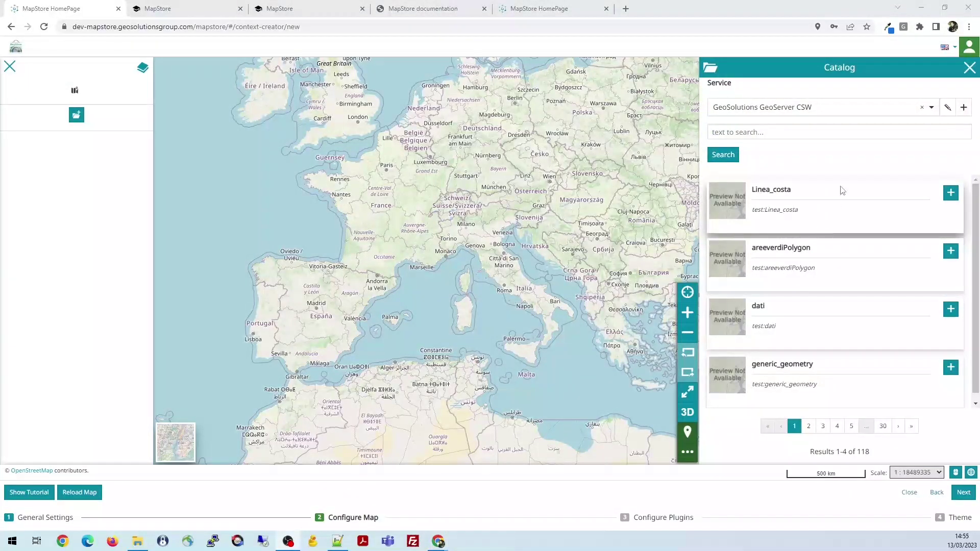
click(932, 108)
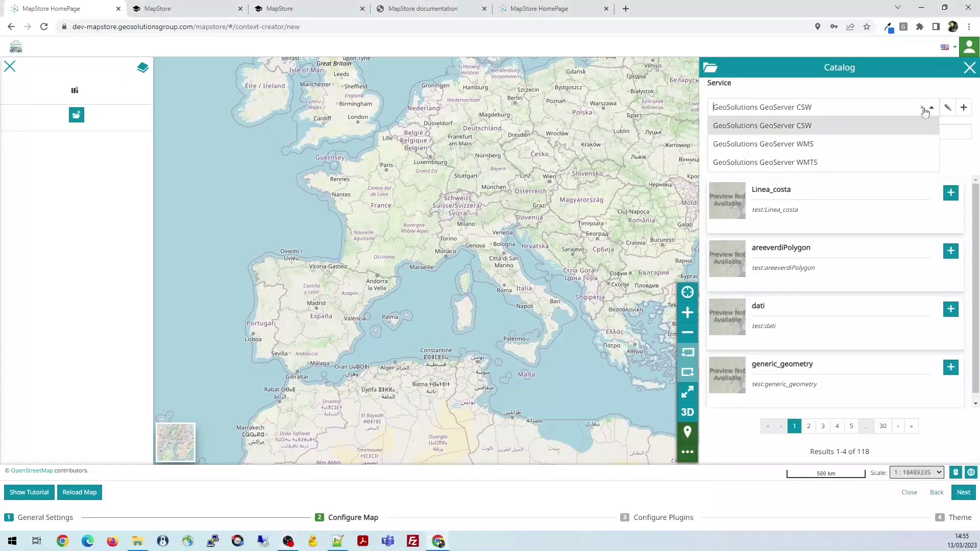
click(827, 149)
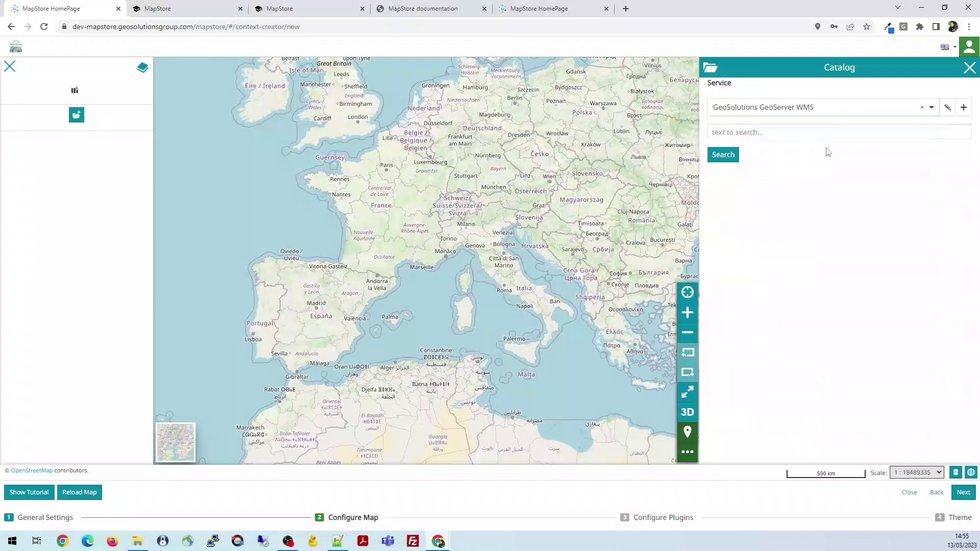
click(772, 130)
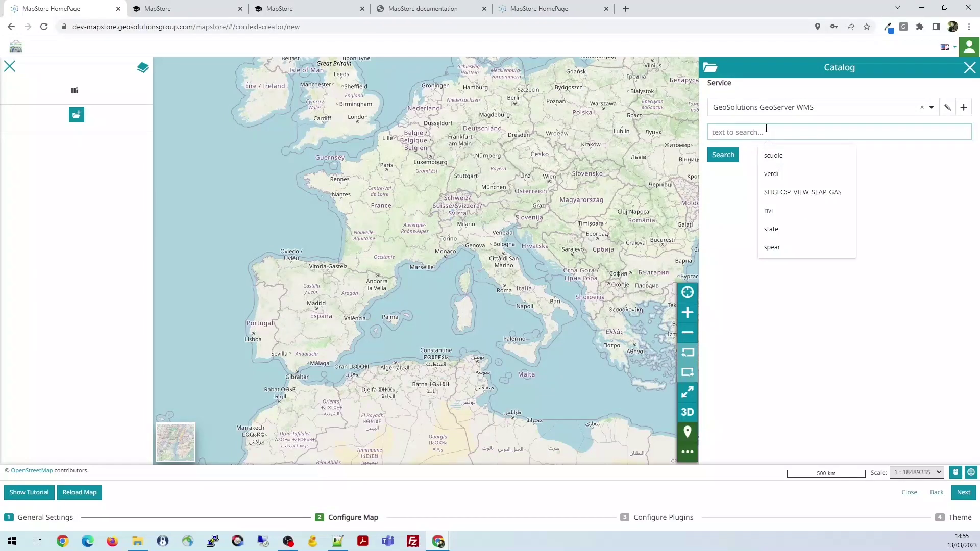
text(state)
key(Return)
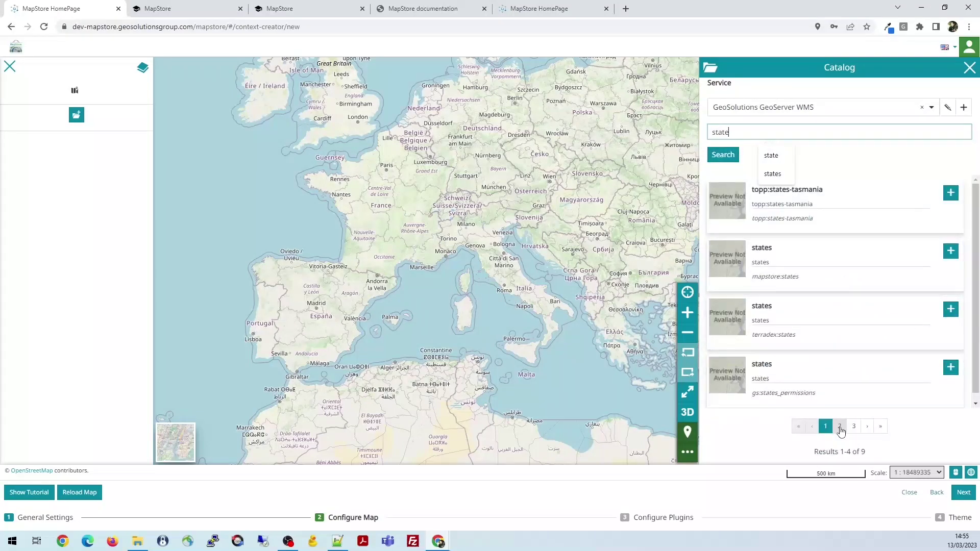
click(839, 426)
click(853, 426)
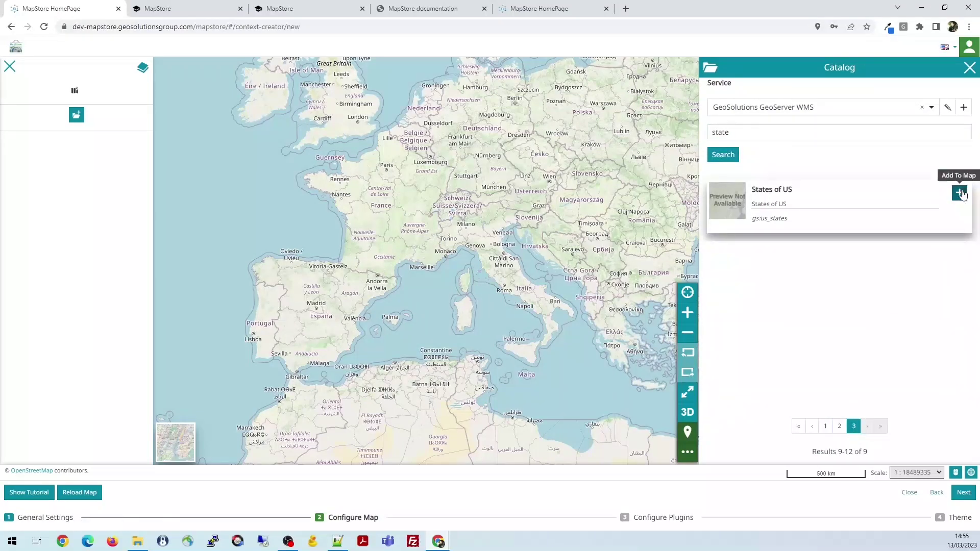
click(960, 193)
Search the catalog for 'roads', add the ny_roads layer, and close the catalog
double_click(718, 132)
text(roads)
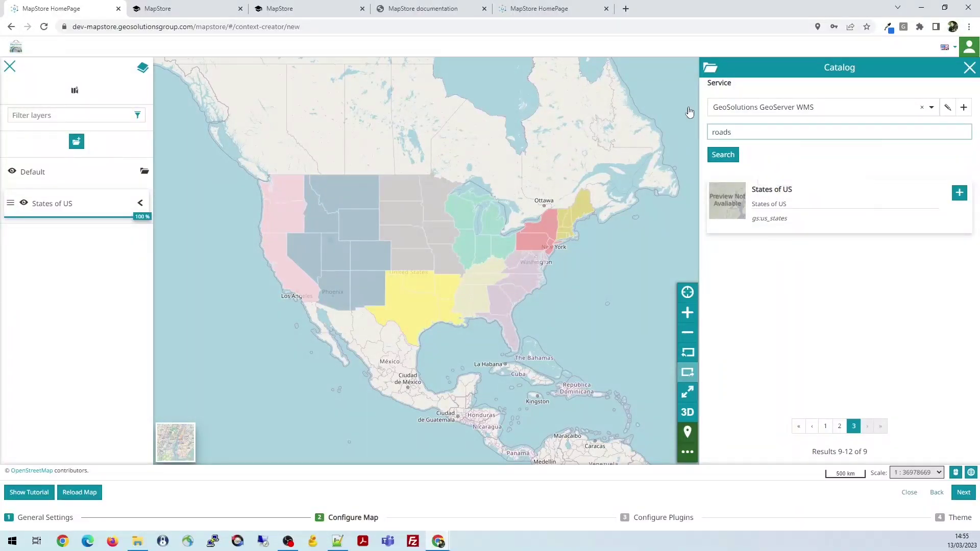
key(Return)
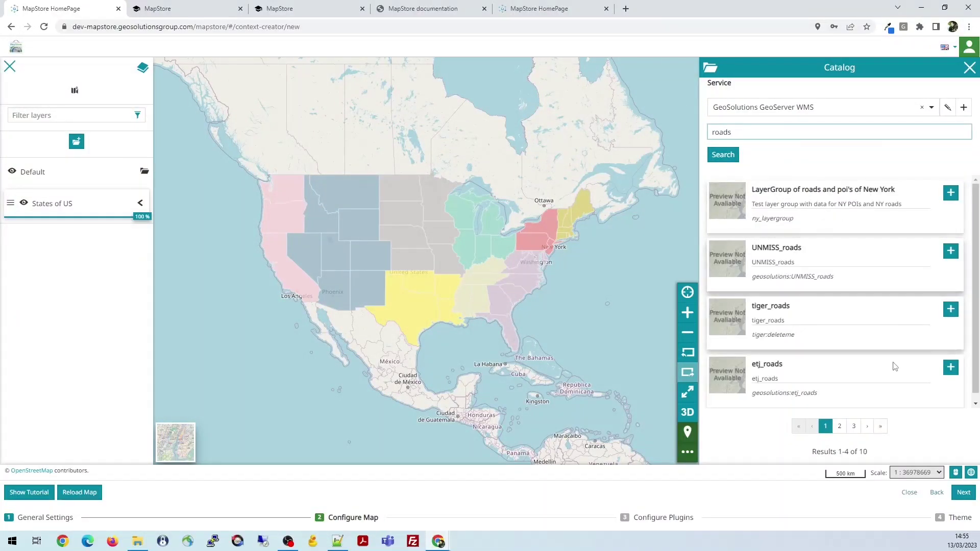
click(840, 426)
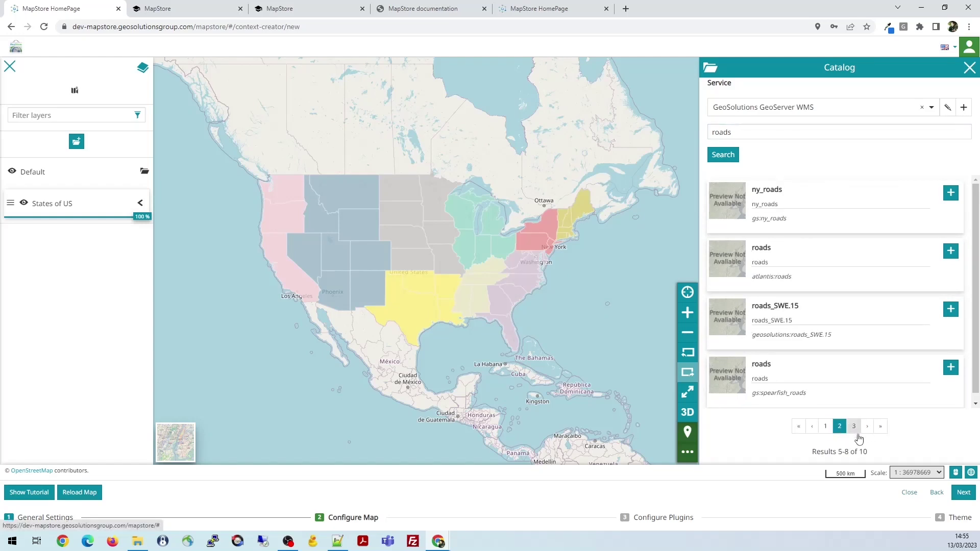
click(951, 194)
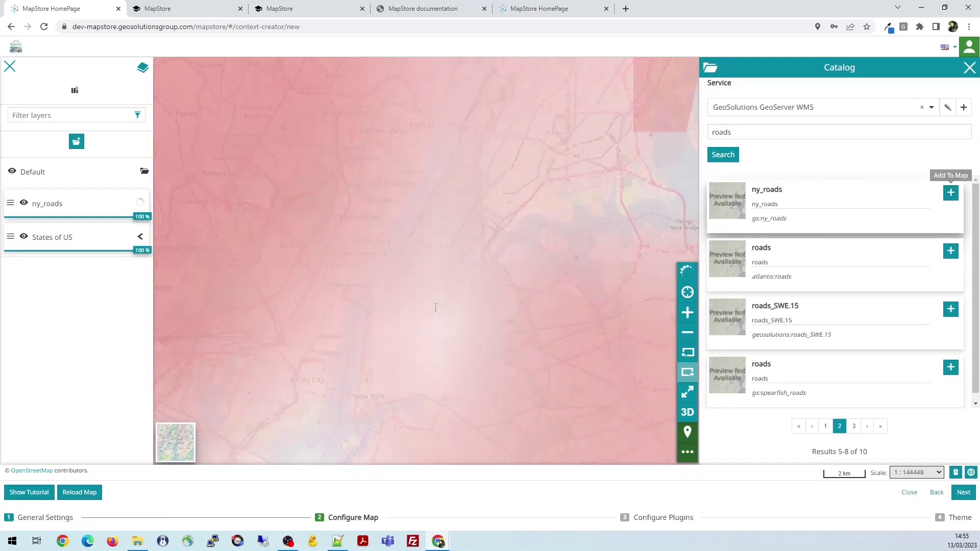
click(970, 68)
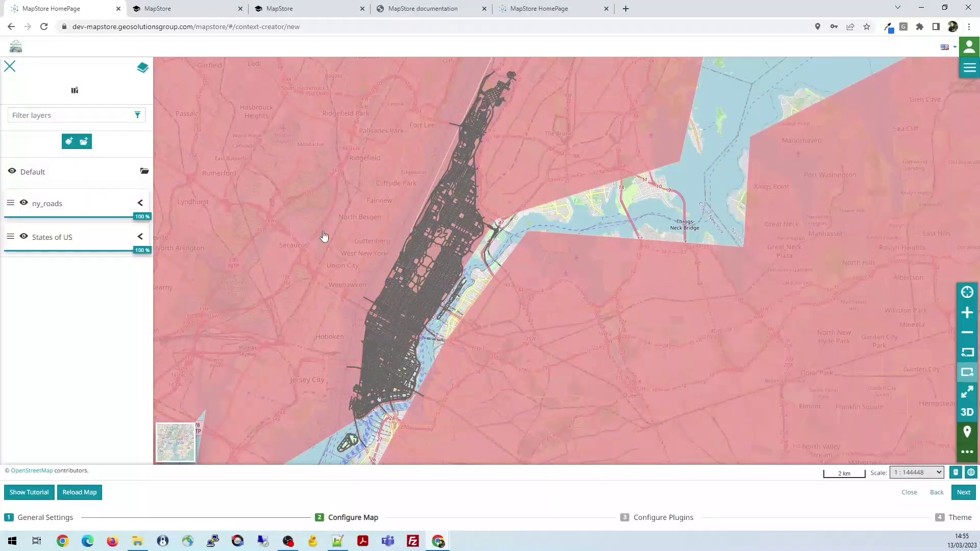
Create a 'states' group holding States of US, hide it, and set ny_roads opacity to 80%
click(84, 143)
click(442, 259)
text(state)
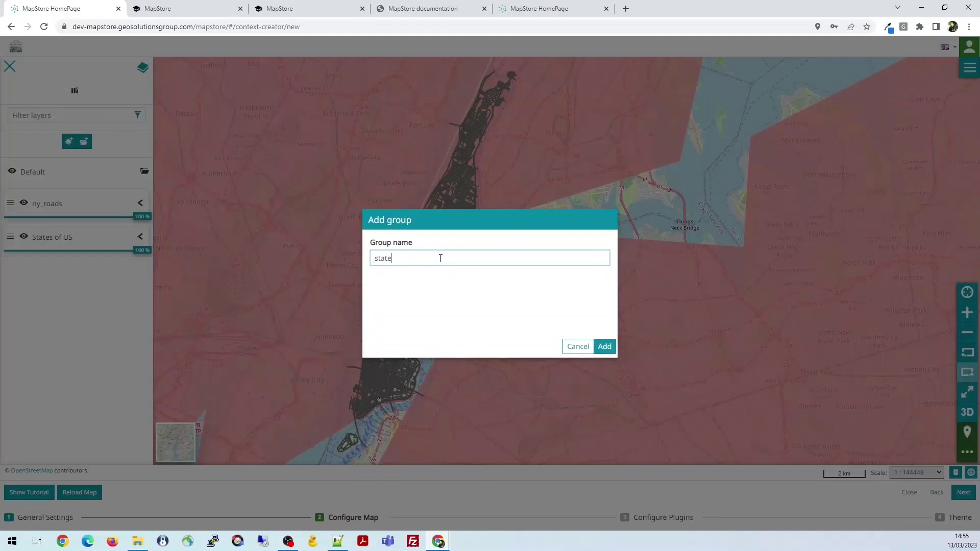
text(s)
click(605, 346)
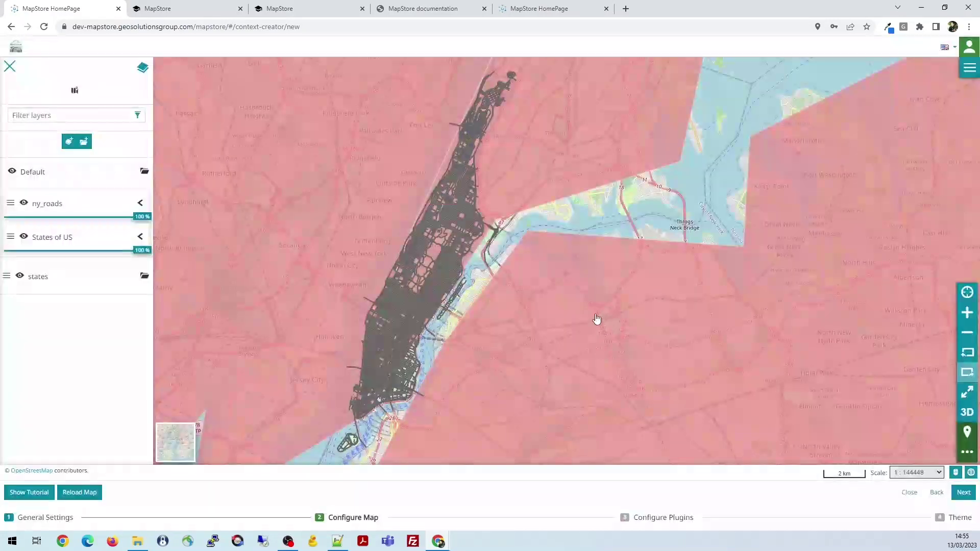
drag(59, 254, 54, 278)
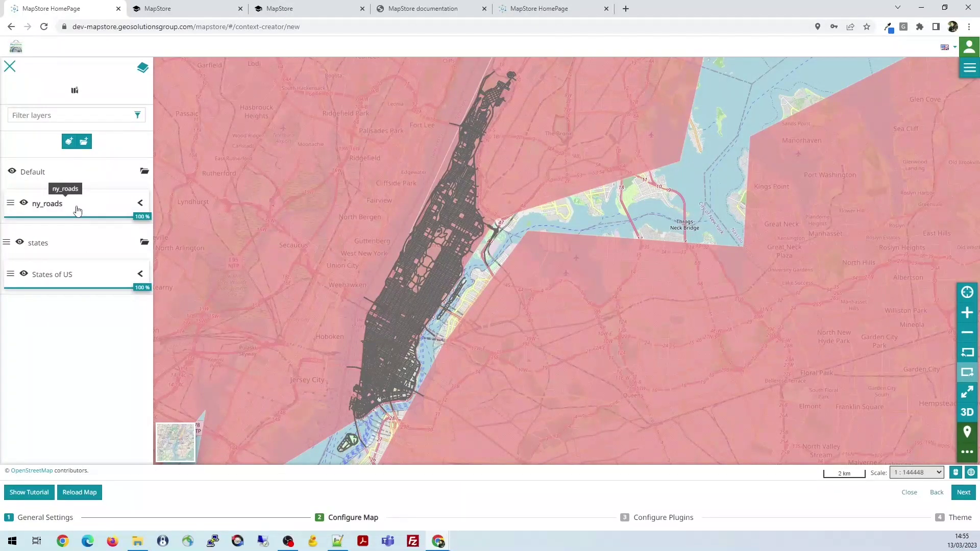
drag(143, 217, 116, 216)
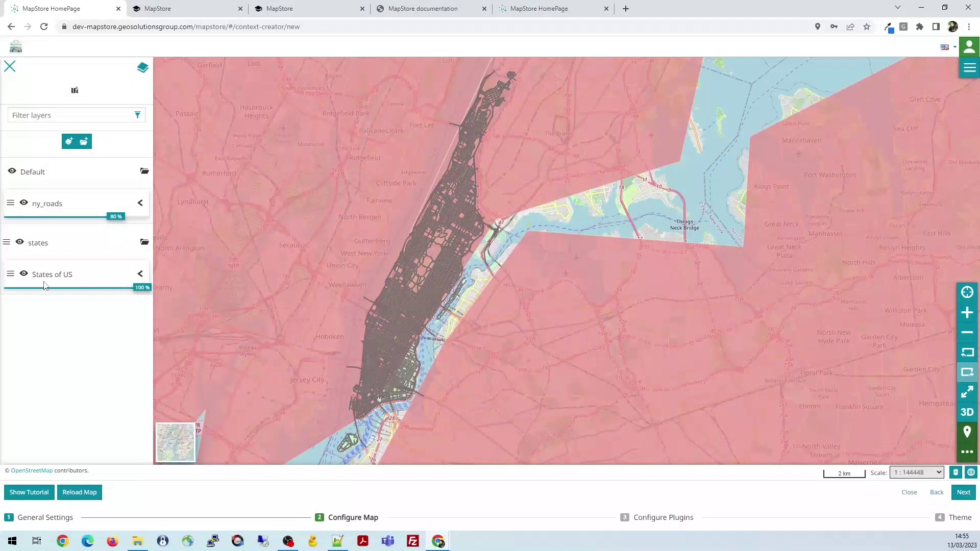
click(23, 276)
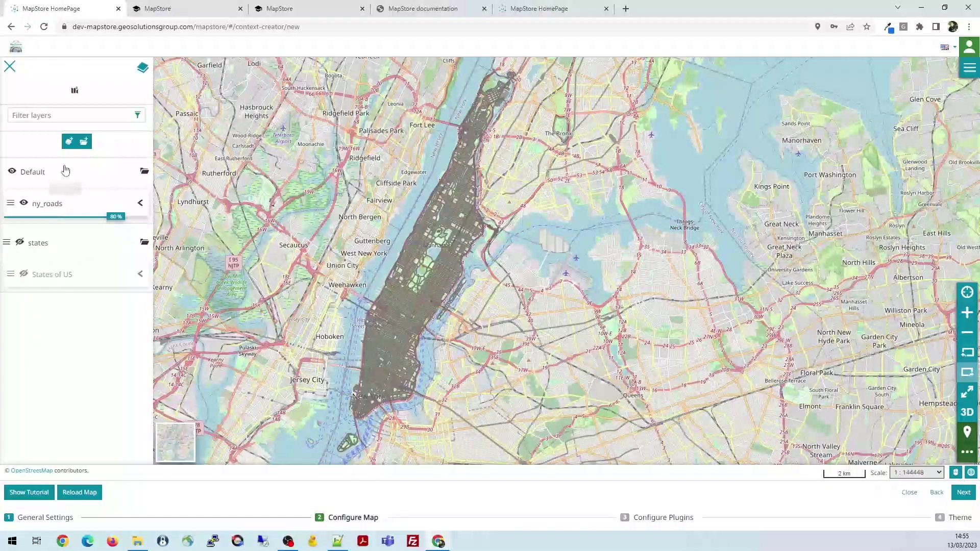
Switch the basemap to OpenTopoMap and shift the view slightly east
mouse_move(176, 441)
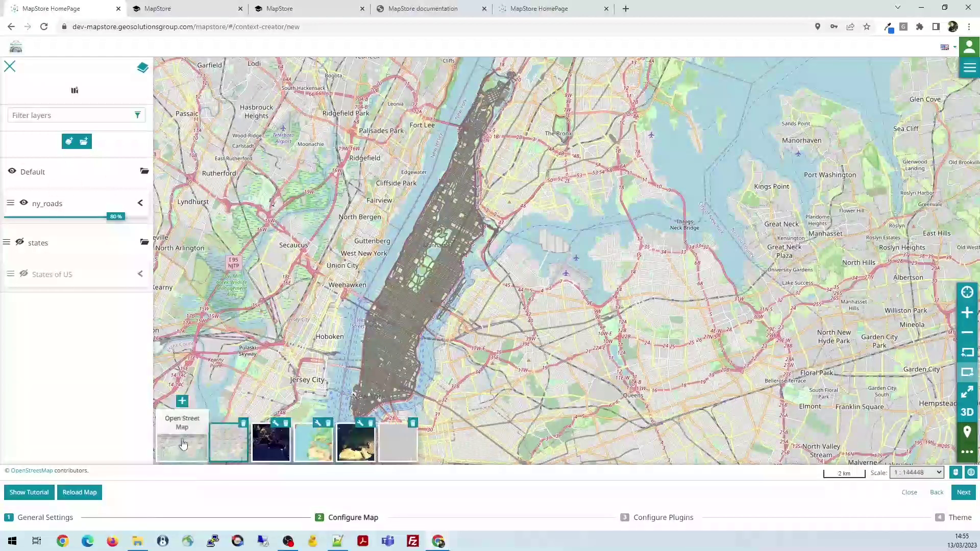
click(325, 446)
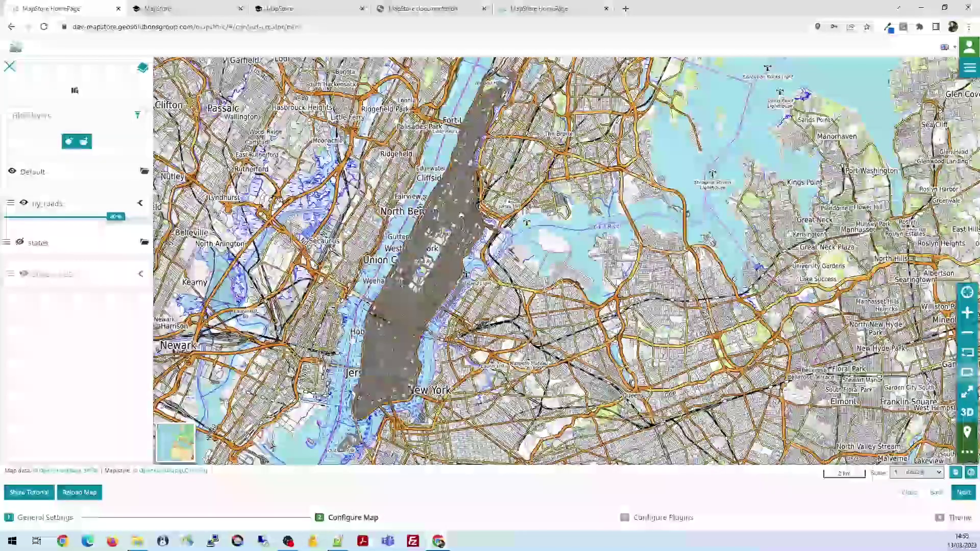
drag(514, 248, 573, 241)
mouse_move(189, 441)
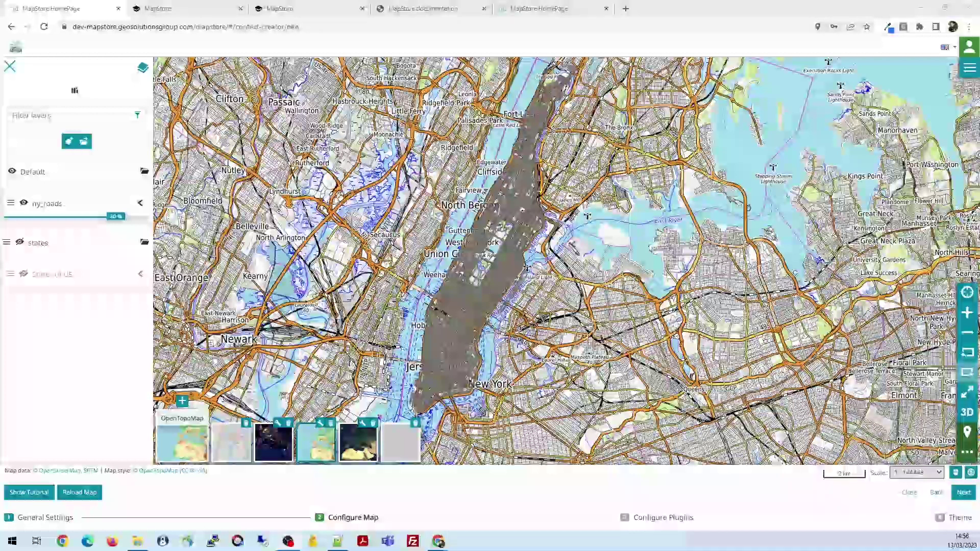
Set the map projection to EPSG:4326 and recentre the view on Manhattan
click(972, 473)
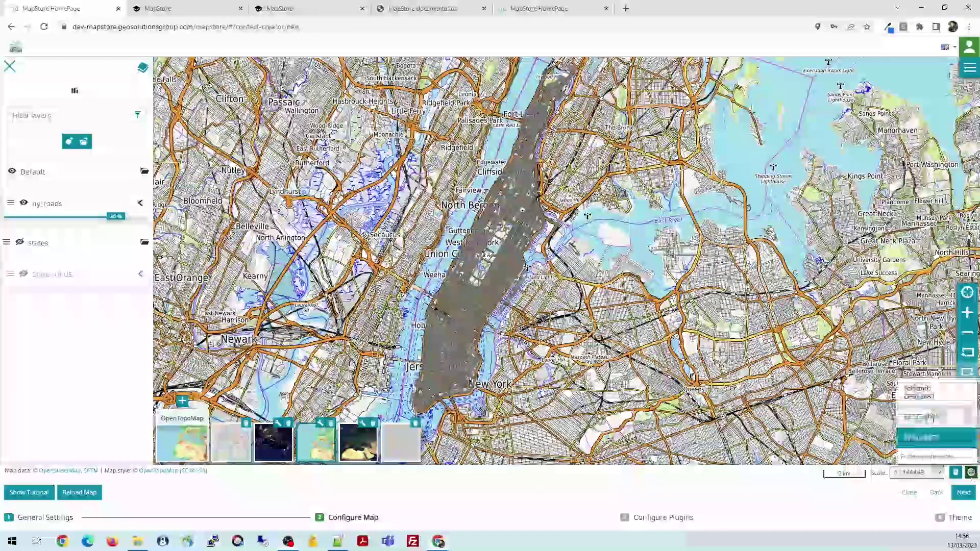
click(938, 417)
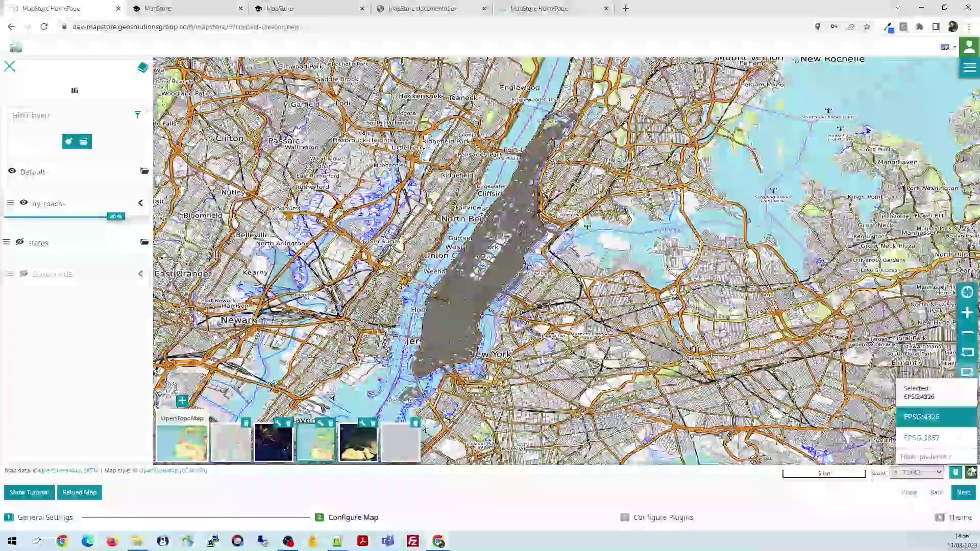
click(971, 472)
drag(506, 263, 544, 273)
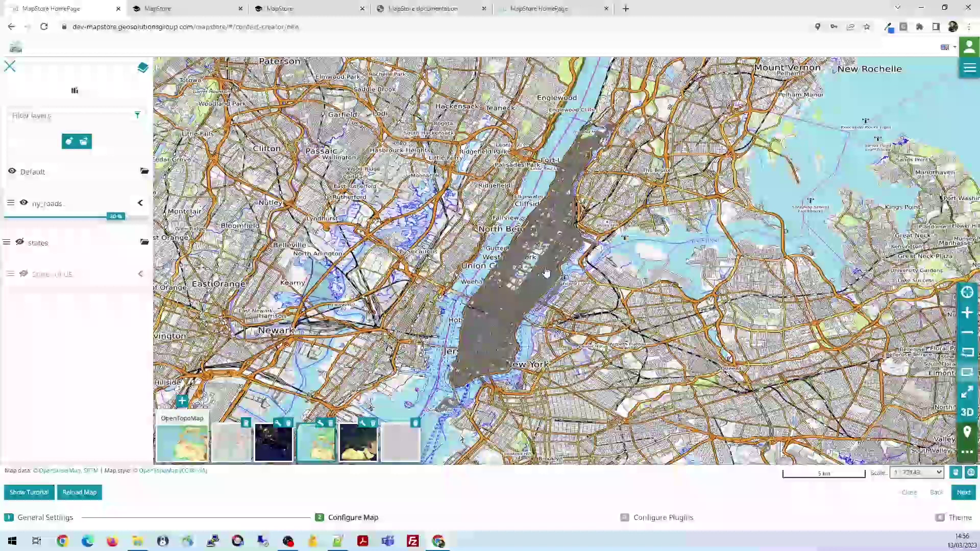
click(971, 72)
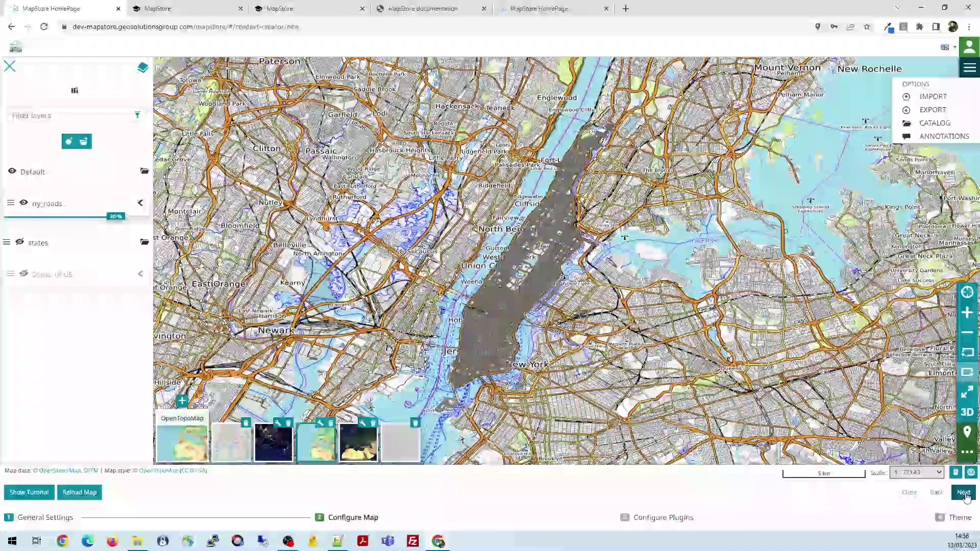
Go to plugin configuration, enable all plugins, and move Burger Menu back to Available
click(964, 493)
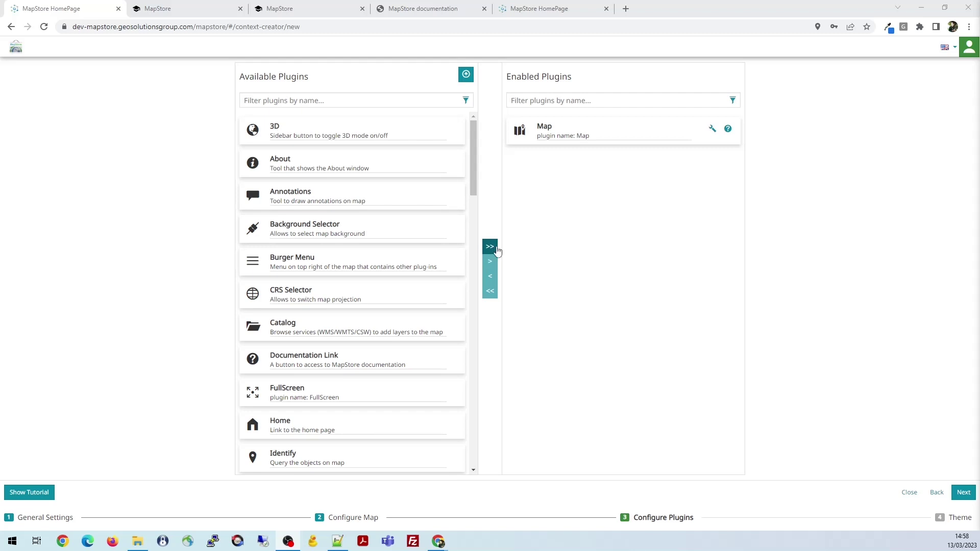
click(491, 247)
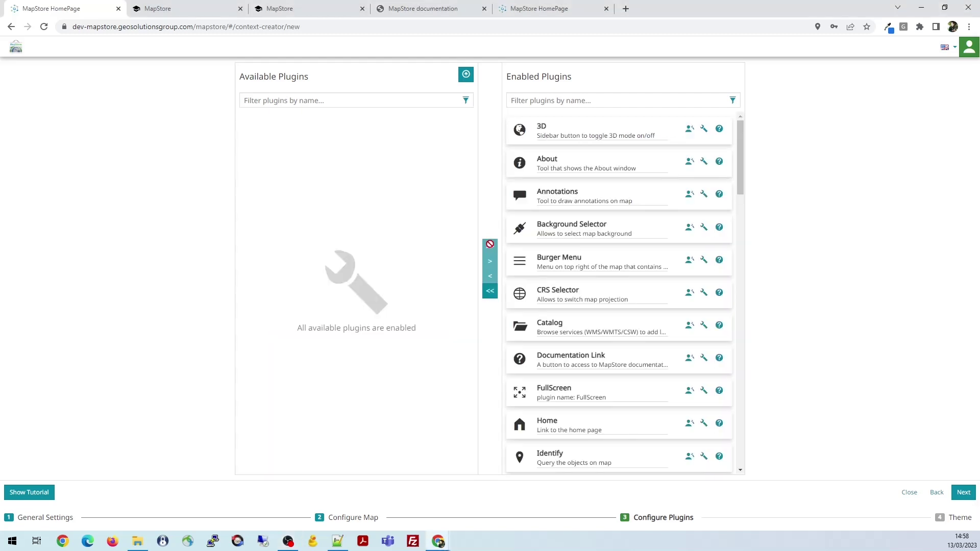
click(565, 261)
click(490, 276)
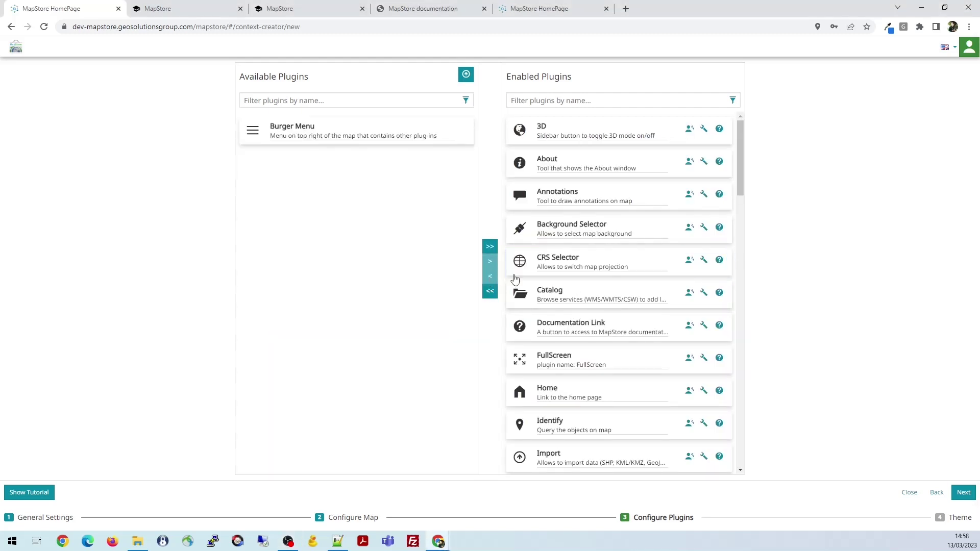
Move the SampleExtension plugin back to Available as well
scroll(613, 284, down, 8)
scroll(611, 284, down, 6)
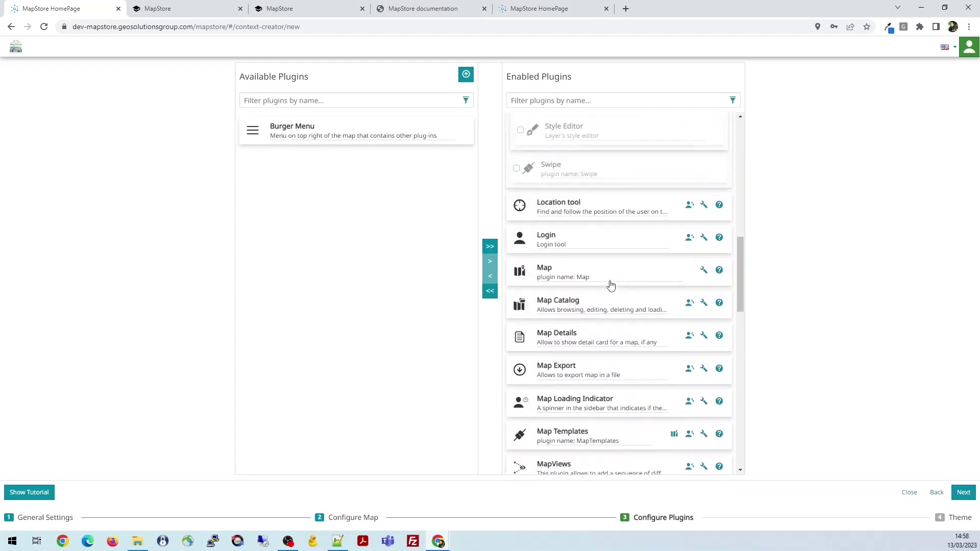
scroll(611, 284, down, 2)
scroll(610, 283, up, 8)
scroll(610, 282, down, 6)
scroll(611, 279, down, 5)
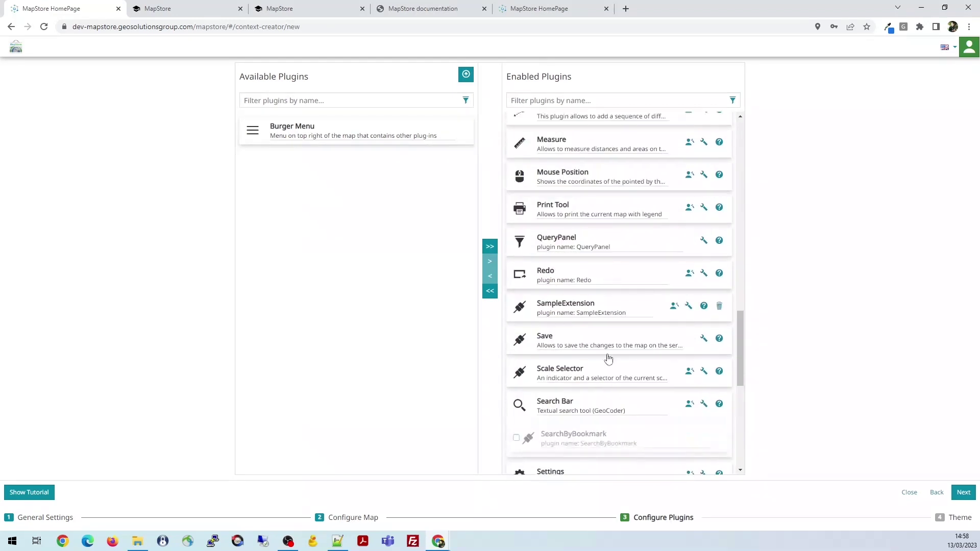
click(581, 313)
click(492, 278)
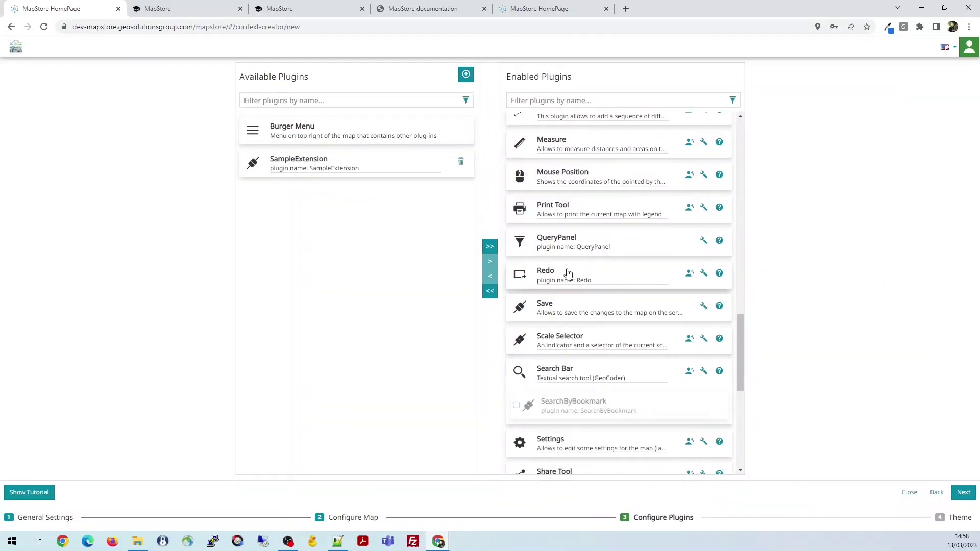
scroll(569, 278, up, 15)
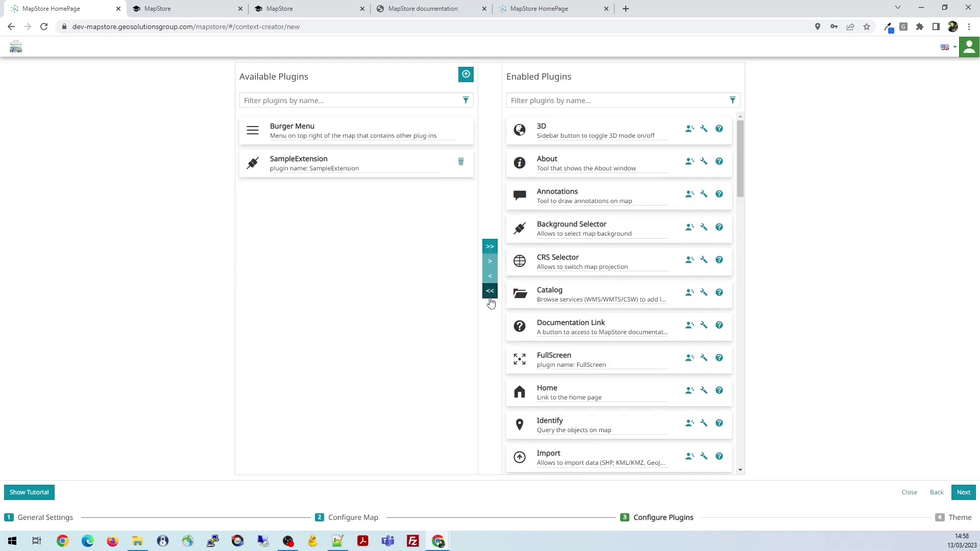
Clear the enabled plugins, then enable the List of layers group with its Swipe tool
click(490, 291)
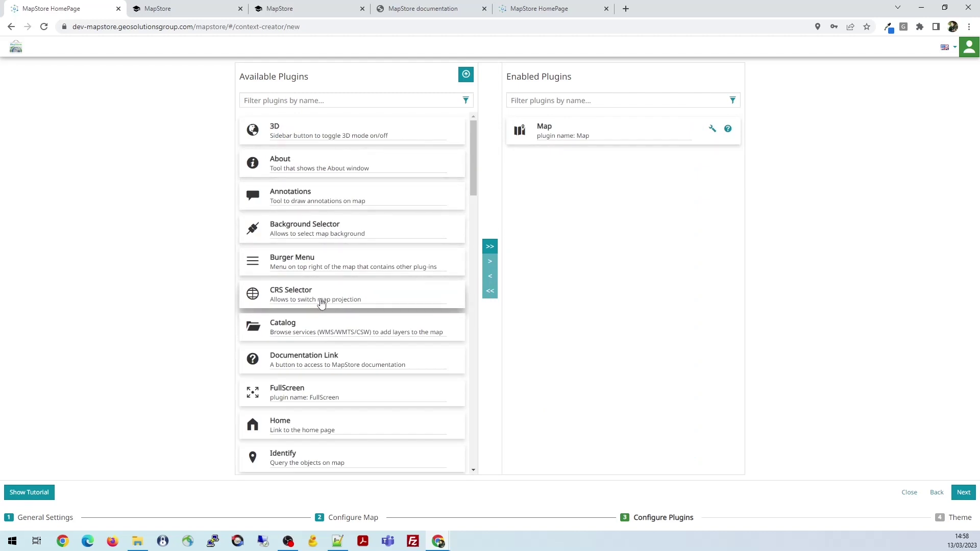
scroll(321, 304, down, 2)
scroll(320, 306, down, 3)
click(328, 265)
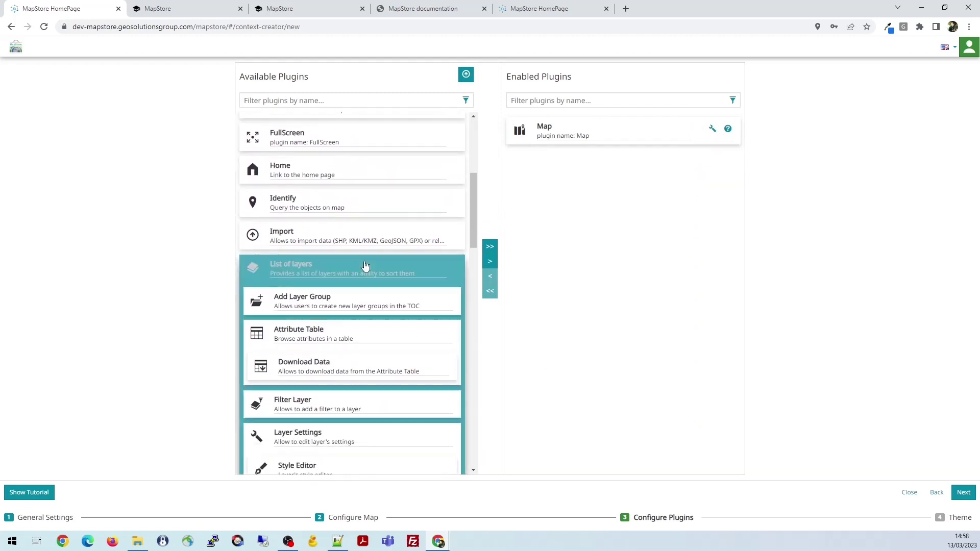
click(490, 248)
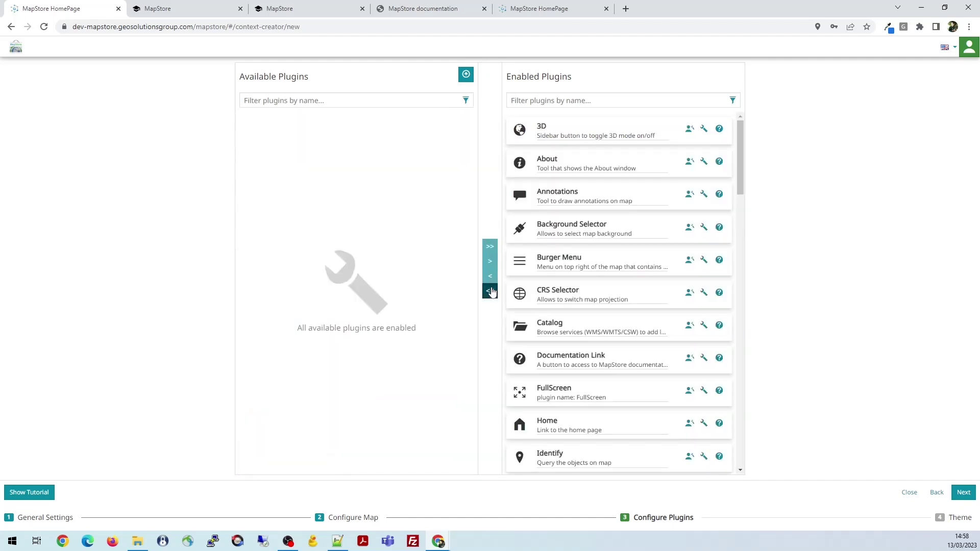
click(490, 291)
scroll(335, 307, down, 5)
click(320, 238)
click(320, 267)
click(489, 261)
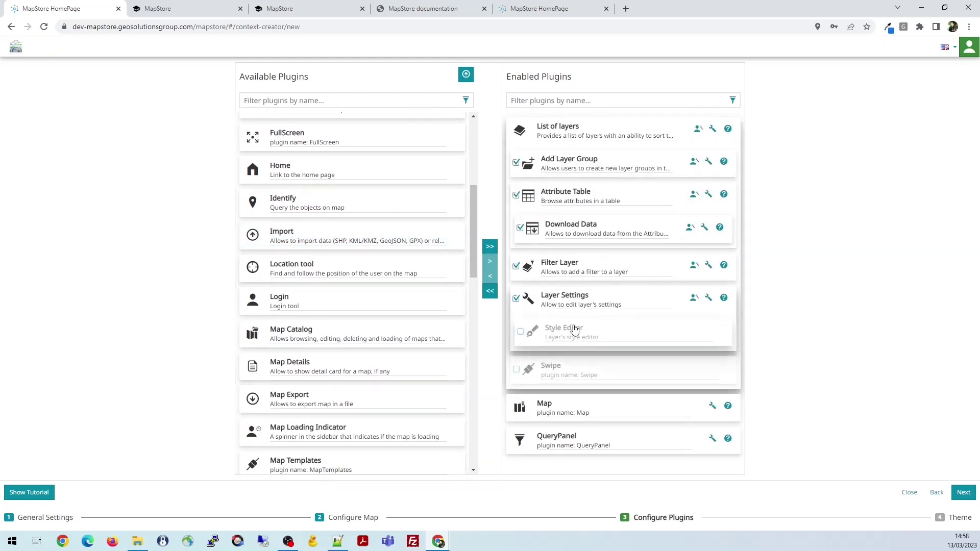
click(517, 370)
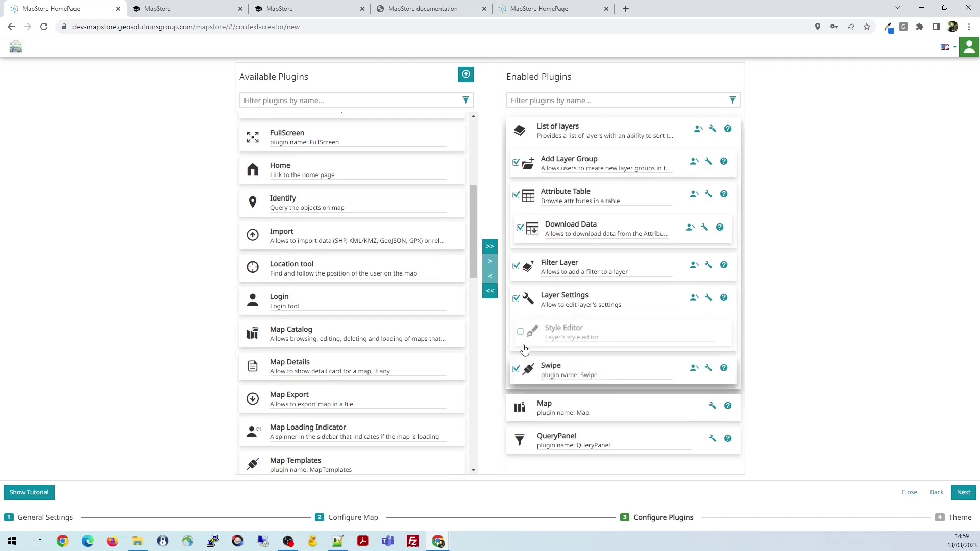
Enable the Measure and Print Tool plugins
scroll(287, 345, down, 1)
scroll(287, 345, down, 2)
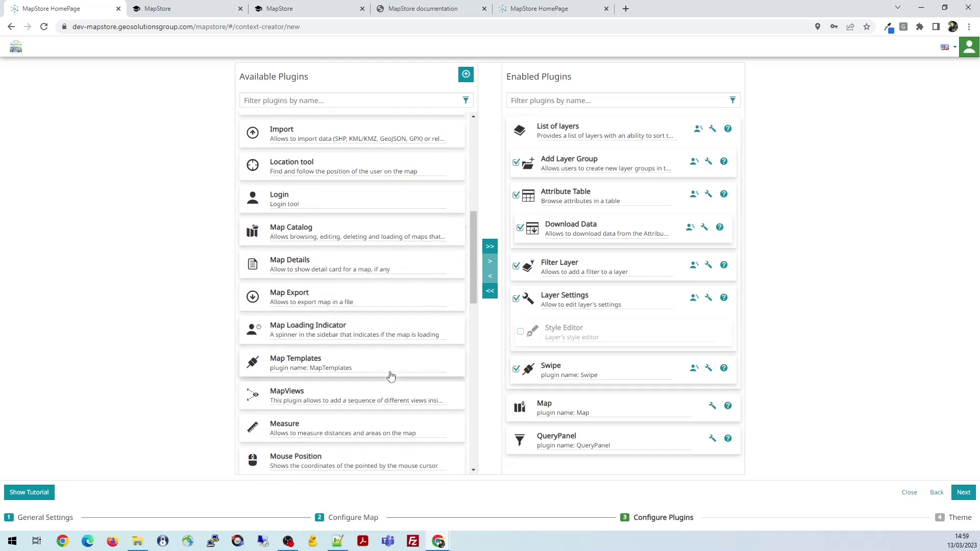
scroll(311, 390, down, 3)
click(296, 328)
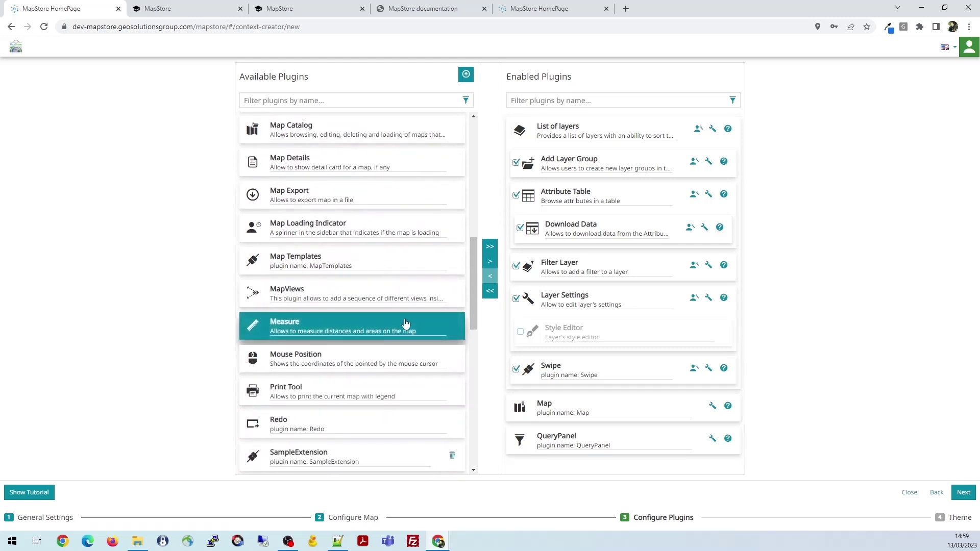
click(490, 261)
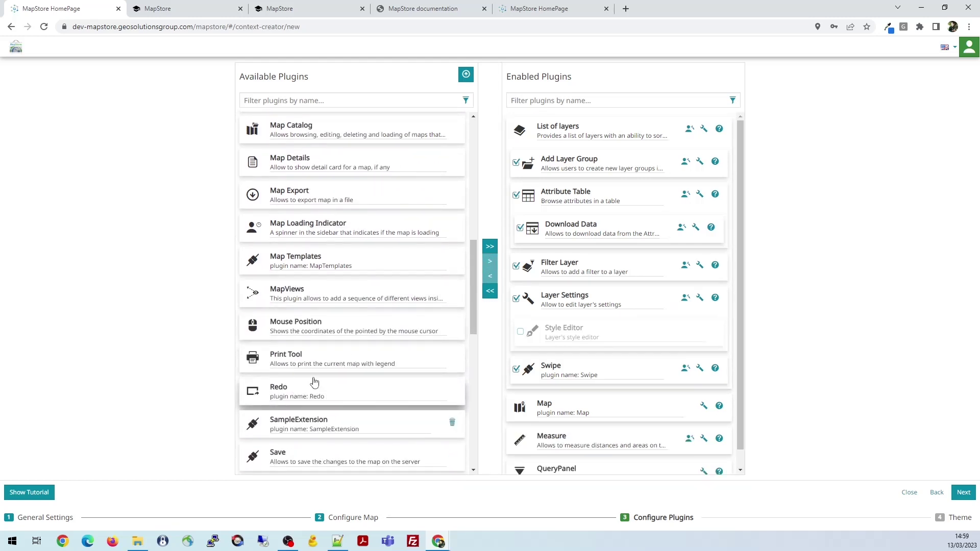
click(322, 364)
click(493, 261)
Enable the Home, FullScreen and Identify plugins
scroll(318, 256, up, 5)
click(335, 314)
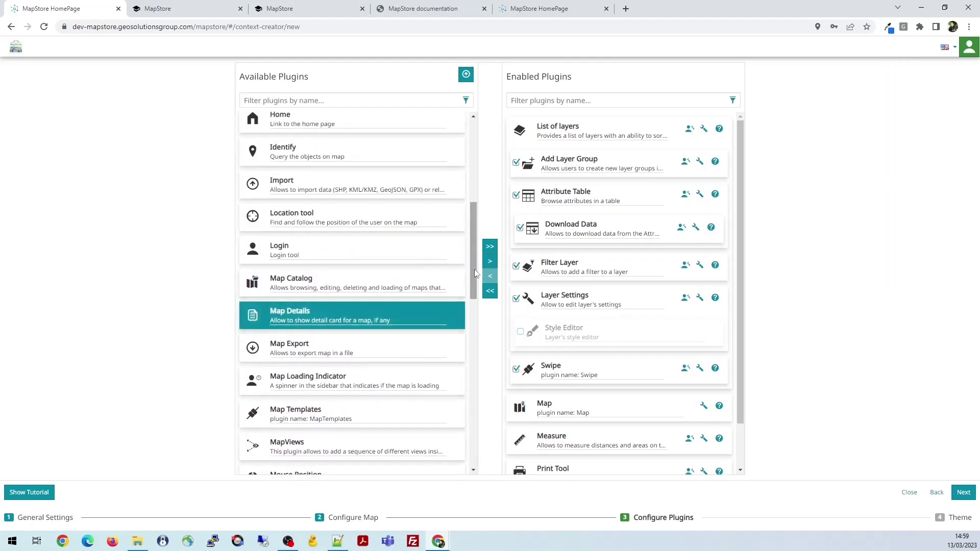
scroll(309, 265, up, 2)
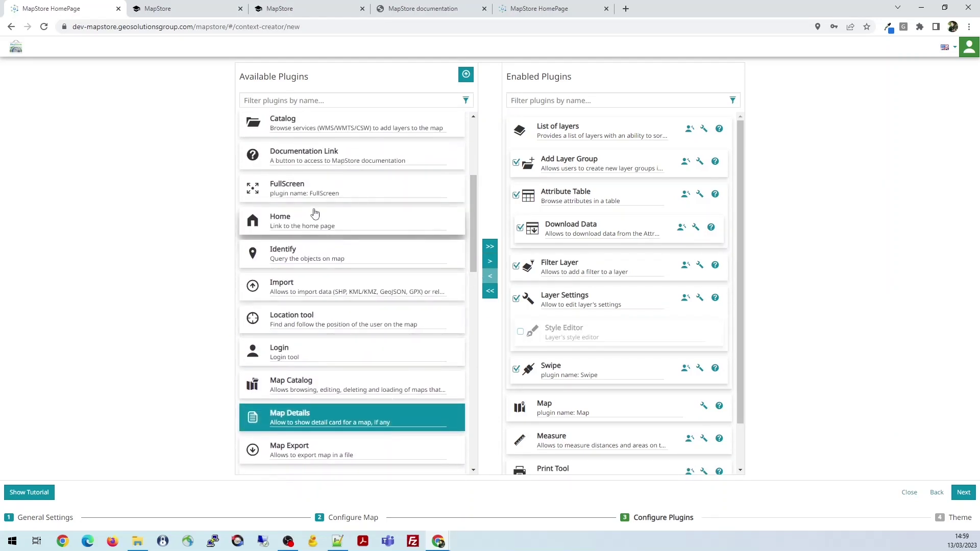
click(313, 225)
click(491, 263)
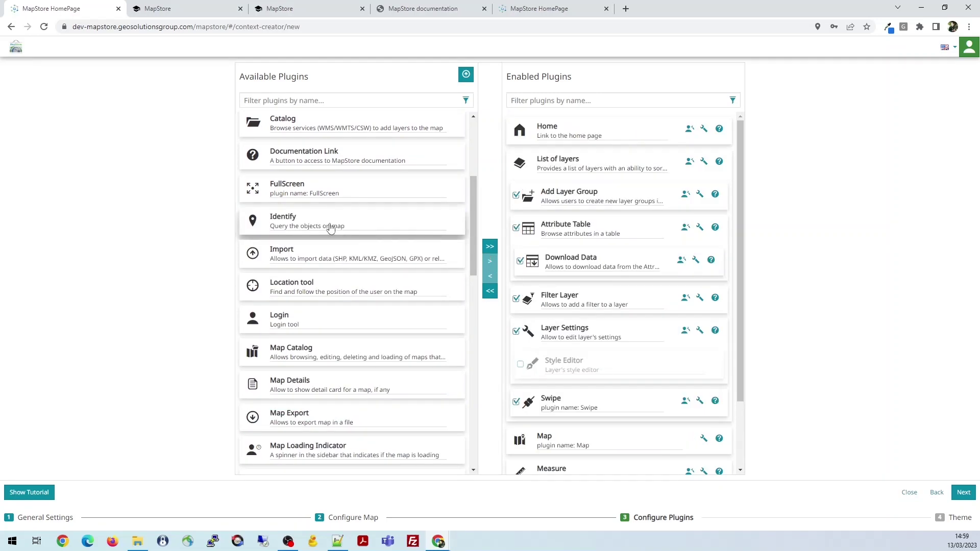
click(286, 191)
click(493, 263)
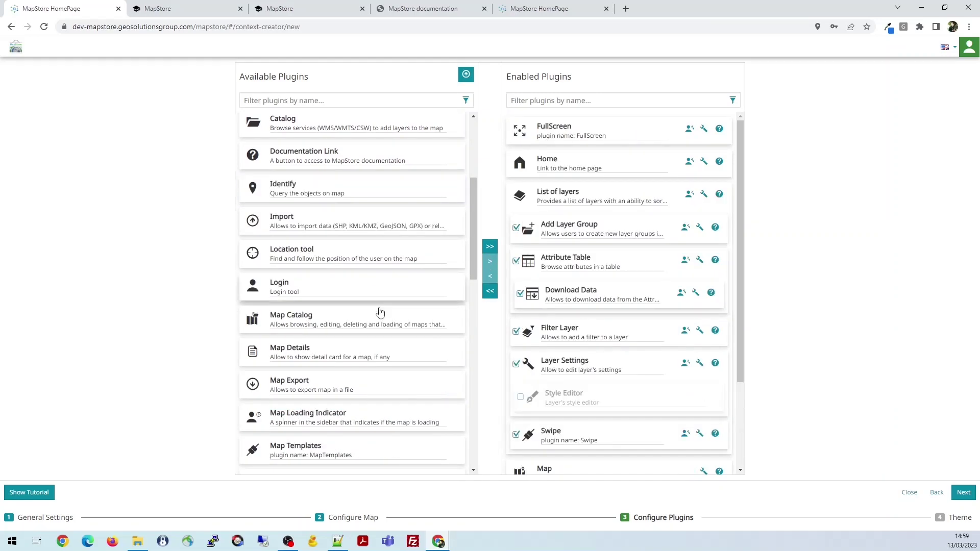
scroll(378, 250, down, 1)
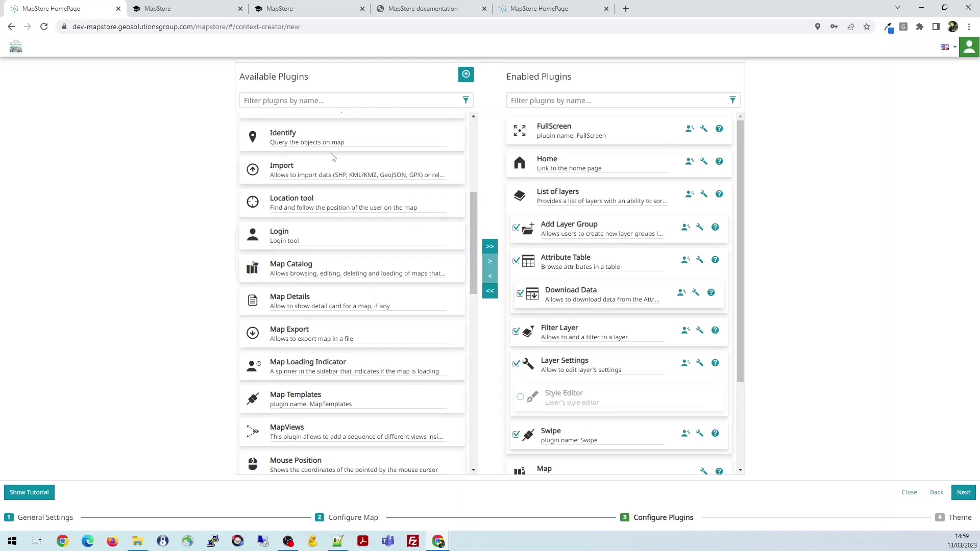
click(340, 134)
click(490, 261)
Enable the Redo and Undo plugins
scroll(429, 287, down, 3)
click(346, 313)
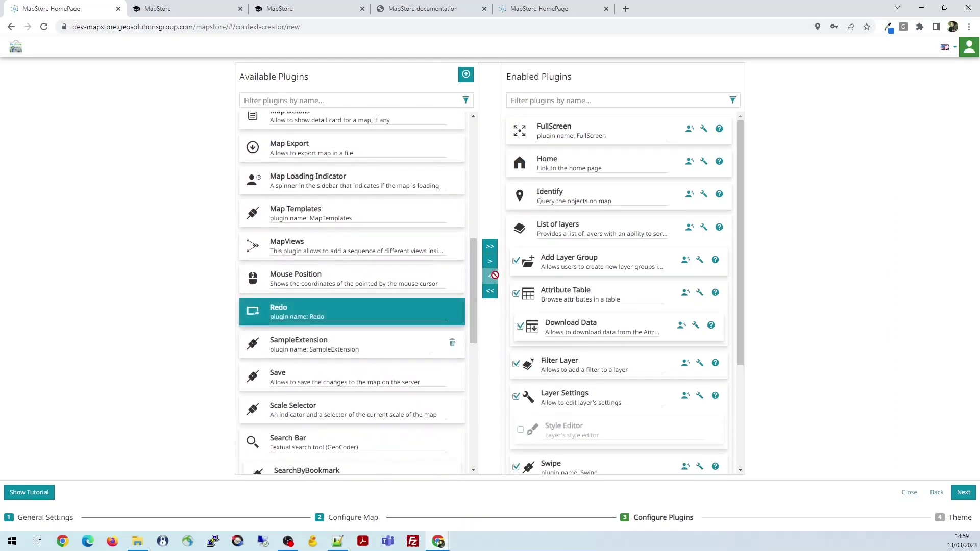
double_click(346, 314)
scroll(301, 334, down, 2)
scroll(306, 342, down, 4)
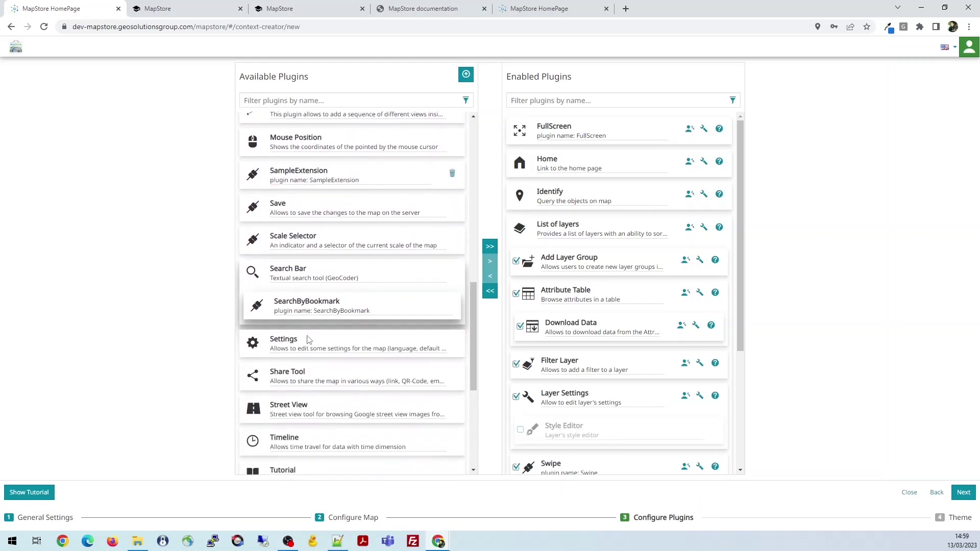
click(403, 337)
double_click(404, 337)
Enable the Zoom In, Zoom Out and Zoom To Max Extent plugins
scroll(337, 338, down, 1)
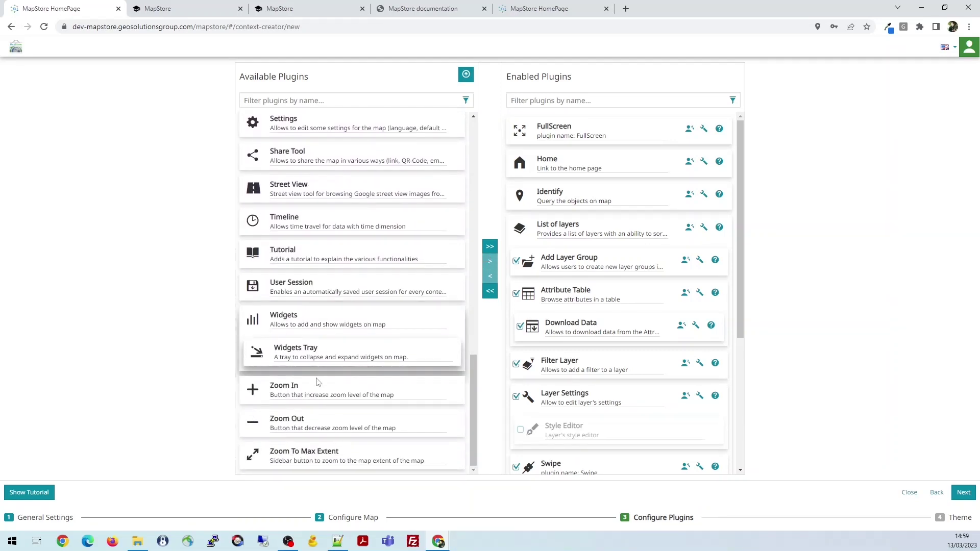
click(380, 389)
double_click(381, 389)
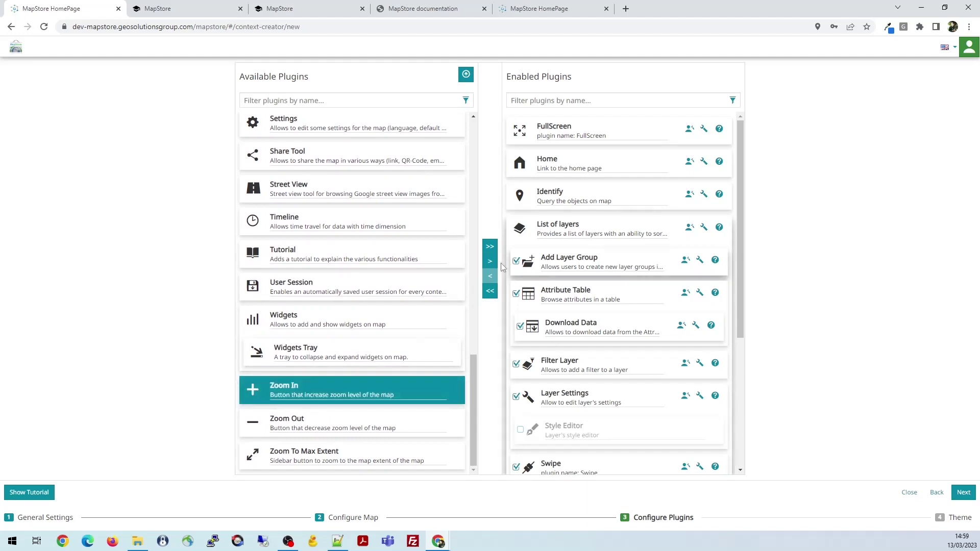
click(329, 422)
double_click(328, 422)
click(324, 449)
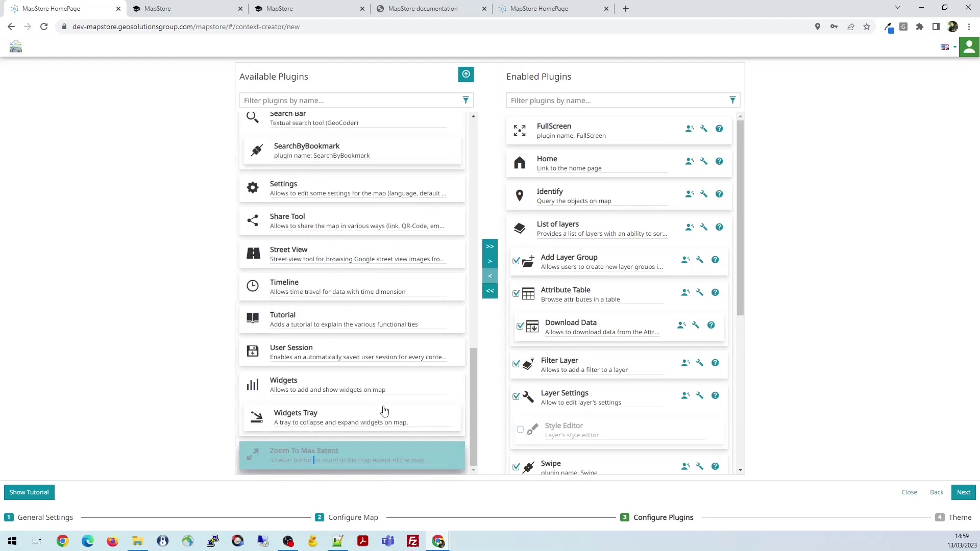
double_click(324, 449)
scroll(315, 313, up, 3)
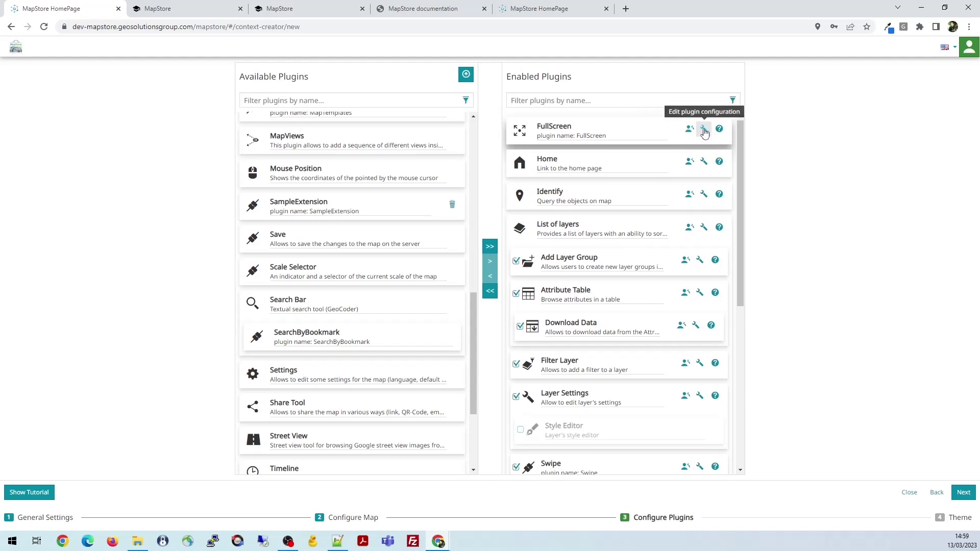
Open the FullScreen plugin's configuration editor, which shows empty cfg and override JSON objects
click(703, 130)
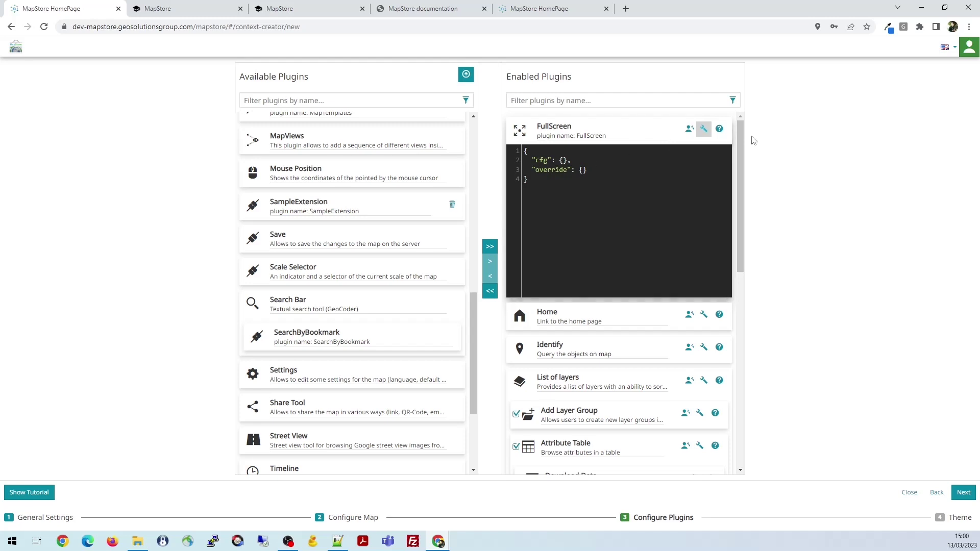
Read the FullScreen docs on cfg.id and cfg.options.querySelector, then return to the context wizard
click(720, 129)
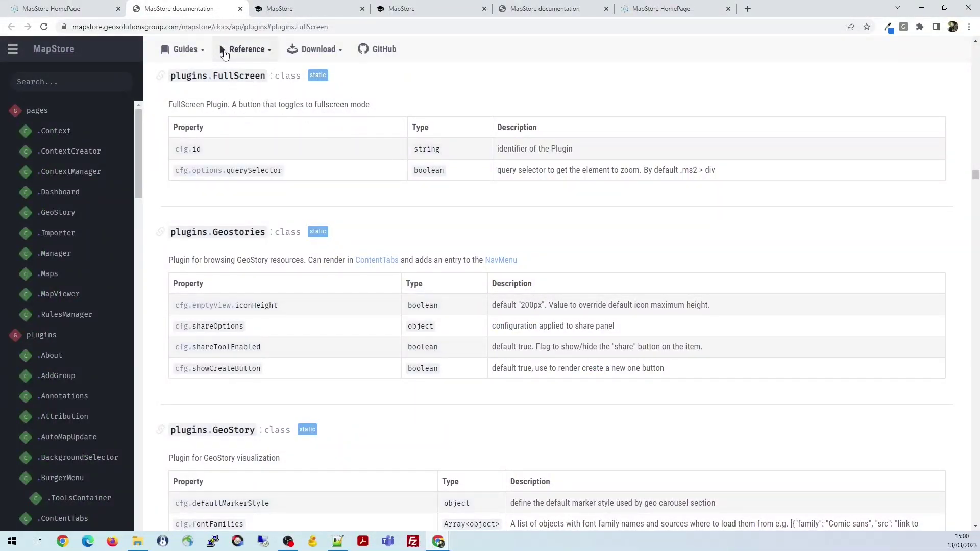
click(94, 9)
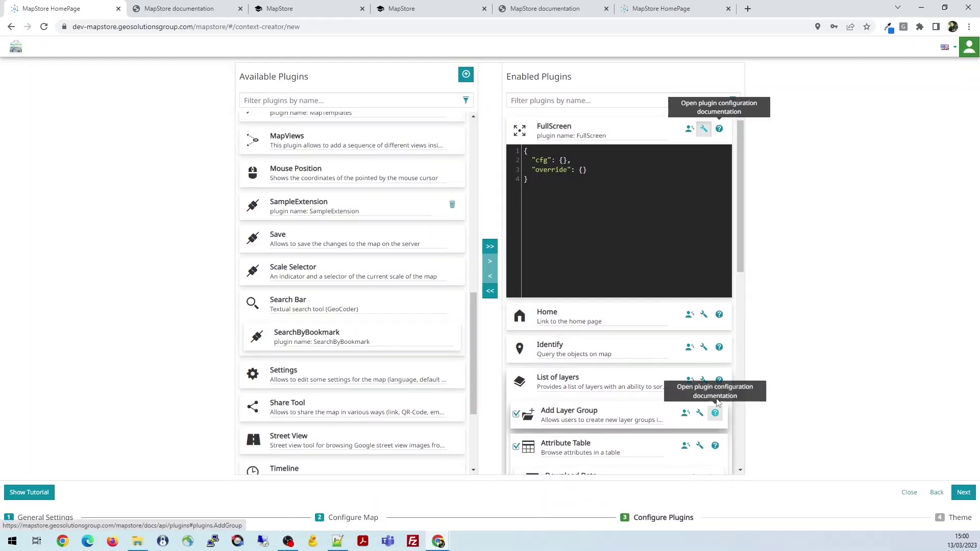
Inspect the List of layers cfg permissions for add, remove and sorting, then advance to Configure Theme
click(584, 170)
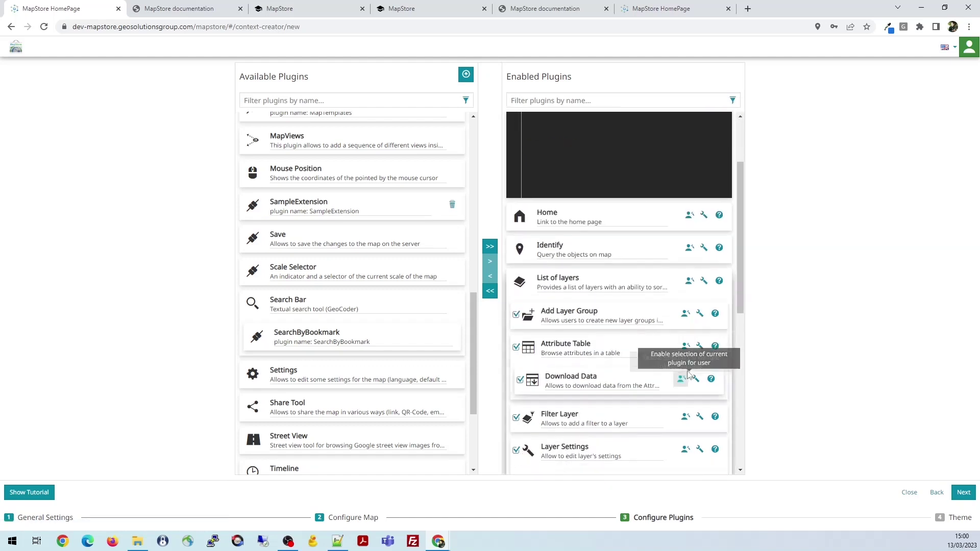
click(702, 278)
scroll(586, 252, up, 1)
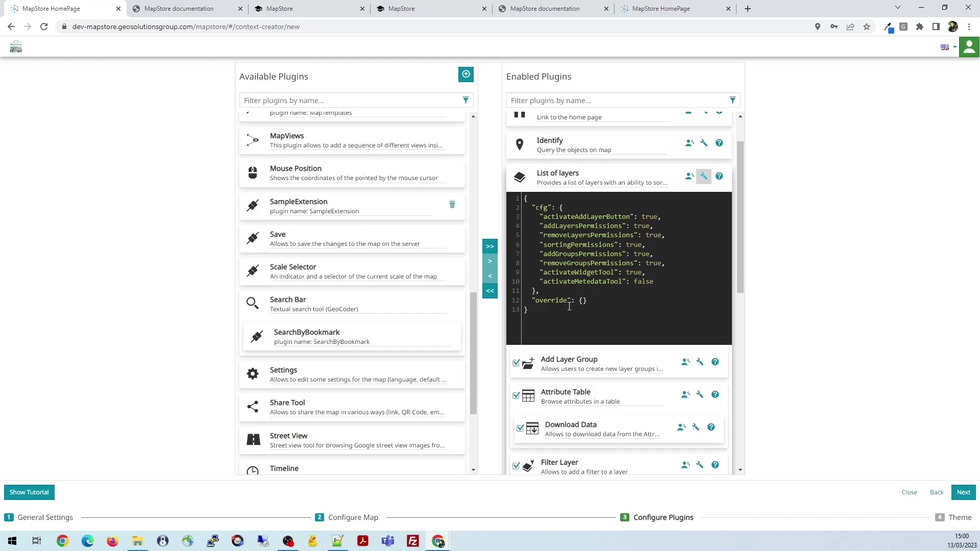
drag(558, 291, 531, 214)
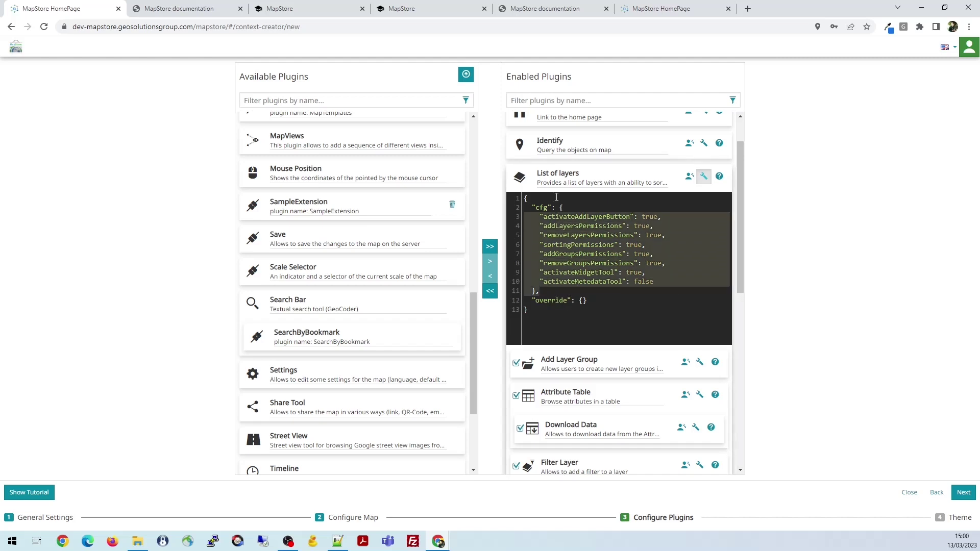
scroll(656, 250, up, 1)
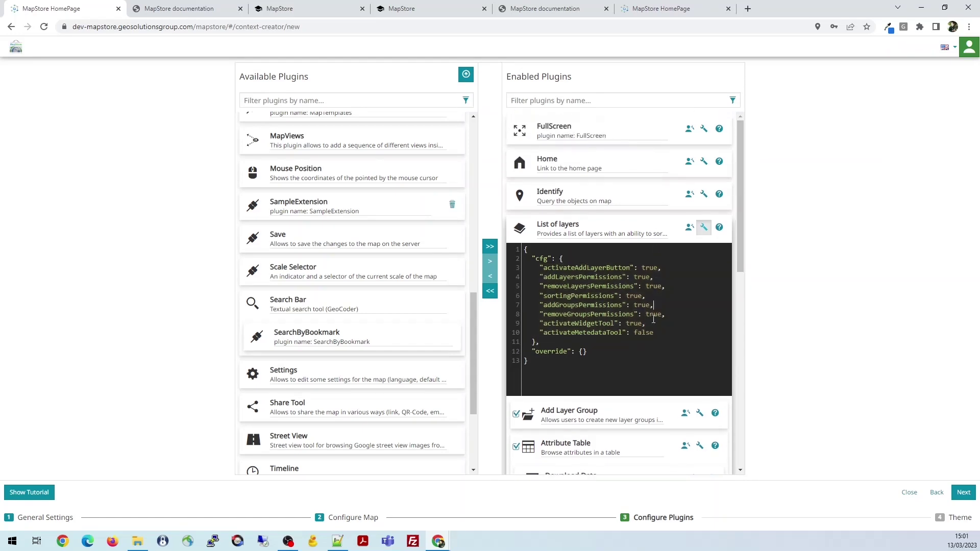
drag(534, 343, 526, 258)
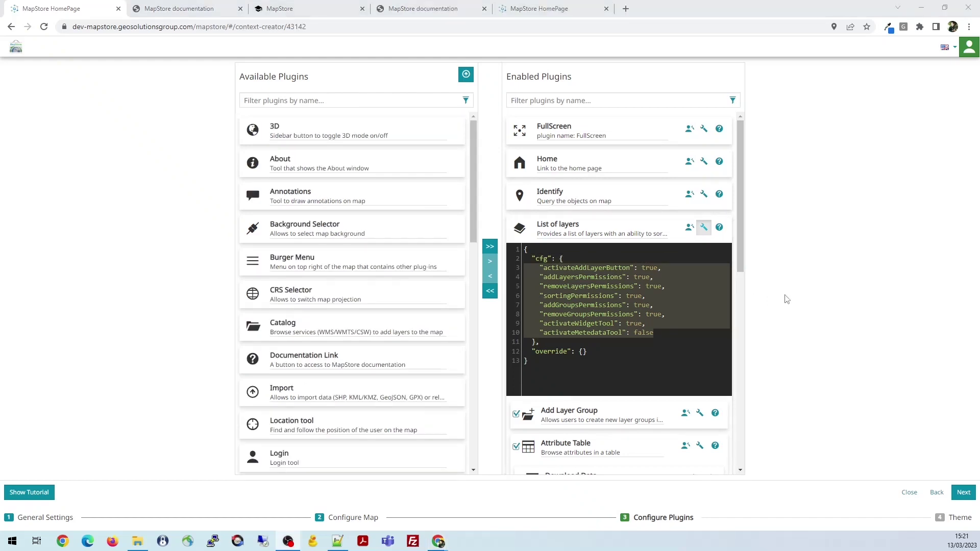
click(964, 492)
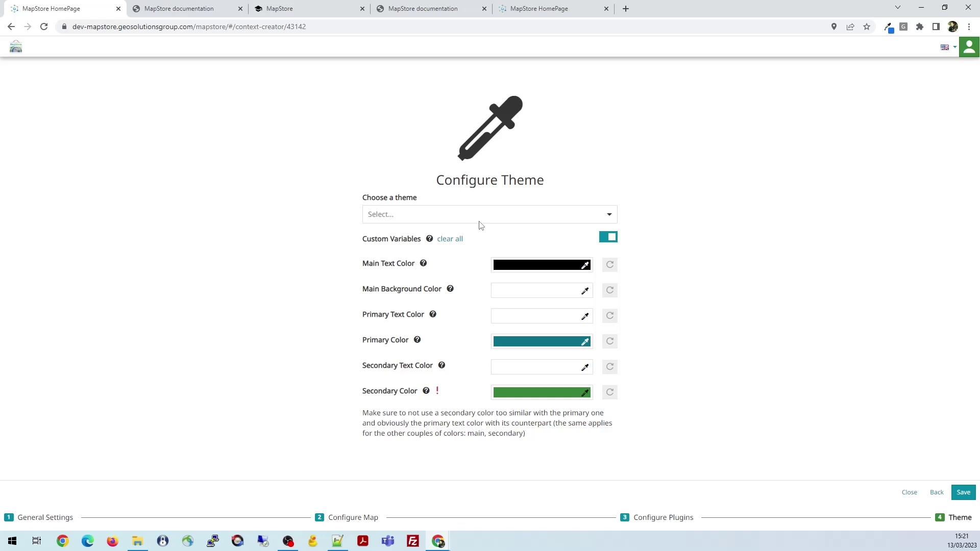
Enable Custom Variables for the theme, showing black main text, teal primary and green secondary colours
click(610, 217)
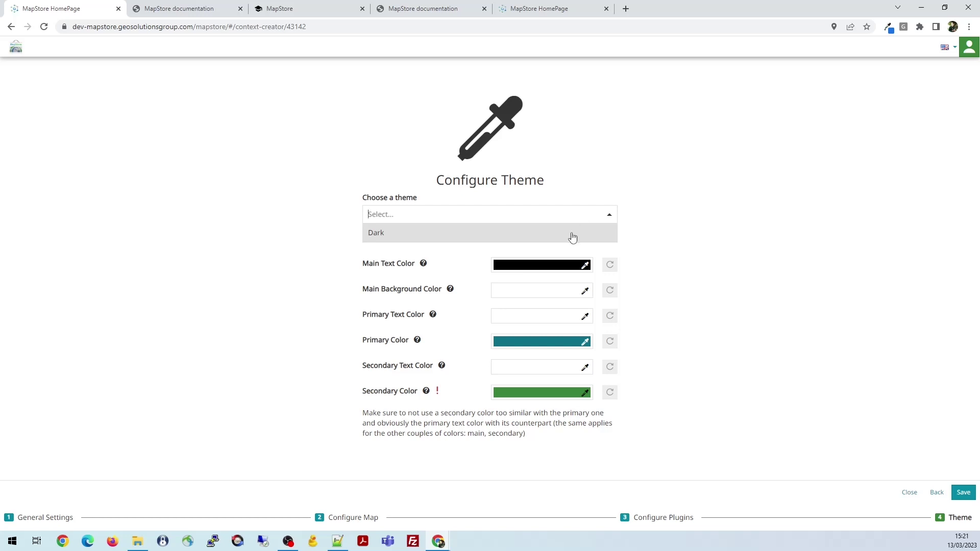
click(664, 204)
click(605, 239)
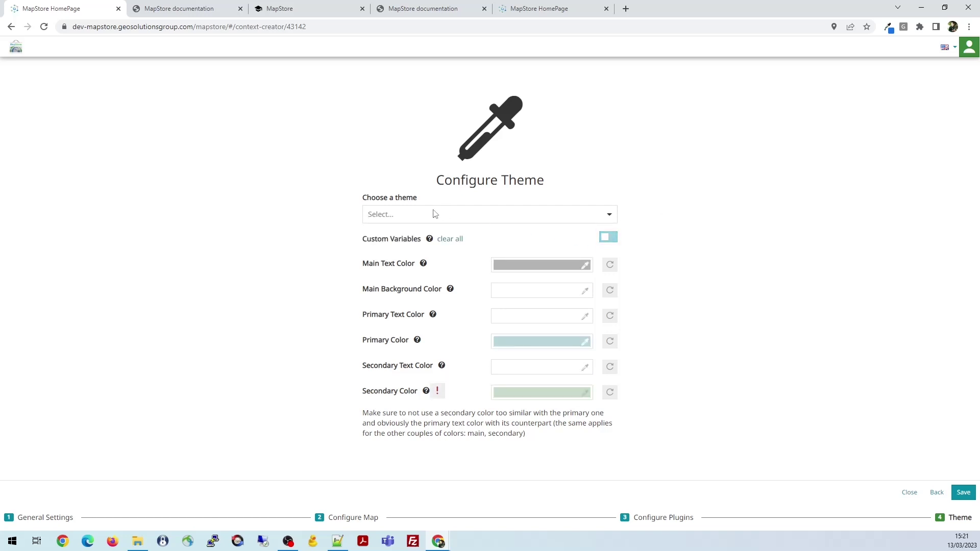
click(610, 217)
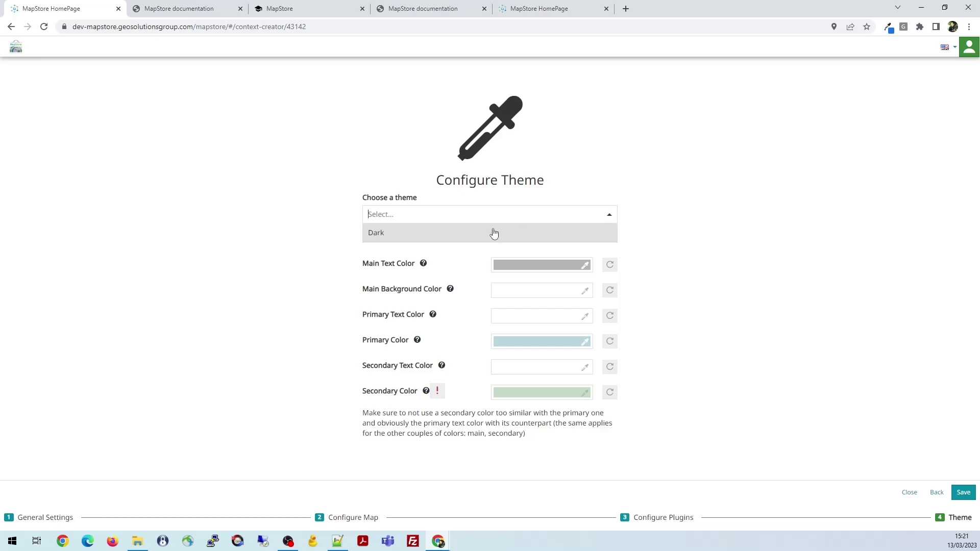
click(738, 230)
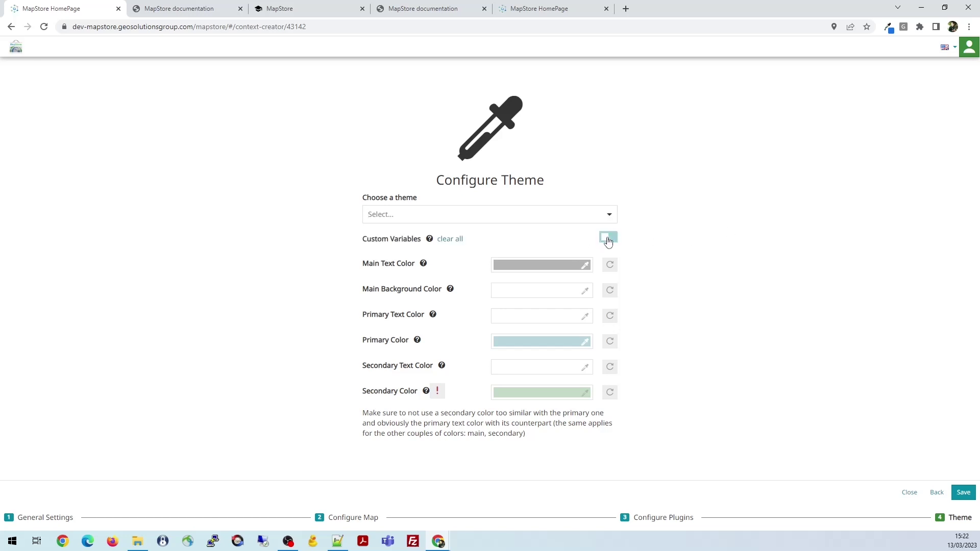
click(607, 237)
click(609, 239)
click(608, 240)
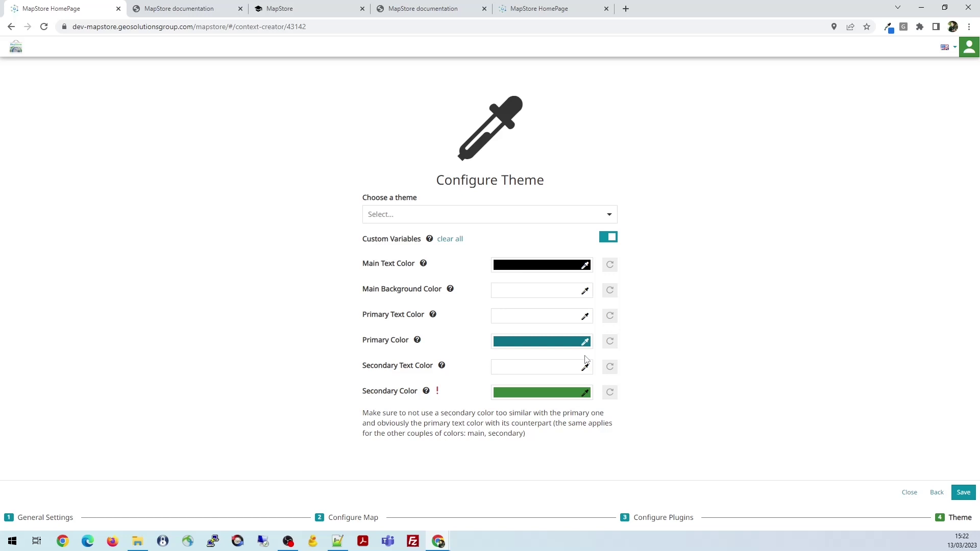
Select the Dark theme and review the colour help and secondary text colour warning
click(610, 215)
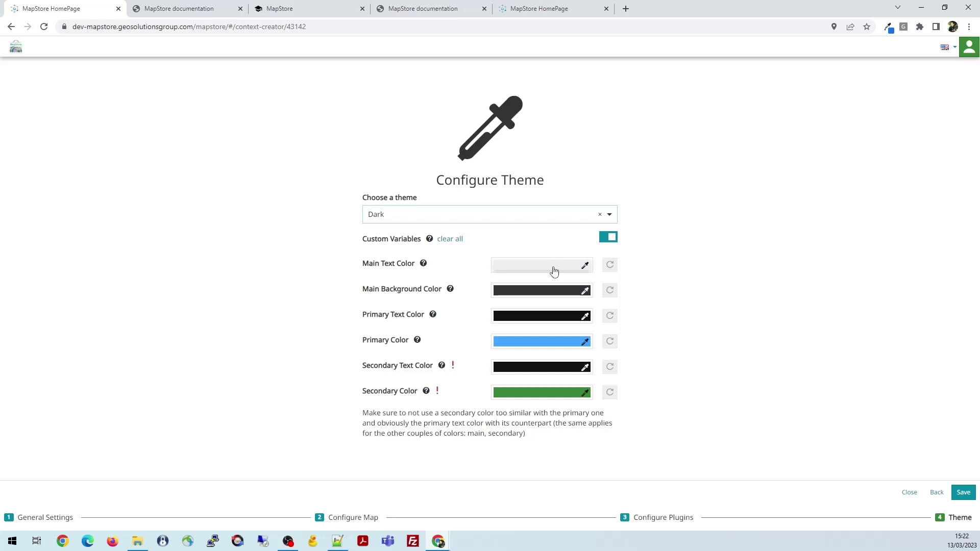
mouse_move(423, 265)
mouse_move(450, 291)
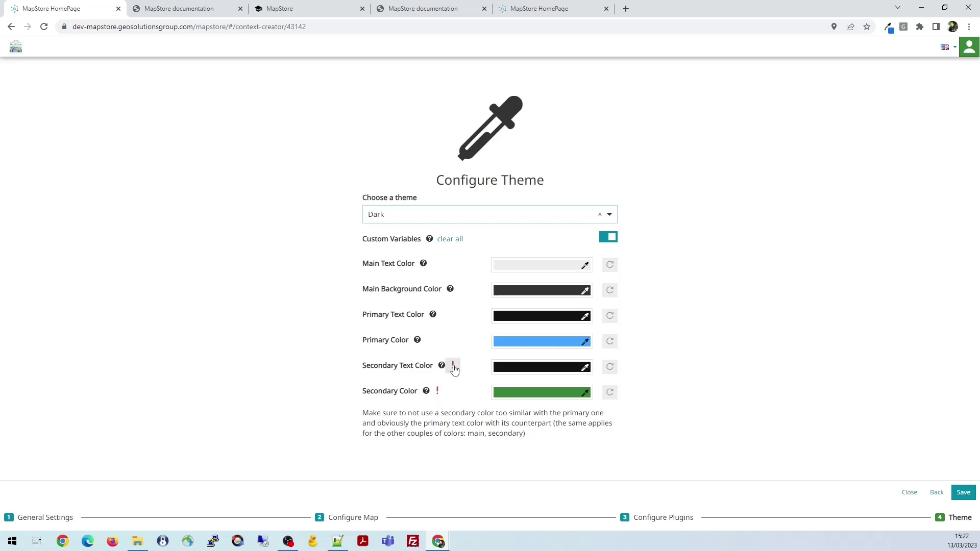
click(454, 367)
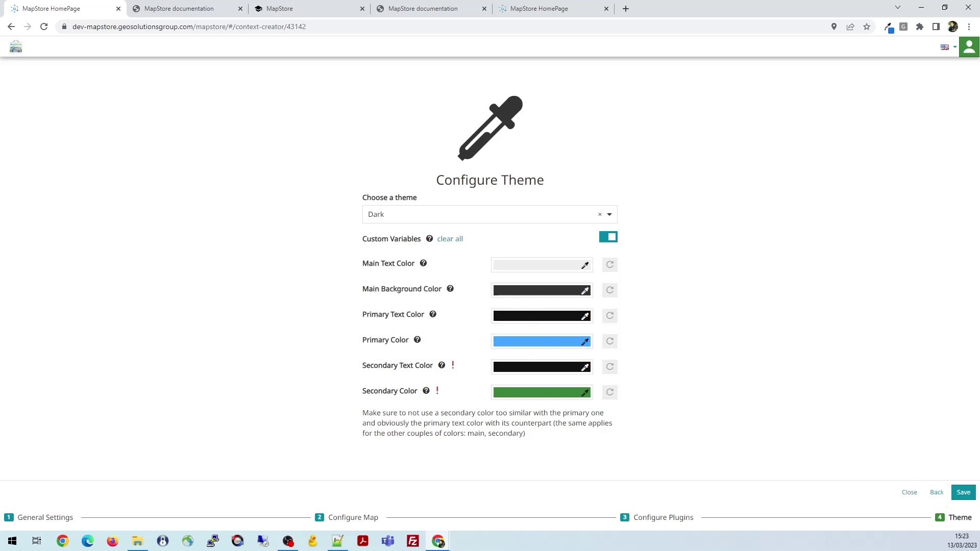
Save the context and search the Contexts list for 'webinar'
click(962, 494)
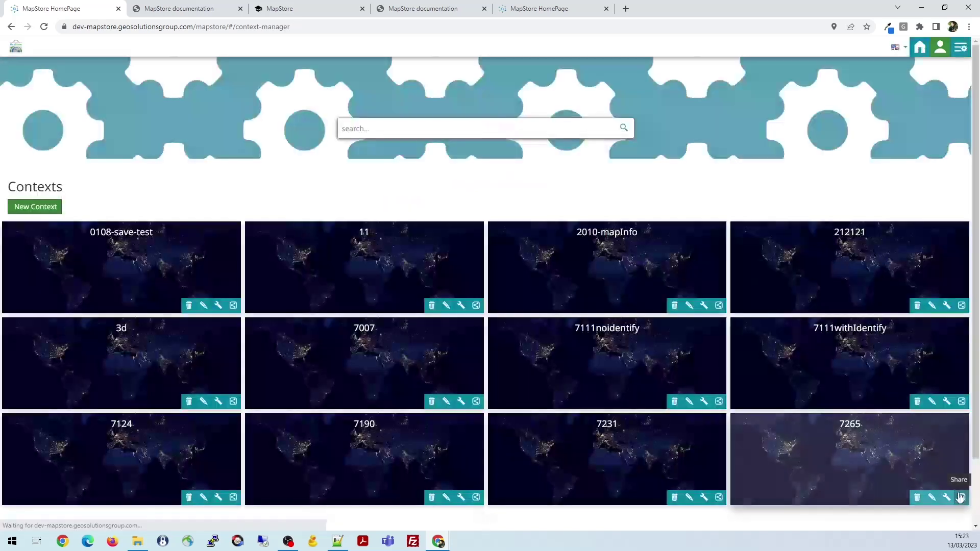
click(381, 128)
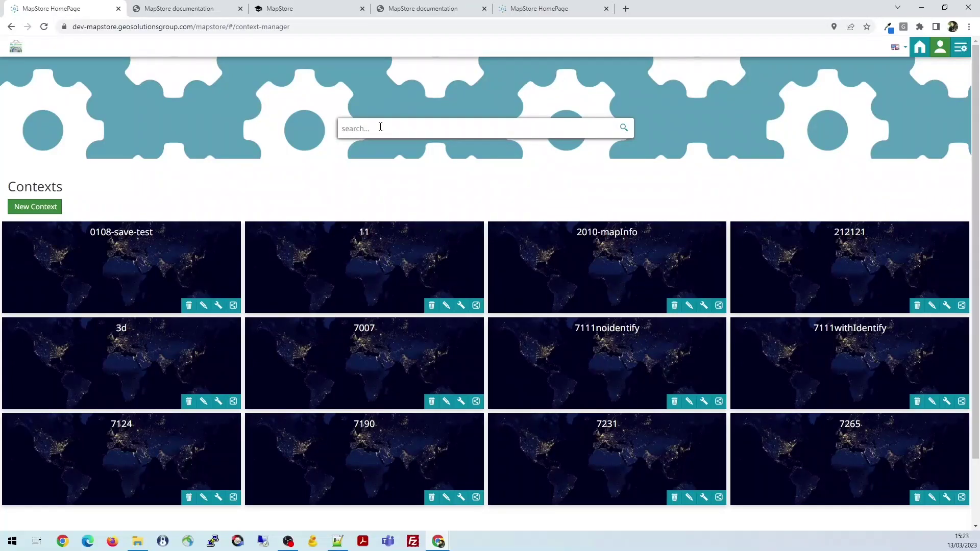
text(webinar)
key(Return)
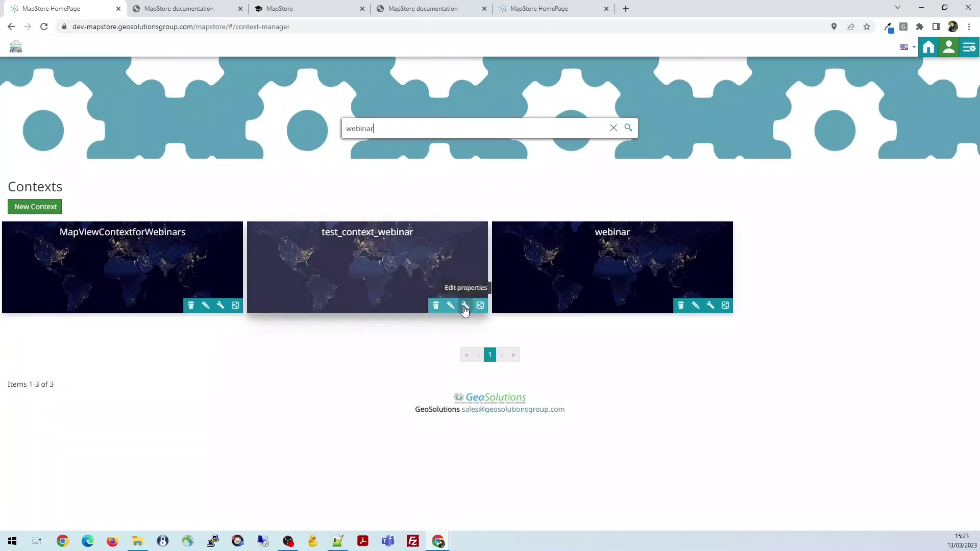
Add an everyone can-view permission rule to test_context_webinar and save it
click(464, 306)
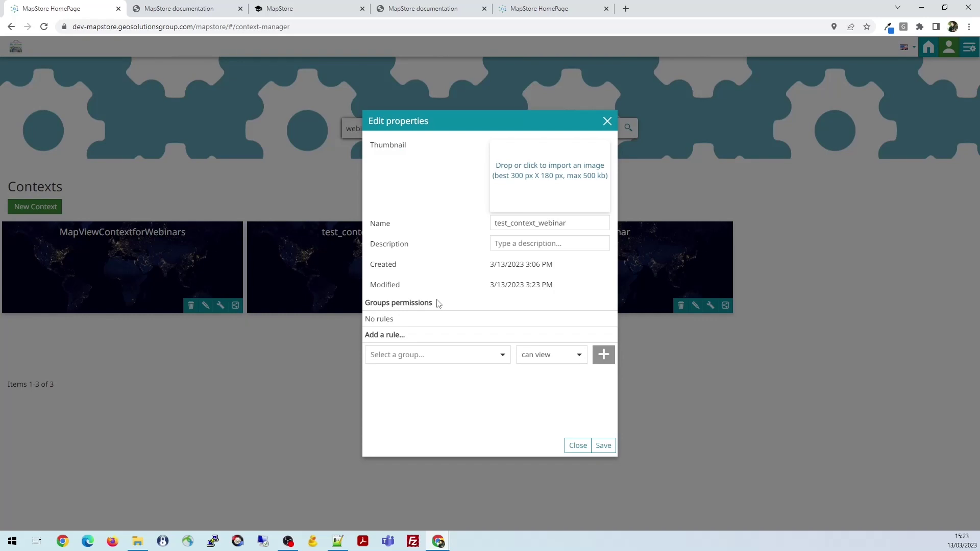
click(503, 354)
click(438, 326)
click(603, 354)
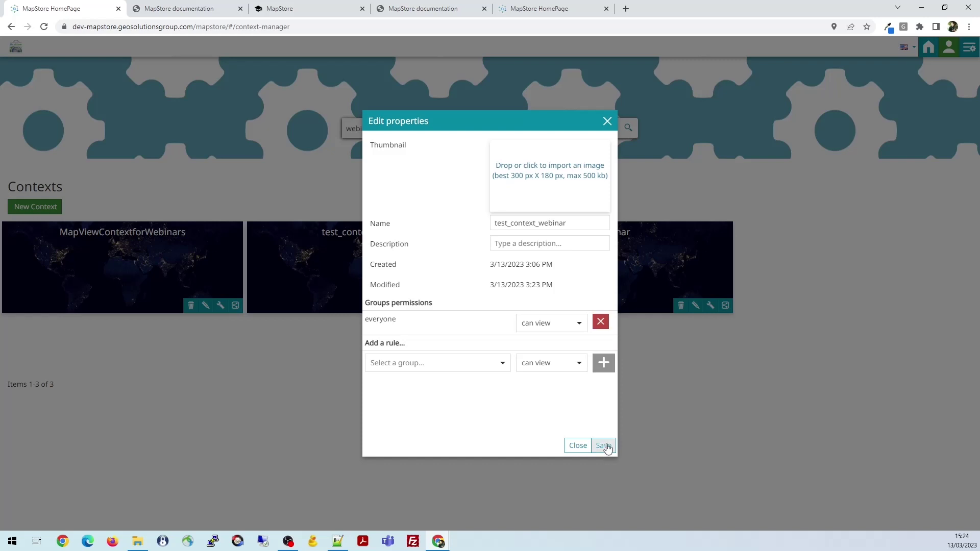
click(578, 445)
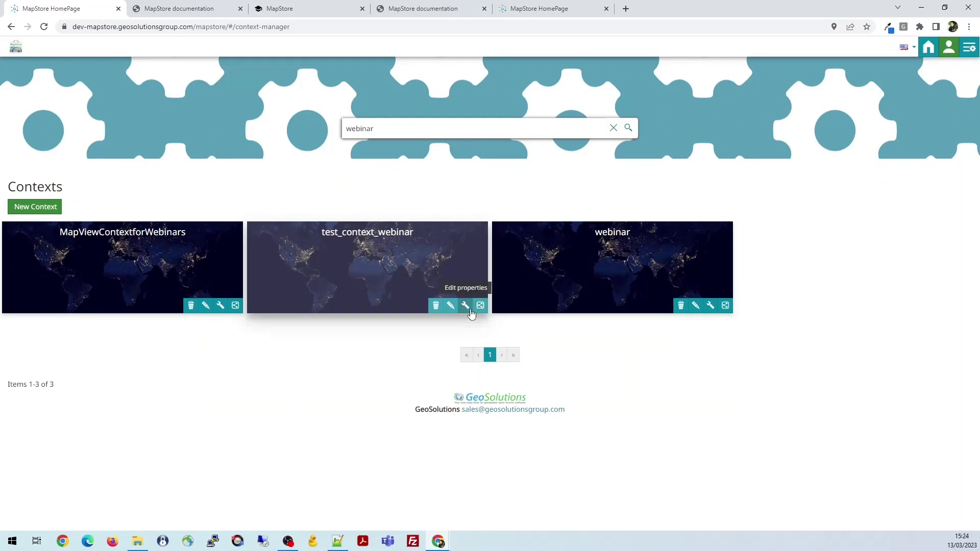
Reopen test_context_webinar's properties to confirm the everyone can-view rule, then close them
click(465, 307)
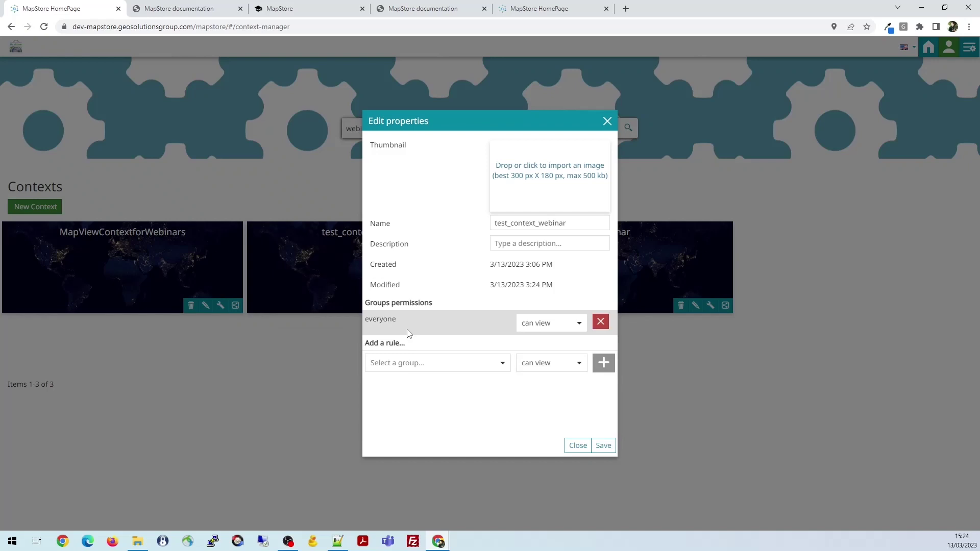
click(454, 367)
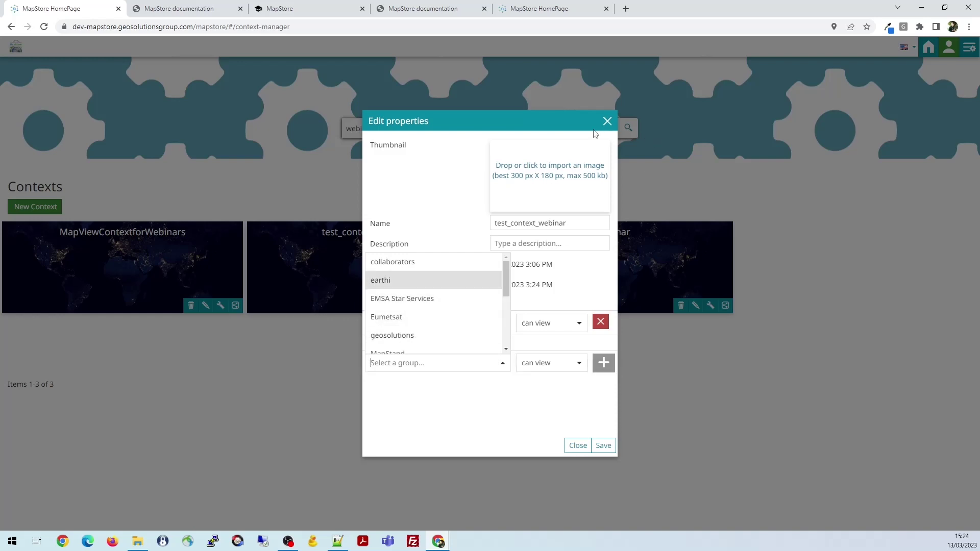
click(607, 121)
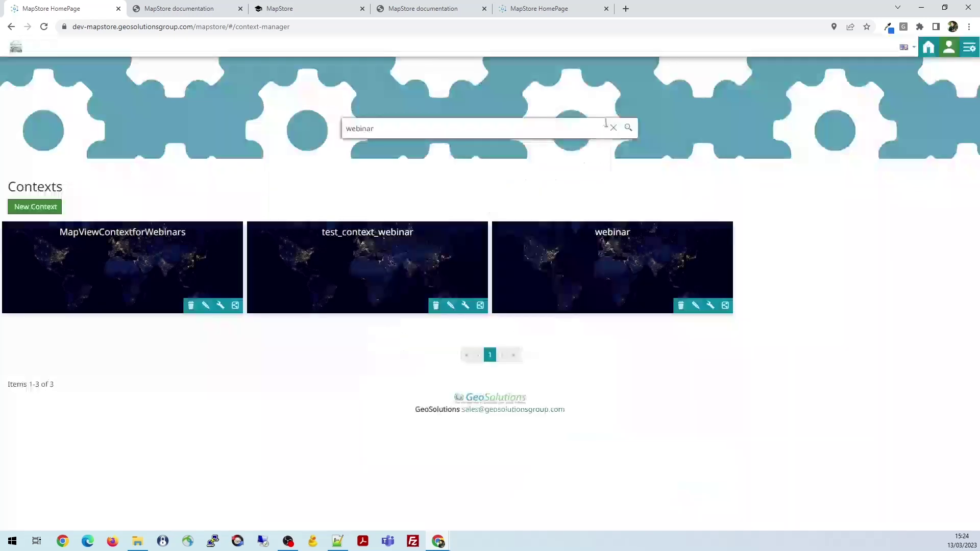
Copy test_context_webinar's direct share link and load it in a new browser tab
click(479, 306)
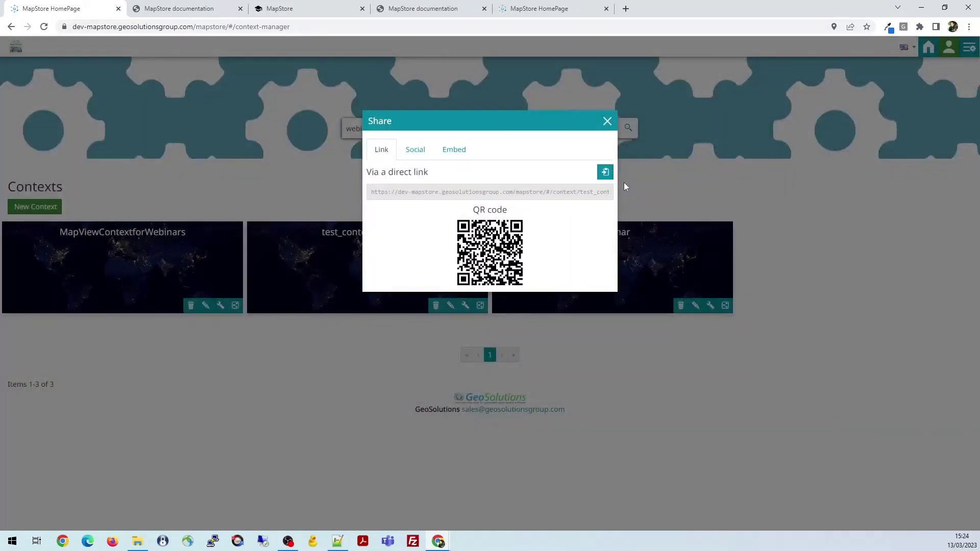
click(607, 173)
click(625, 9)
key(ctrl+v)
key(Return)
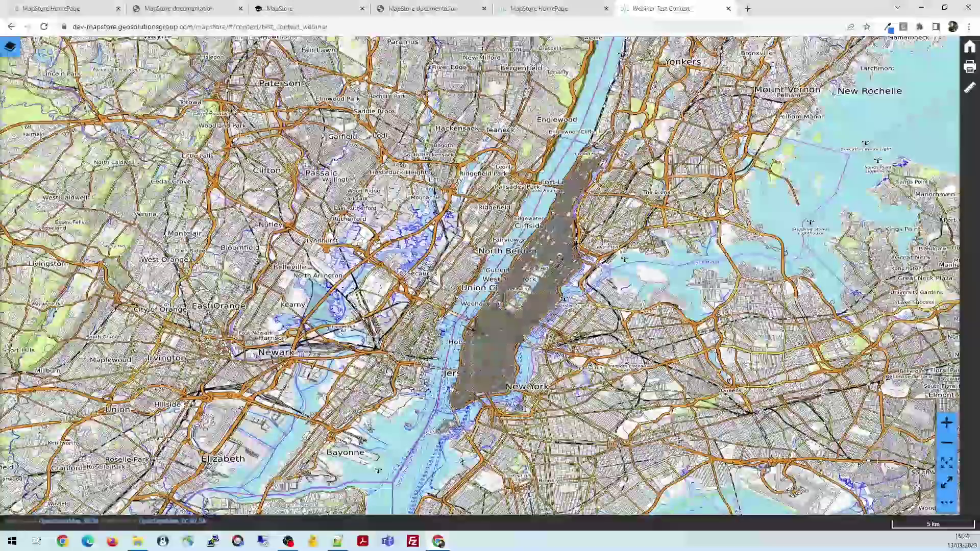
Explore the New York map, showing the ny_roads and states layers and the extra toolbar tools
drag(615, 245, 534, 222)
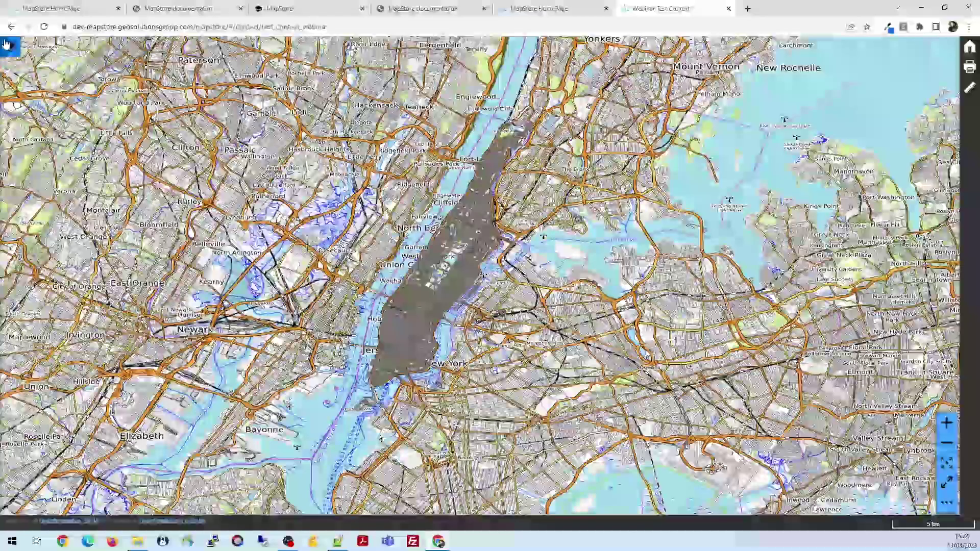
click(10, 47)
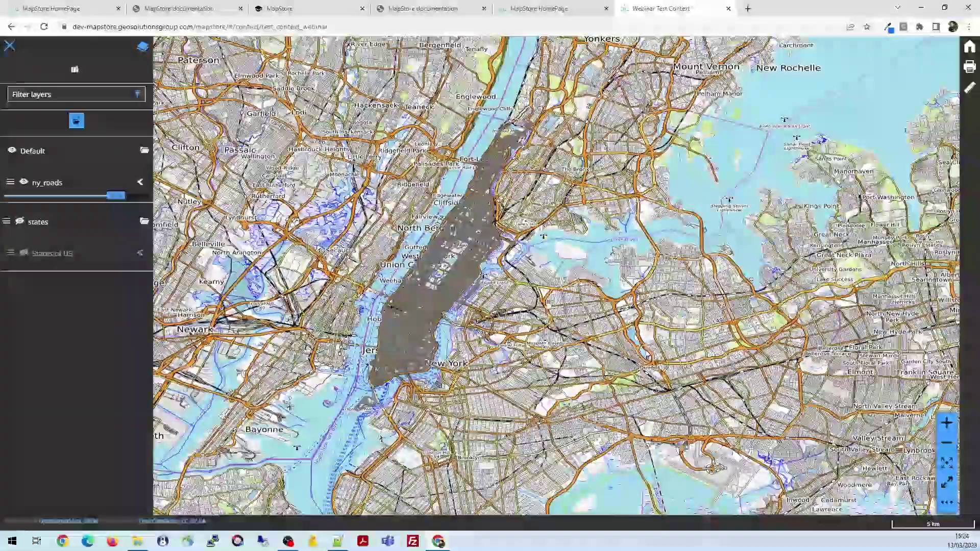
drag(549, 304, 616, 317)
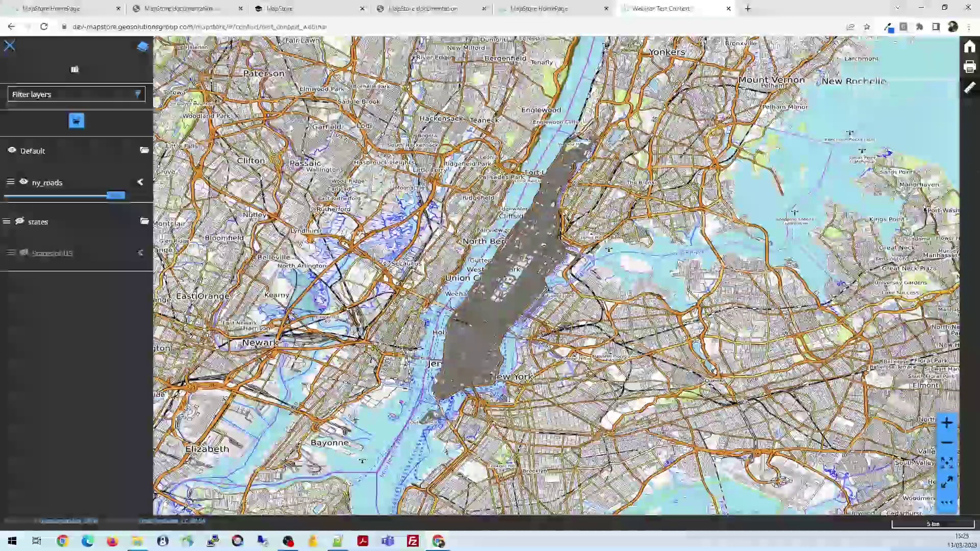
click(947, 504)
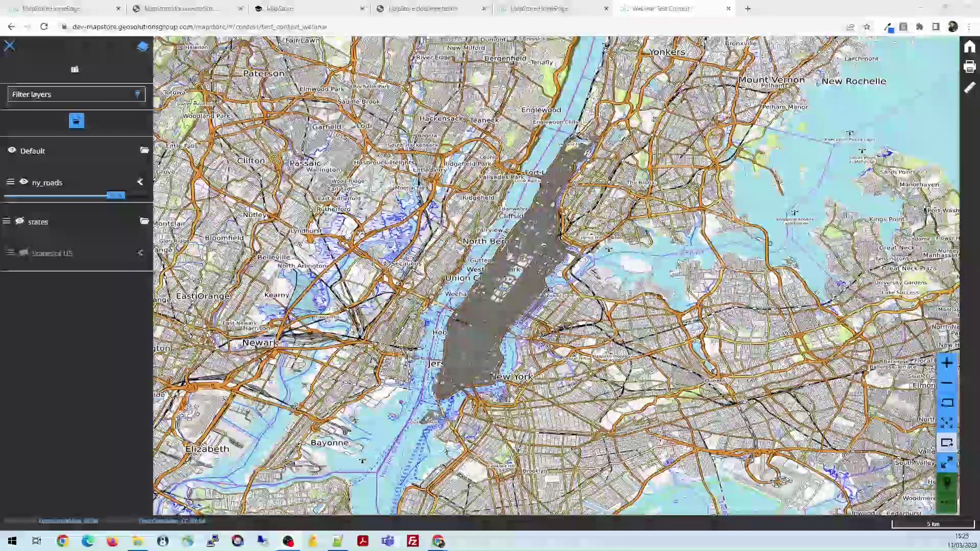
drag(547, 258, 520, 246)
scroll(520, 246, down, 1)
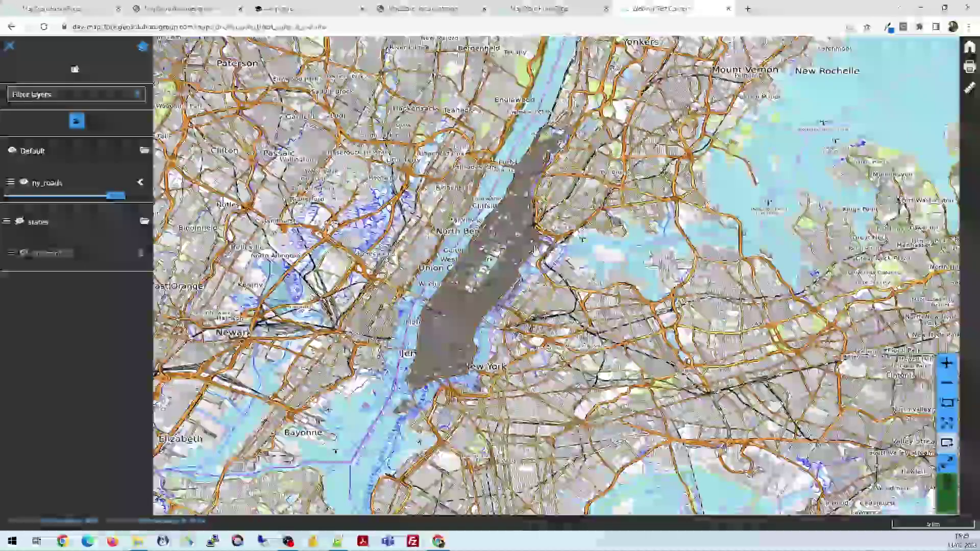
scroll(542, 243, up, 1)
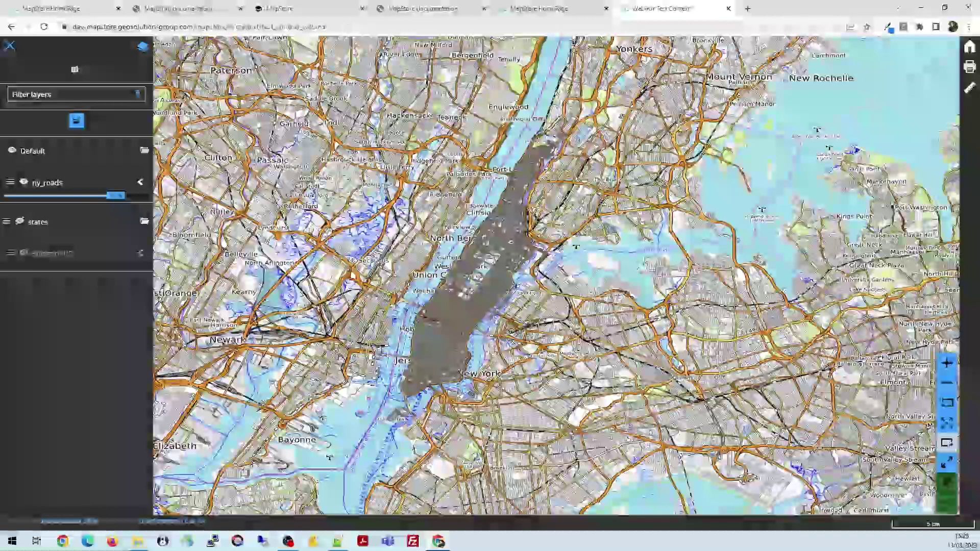
Highlight the test_context_webinar context path in the address bar URL
drag(327, 27, 261, 27)
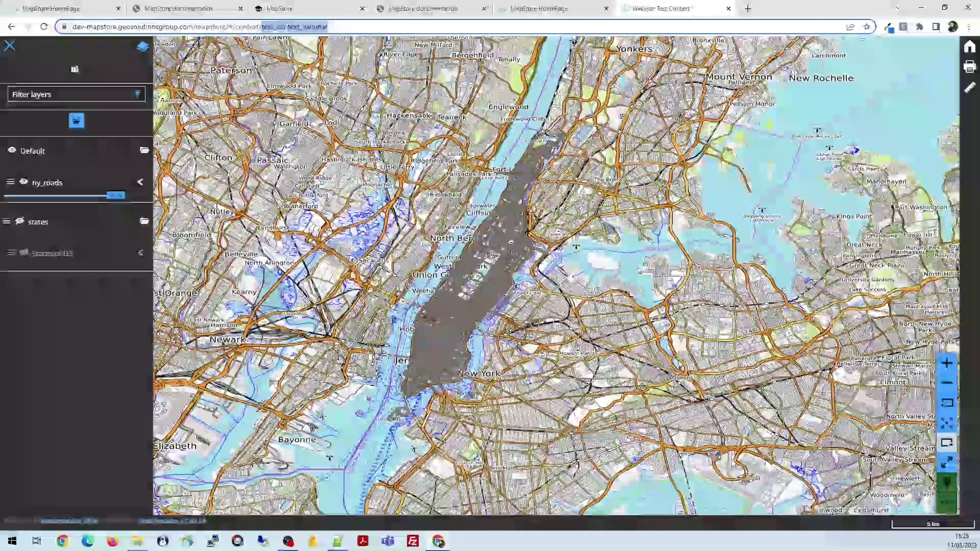
drag(262, 26, 264, 25)
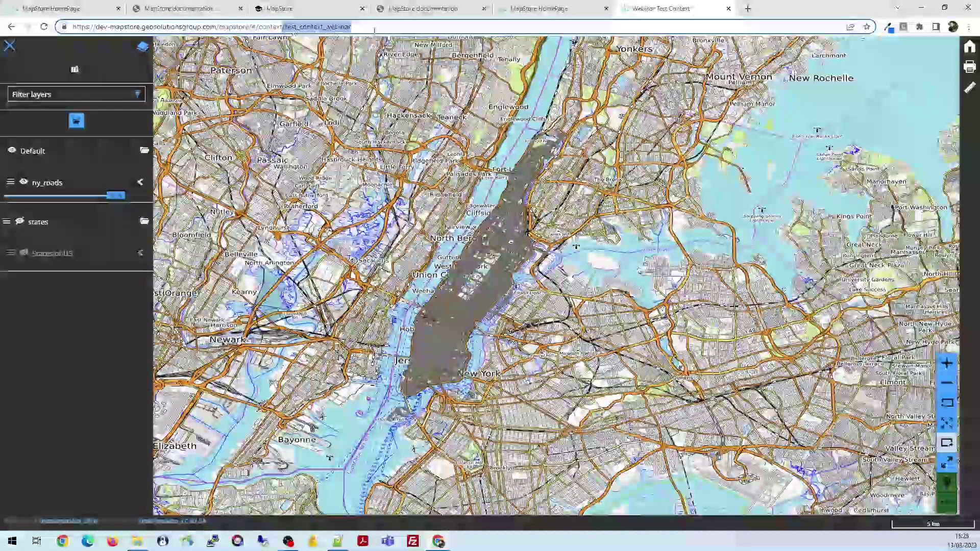
click(356, 26)
drag(356, 26, 281, 27)
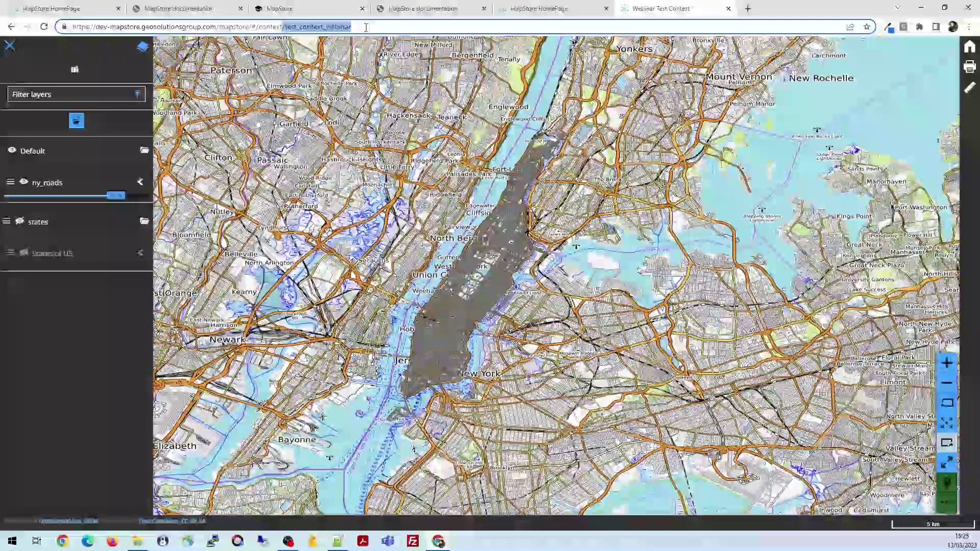
drag(366, 27, 251, 26)
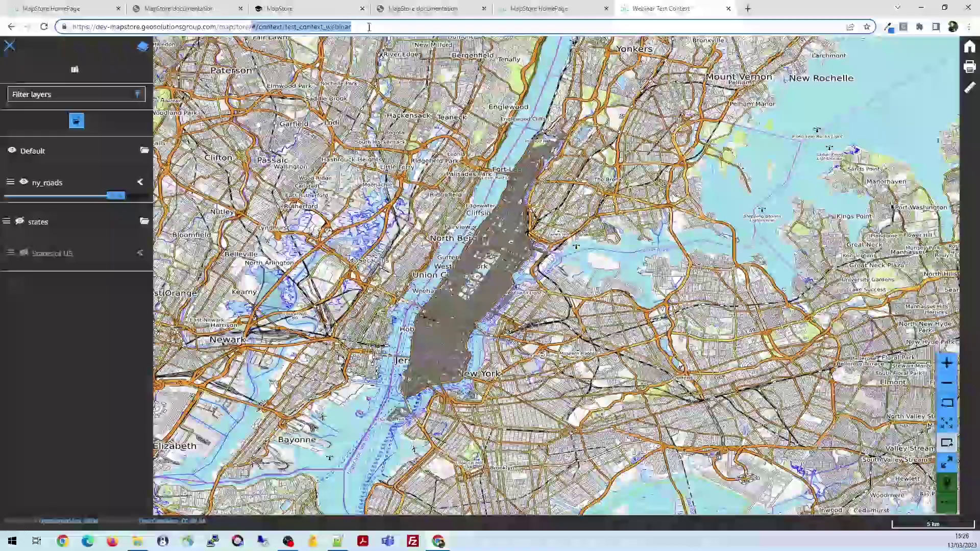
click(367, 25)
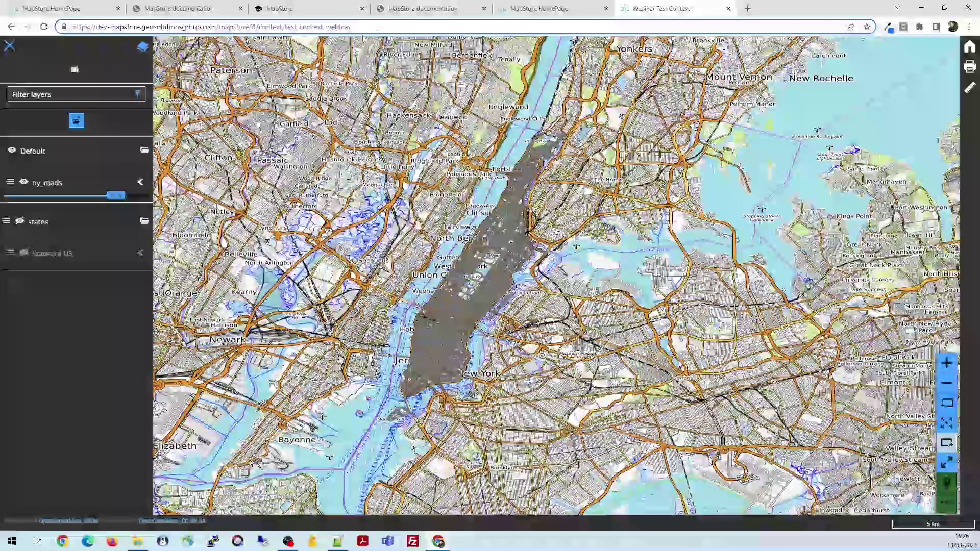
click(358, 27)
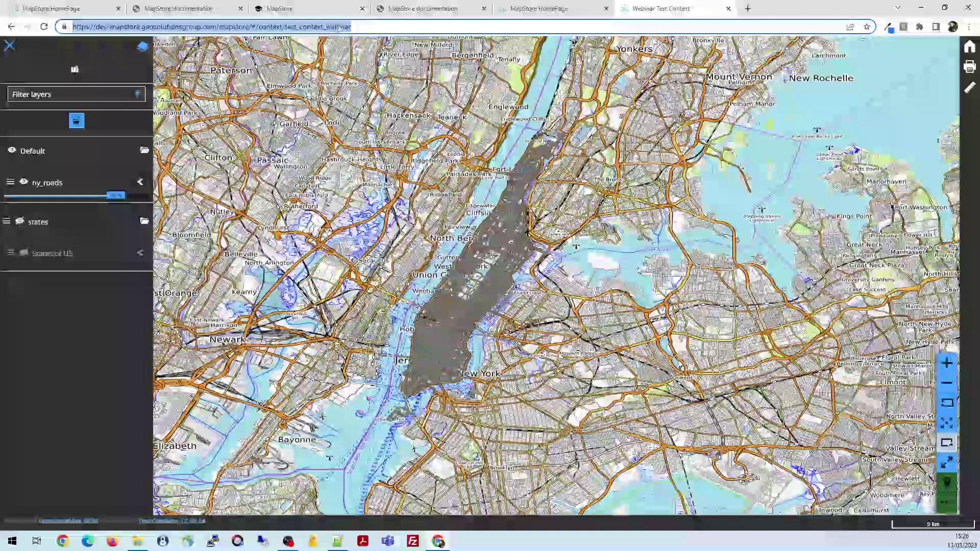
click(337, 28)
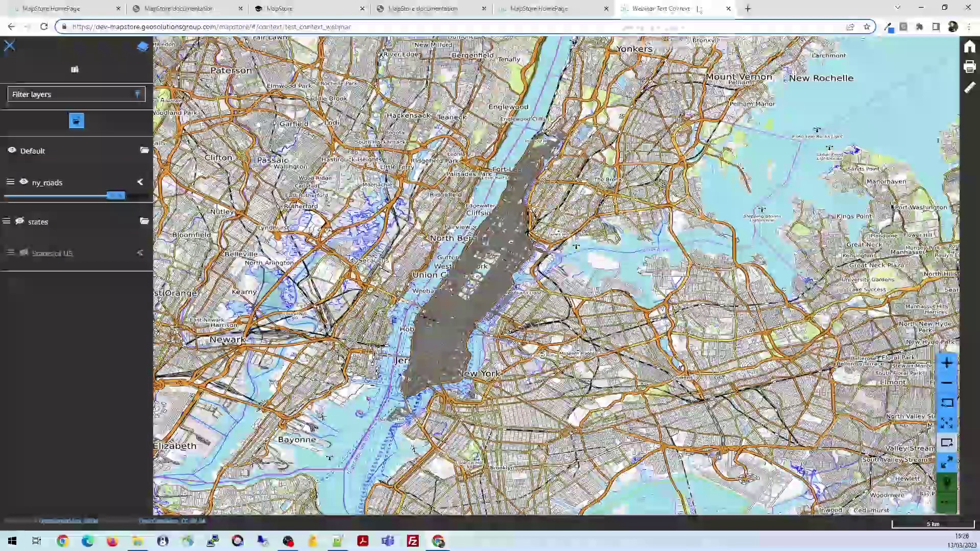
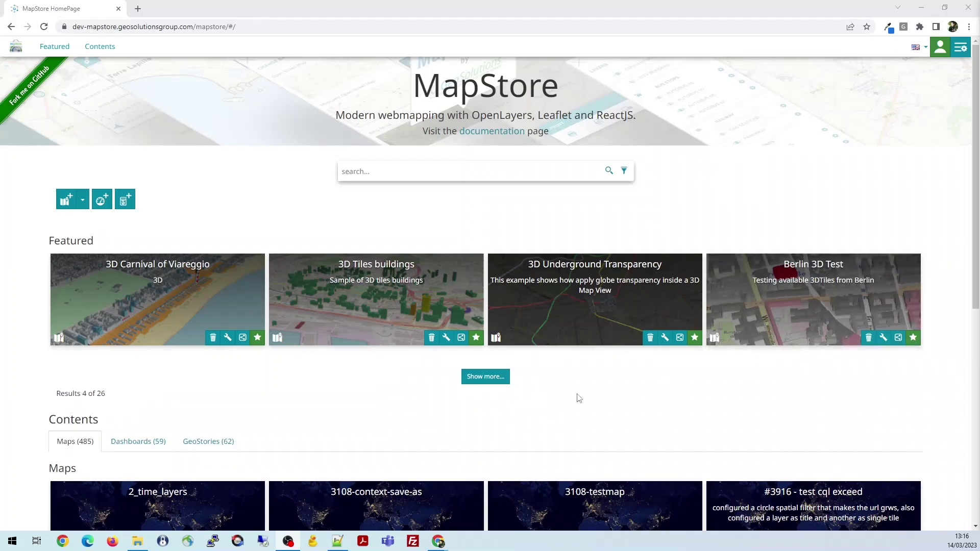
Expand the Featured list and open the Demo Dashboard card
click(491, 377)
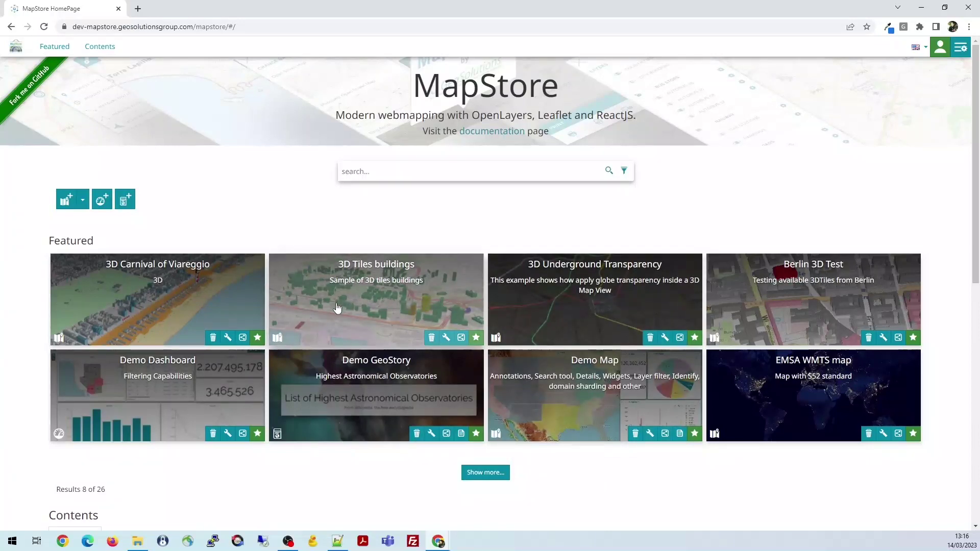
scroll(337, 307, down, 1)
click(197, 336)
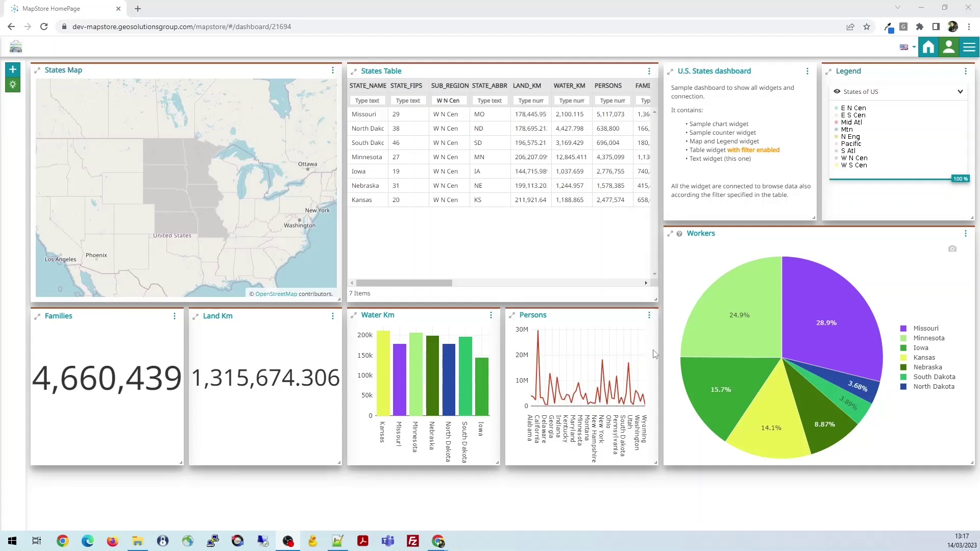
mouse_move(783, 343)
drag(226, 70, 234, 71)
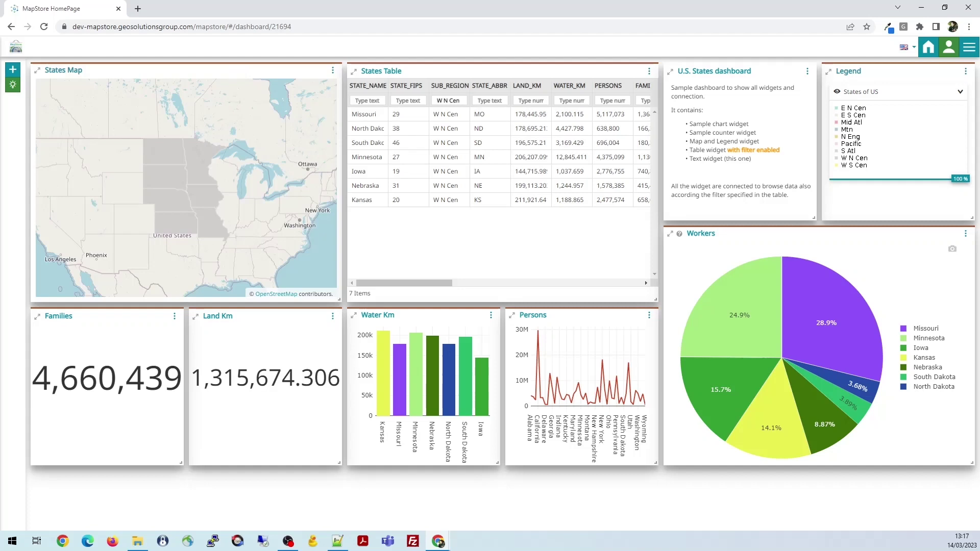
mouse_move(890, 66)
mouse_down()
mouse_move(874, 79)
mouse_move(893, 67)
mouse_up()
click(14, 71)
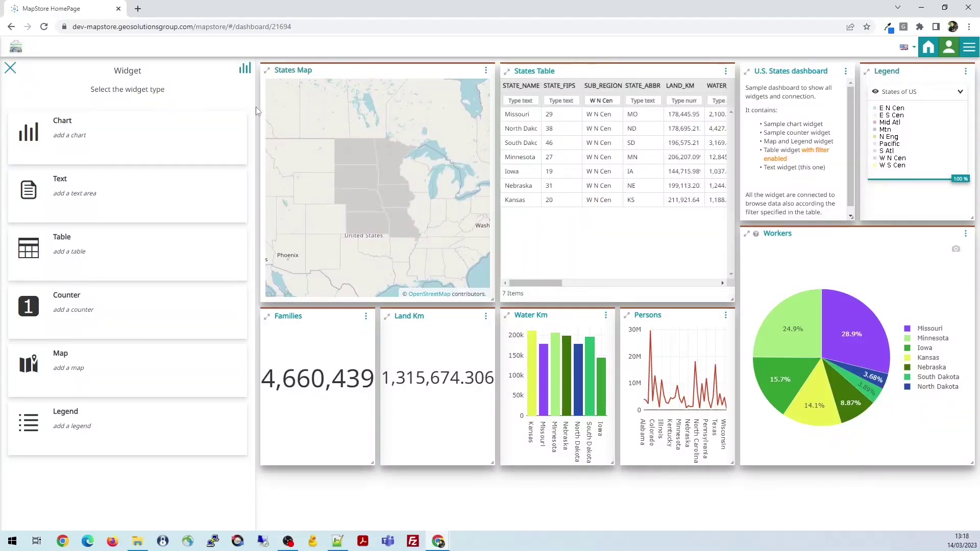
click(485, 75)
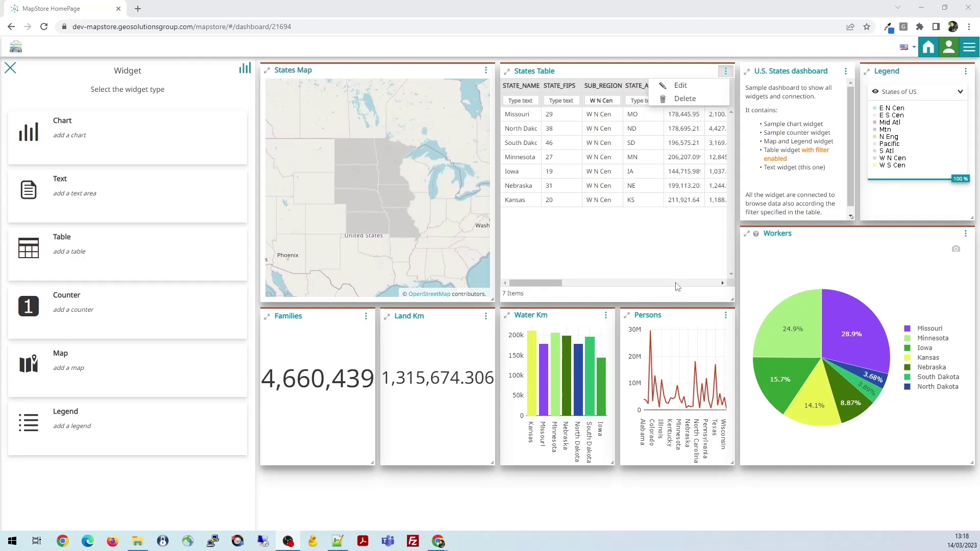
click(10, 68)
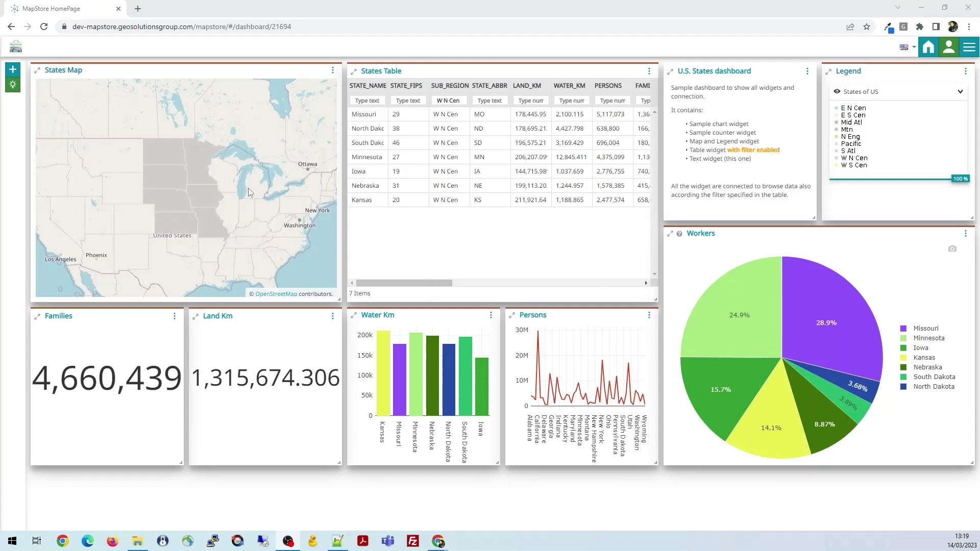
Pan and zoom the States Map into Iowa so Persons shows Iowa, Minnesota, Missouri, Nebraska, South Dakota
drag(201, 190, 182, 181)
scroll(180, 182, up, 4)
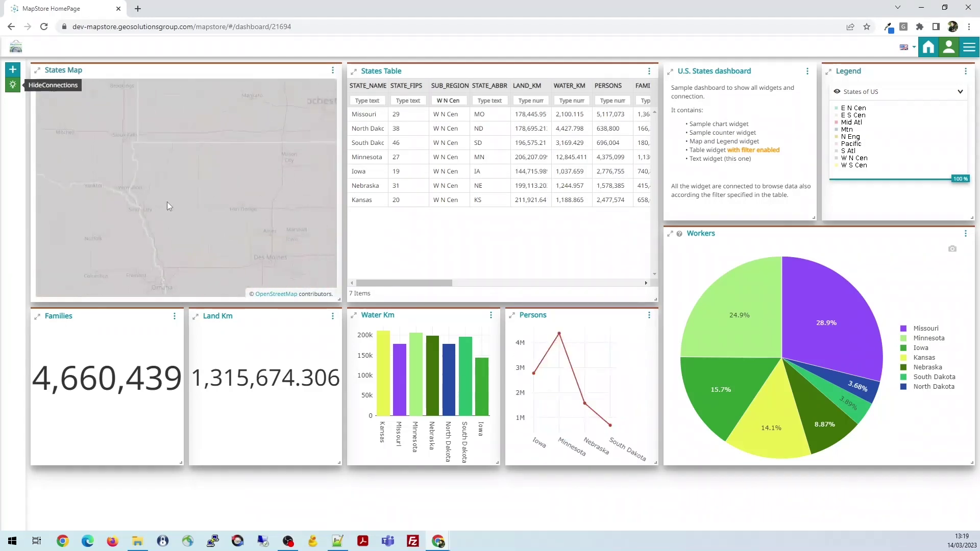
scroll(197, 211, up, 3)
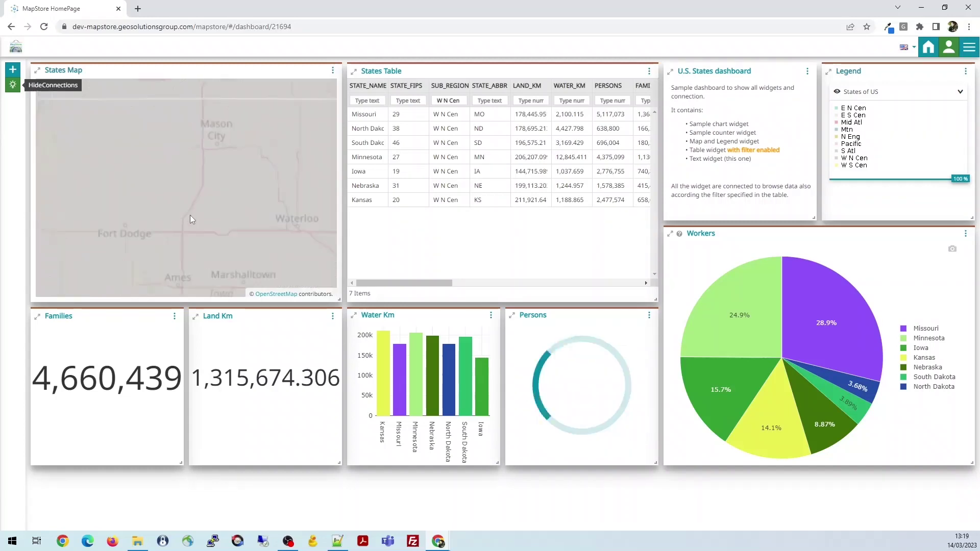
scroll(207, 211, down, 1)
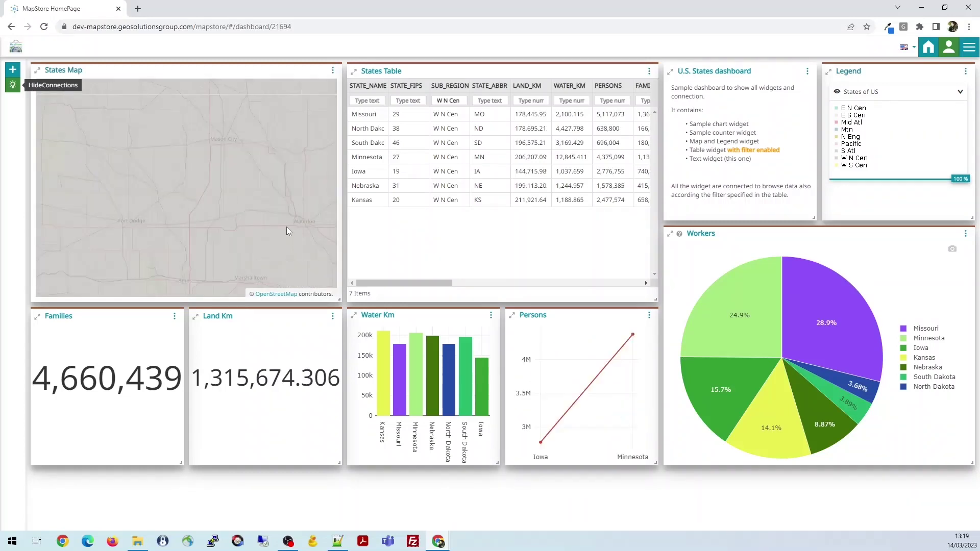
scroll(231, 198, down, 1)
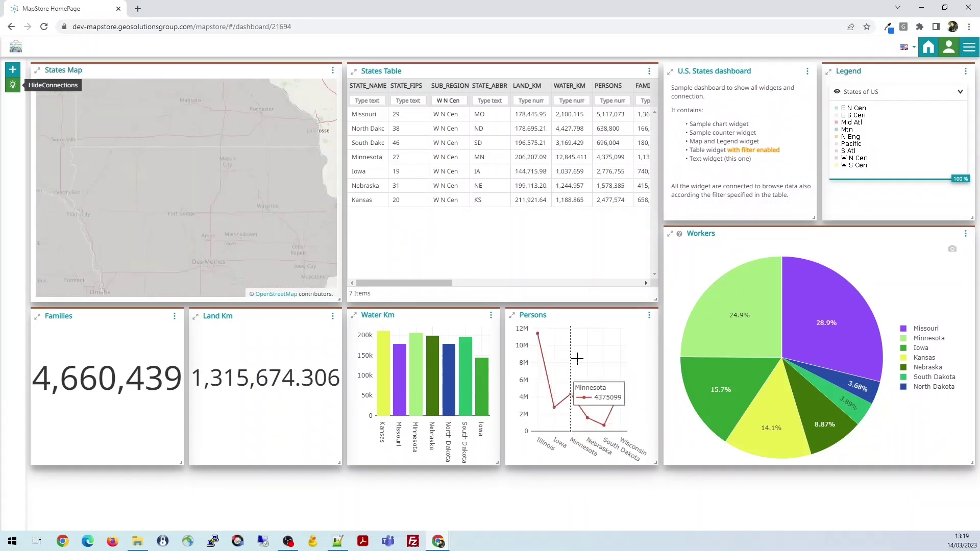
mouse_move(332, 226)
mouse_down()
mouse_move(221, 231)
mouse_move(228, 196)
mouse_move(214, 190)
mouse_up()
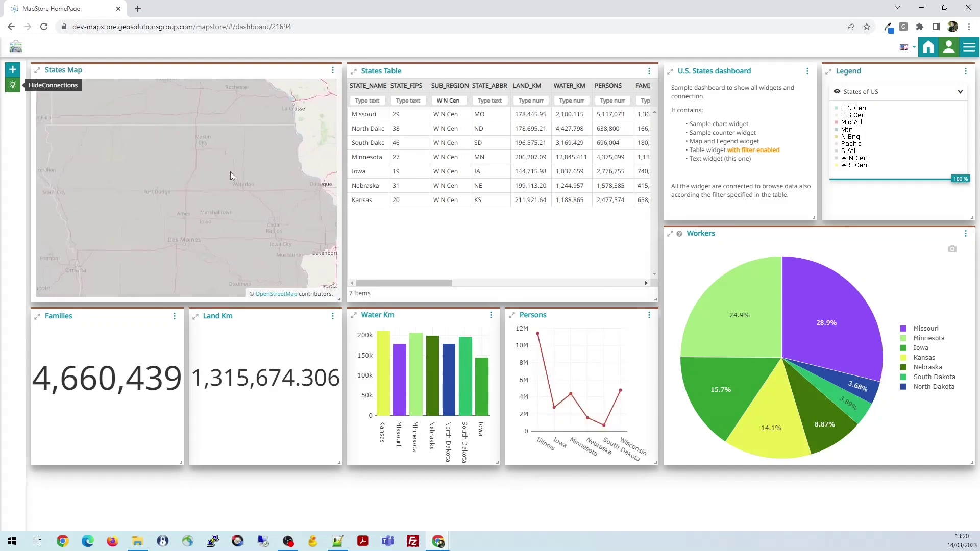
drag(250, 186, 201, 204)
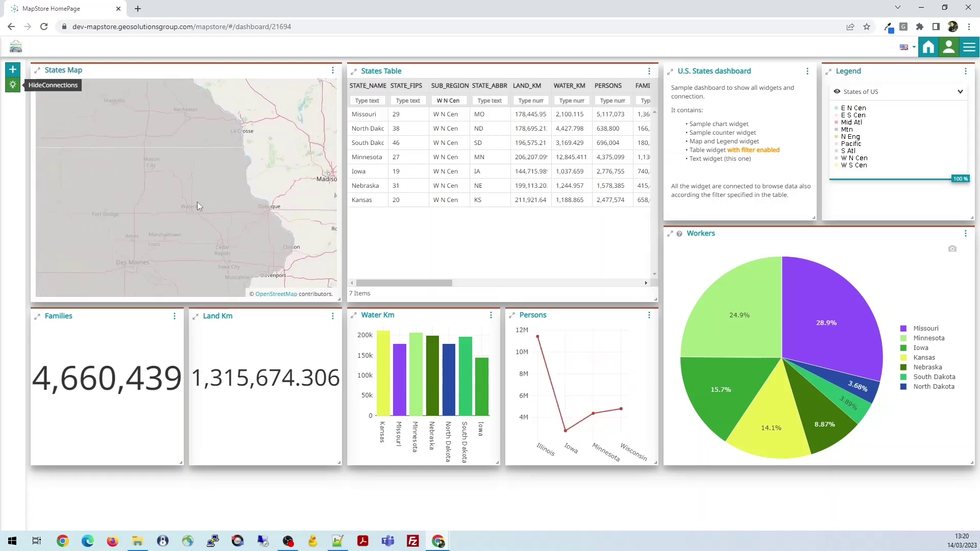
scroll(197, 201, up, 1)
scroll(189, 202, down, 1)
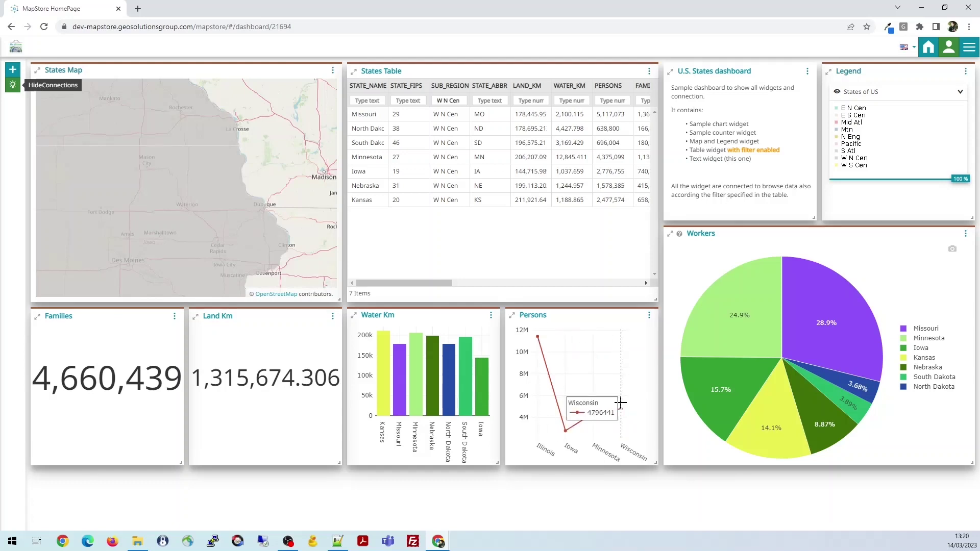
drag(192, 224, 301, 211)
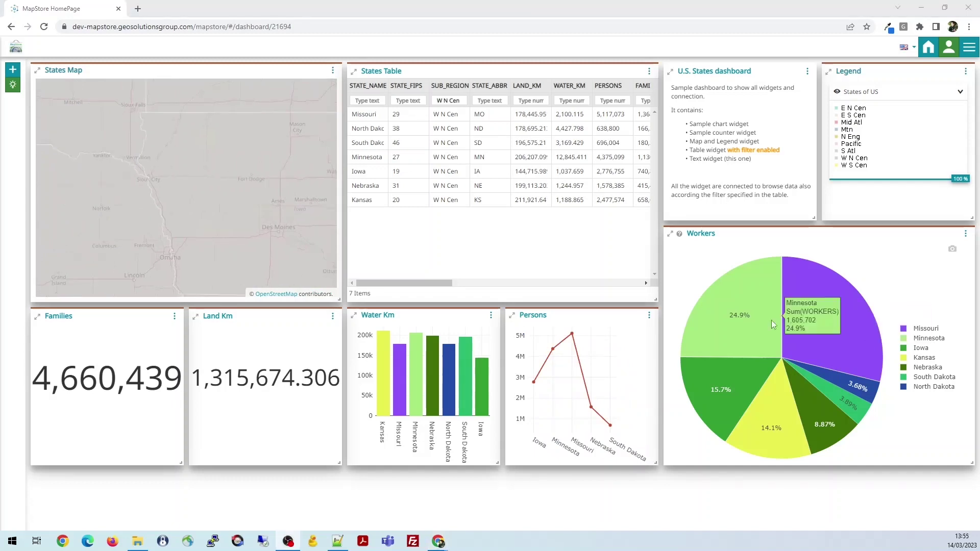
Clear the Persons chart's connection, link it to the States Map, and update the widget
click(648, 317)
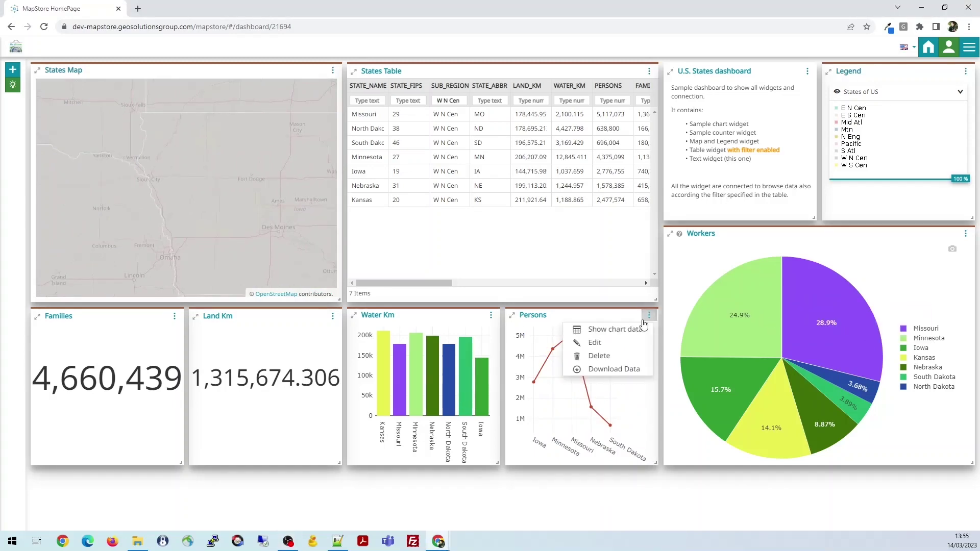
click(610, 347)
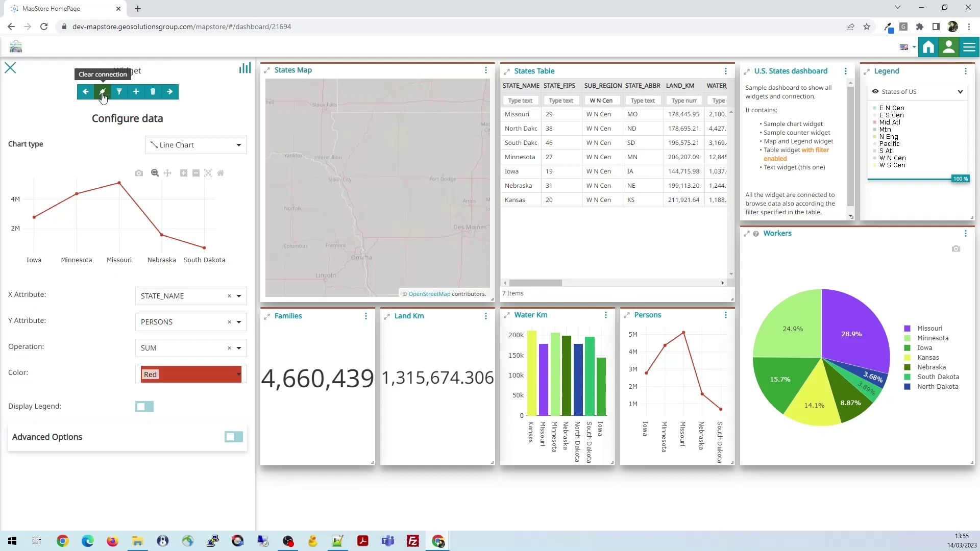
click(103, 92)
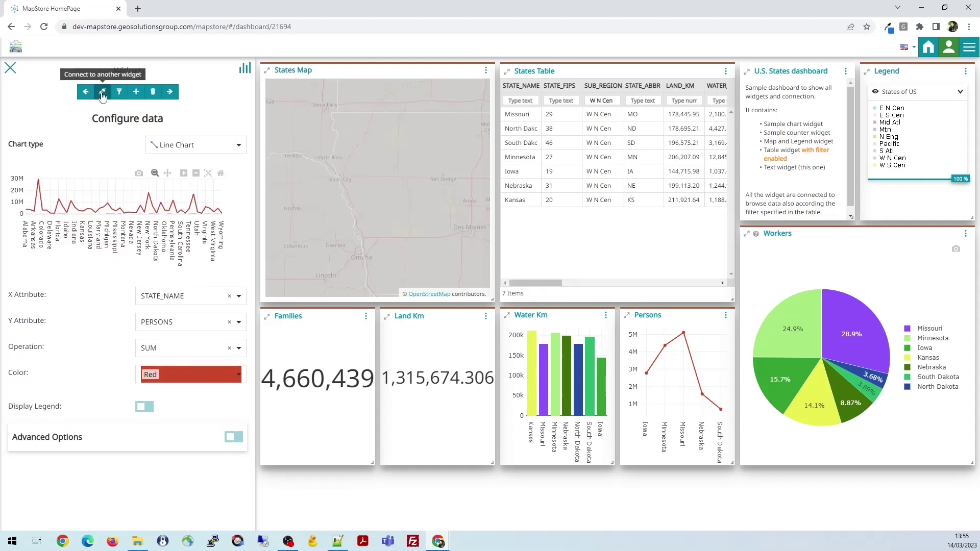
click(102, 94)
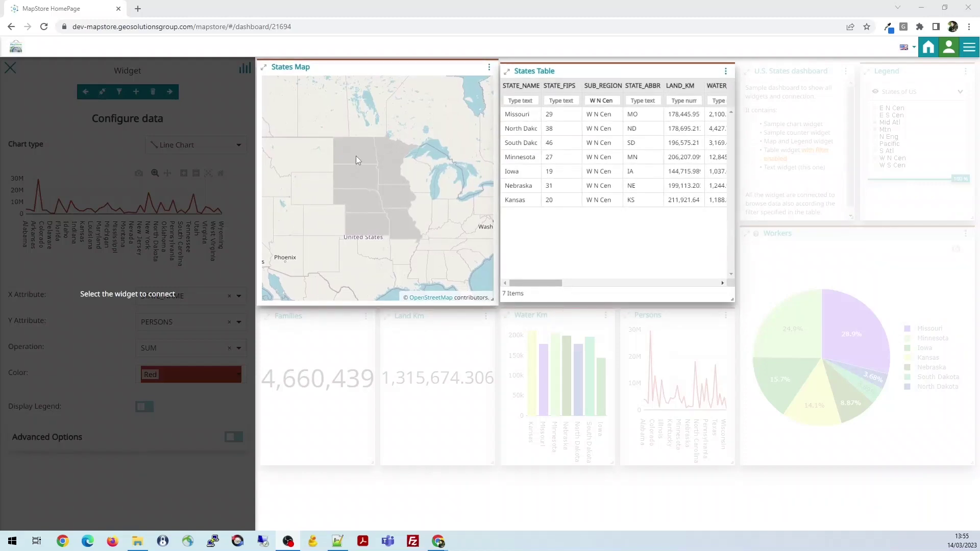
click(378, 195)
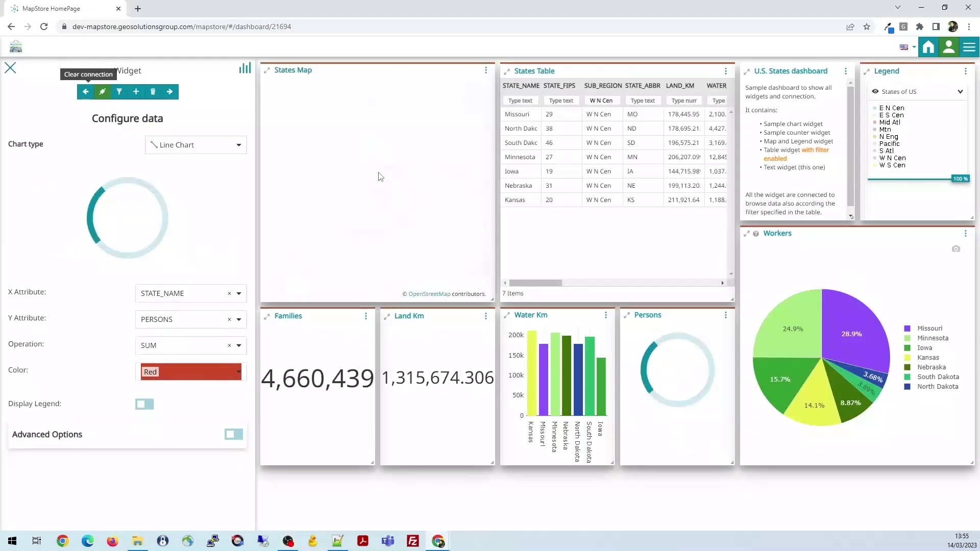
click(170, 92)
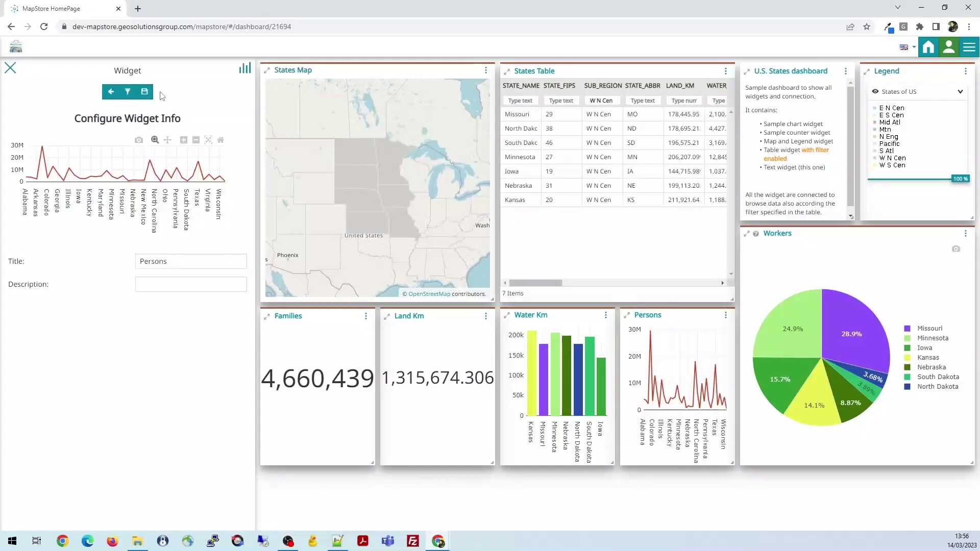
click(145, 93)
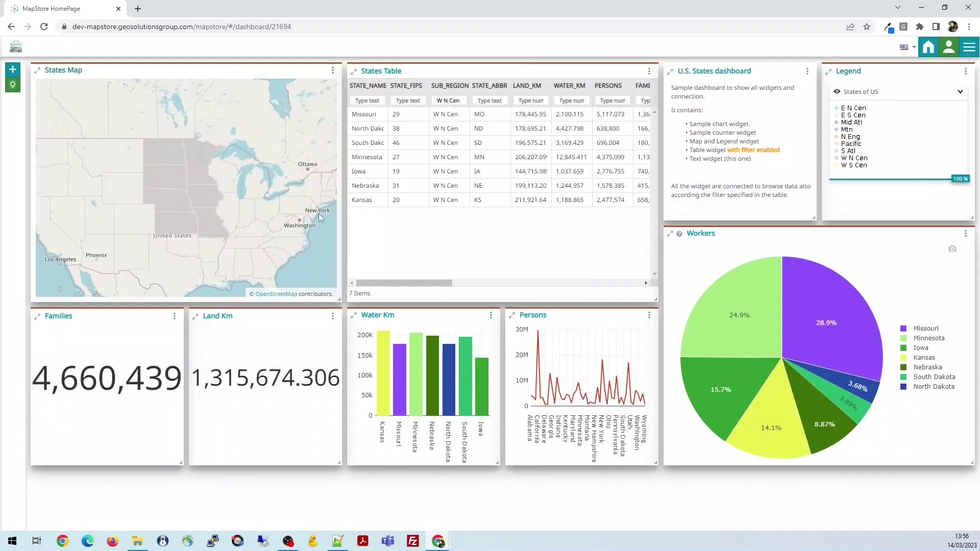
Zoom and pan the States Map toward Minnesota and Wisconsin, limiting Persons to Iowa, Minnesota, Wisconsin
scroll(136, 207, up, 3)
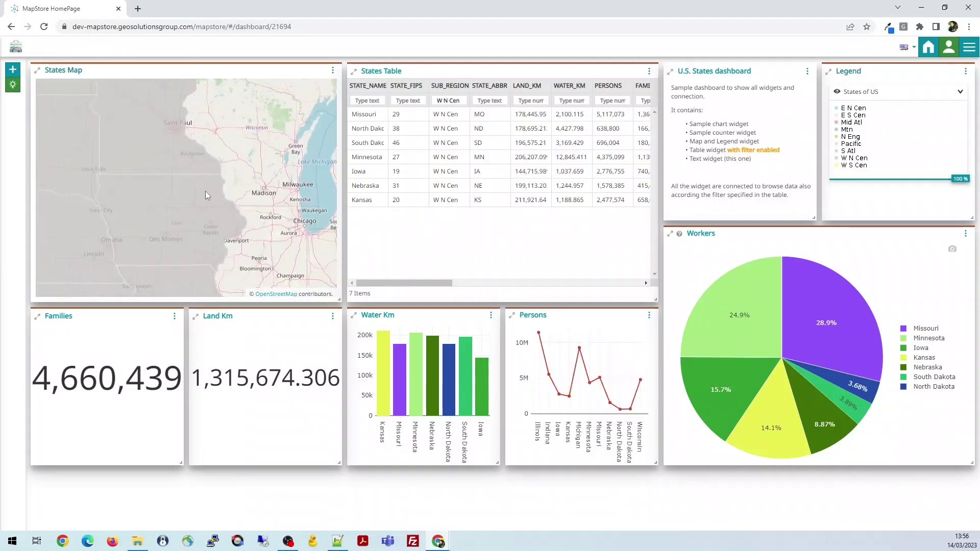
scroll(205, 191, up, 2)
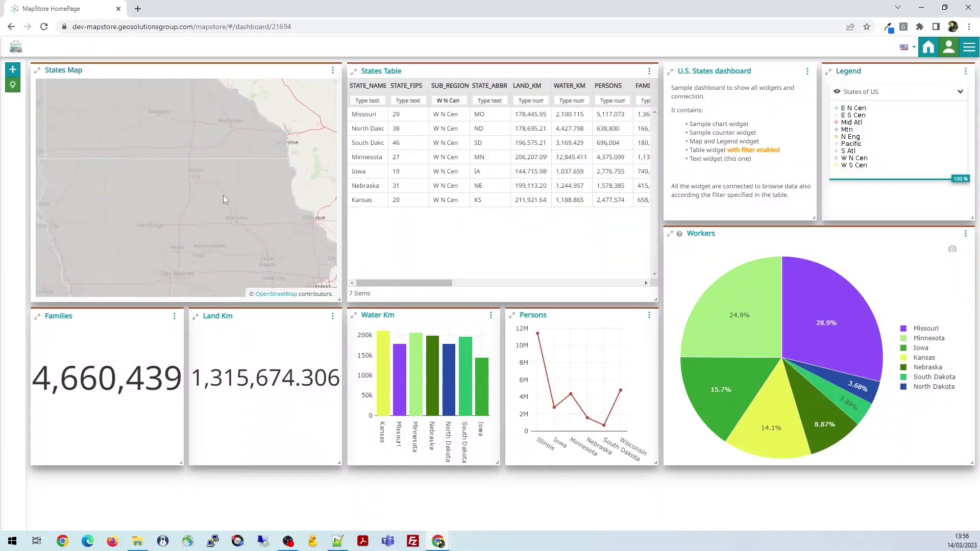
drag(222, 195, 202, 240)
drag(209, 191, 229, 222)
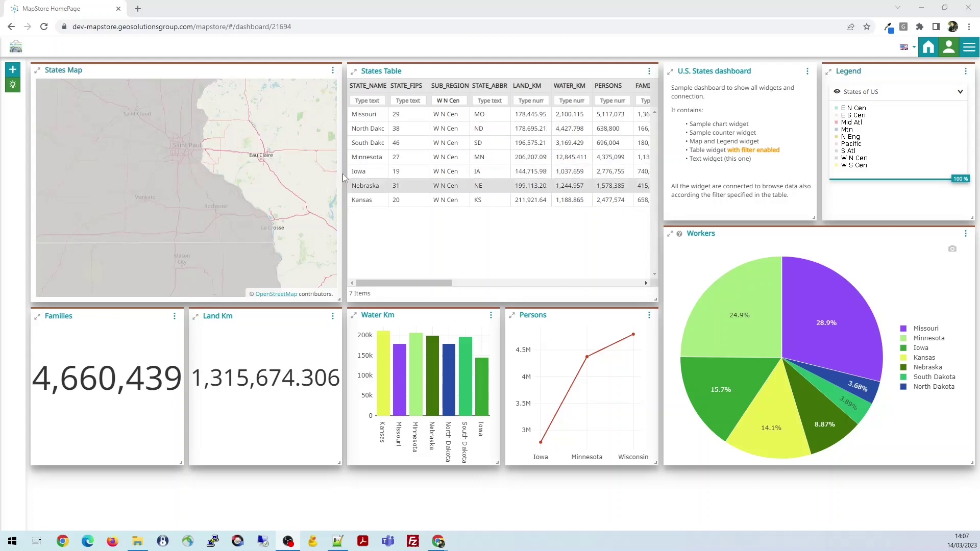
Replace the W N Cen SUB_REGION filter value with S Atl
drag(463, 101, 430, 110)
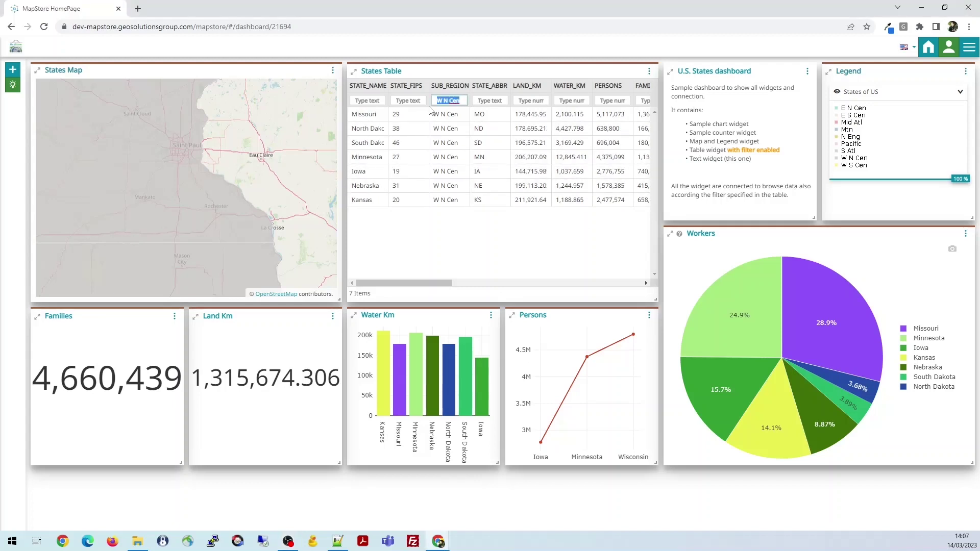
key(BackSpace)
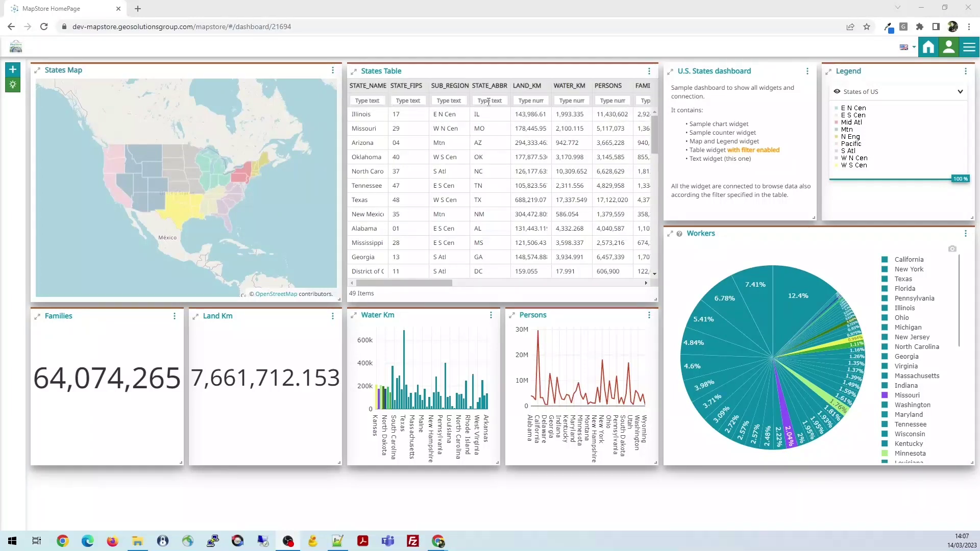
click(455, 101)
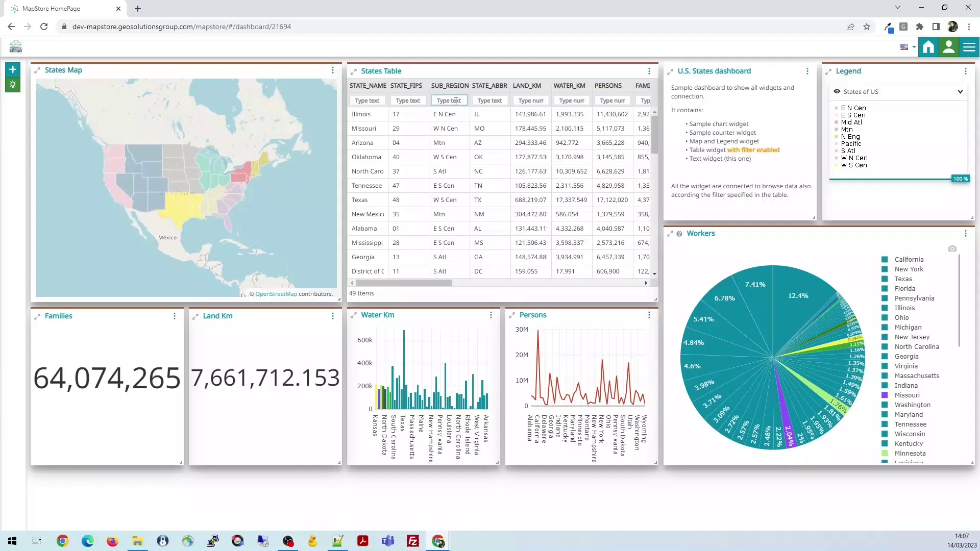
text(S Atl)
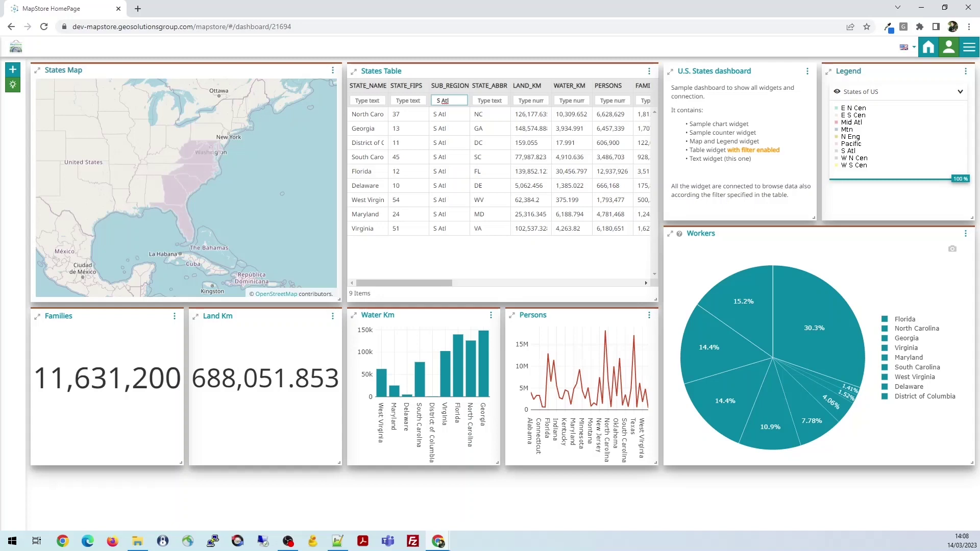
Pan the States Map up and to the right so Persons covers more states
drag(150, 181, 125, 203)
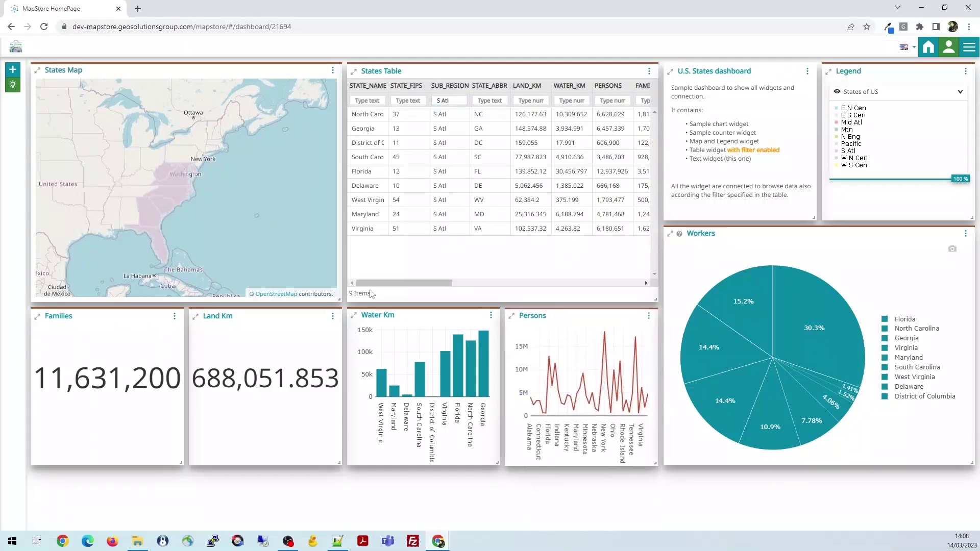
drag(137, 189, 169, 170)
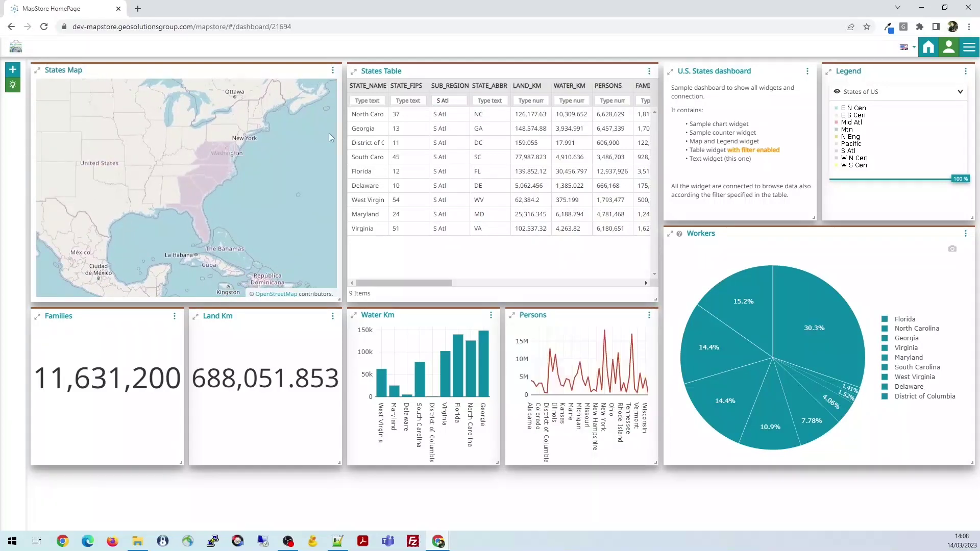
Clear the S Atl sub-region filter and filter STATE_ABBR to NC
triple_click(458, 100)
key(BackSpace)
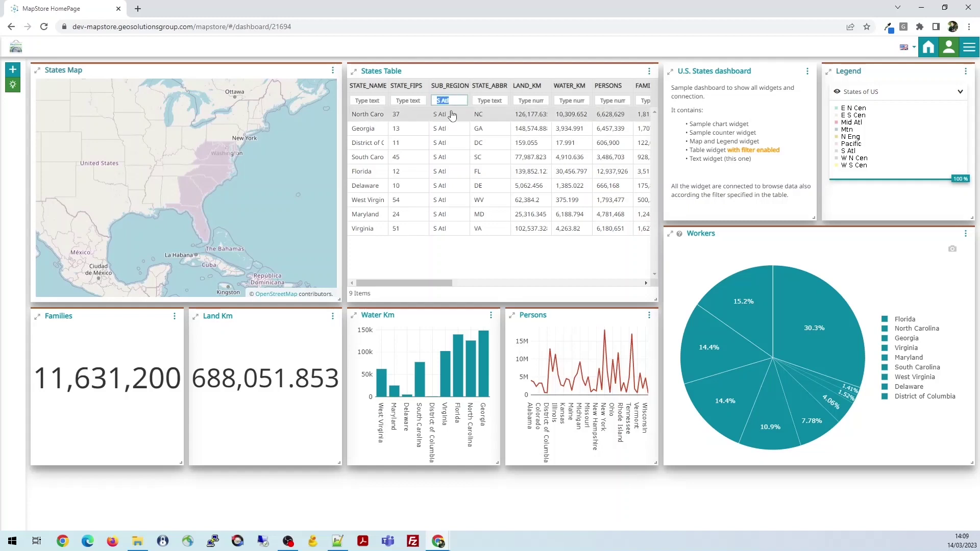
click(493, 101)
text(NC)
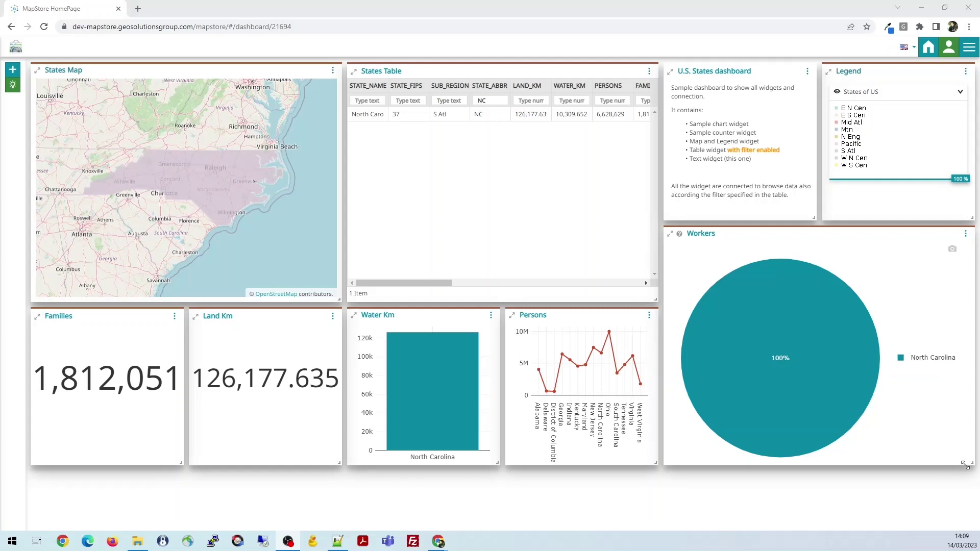
Make the Workers widget narrower and stretch the Persons chart taller
mouse_move(971, 463)
mouse_down()
mouse_move(972, 505)
mouse_move(861, 506)
mouse_move(935, 504)
mouse_move(810, 431)
mouse_move(916, 401)
mouse_move(930, 484)
mouse_move(968, 473)
mouse_up()
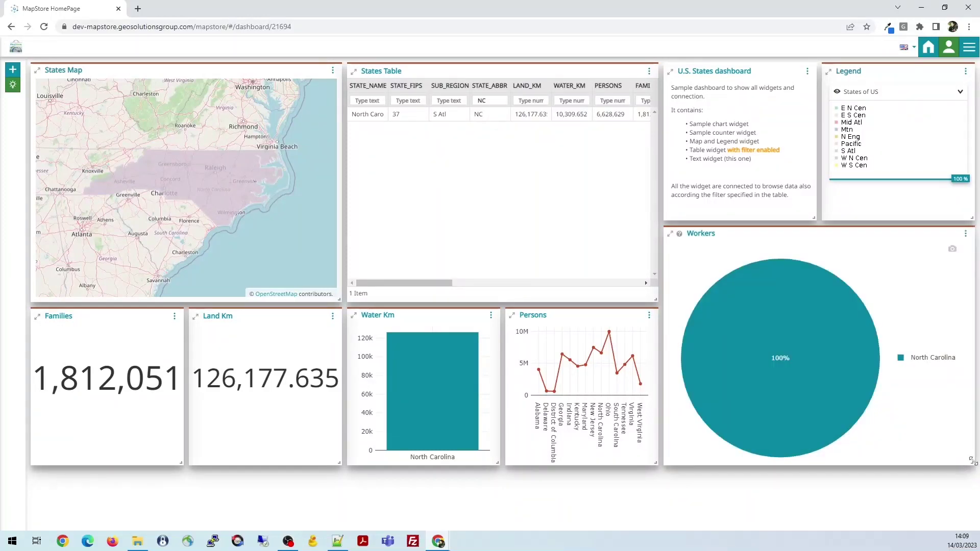
drag(972, 466, 931, 466)
mouse_move(656, 463)
mouse_down()
mouse_move(653, 506)
mouse_move(654, 466)
mouse_up()
drag(655, 463, 641, 525)
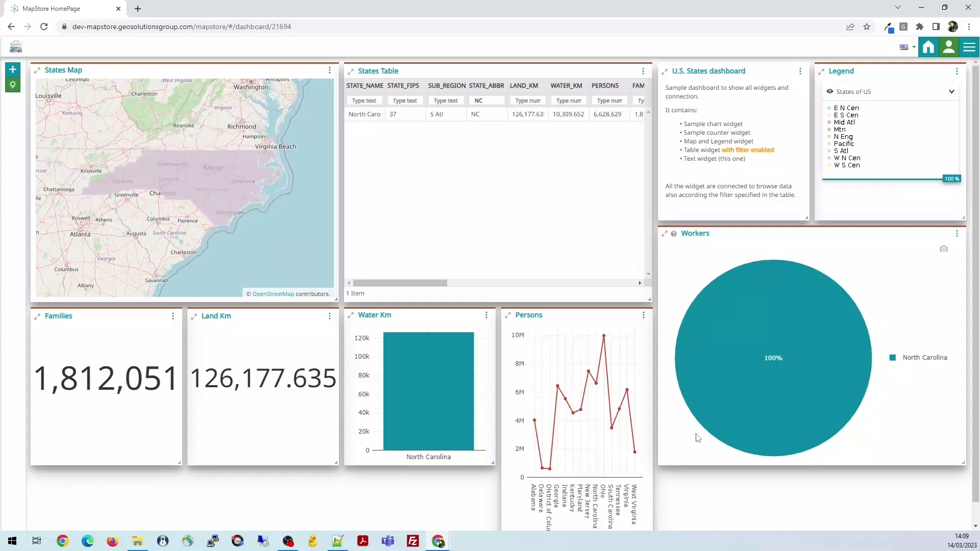
Review the Demo Dashboard's save properties from the Options menu, then close them without saving
scroll(697, 437, down, 1)
click(968, 47)
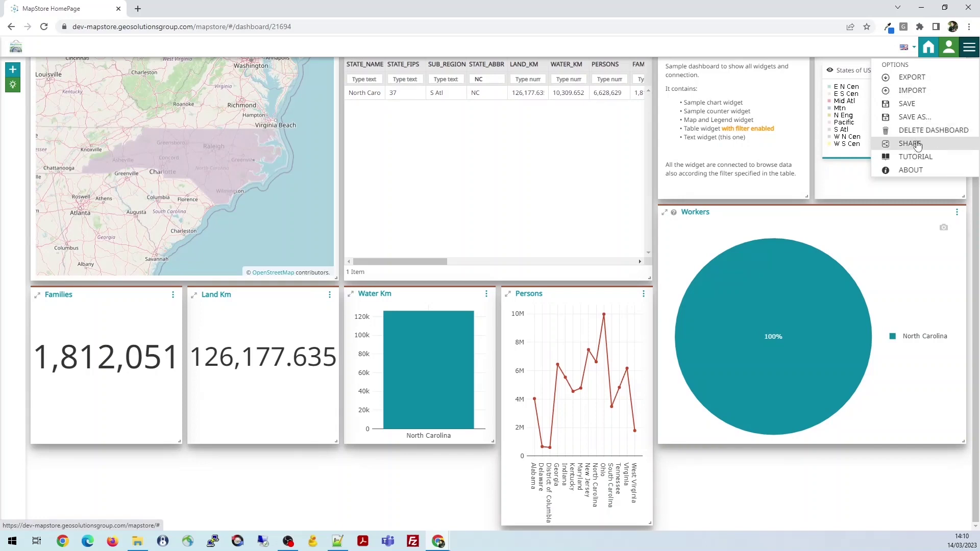
click(932, 109)
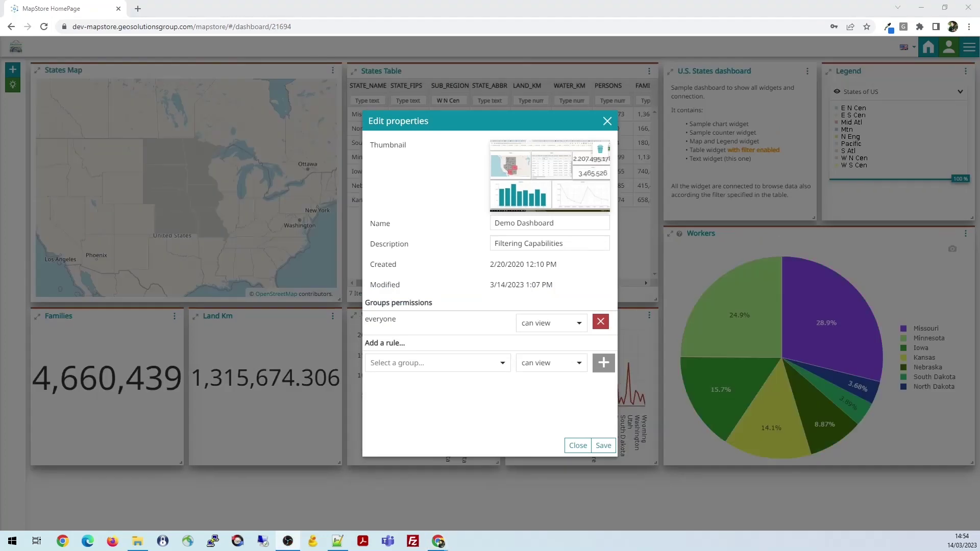
click(608, 122)
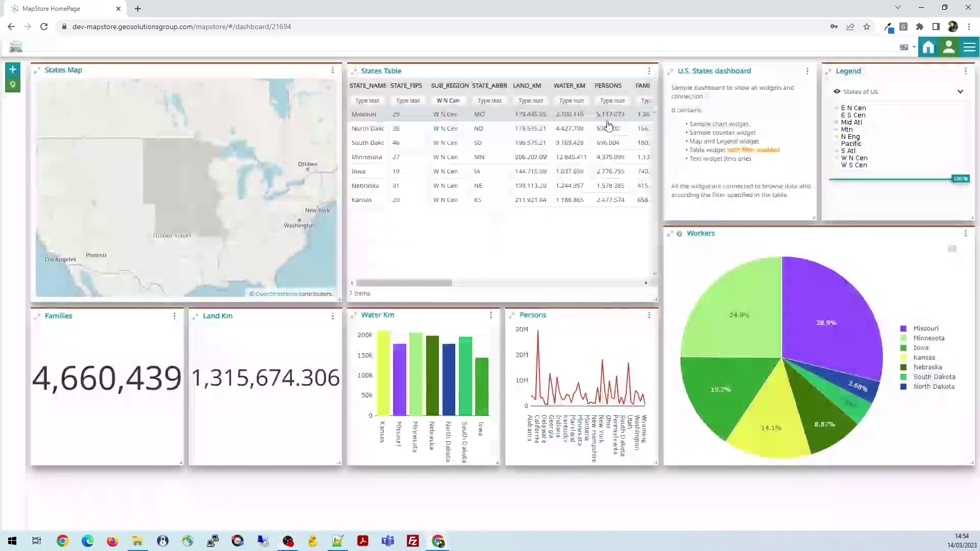
Go home discarding the dashboard's unsaved changes, then open the Demo GeoStory from Featured
click(927, 49)
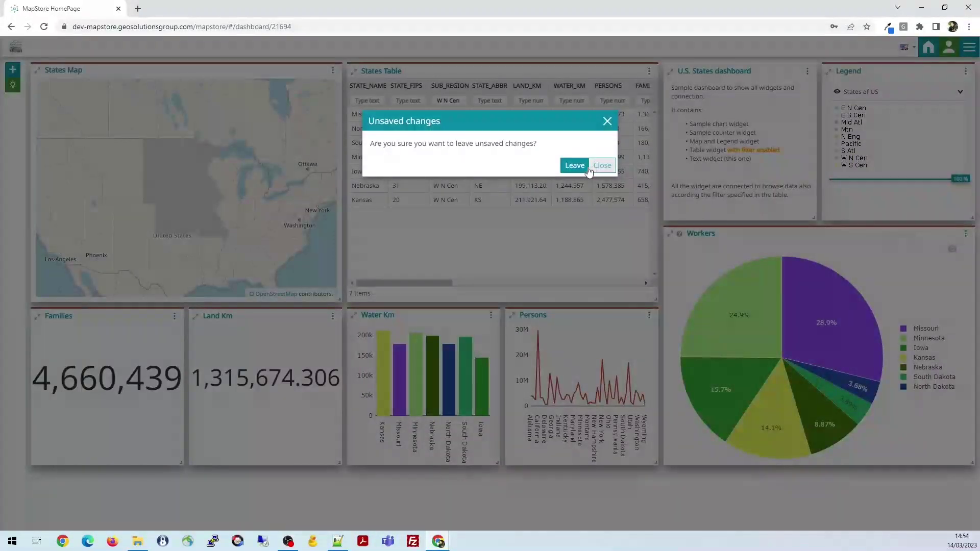
click(575, 165)
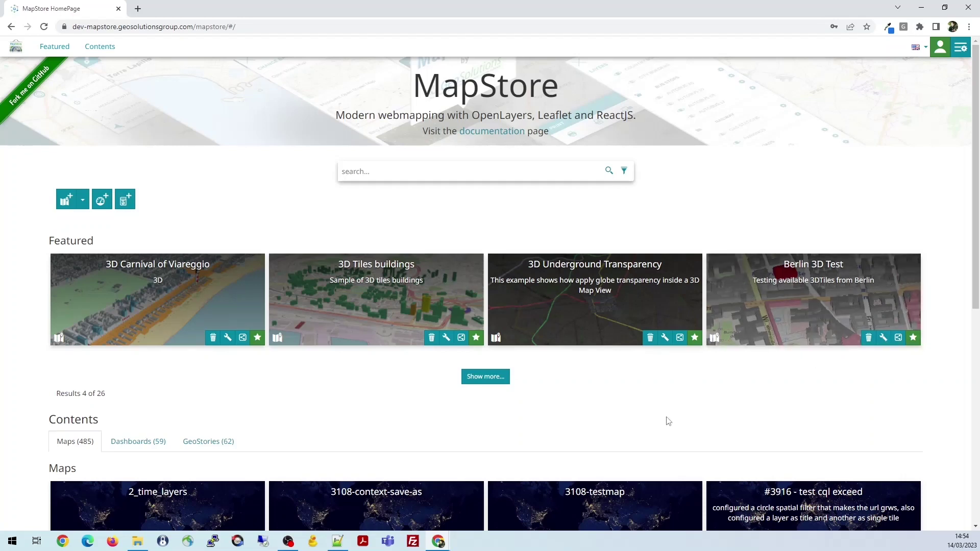
click(498, 377)
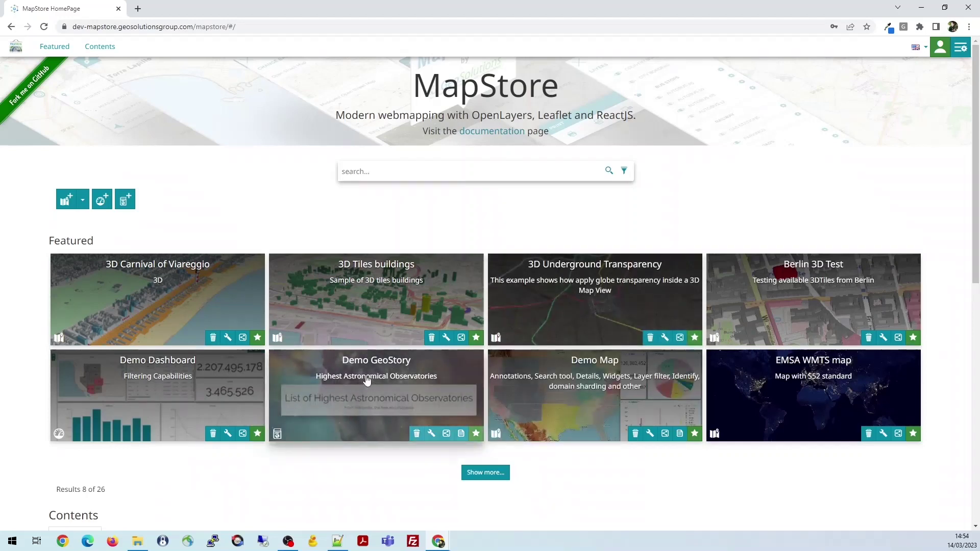
click(368, 382)
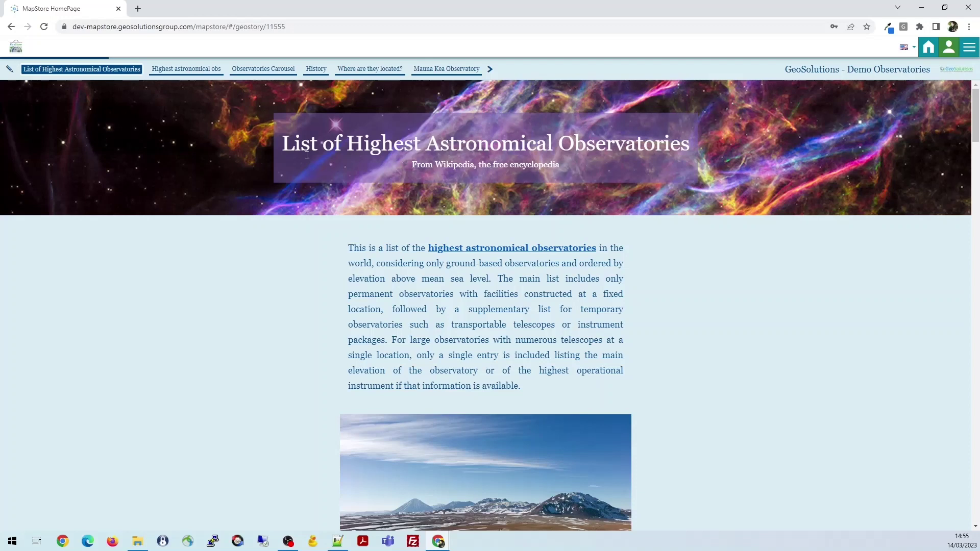
Edit the story, select the Meyer-Womble Observatory card in the carousel, then preview it
click(10, 69)
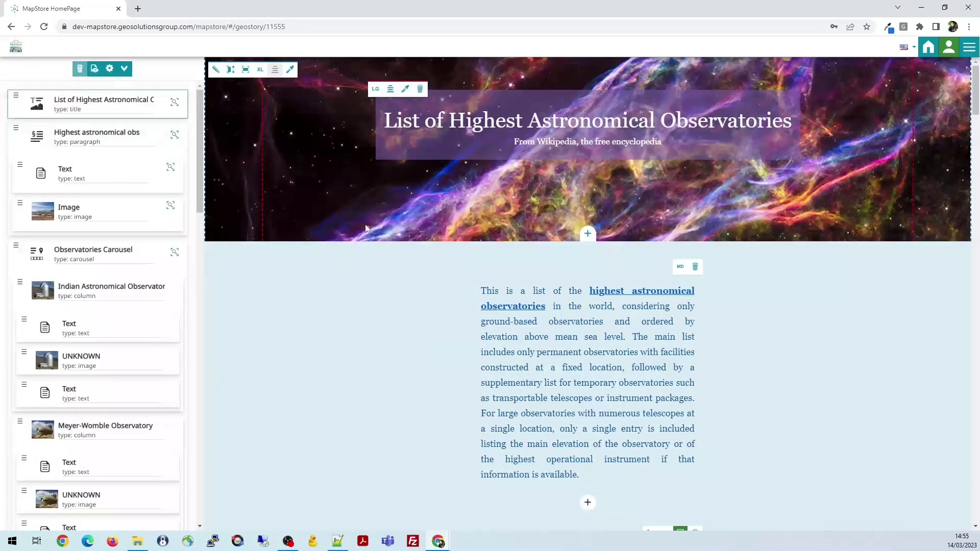
scroll(295, 221, down, 10)
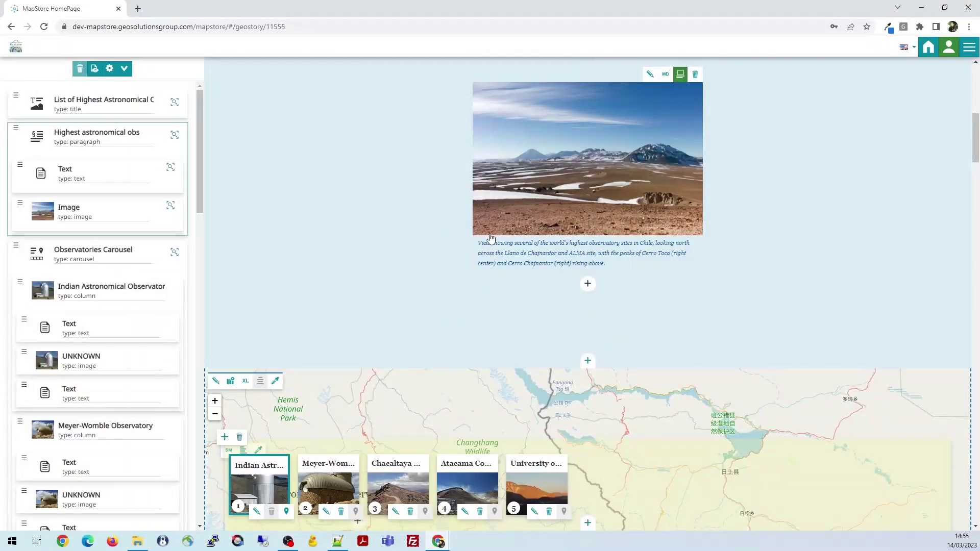
scroll(490, 238, down, 4)
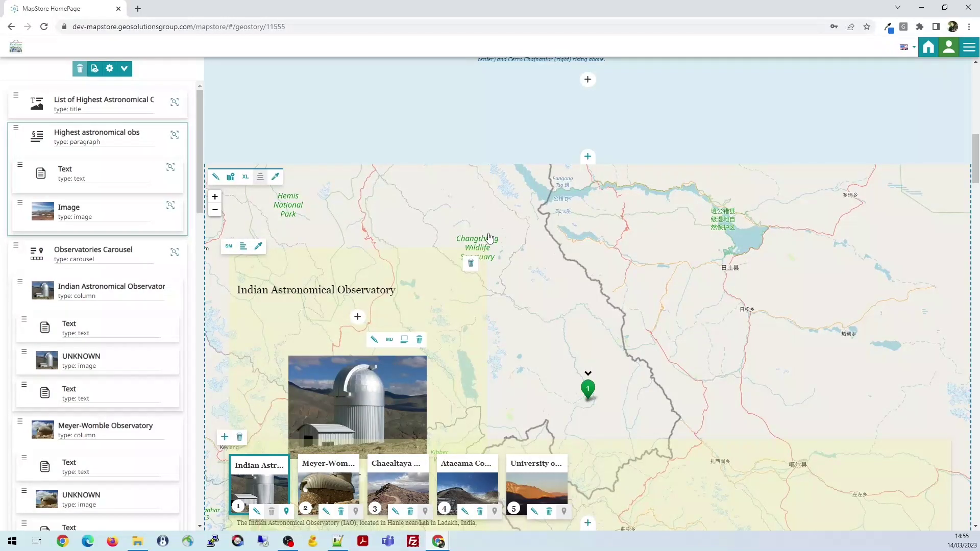
scroll(489, 237, down, 5)
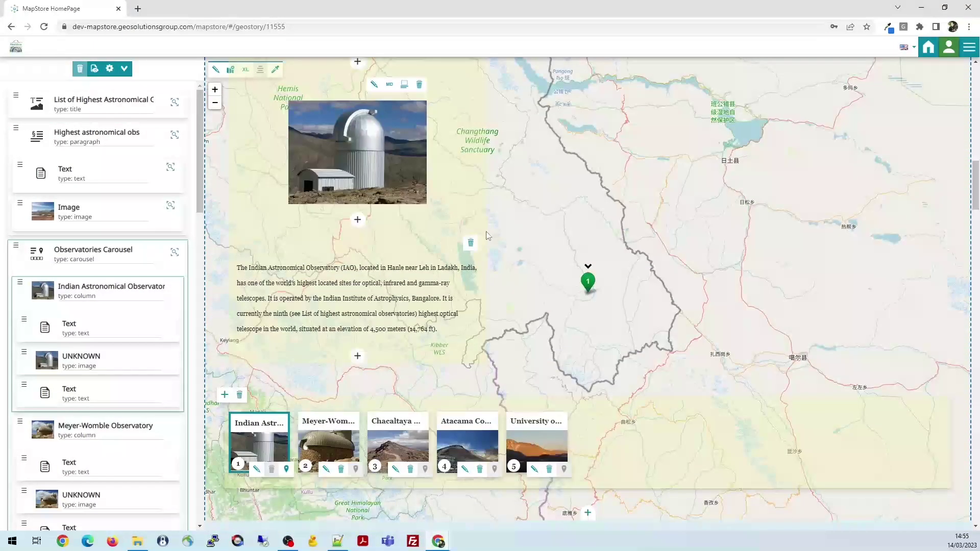
click(342, 439)
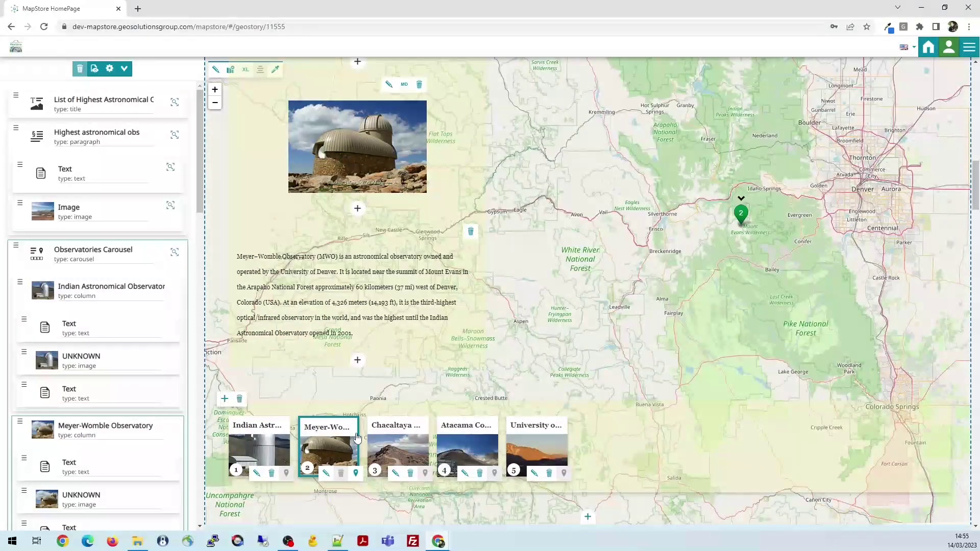
click(94, 68)
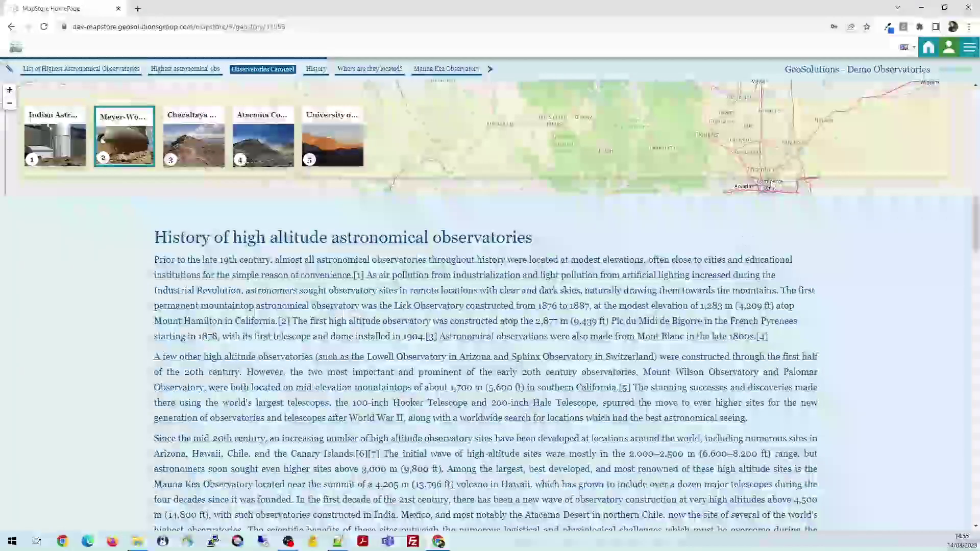
scroll(371, 187, down, 6)
scroll(603, 269, down, 10)
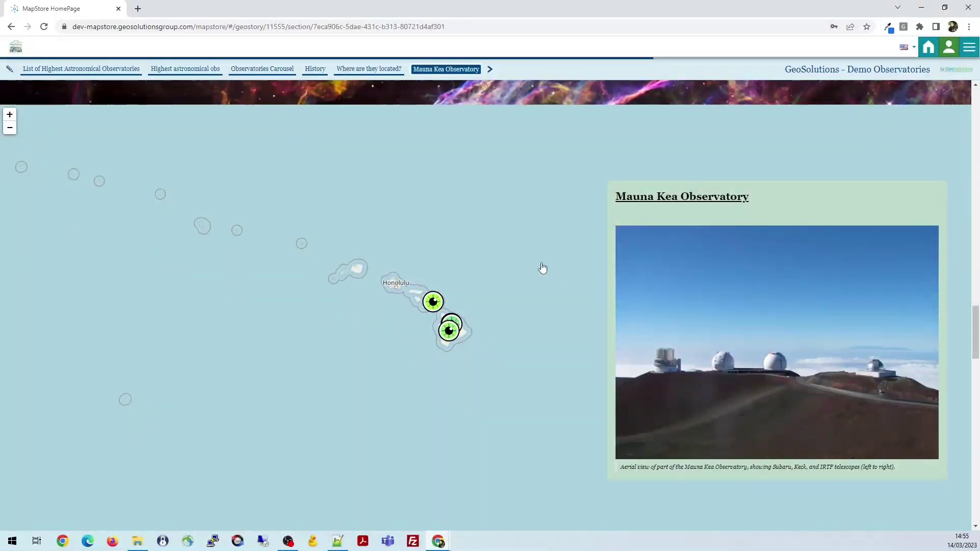
scroll(542, 268, down, 1)
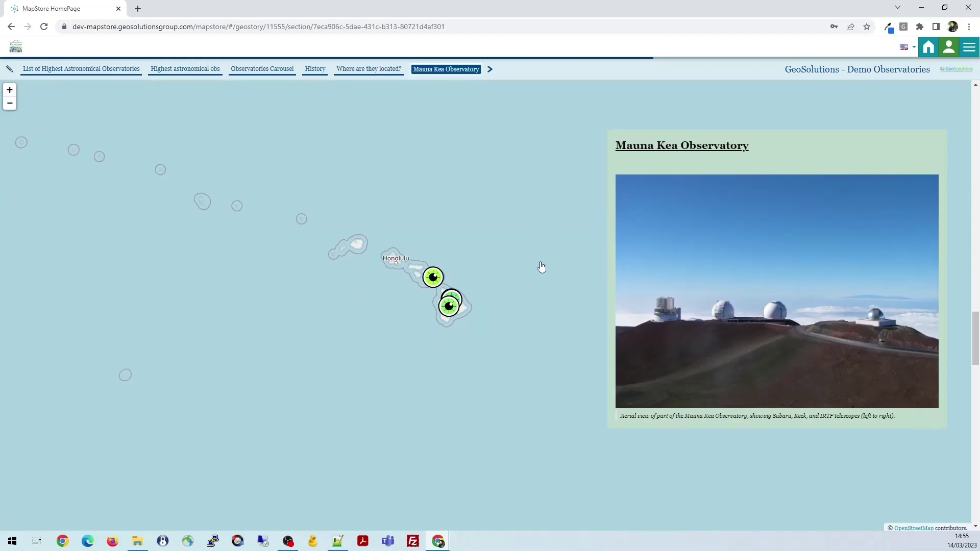
scroll(541, 267, down, 5)
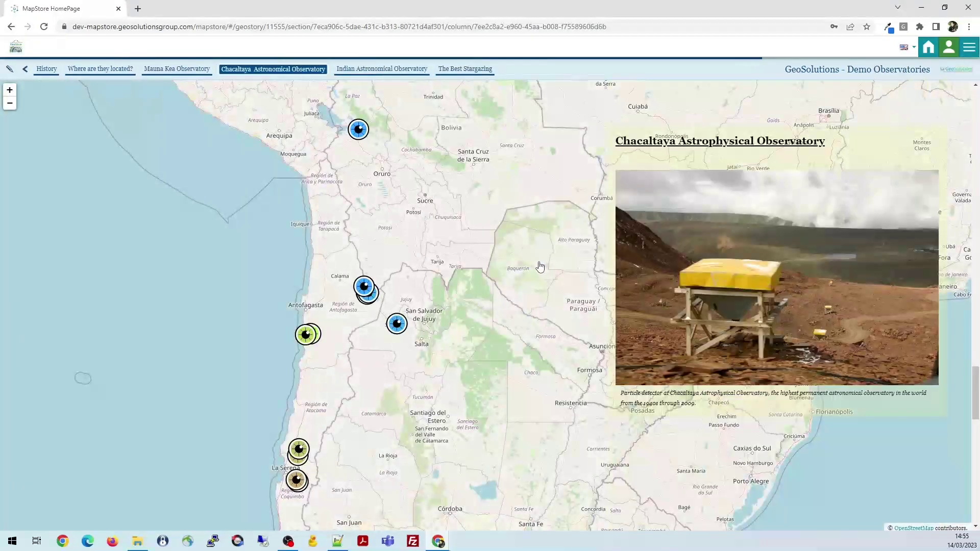
scroll(540, 267, up, 10)
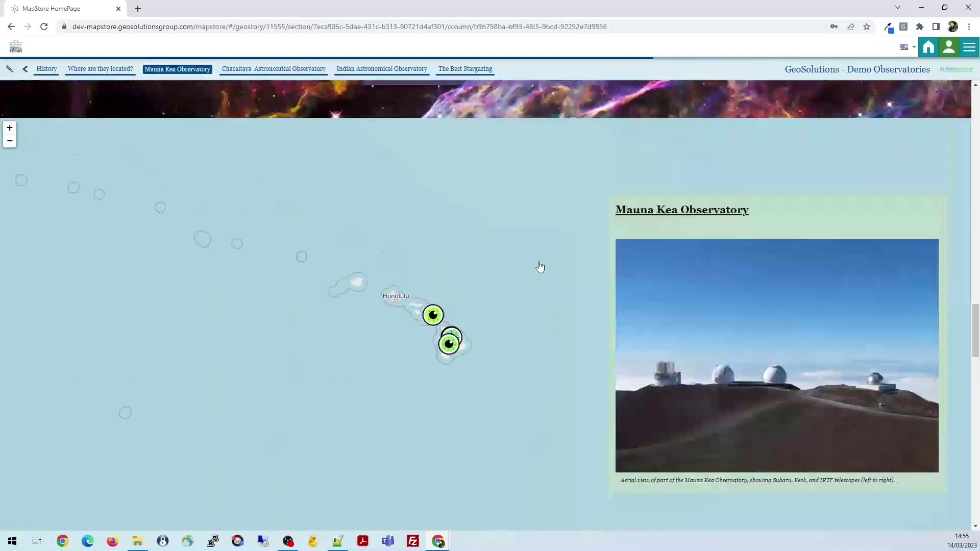
scroll(540, 266, down, 5)
scroll(540, 267, up, 15)
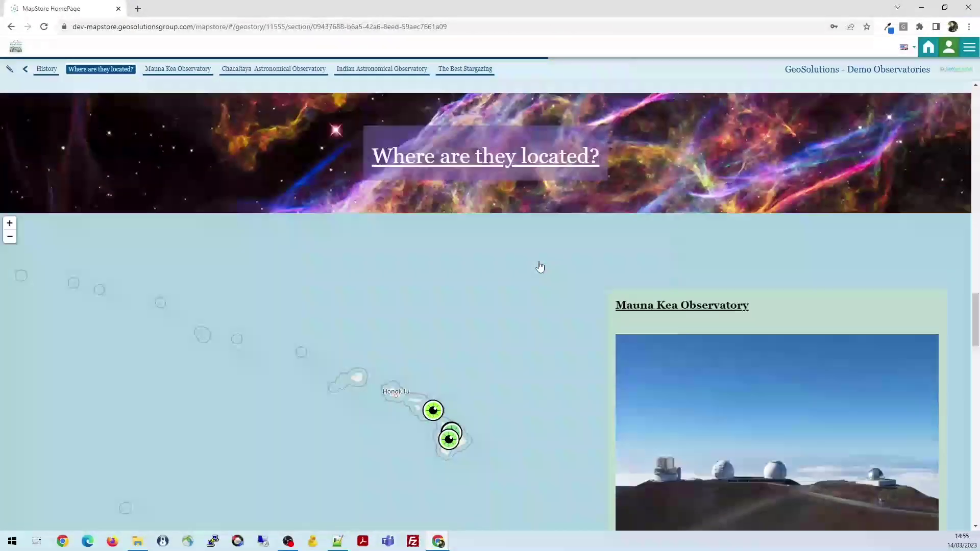
scroll(540, 266, up, 6)
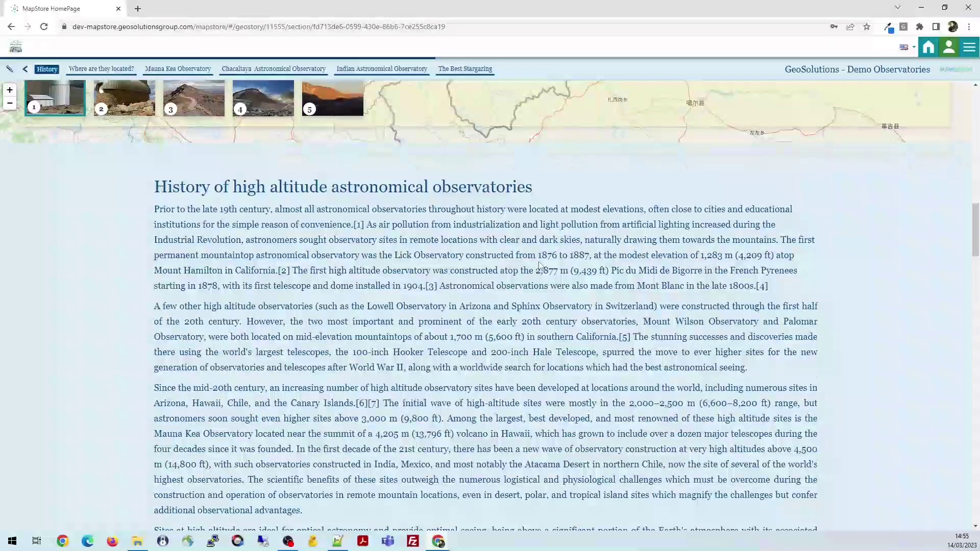
scroll(540, 267, up, 5)
scroll(539, 262, up, 3)
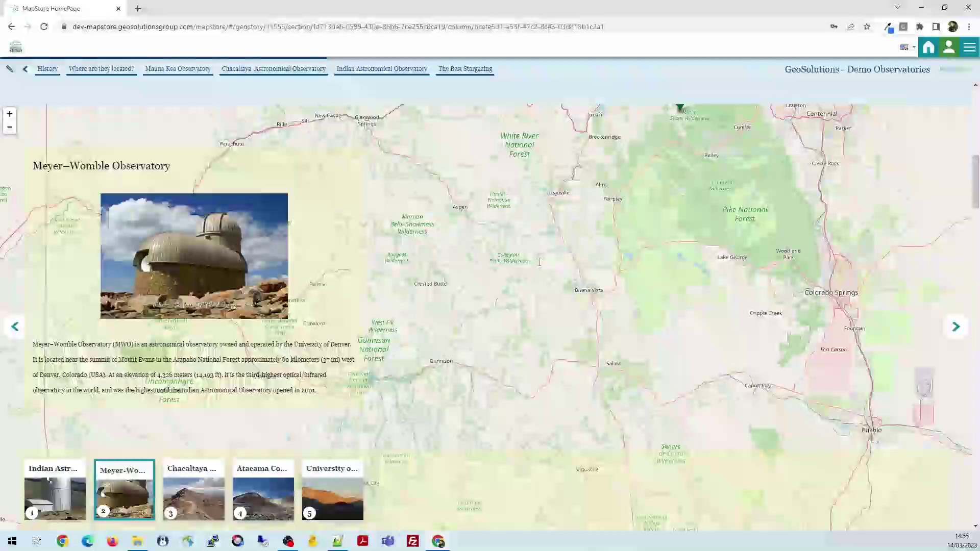
scroll(539, 263, down, 2)
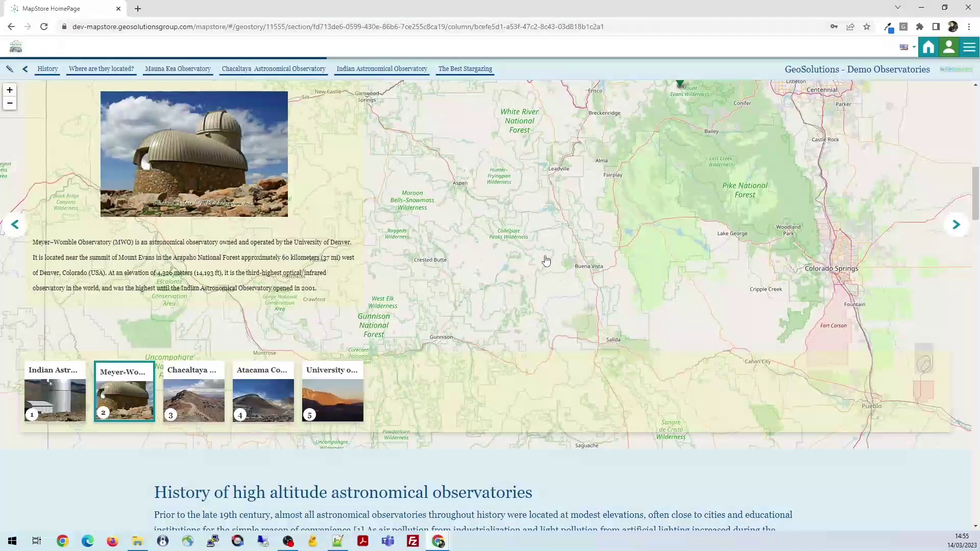